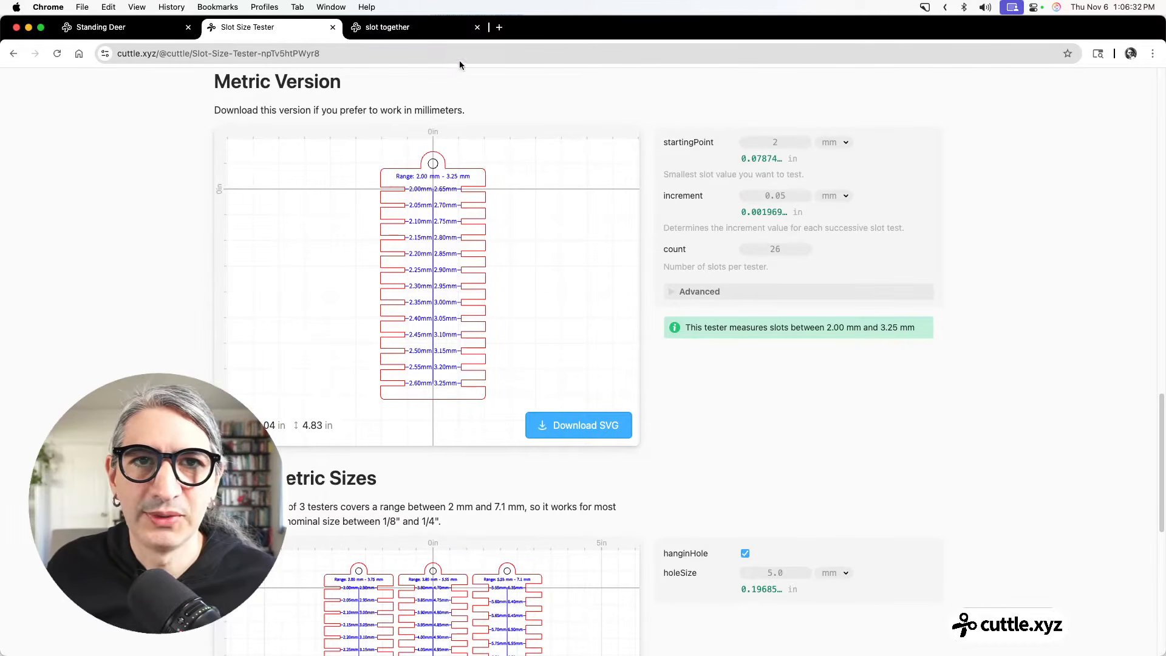
Switch to the slot together project and place a 1 in square rectangle centred on the canvas origin.
click(426, 24)
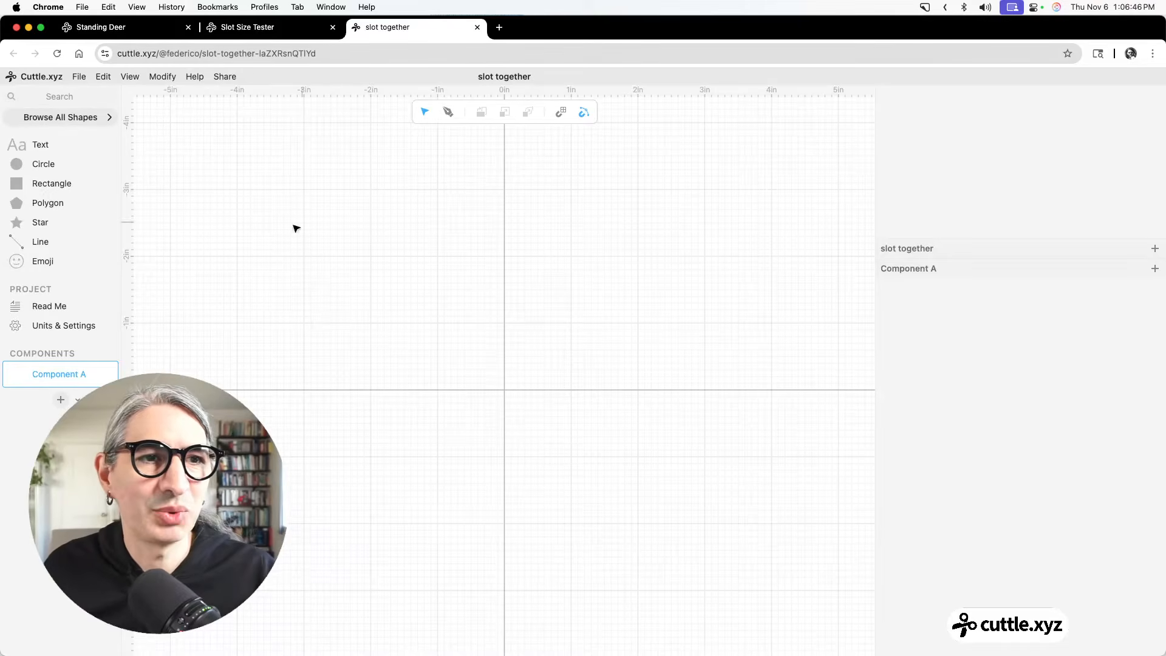
drag(14, 189, 502, 389)
scroll(509, 396, up, 5)
scroll(646, 425, up, 3)
mouse_move(646, 423)
mouse_down()
mouse_move(681, 377)
mouse_move(654, 409)
mouse_up()
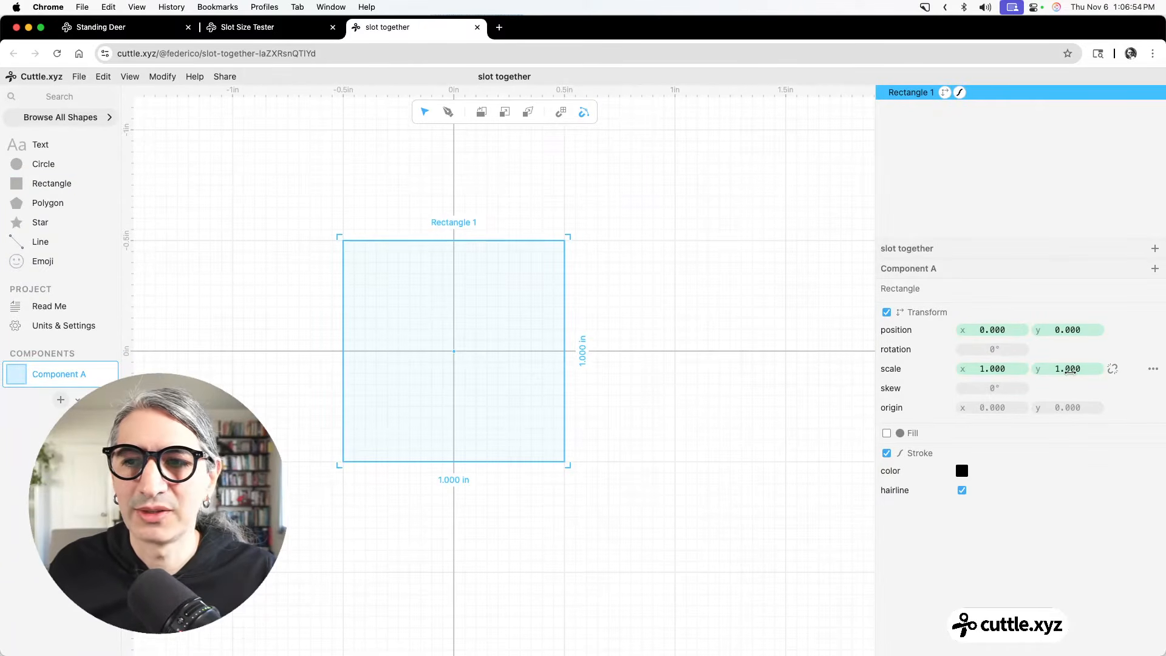
Set the rectangle's vertical scale to 0.5 so it is half an inch tall.
click(1070, 370)
text(0.5)
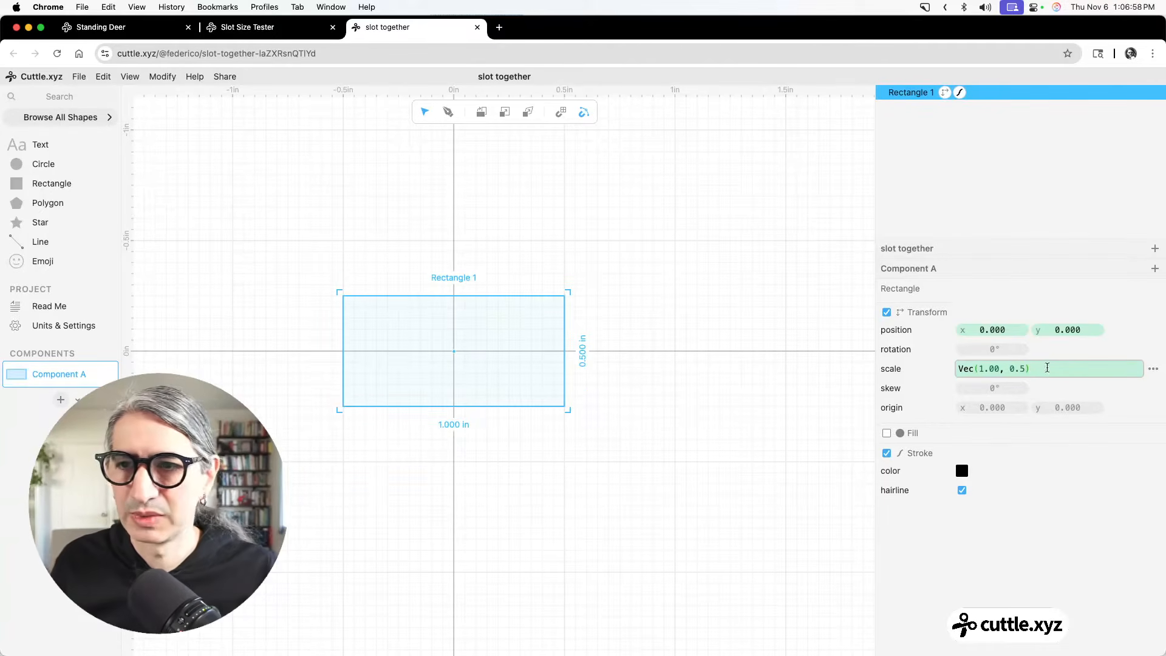
click(628, 269)
click(489, 296)
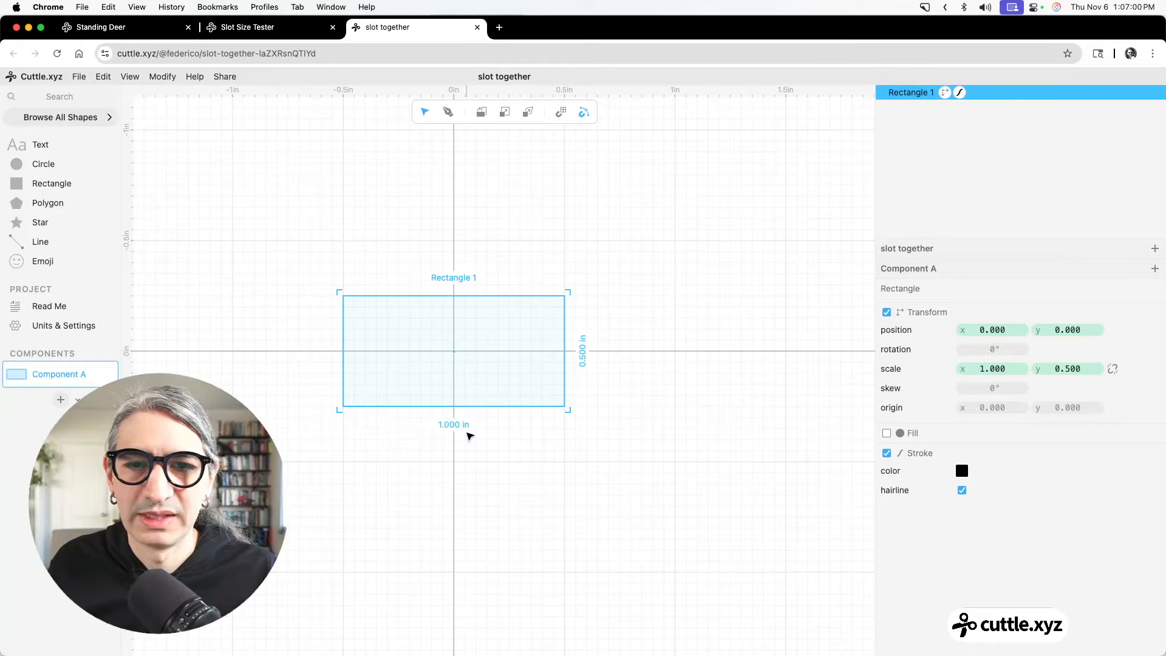
Narrow the rectangle to a thin vertical slot about 0.099 in wide by reducing its horizontal scale.
drag(992, 368, 260, 364)
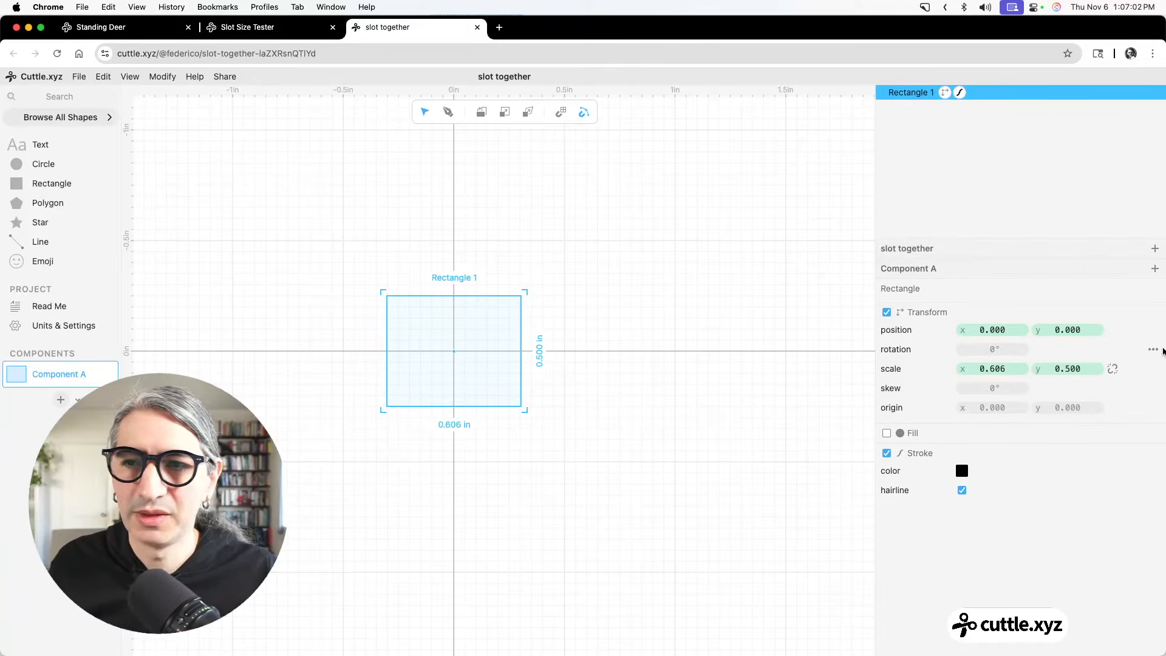
drag(994, 370, 813, 372)
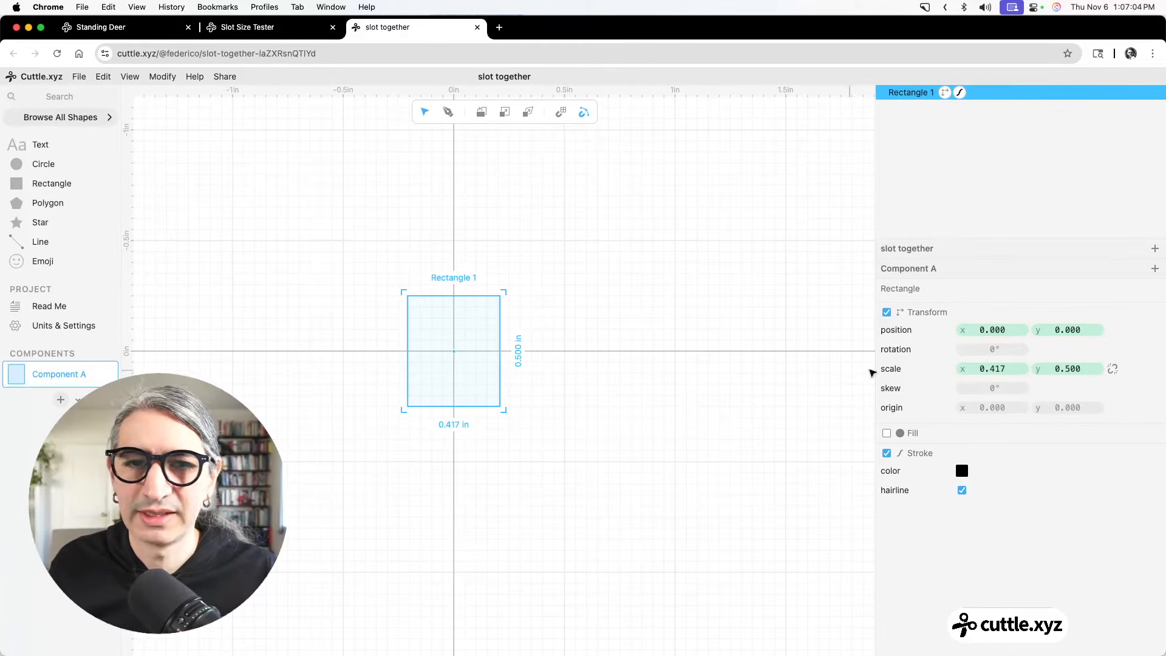
drag(991, 368, 427, 369)
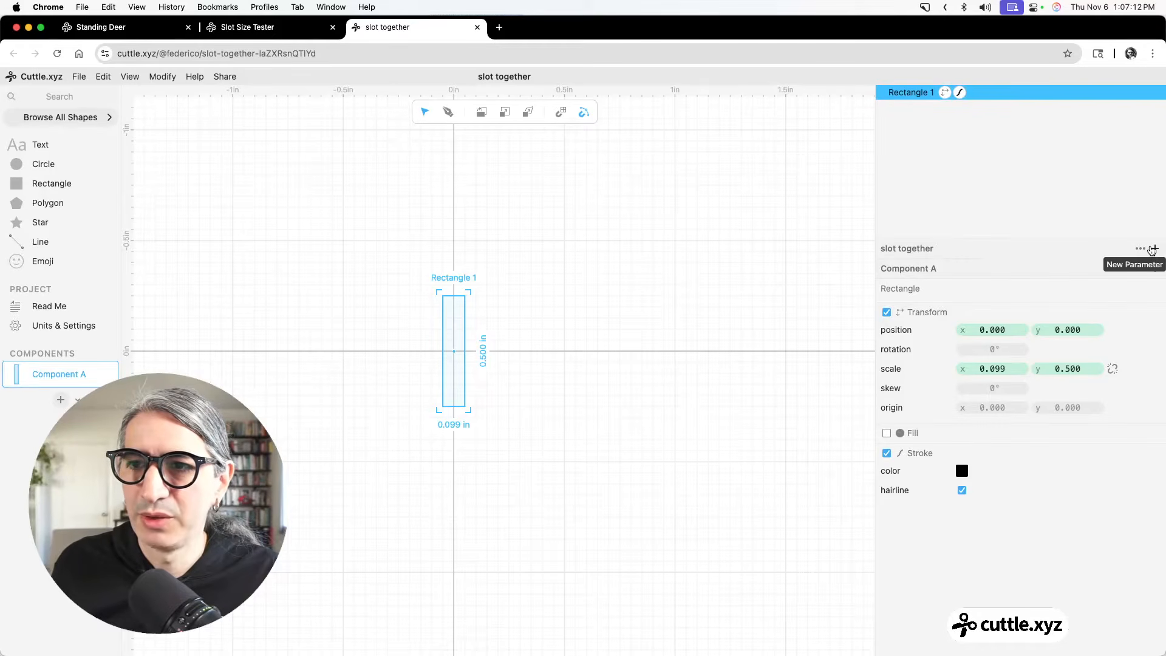
Add a project-level parameter to slot together and name it slotThickness.
click(1155, 250)
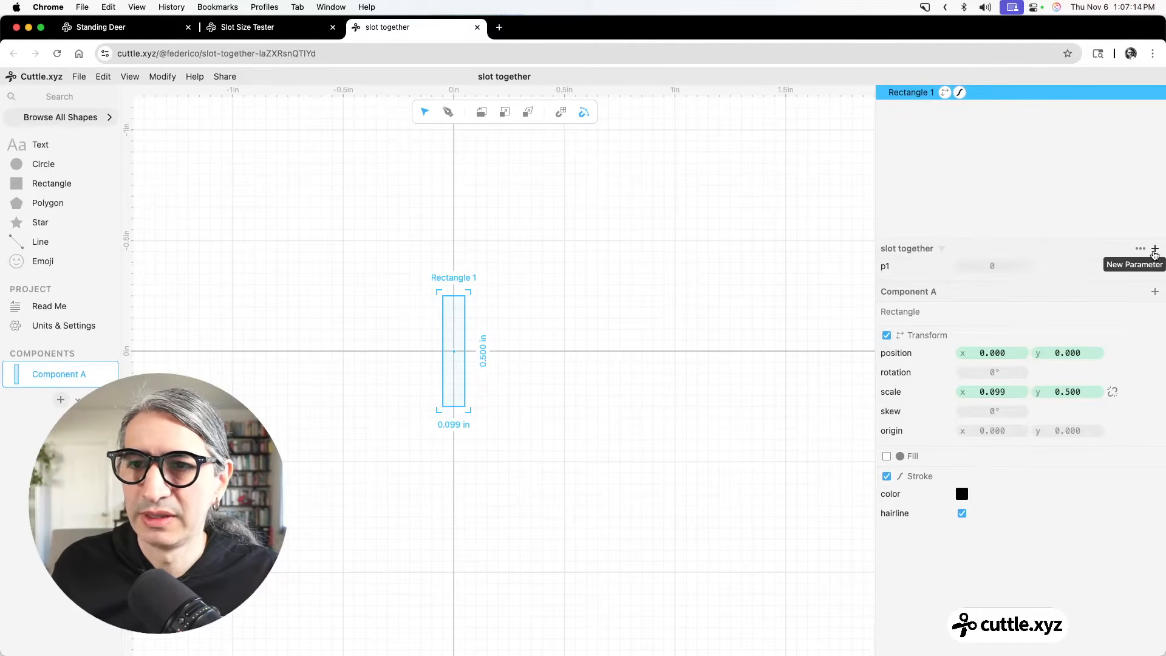
double_click(889, 266)
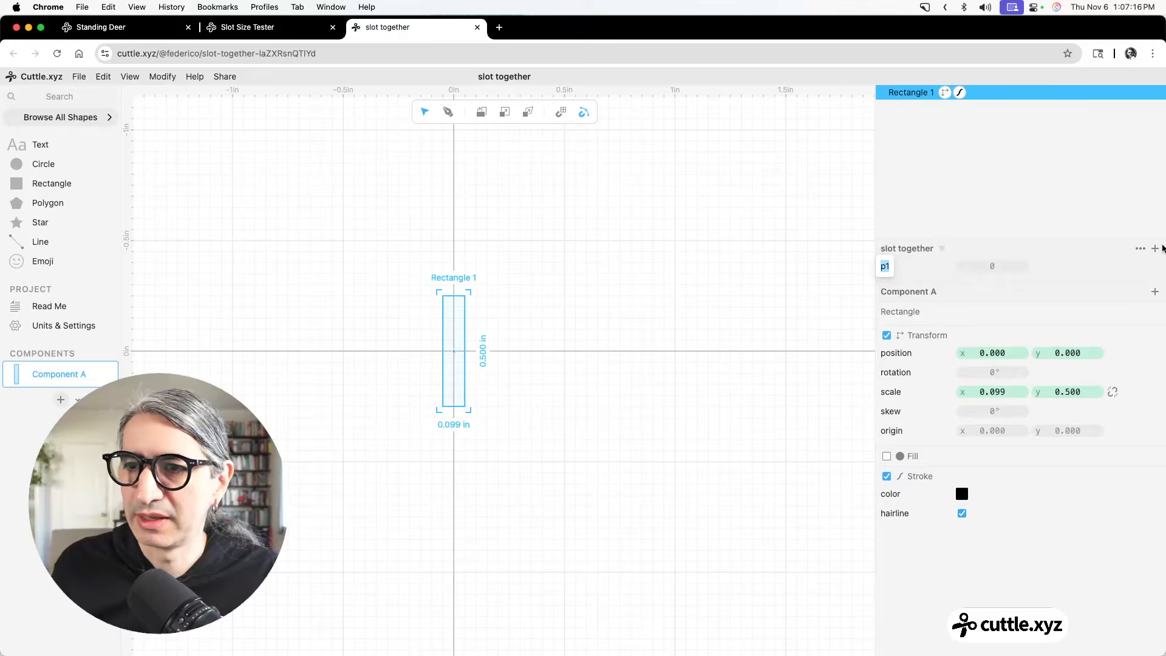
text(d;p)
key(BackSpace)
key(BackSpace)
text(lot)
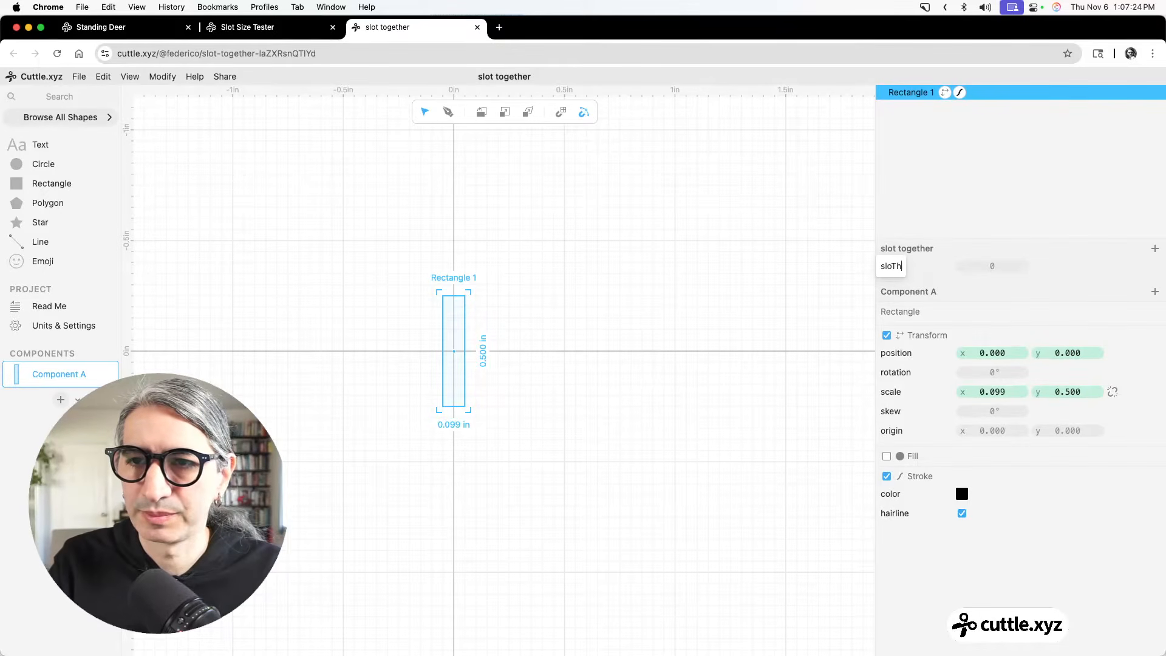
text(Thickness)
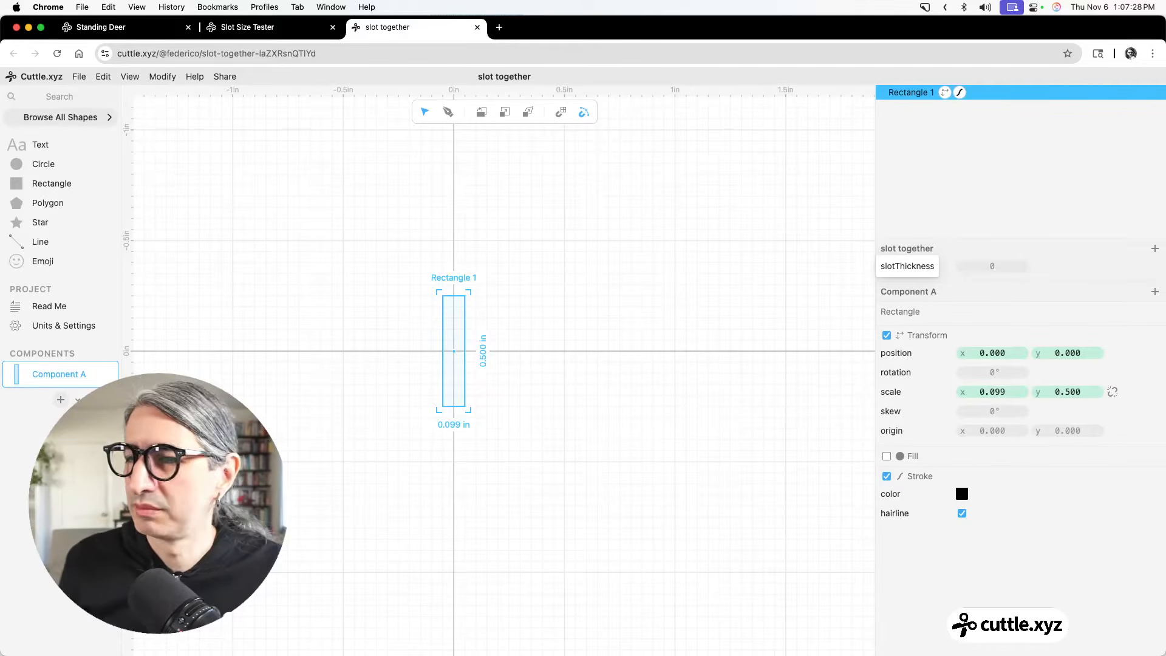
Set the slotThickness parameter to 0.114 in.
click(989, 265)
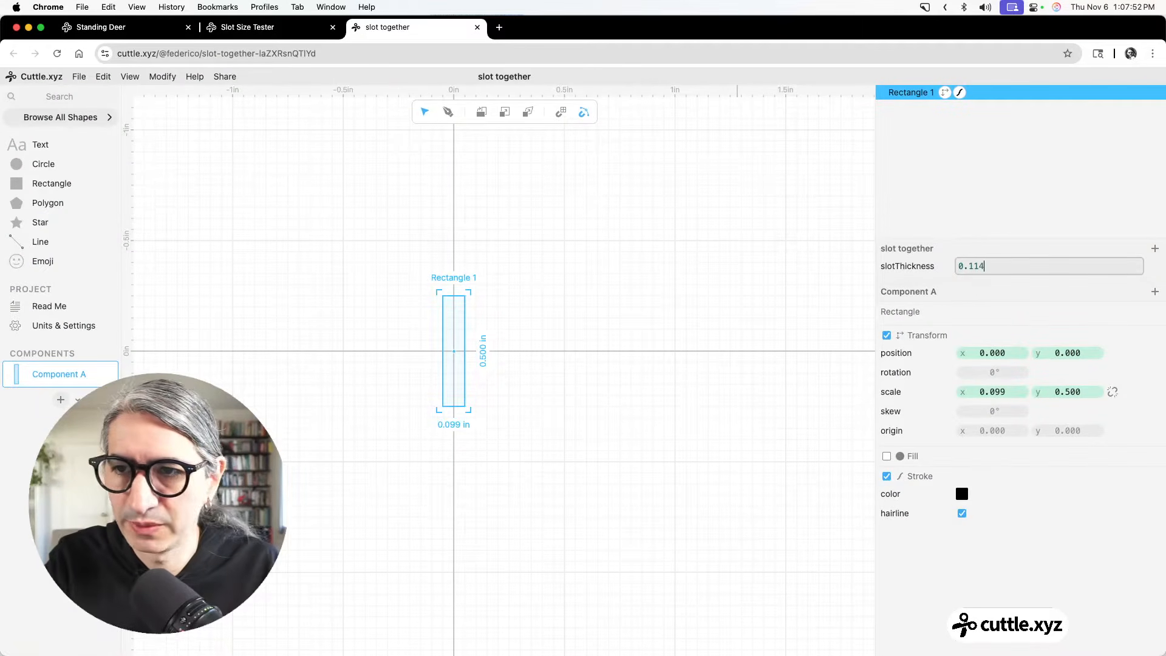
text(in)
key(Return)
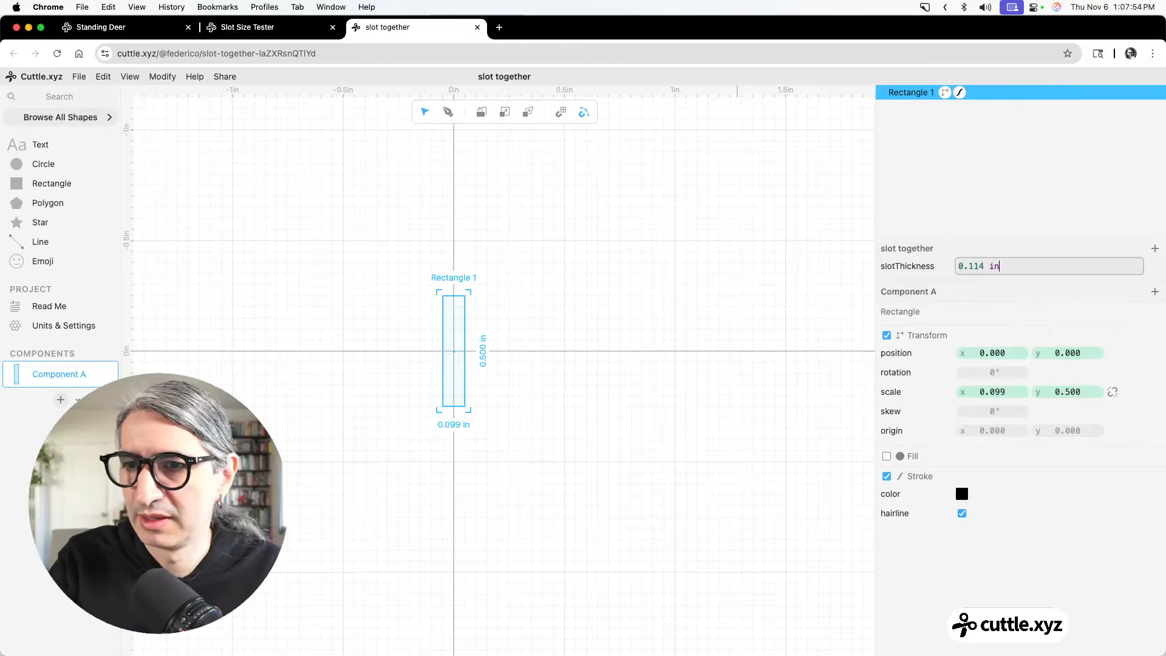
key(Return)
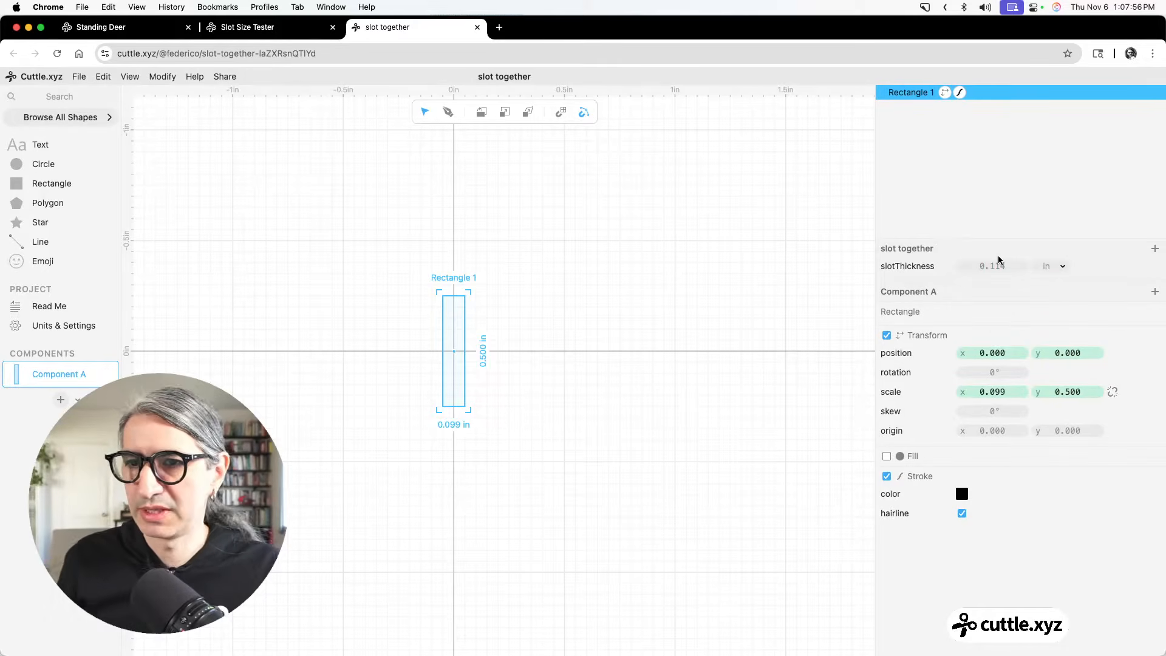
Link the rectangle's width to the parameter by setting its scale to Vec(slotThickness, 0.5).
click(706, 283)
drag(409, 264, 499, 349)
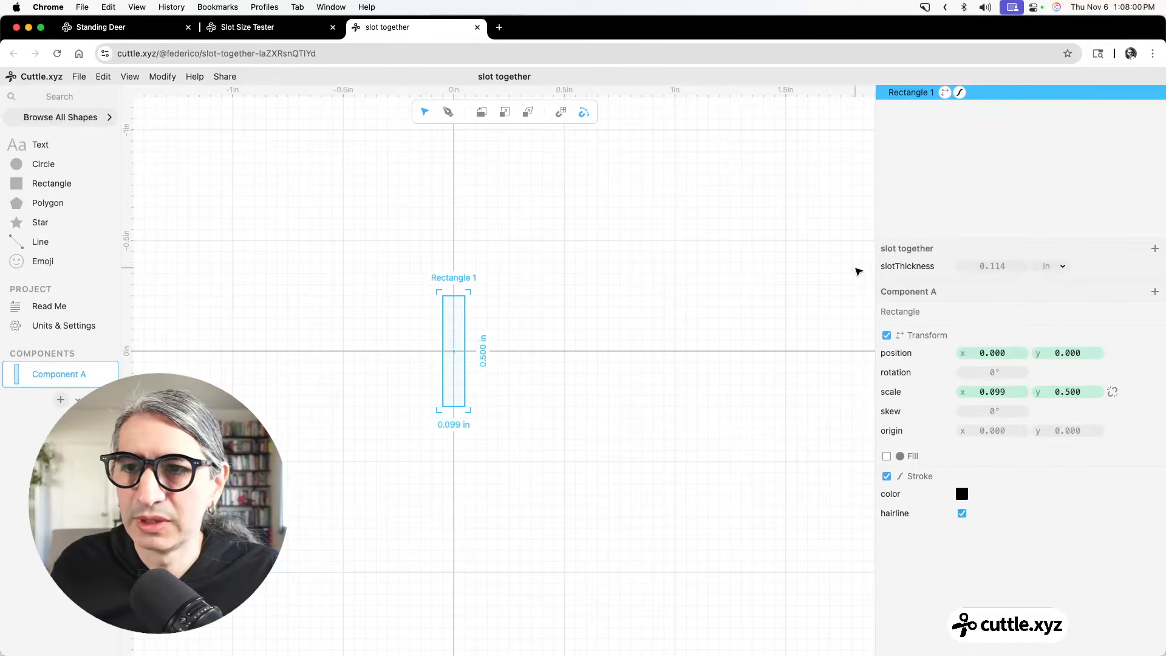
drag(982, 272, 989, 383)
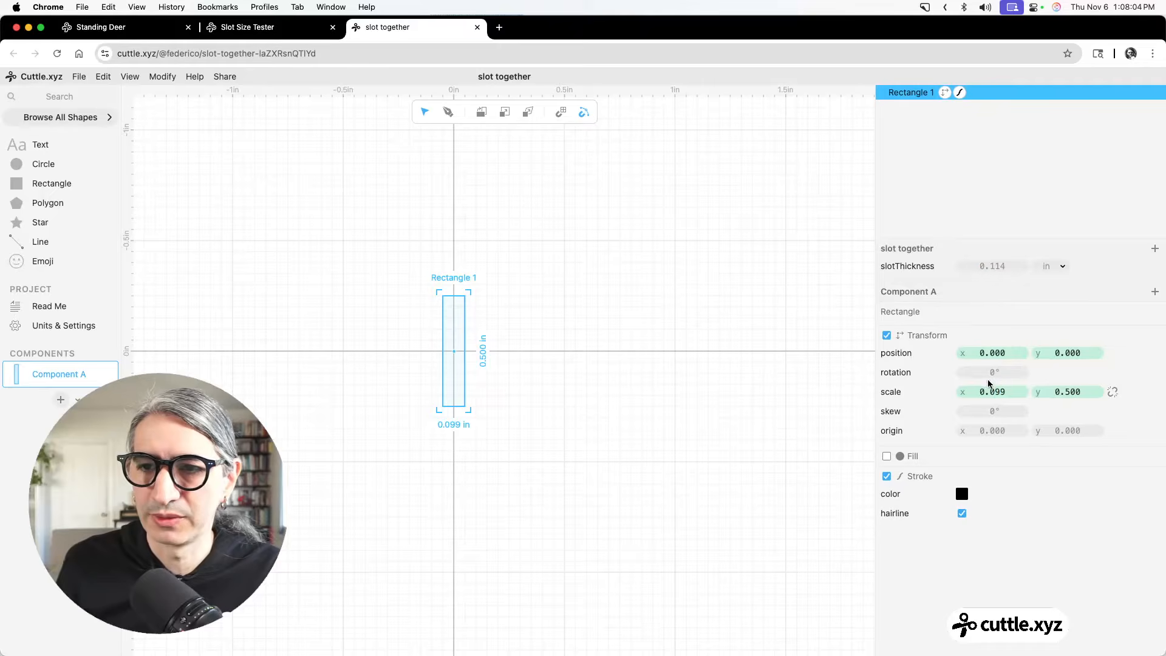
click(993, 391)
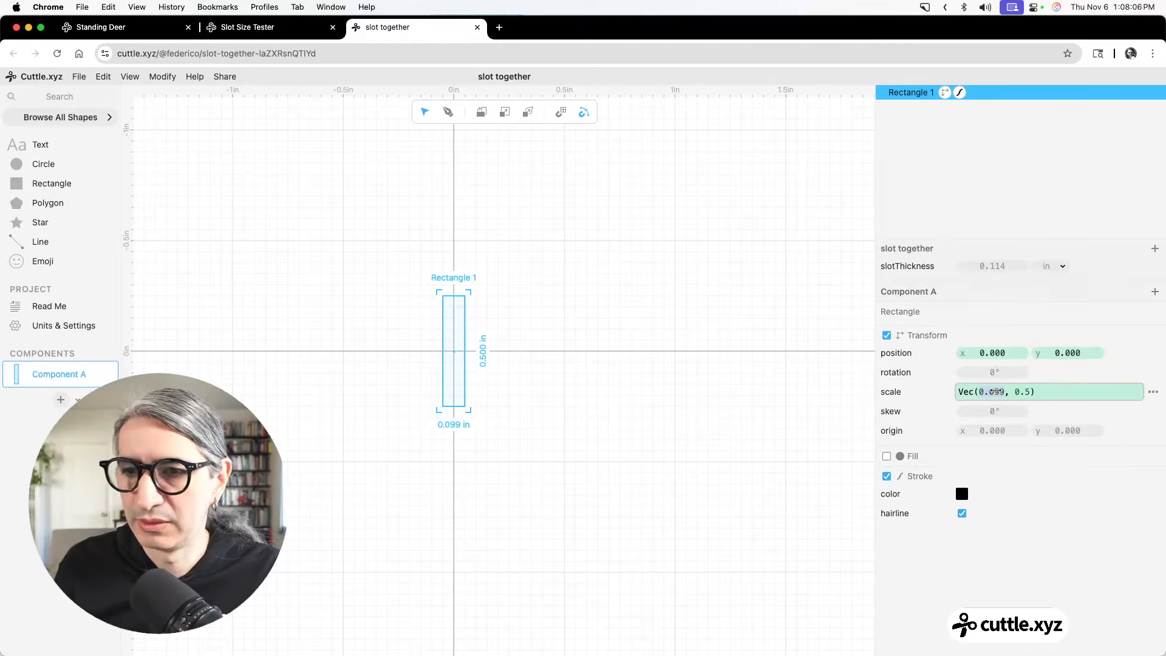
text(slo)
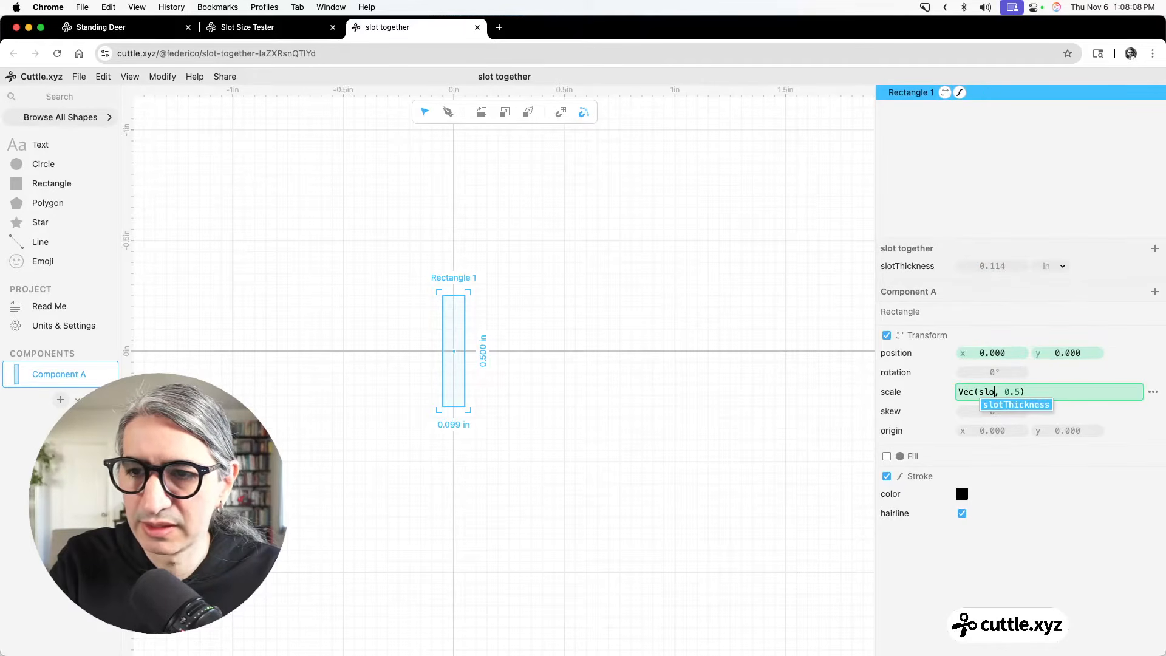
key(Tab)
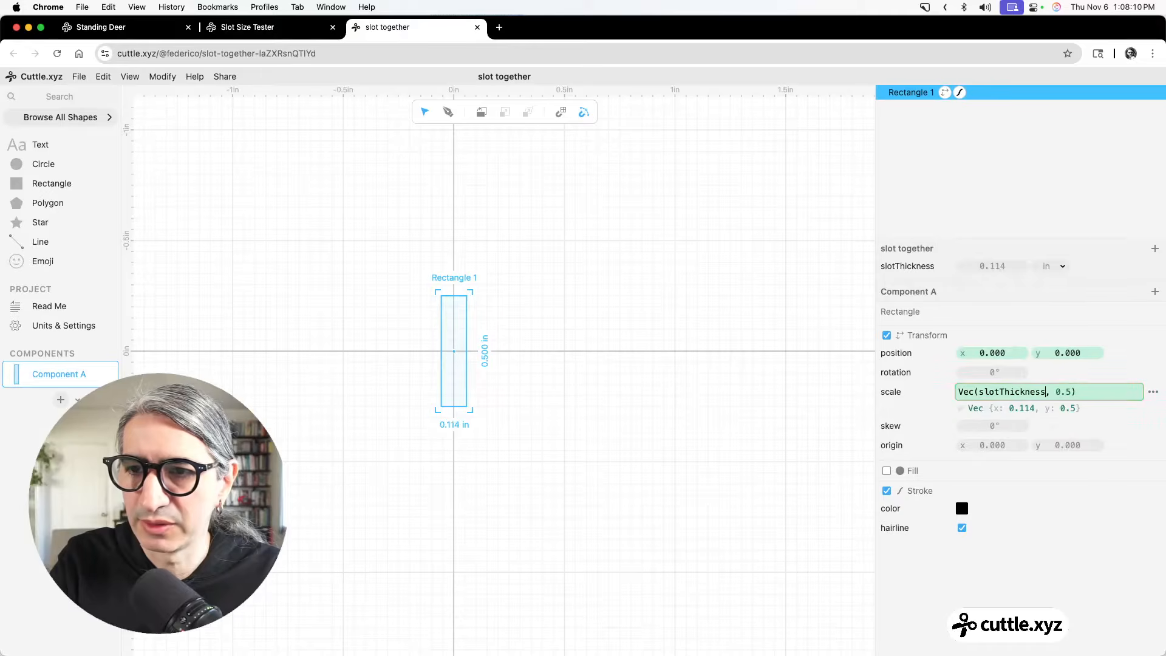
click(716, 361)
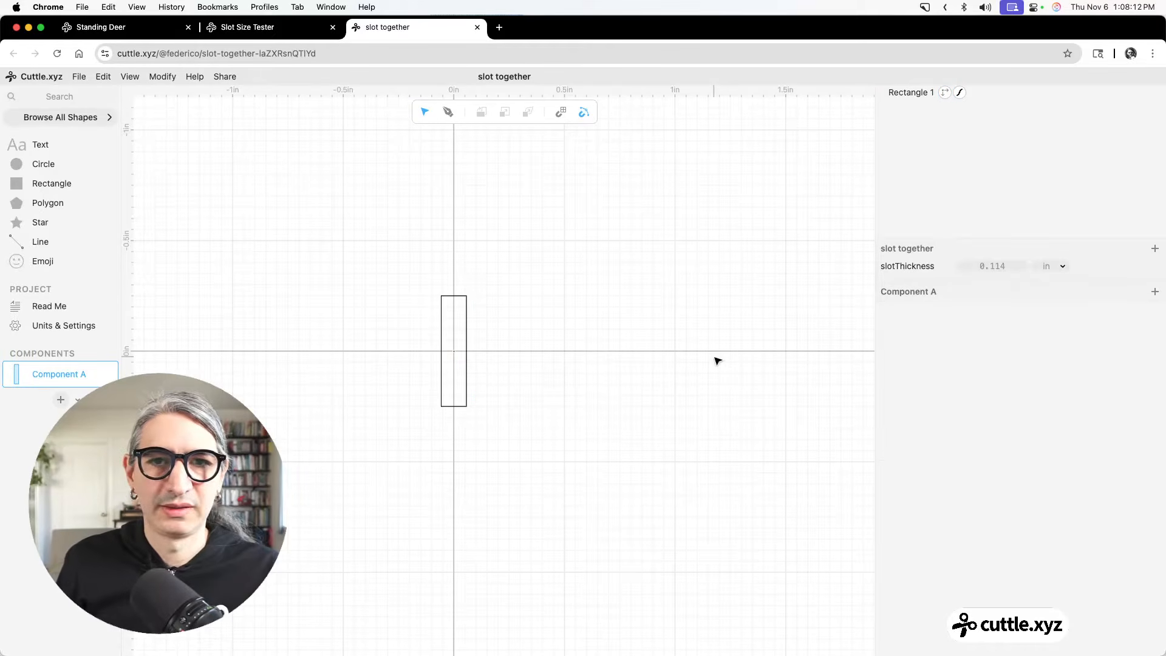
Test the link by raising slotThickness to 0.178 in and restoring it to 0.114 in.
drag(430, 268, 525, 432)
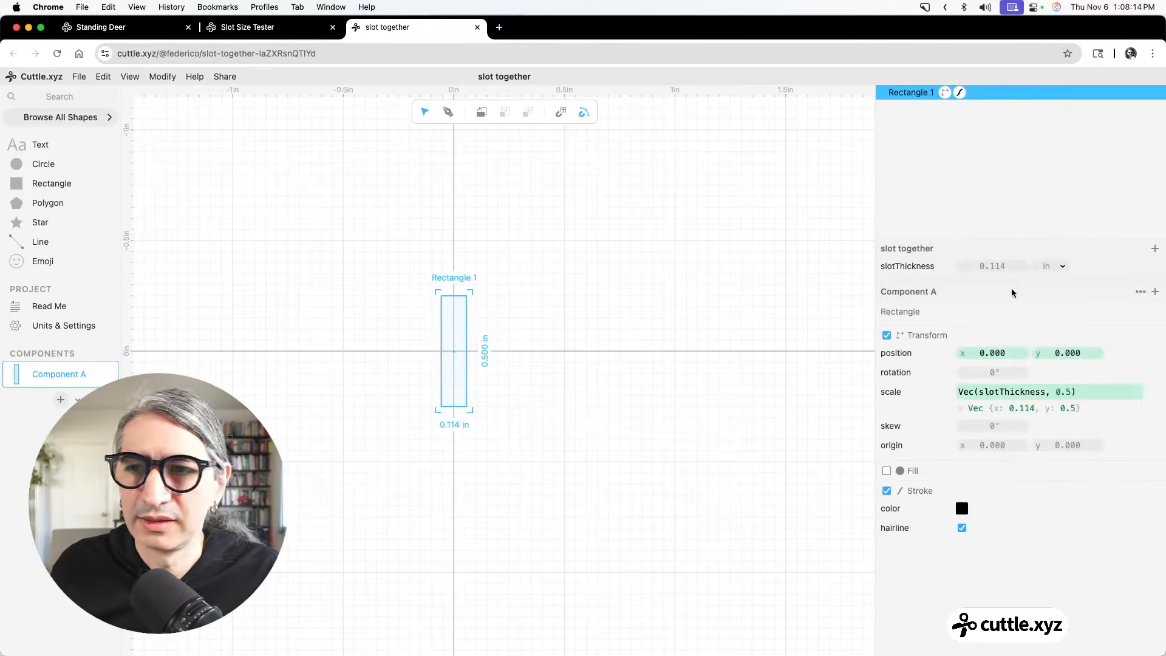
click(851, 286)
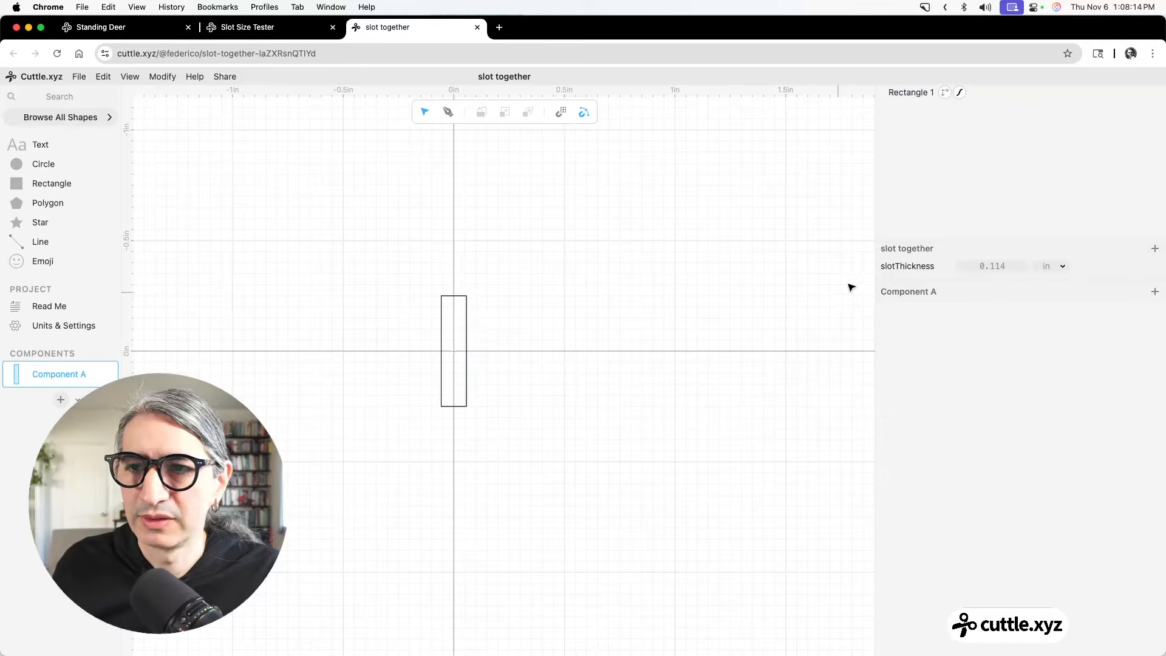
drag(997, 266, 1122, 266)
scroll(630, 391, up, 3)
drag(533, 403, 676, 405)
click(989, 264)
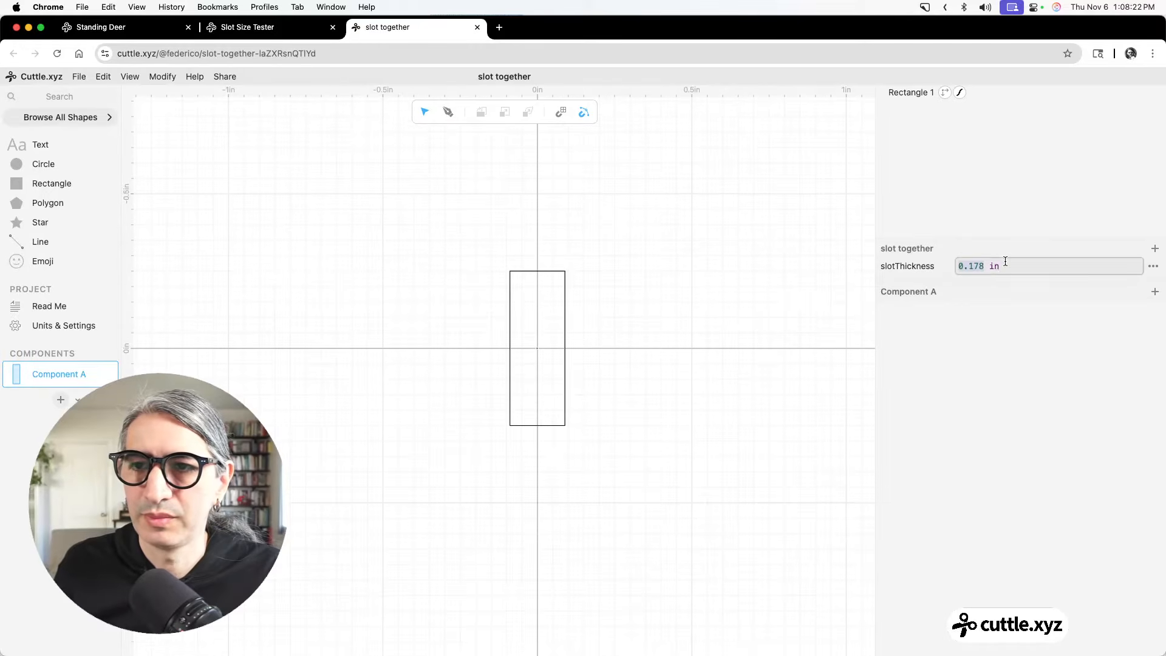
drag(977, 269, 864, 279)
drag(1002, 267, 990, 268)
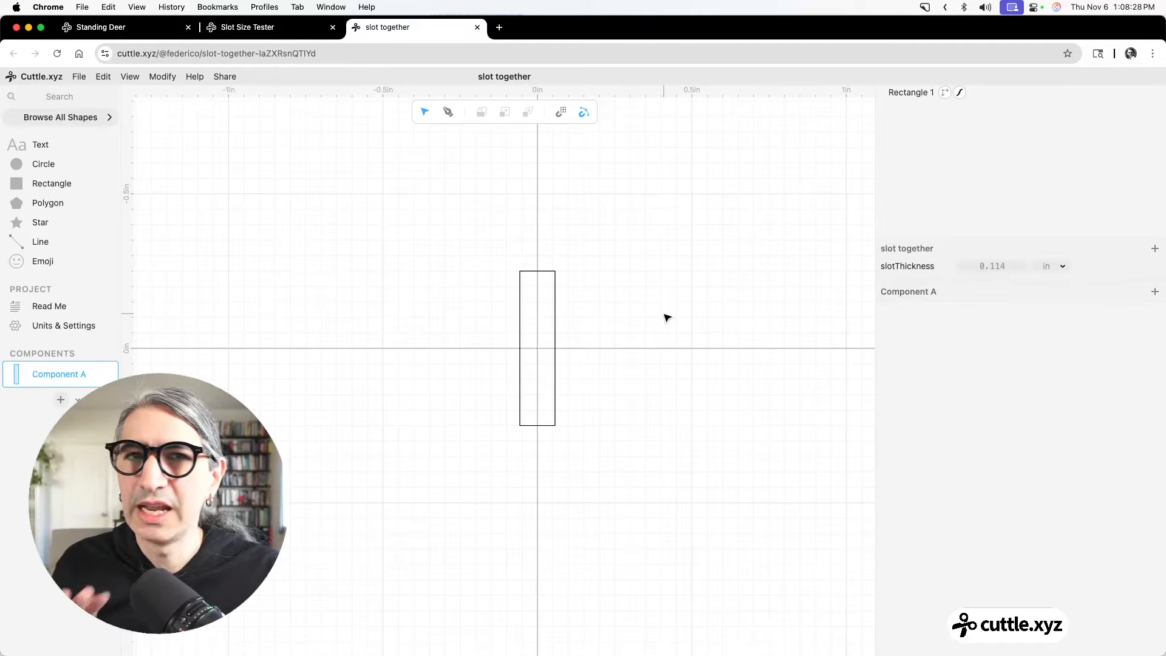
Move the rectangle up until the midpoint of its bottom edge snaps to the canvas origin.
drag(493, 257, 588, 388)
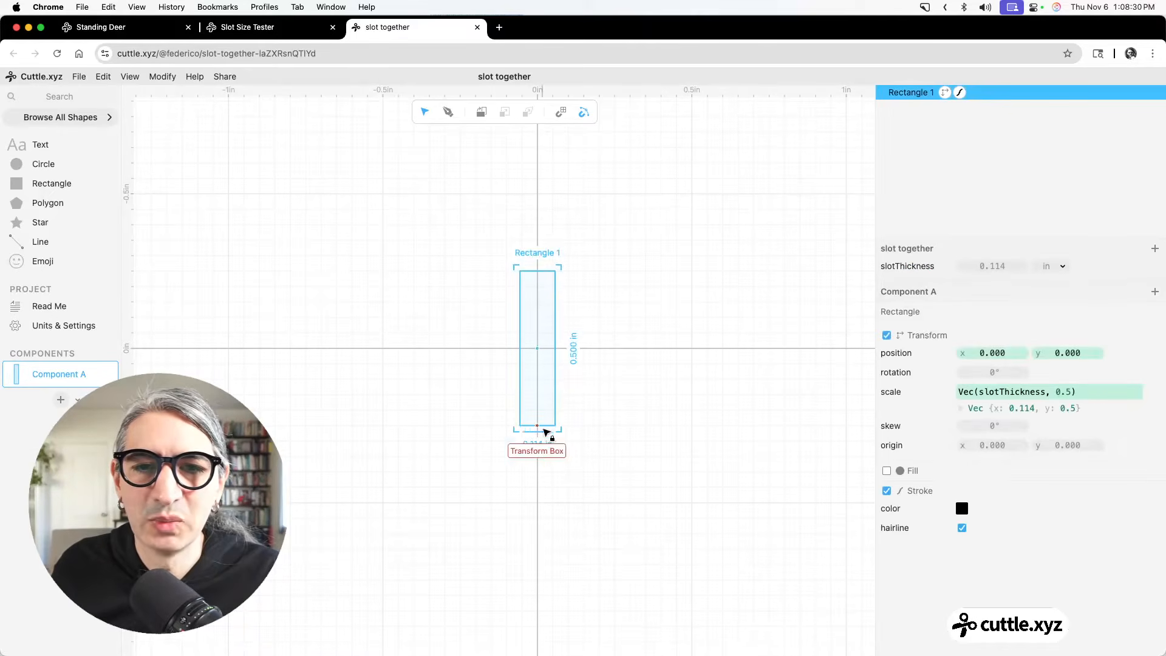
drag(540, 426, 532, 343)
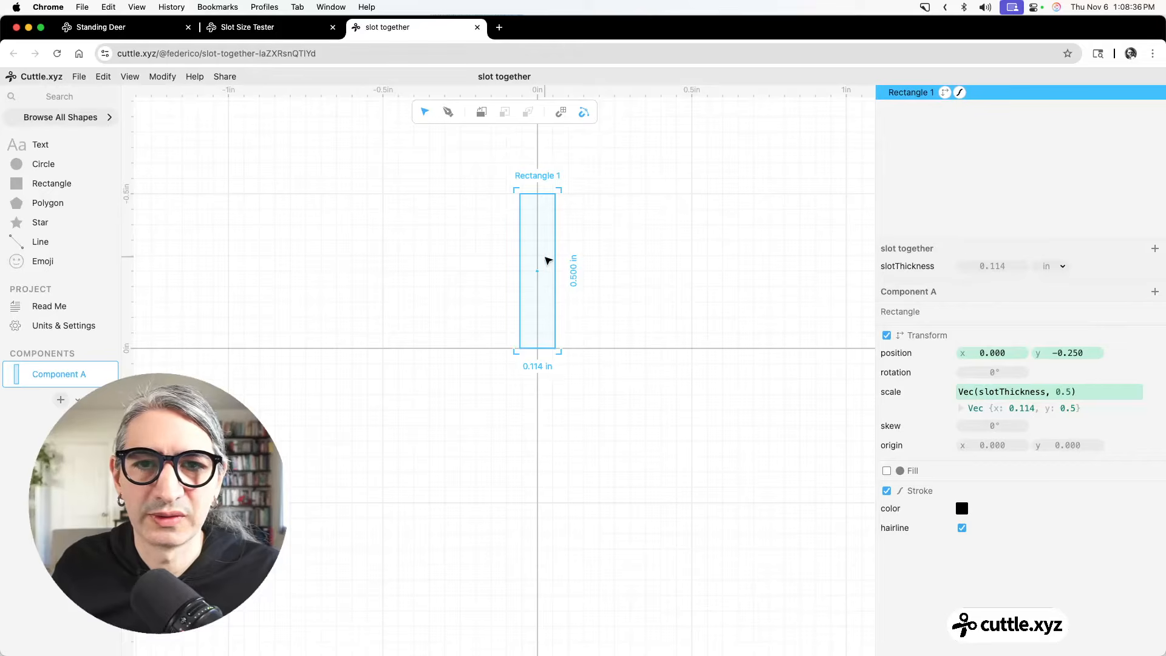
key(super)
key(super)
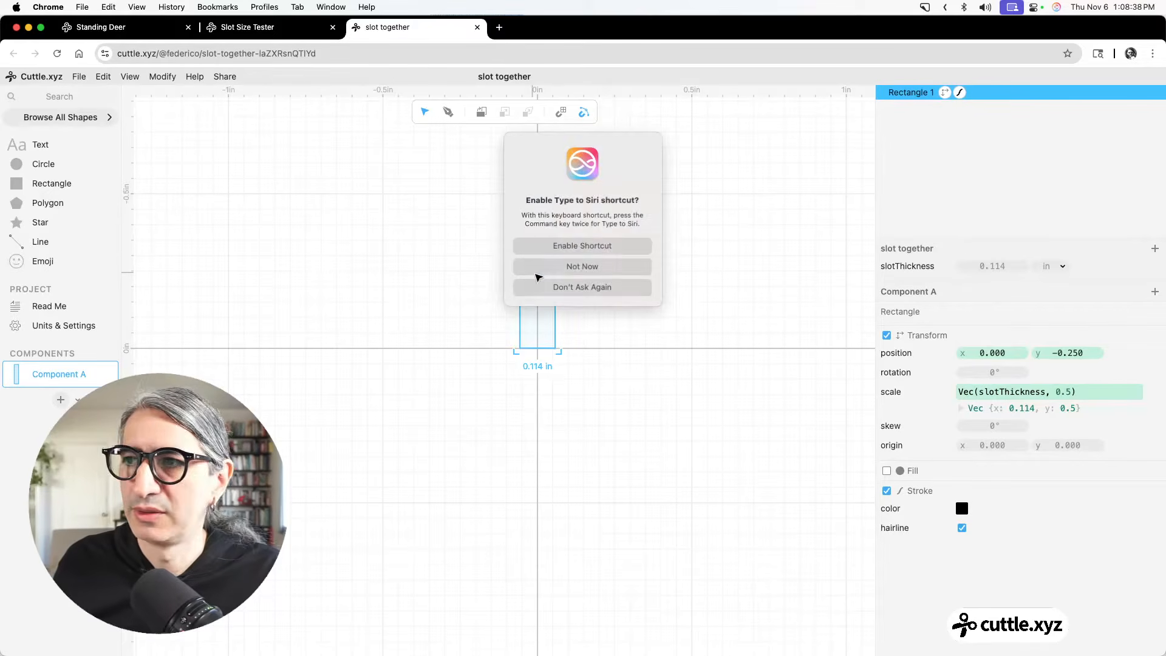
click(607, 268)
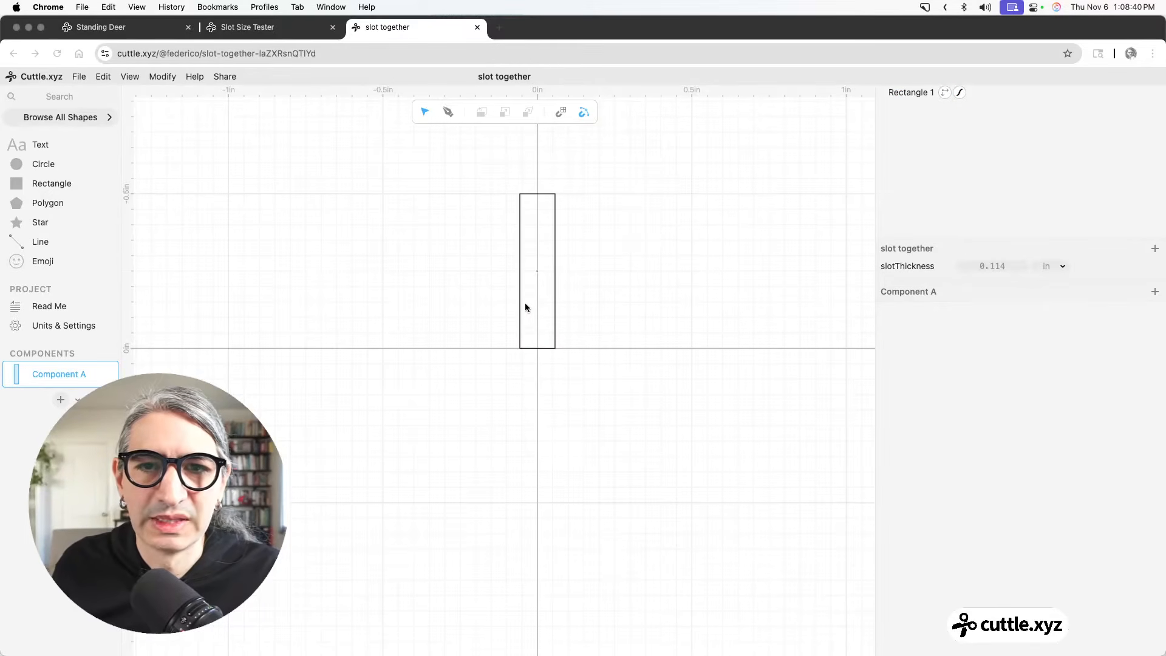
Examine where the rectangle's transform center lies relative to the canvas origin at its bottom edge.
scroll(541, 268, up, 2)
click(566, 256)
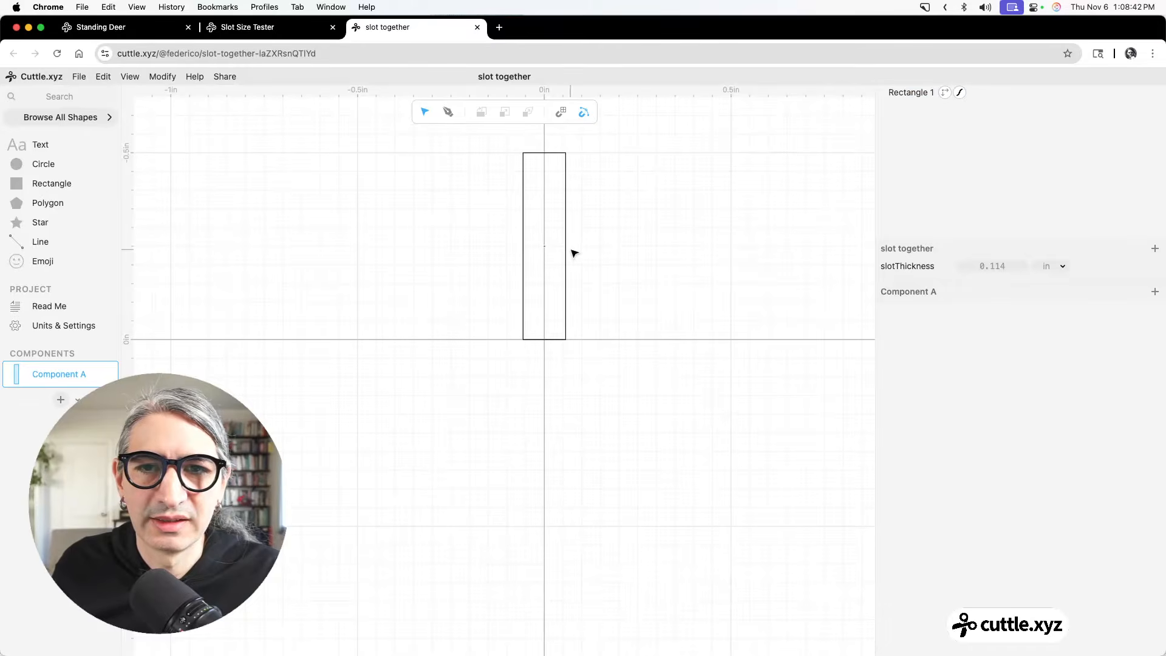
drag(573, 250, 553, 261)
key(super+z)
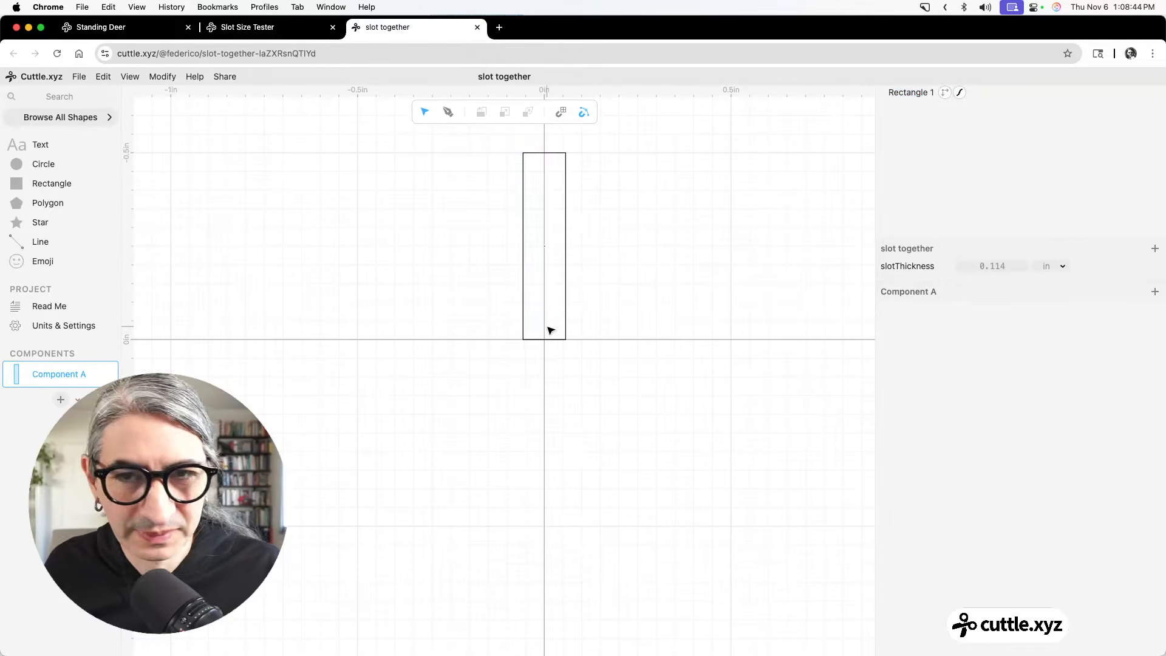
click(567, 295)
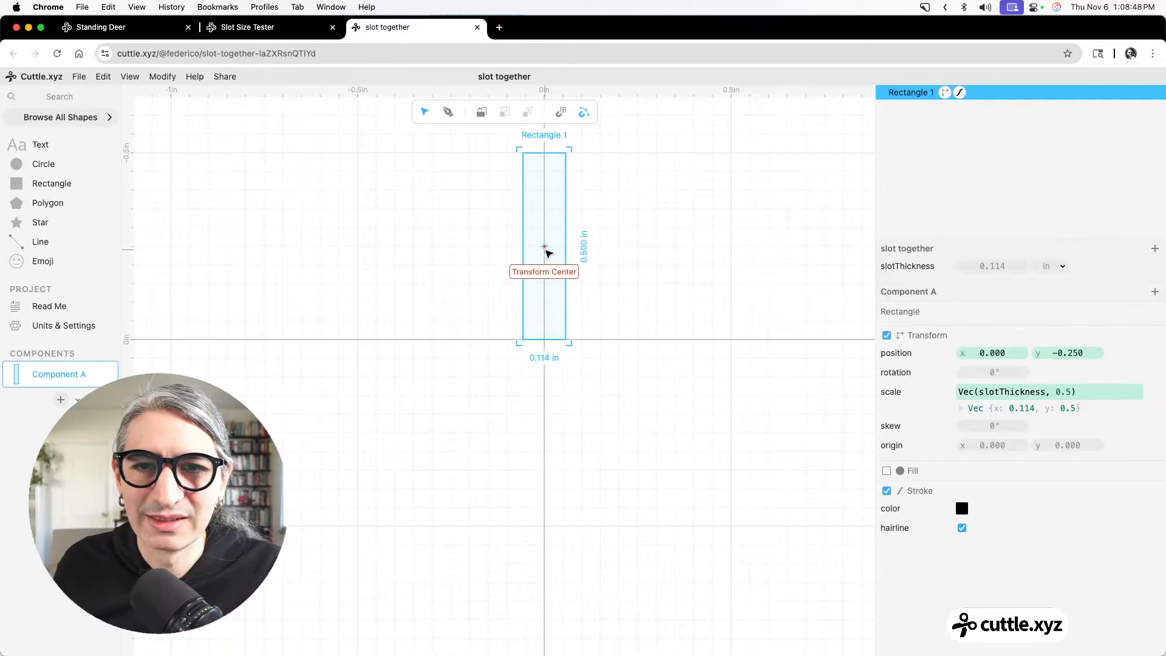
drag(545, 248, 545, 340)
click(629, 377)
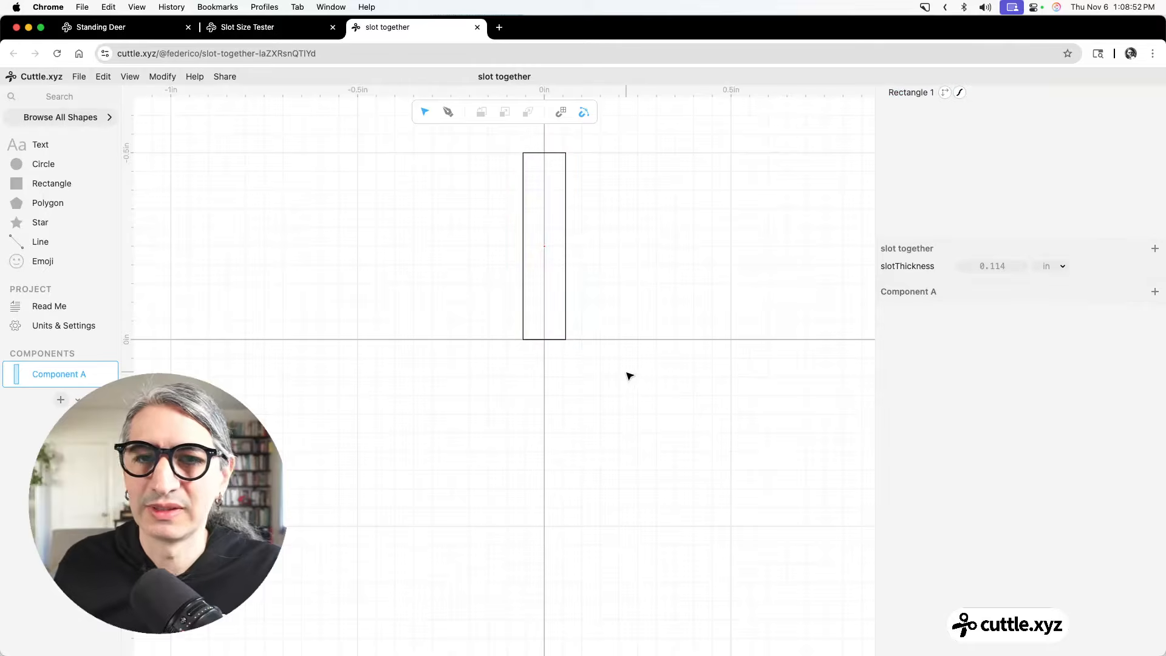
drag(655, 318, 671, 414)
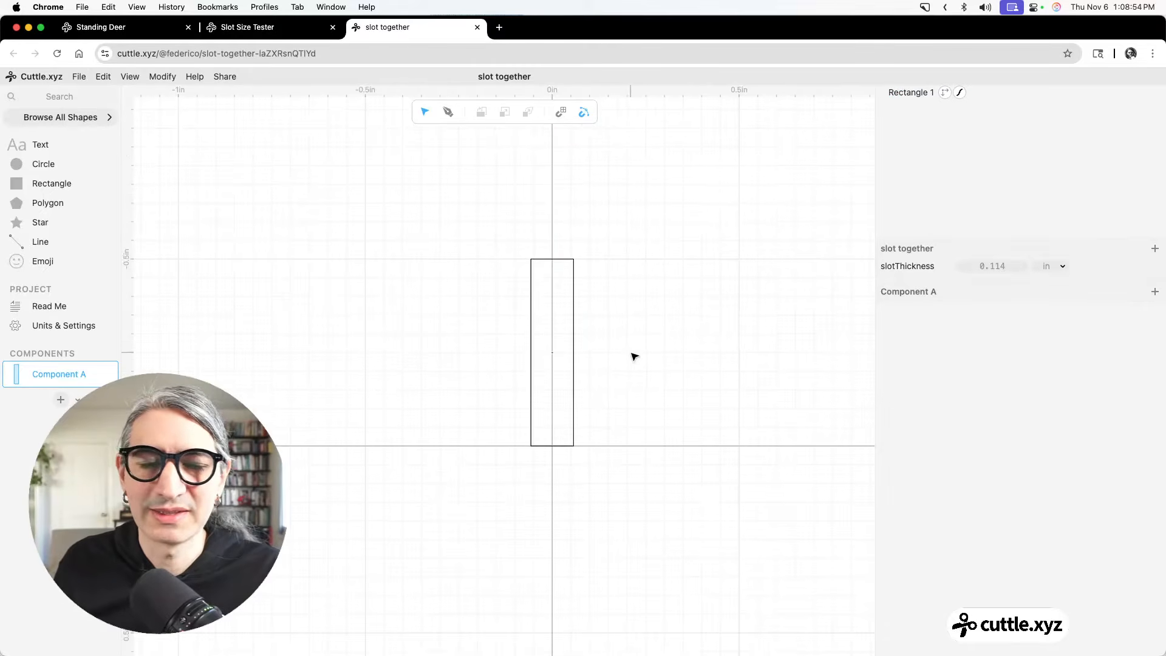
click(553, 356)
Rename Component A, which holds the parametric slot rectangle, as Slot.
click(57, 375)
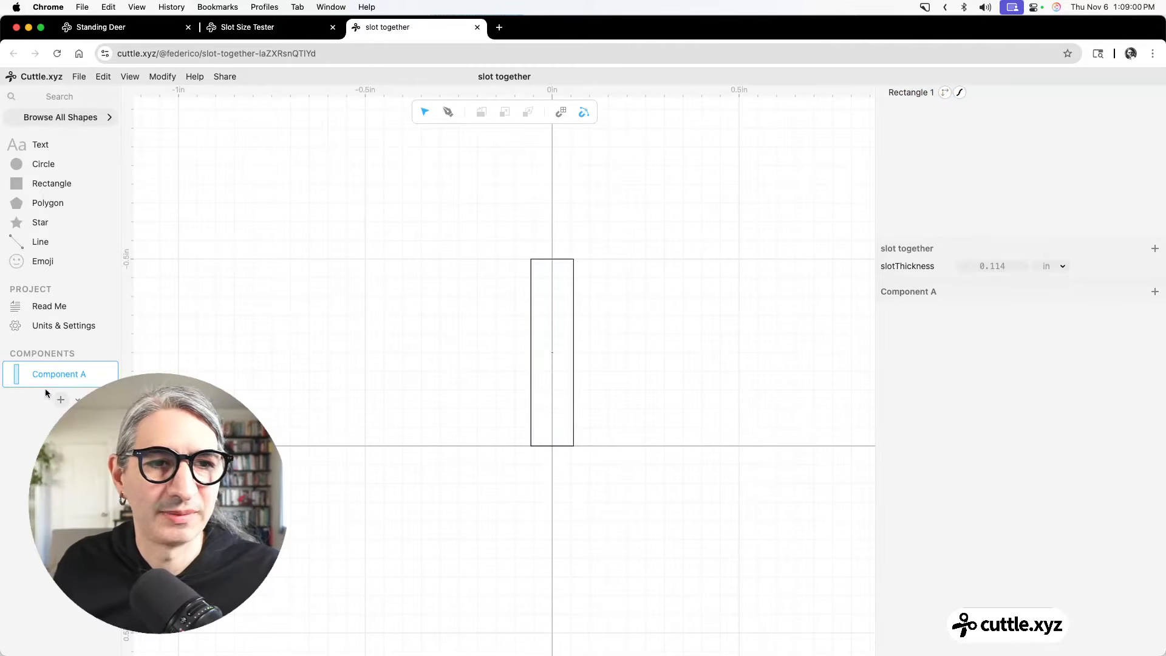
double_click(67, 375)
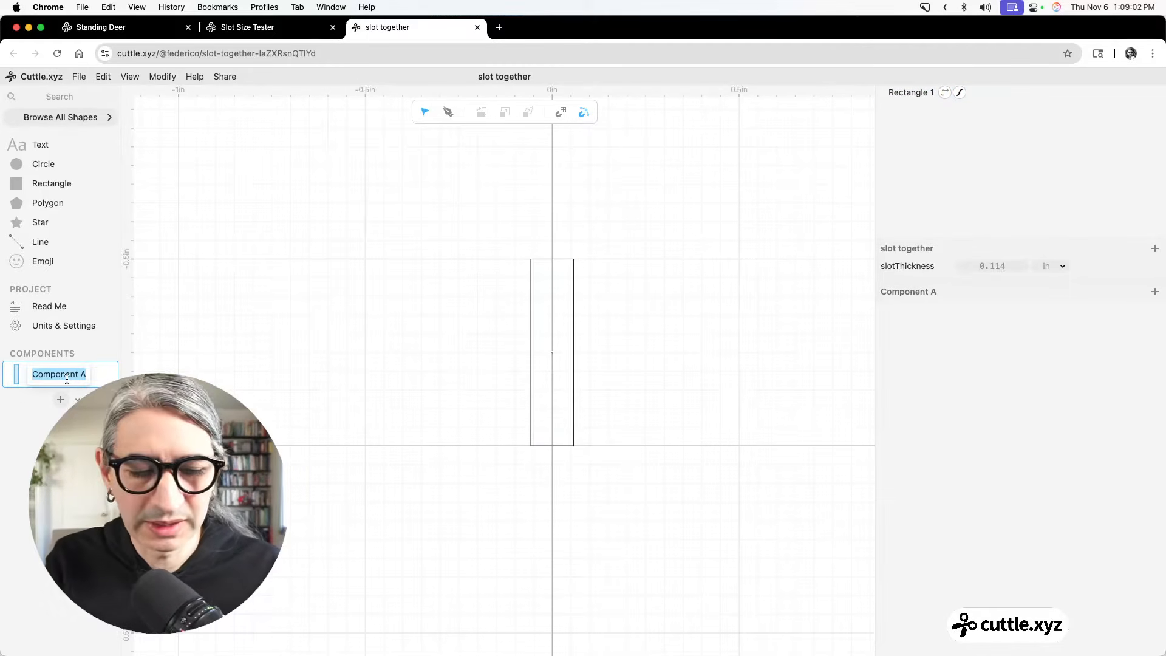
text(Slot)
key(Return)
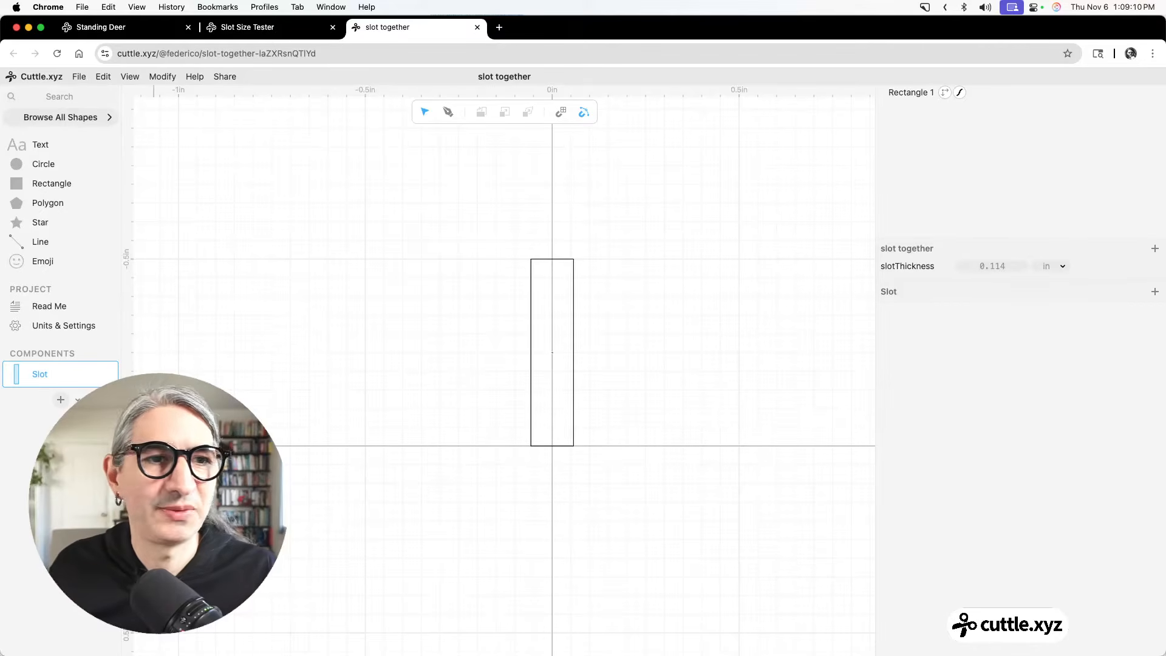
Create a new component in the project and name it Square.
click(60, 402)
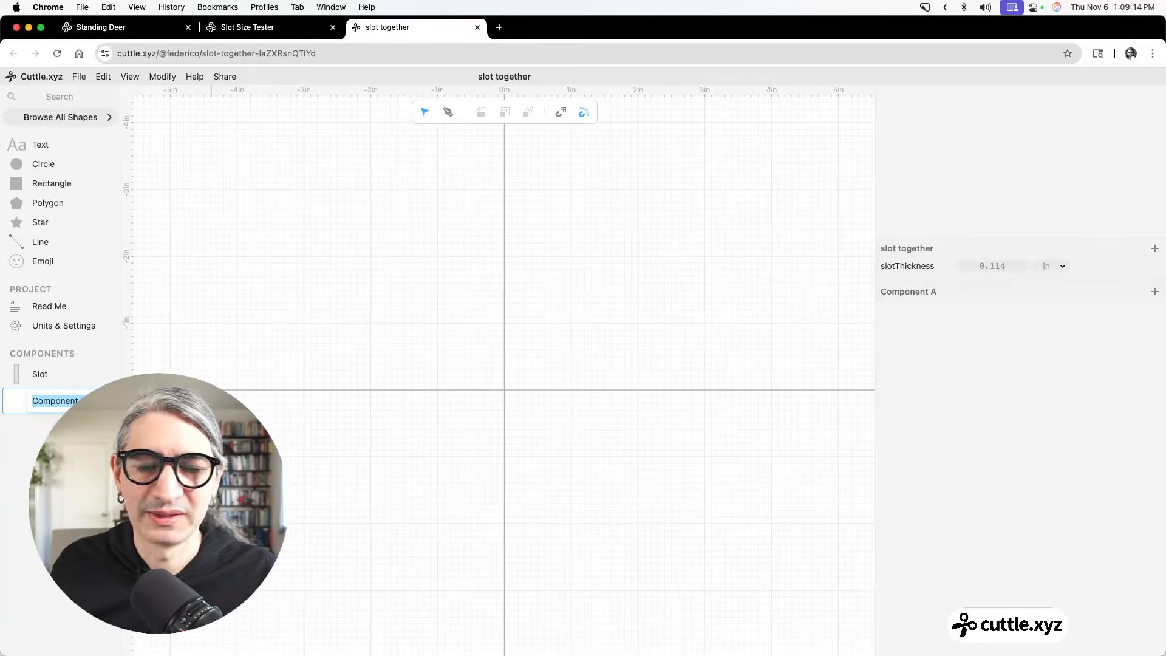
text(S)
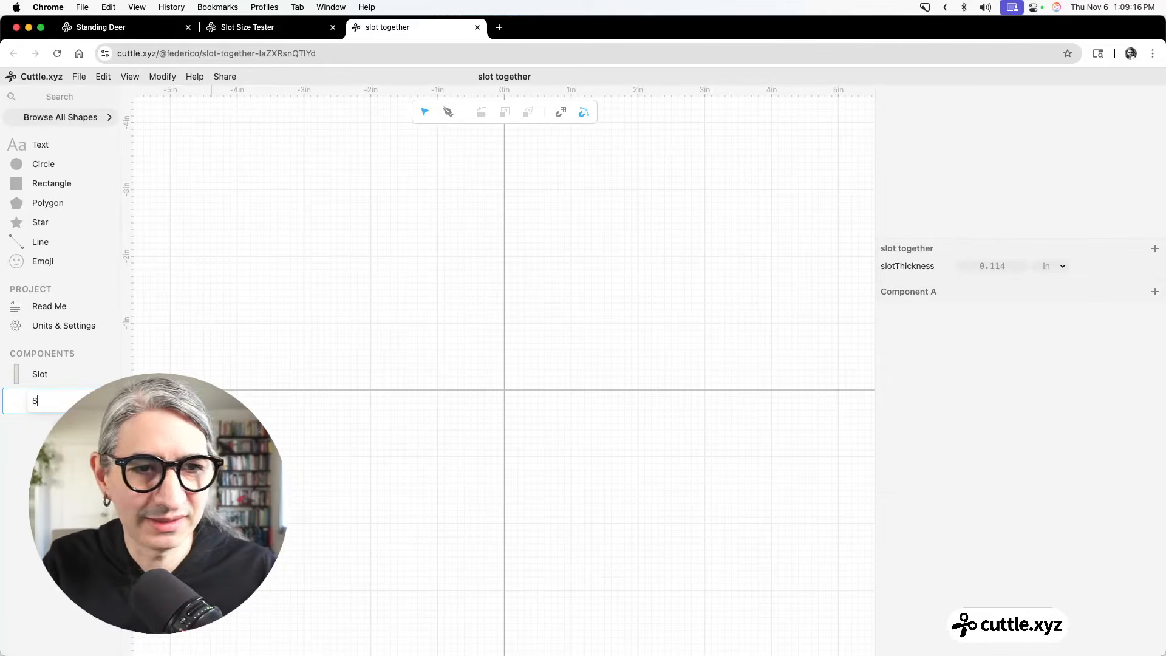
text(quarr)
key(Return)
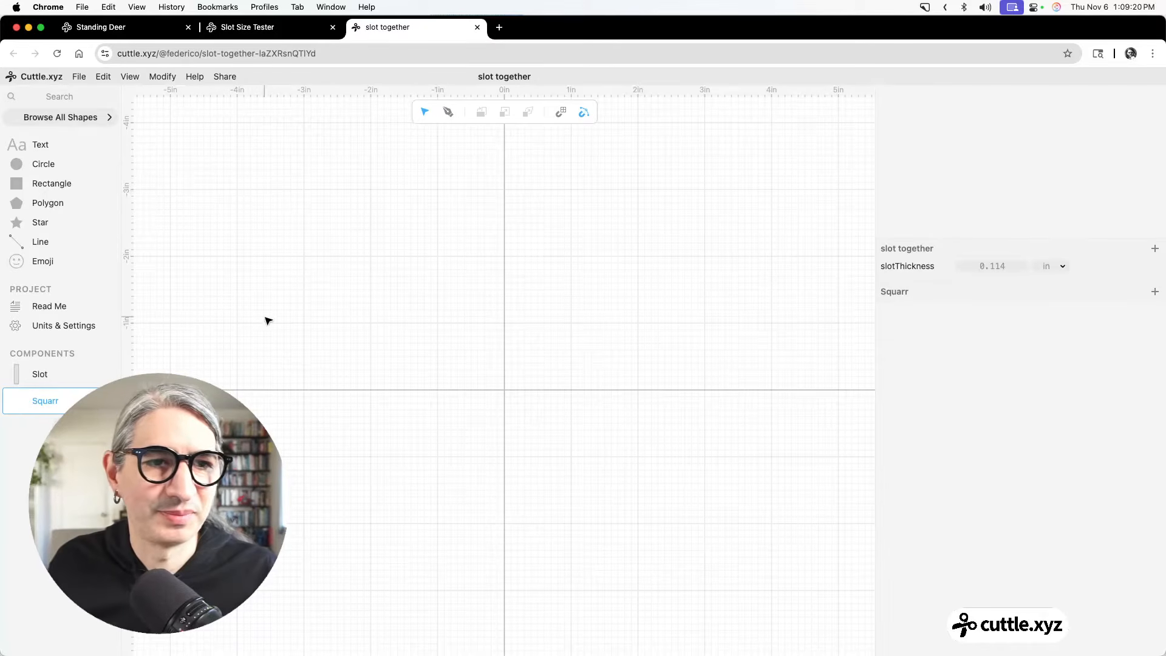
double_click(68, 405)
key(Right)
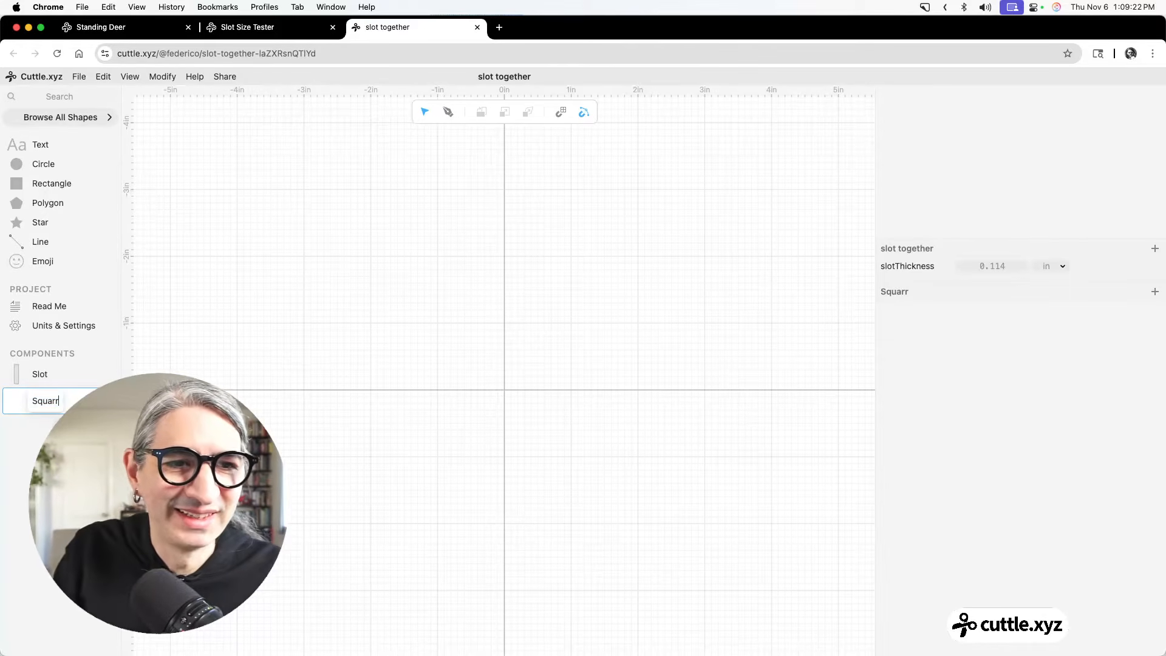
text(e)
key(Return)
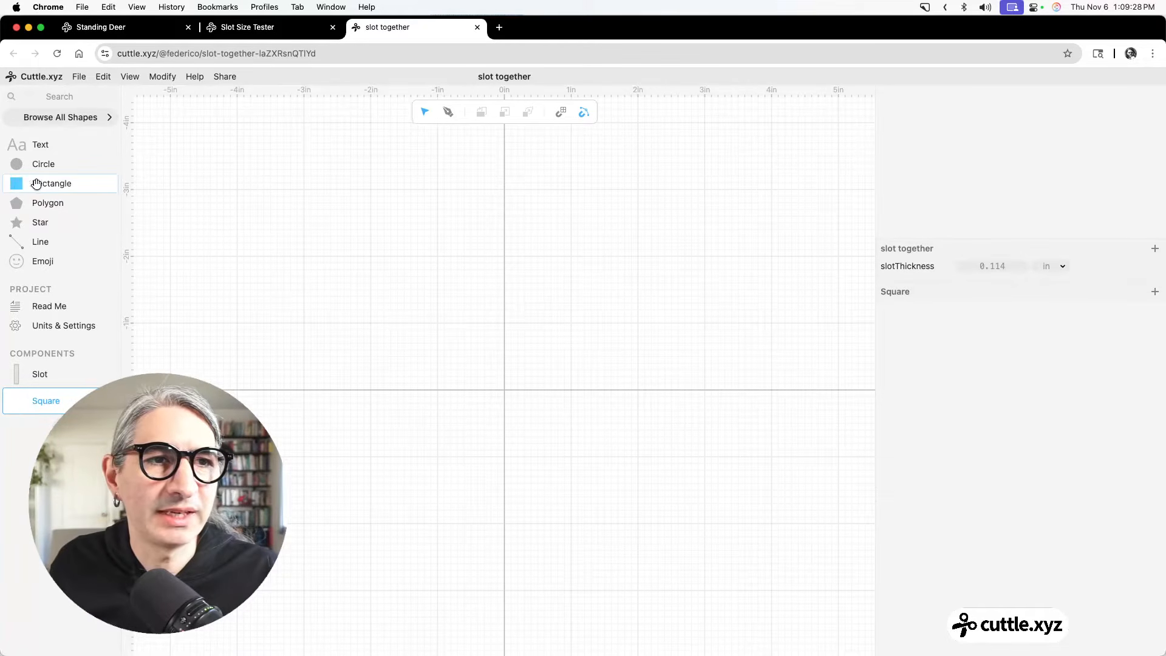
Add a rectangle centered on the canvas origin and place a Slot instance snapped to the midpoint of its bottom edge.
drag(53, 183, 516, 372)
scroll(503, 399, up, 5)
scroll(499, 387, up, 3)
drag(31, 372, 522, 520)
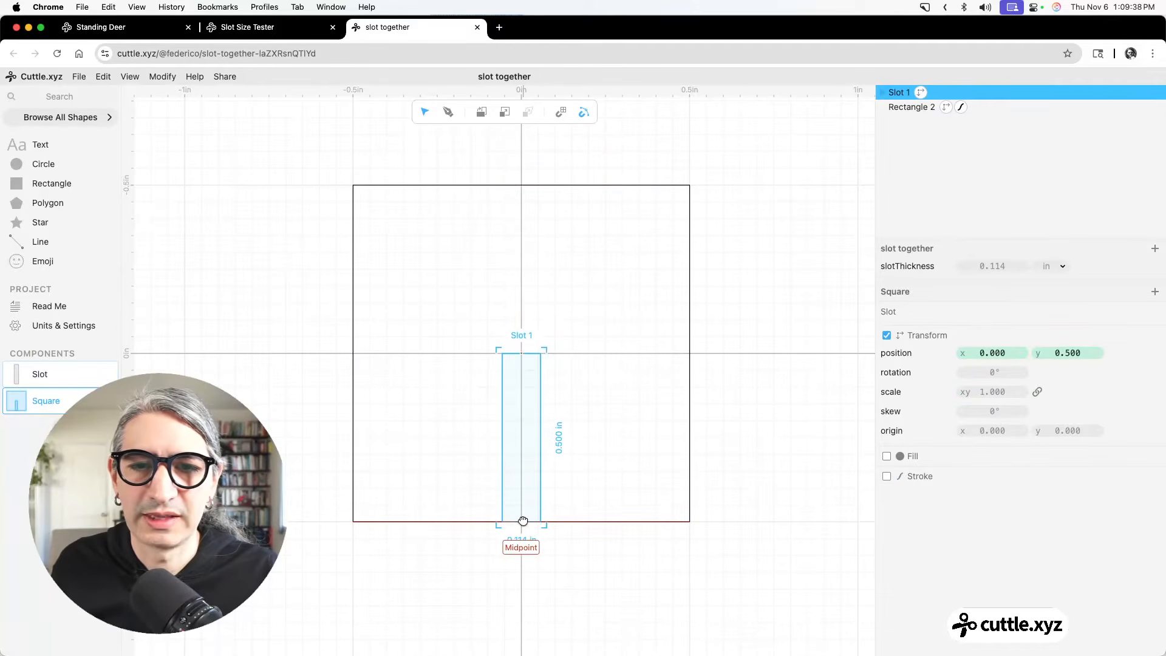
click(753, 494)
scroll(761, 483, down, 2)
drag(763, 471, 718, 456)
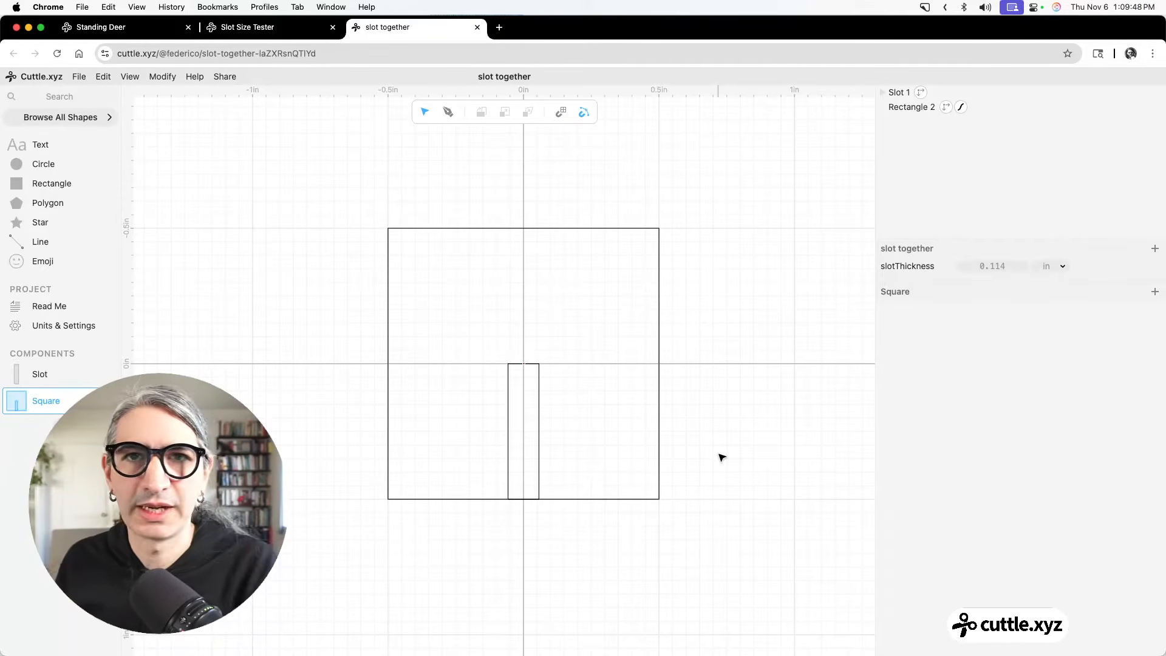
drag(755, 372, 666, 372)
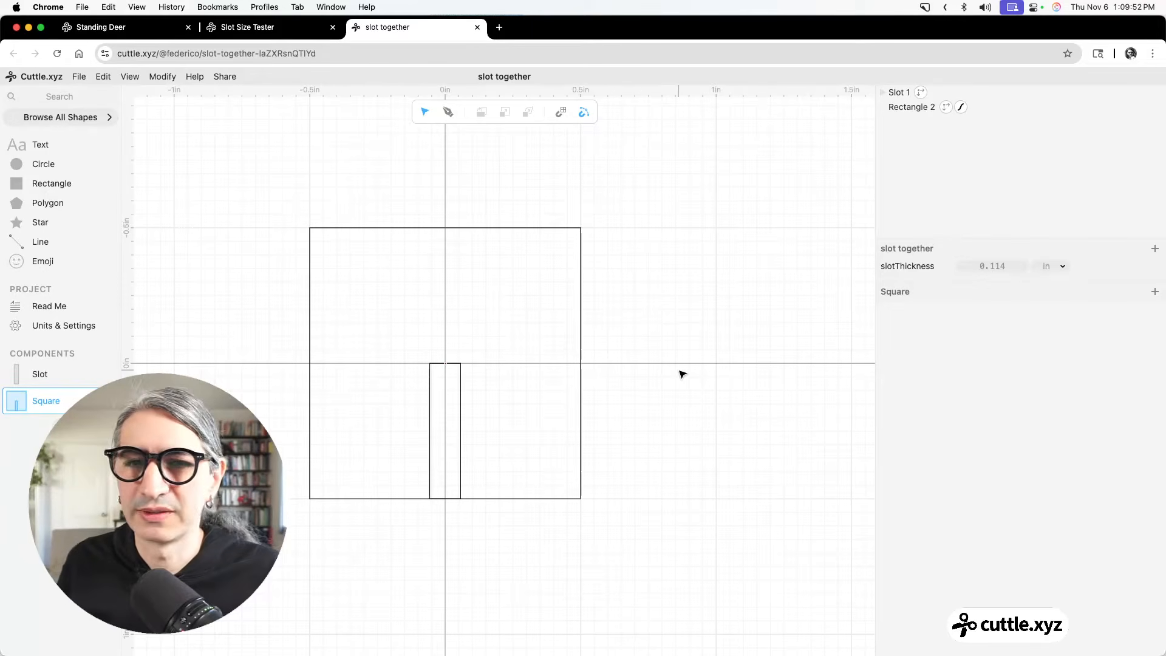
Cut the slot out of the square by applying a Boolean Difference to both shapes.
click(442, 383)
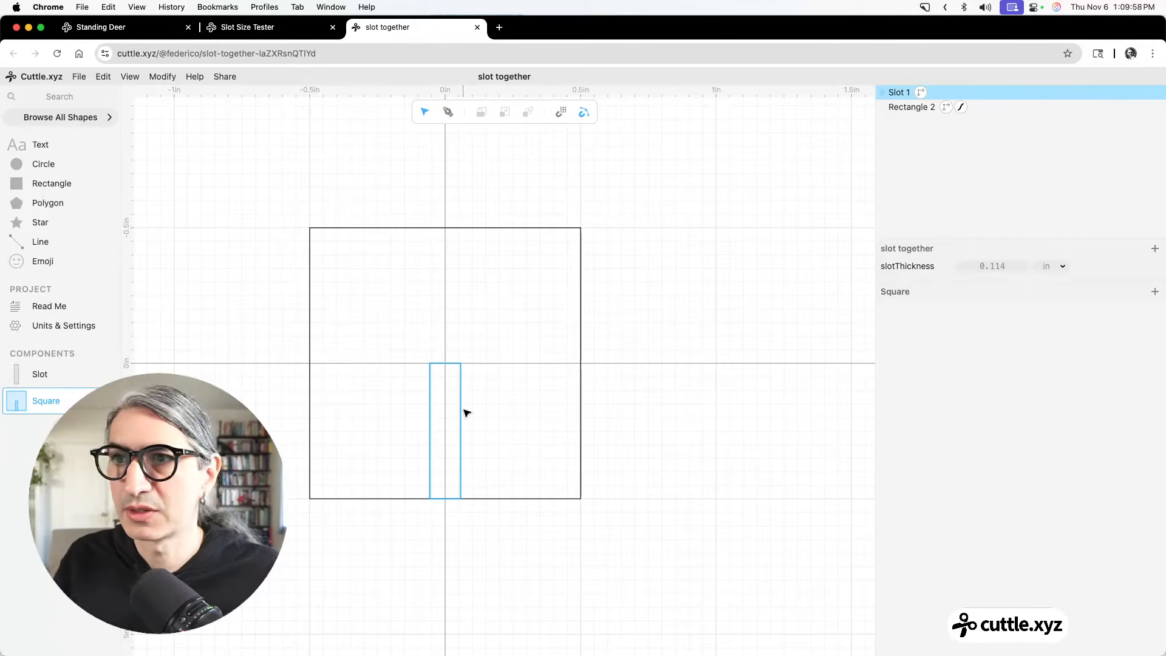
drag(236, 168, 680, 562)
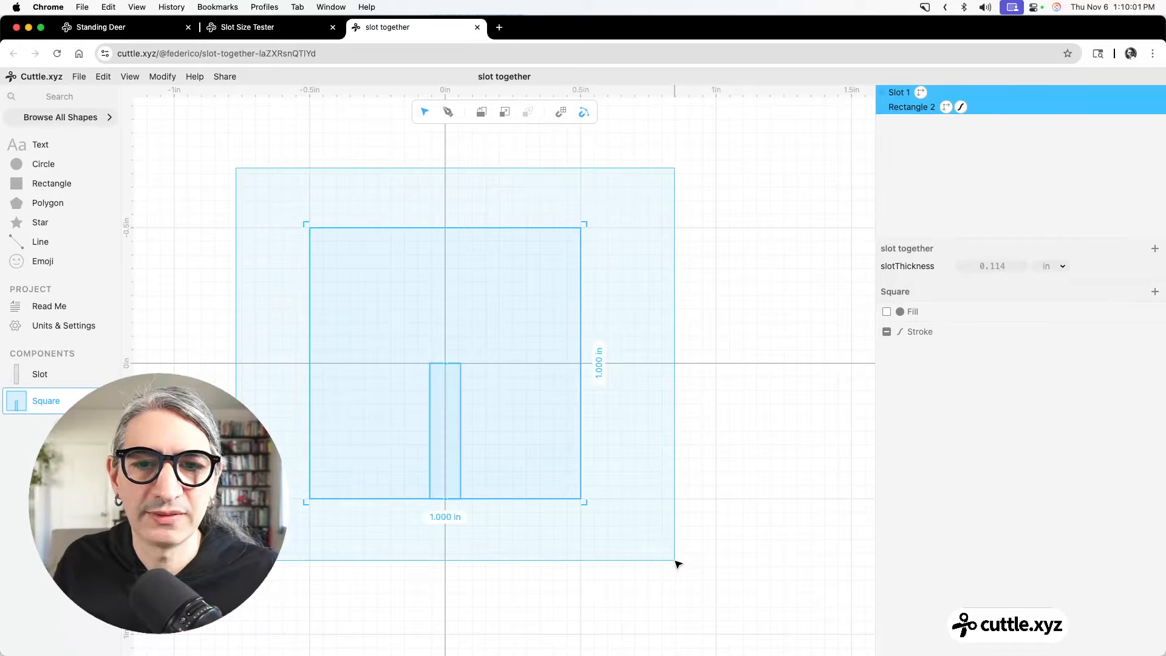
click(169, 80)
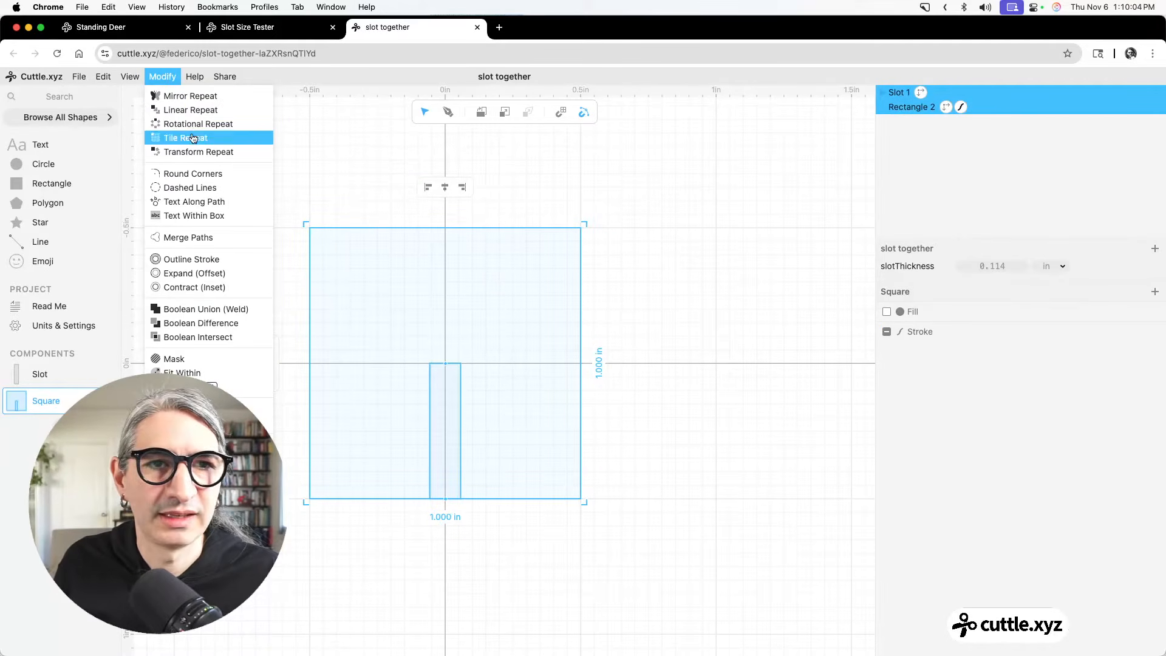
click(214, 323)
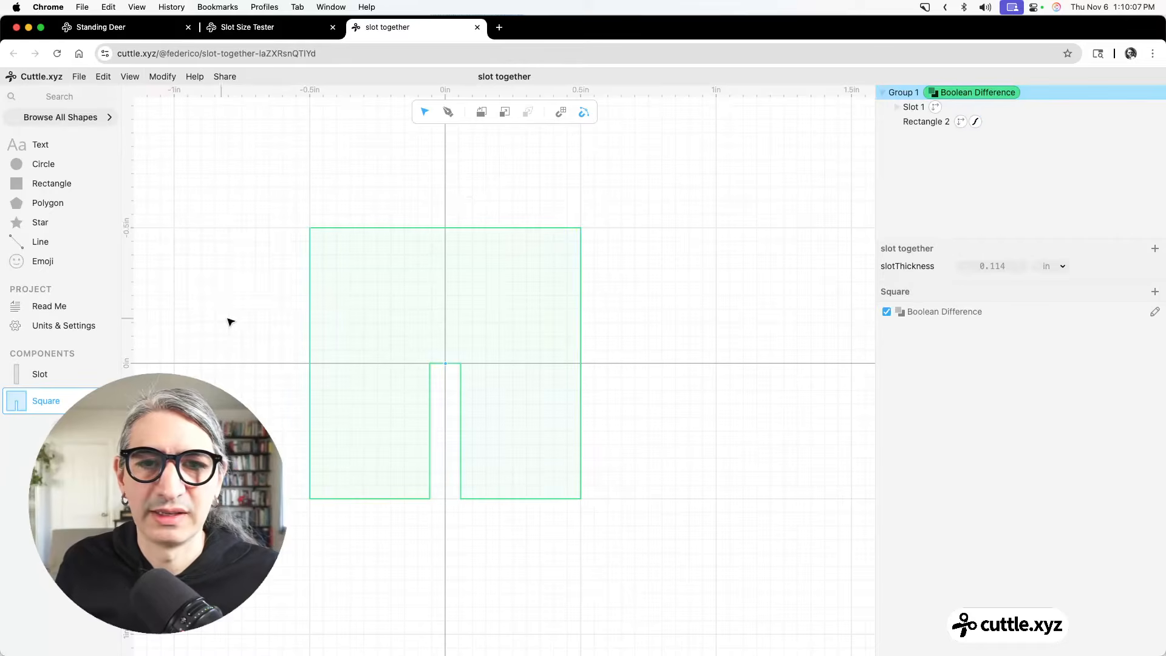
click(626, 360)
scroll(627, 352, up, 3)
scroll(643, 343, left, 2)
scroll(659, 338, down, 2)
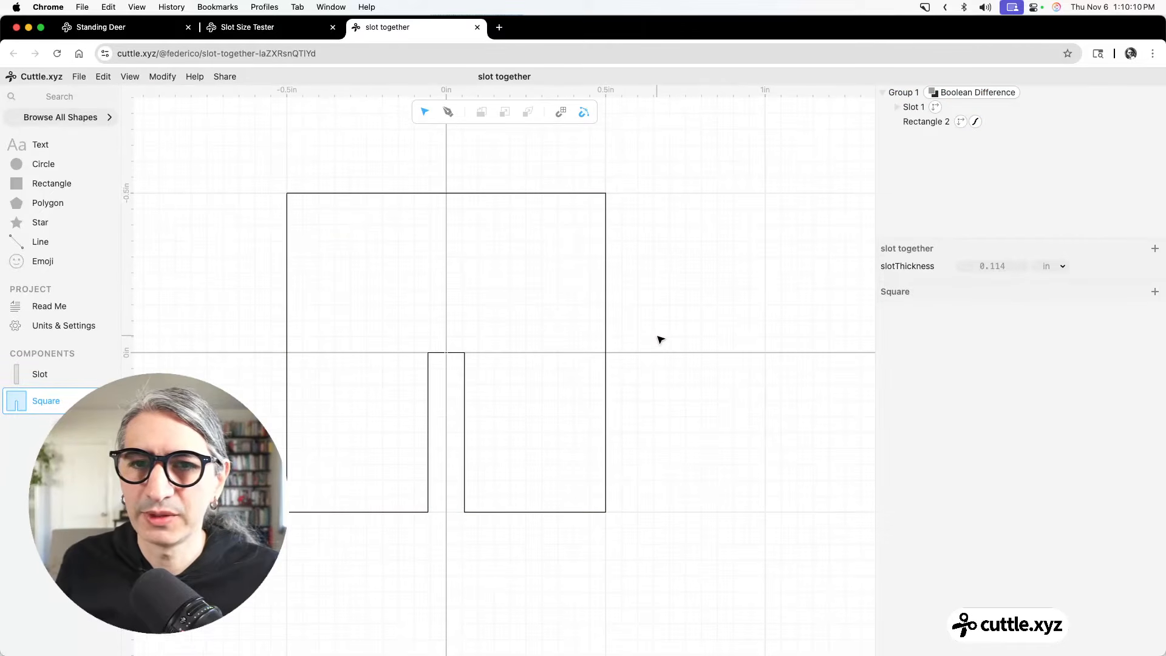
scroll(661, 339, down, 1)
scroll(661, 335, down, 3)
Duplicate the slotted square and move the copy horizontally until it stands beside the original.
drag(348, 172, 728, 477)
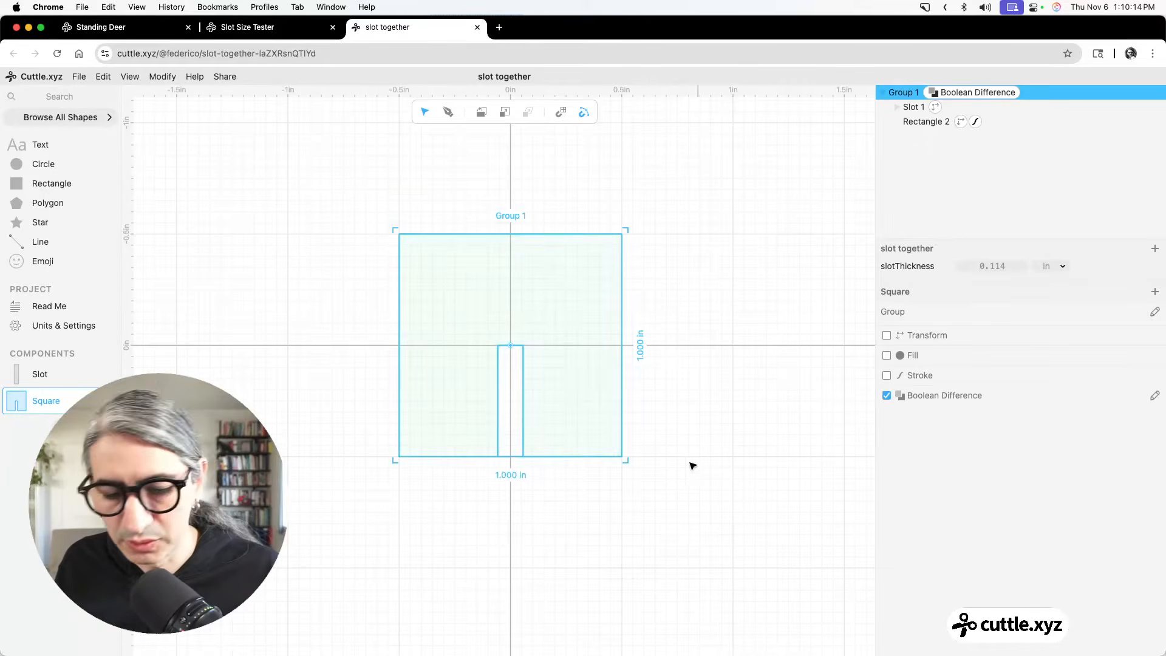
key(super+d)
drag(511, 345, 757, 347)
click(669, 187)
scroll(663, 187, down, 1)
drag(663, 187, 572, 200)
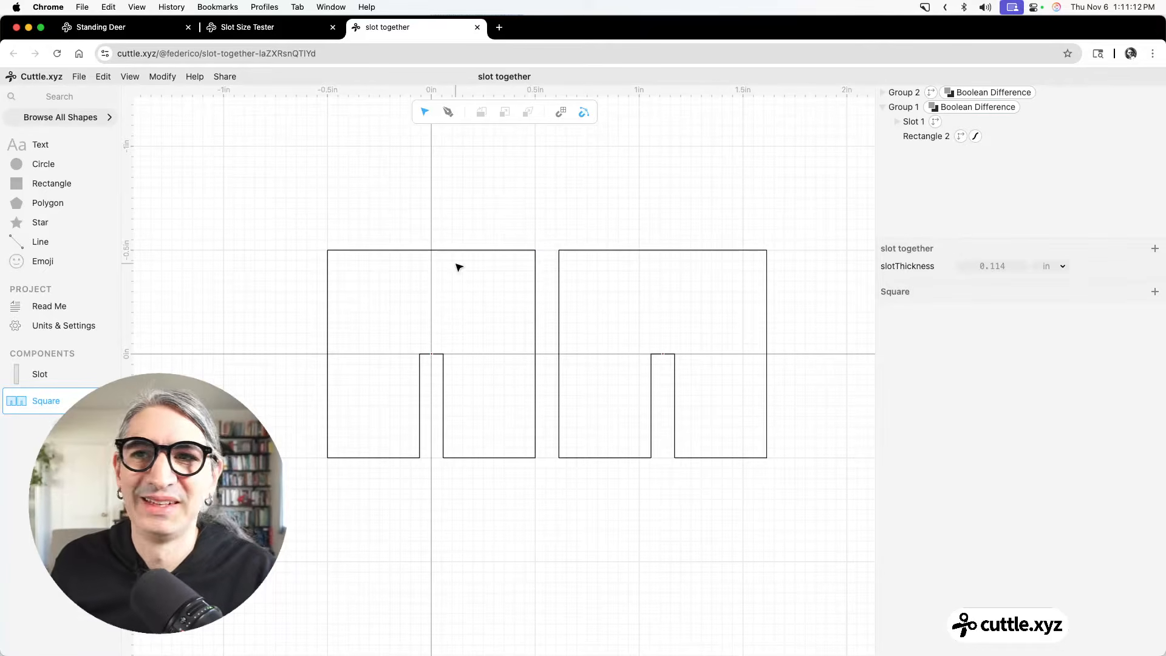
Delete the duplicated slotted square, keeping only the original at the canvas origin.
drag(552, 194, 678, 315)
key(BackSpace)
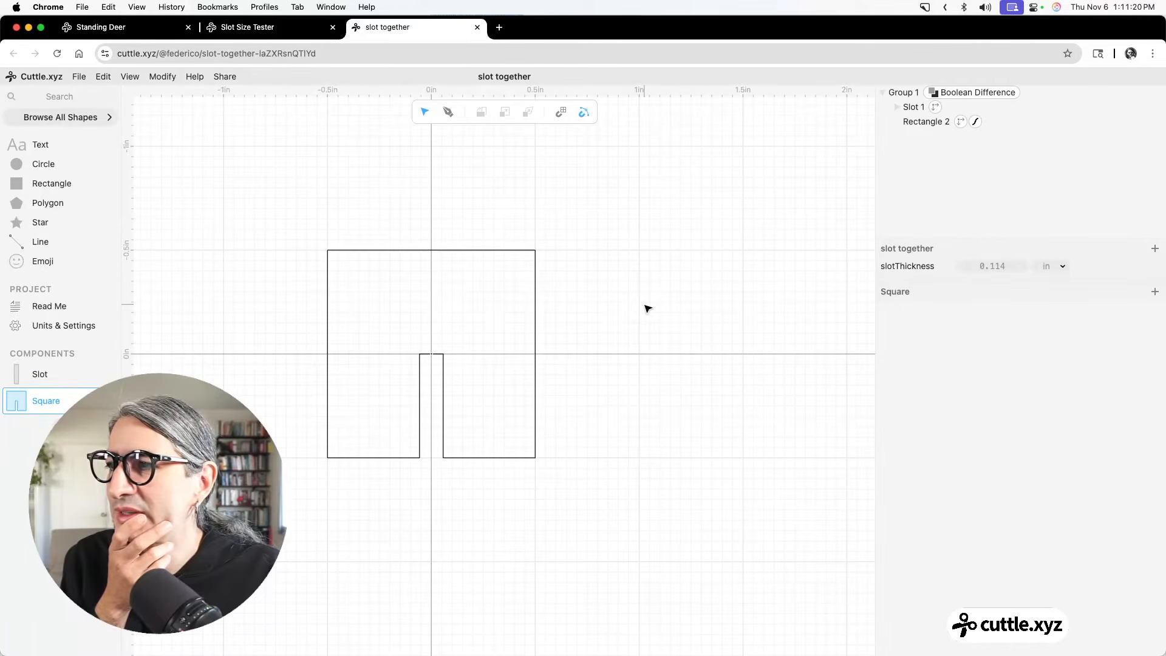
scroll(645, 300, down, 2)
drag(656, 302, 537, 302)
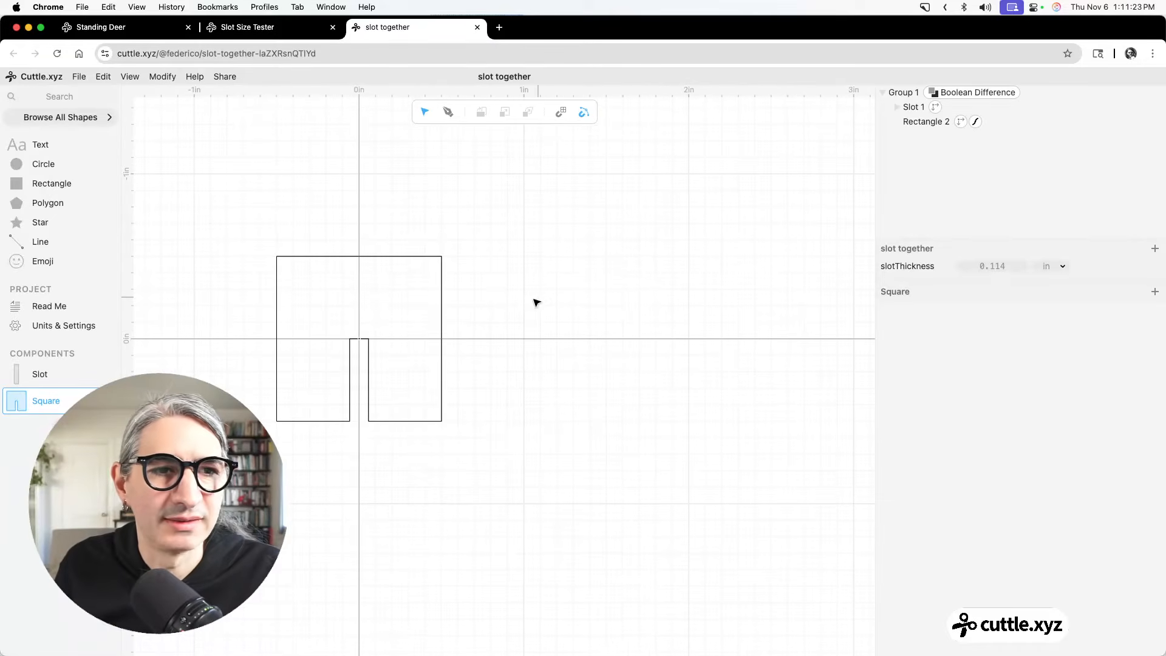
Give the rectangle in the Slot component a white fill.
click(35, 373)
click(571, 380)
click(886, 470)
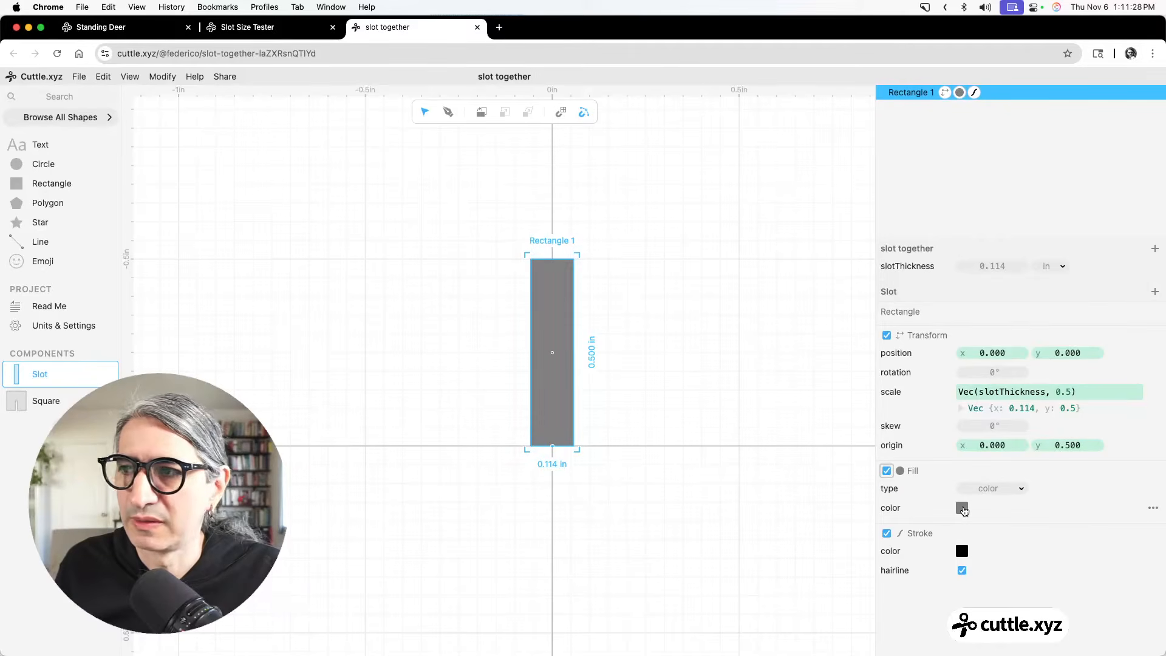
click(962, 507)
click(1097, 488)
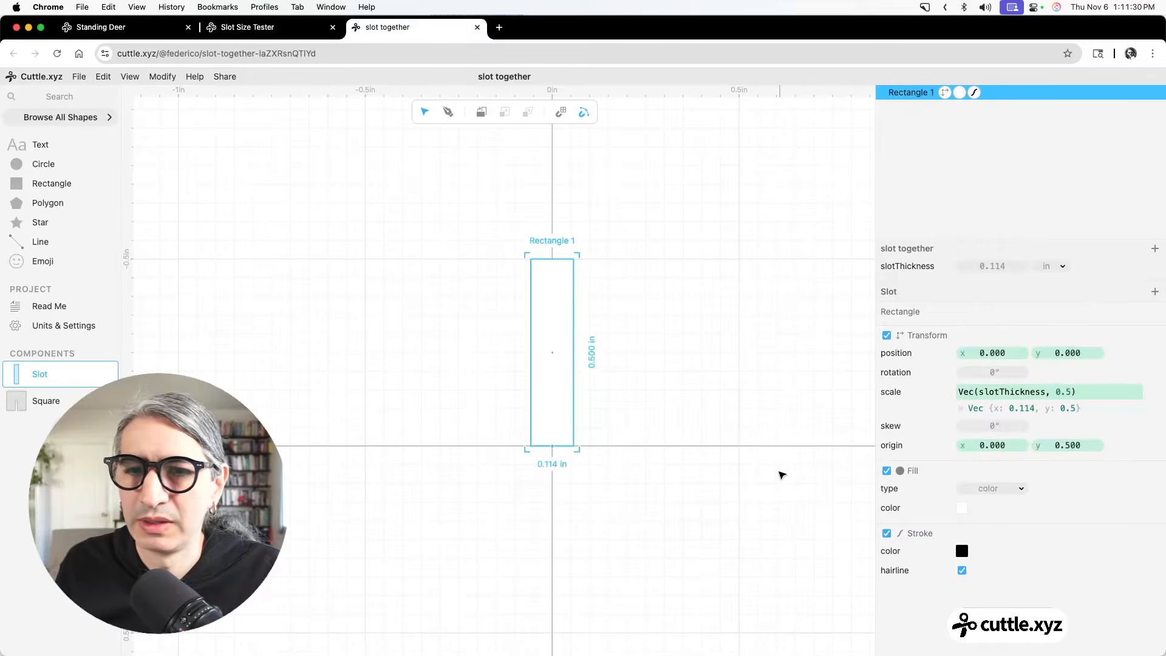
click(659, 450)
In the Square component, add a second square at x 1.24, y 0 and snap a Slot instance to its bottom edge's midpoint.
click(61, 396)
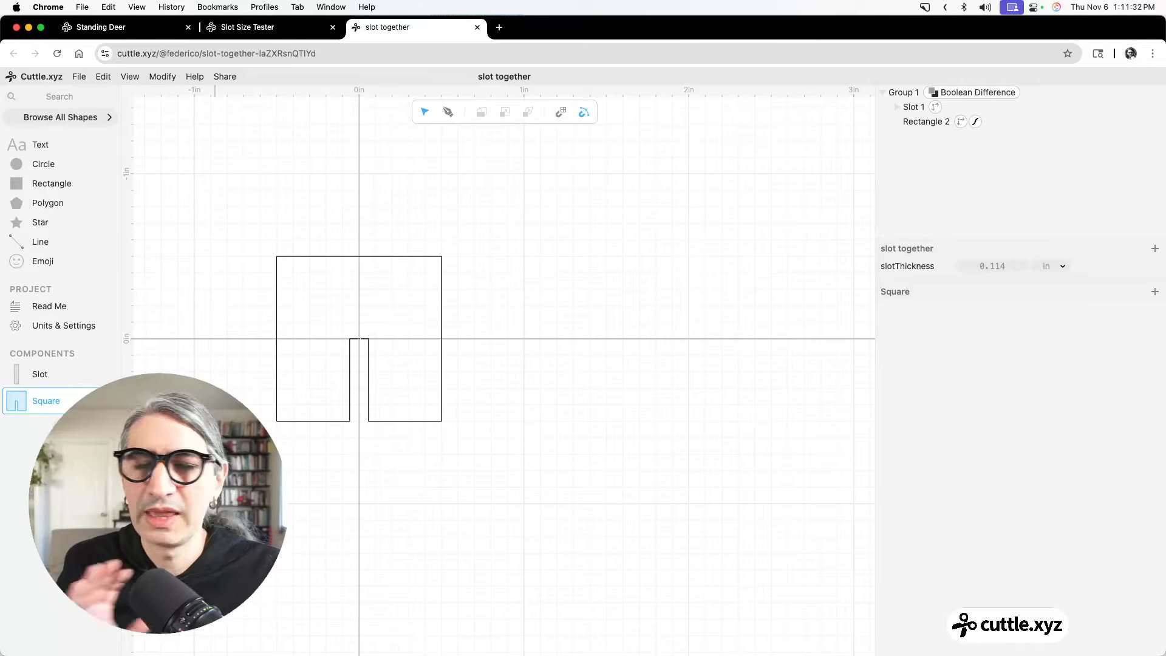
drag(7, 189, 566, 339)
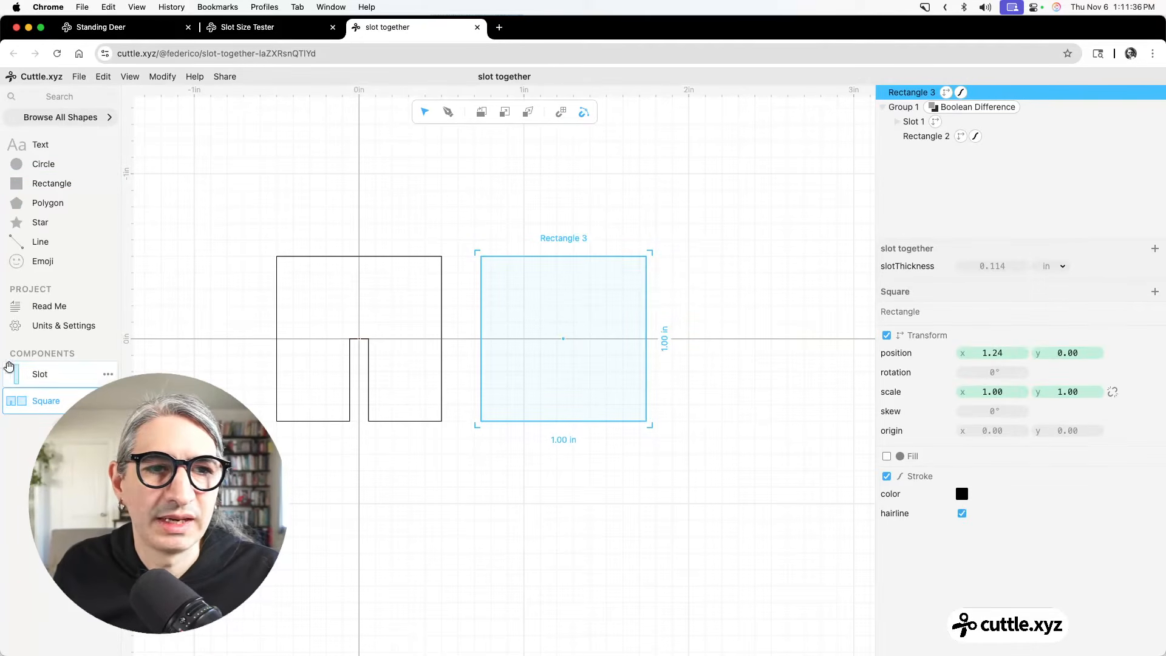
drag(24, 373, 563, 424)
Turn on the default gray fill for the second square behind its white slot.
drag(695, 236, 605, 286)
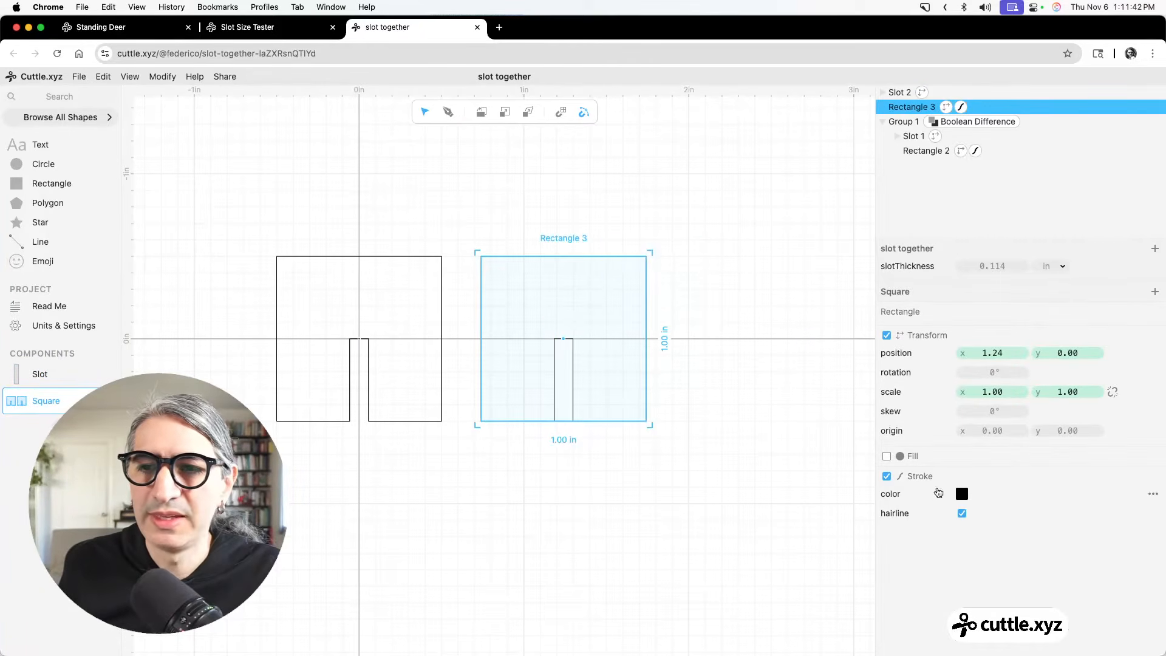
click(888, 457)
click(724, 437)
scroll(692, 430, up, 3)
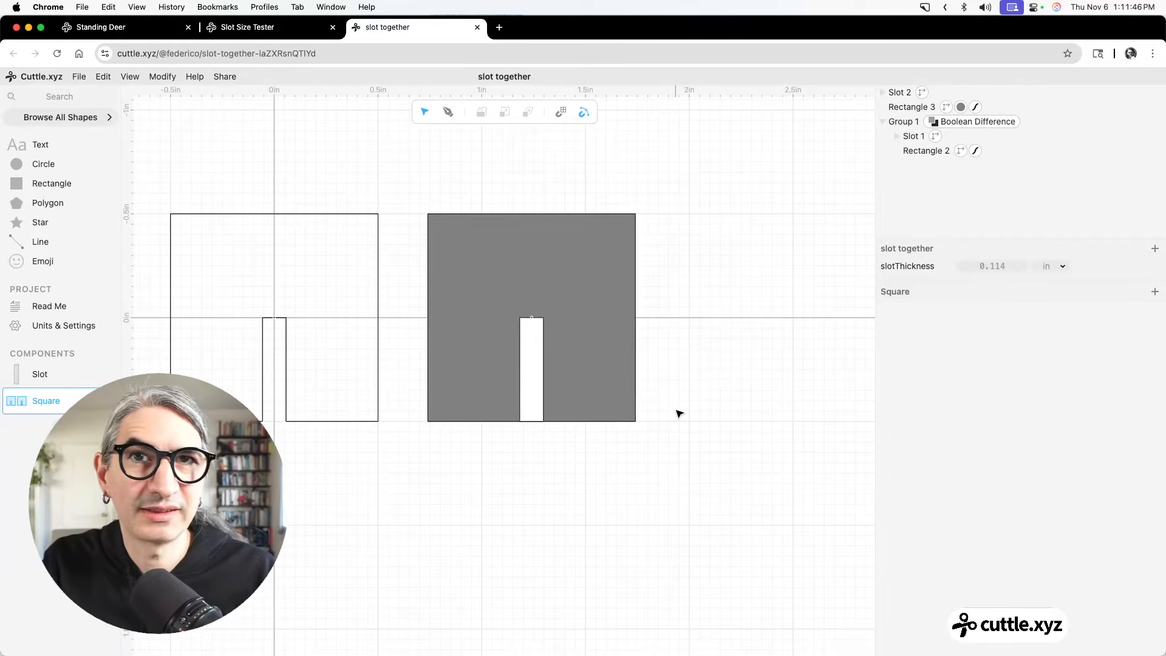
scroll(642, 409, up, 1)
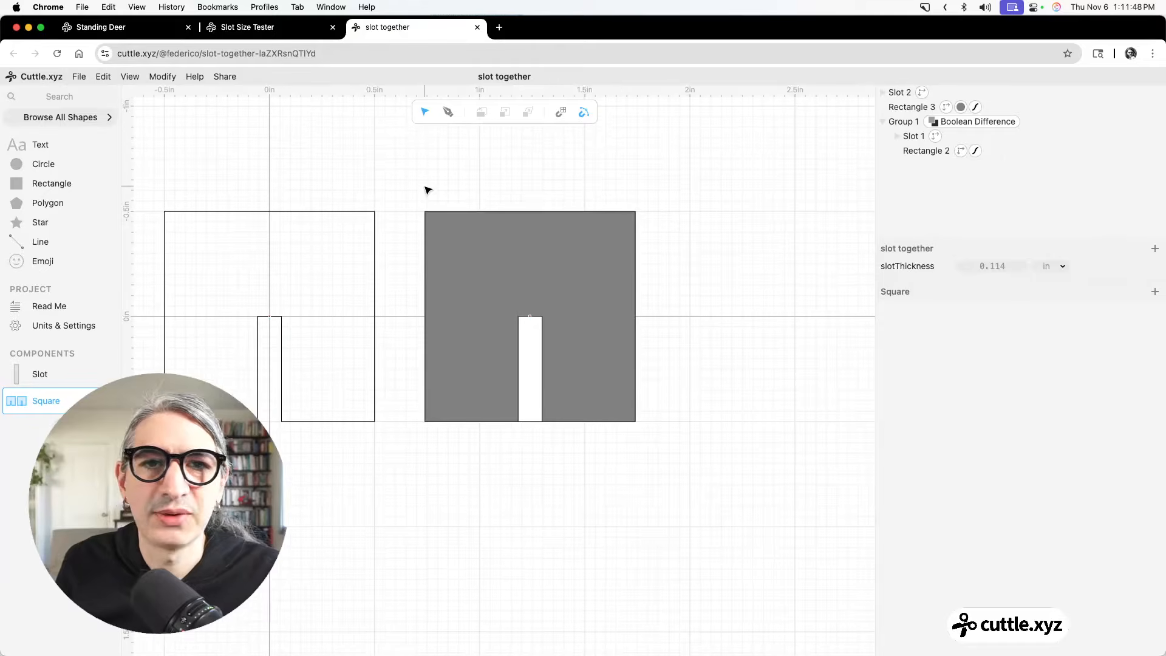
Apply the Flatten modifier to the gray square together with its white slot.
drag(419, 167, 695, 468)
click(173, 80)
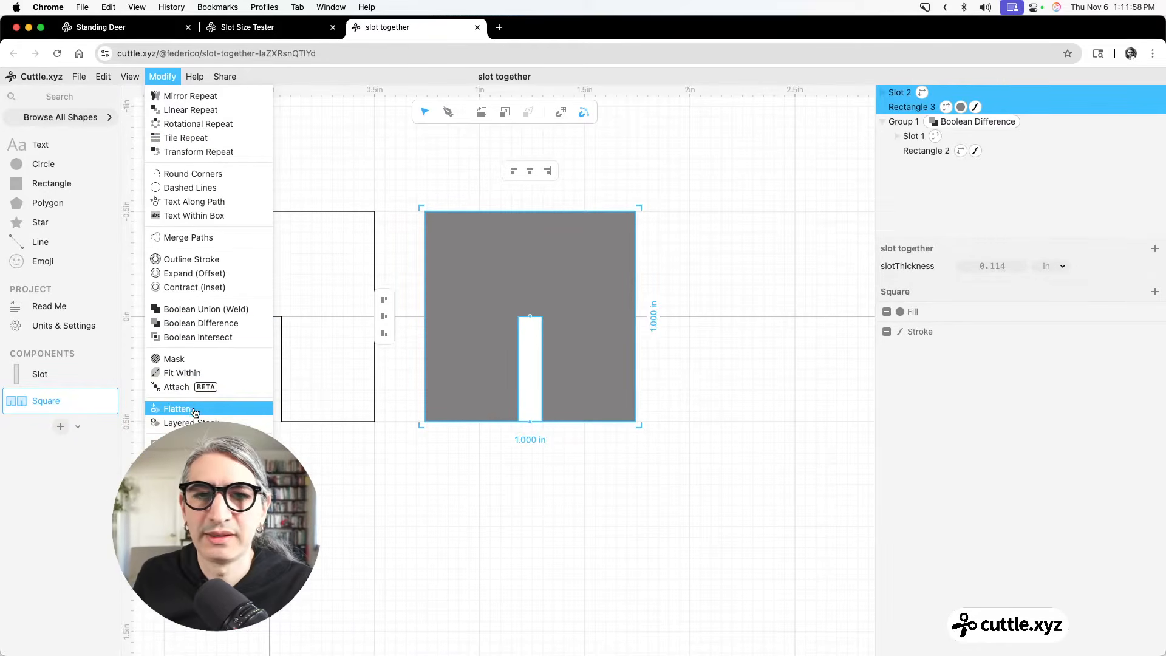
click(195, 413)
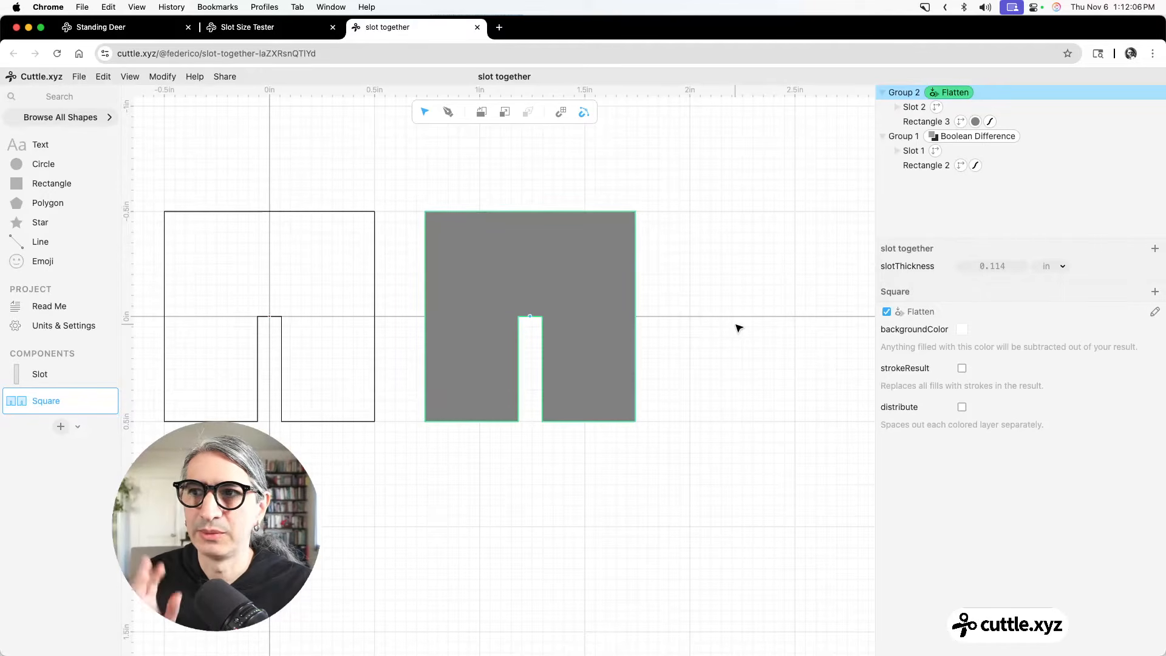
Enable strokeResult on the Flatten modifier so the second slotted square becomes an outline.
click(562, 282)
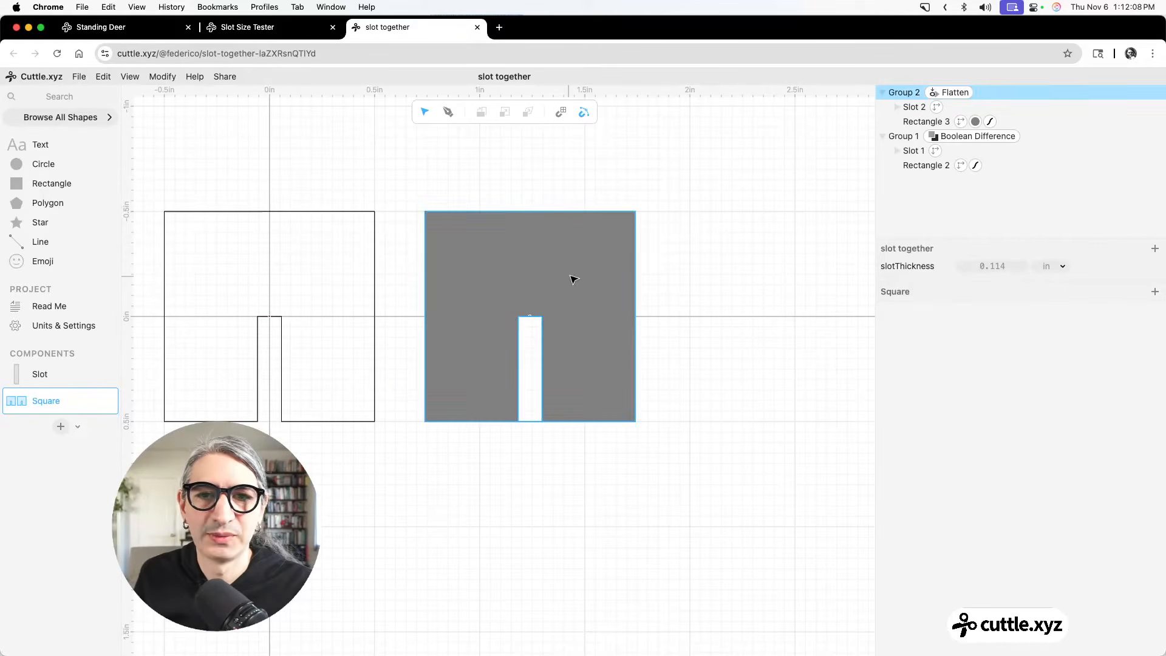
click(949, 93)
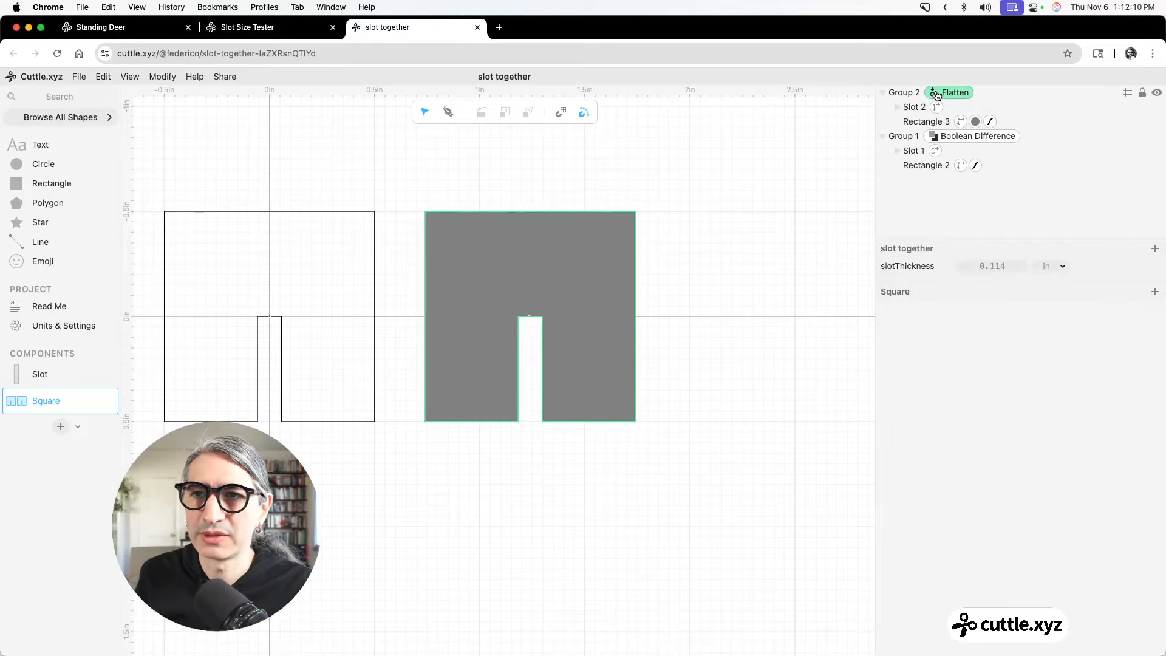
click(961, 370)
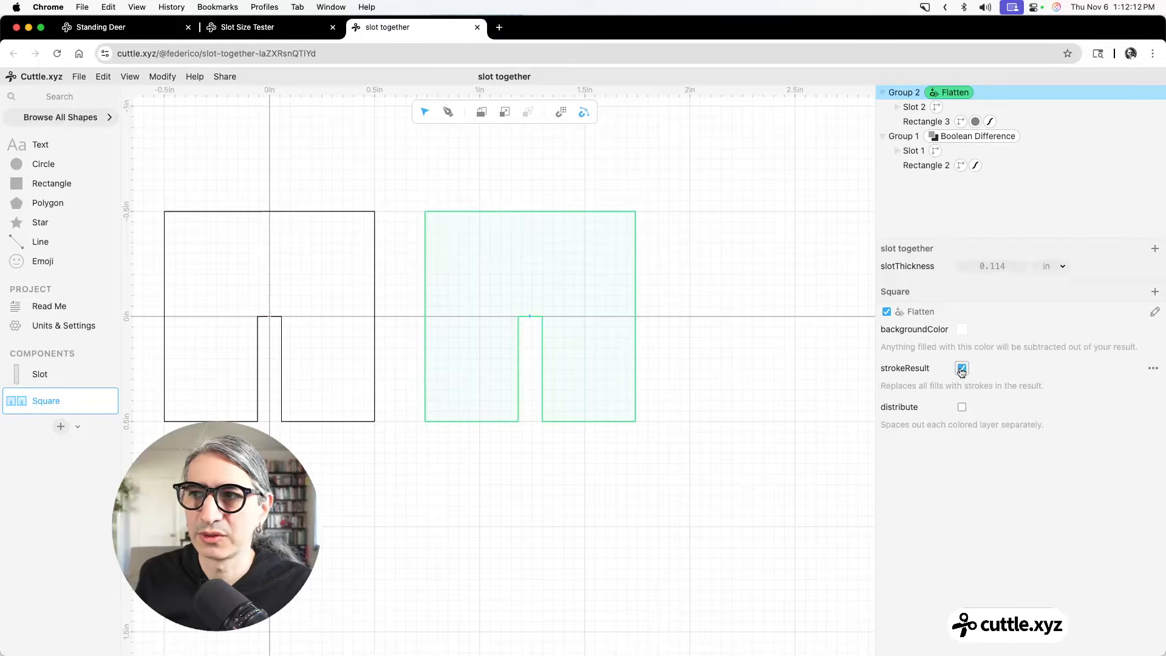
click(747, 361)
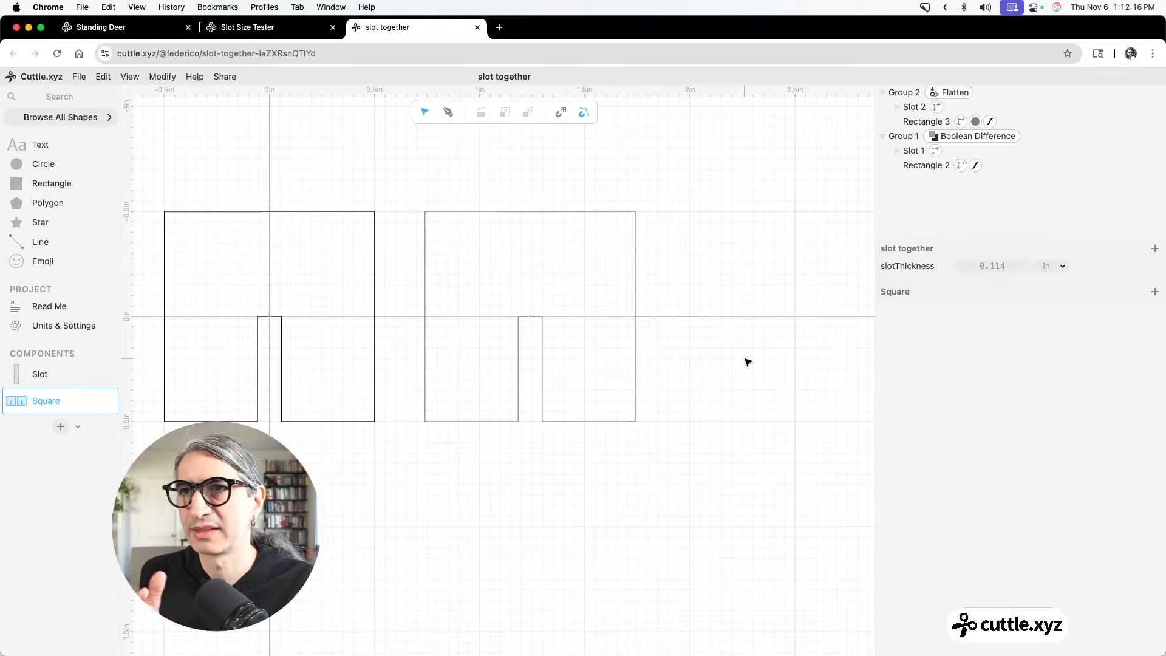
scroll(619, 305, down, 1)
scroll(619, 304, left, 5)
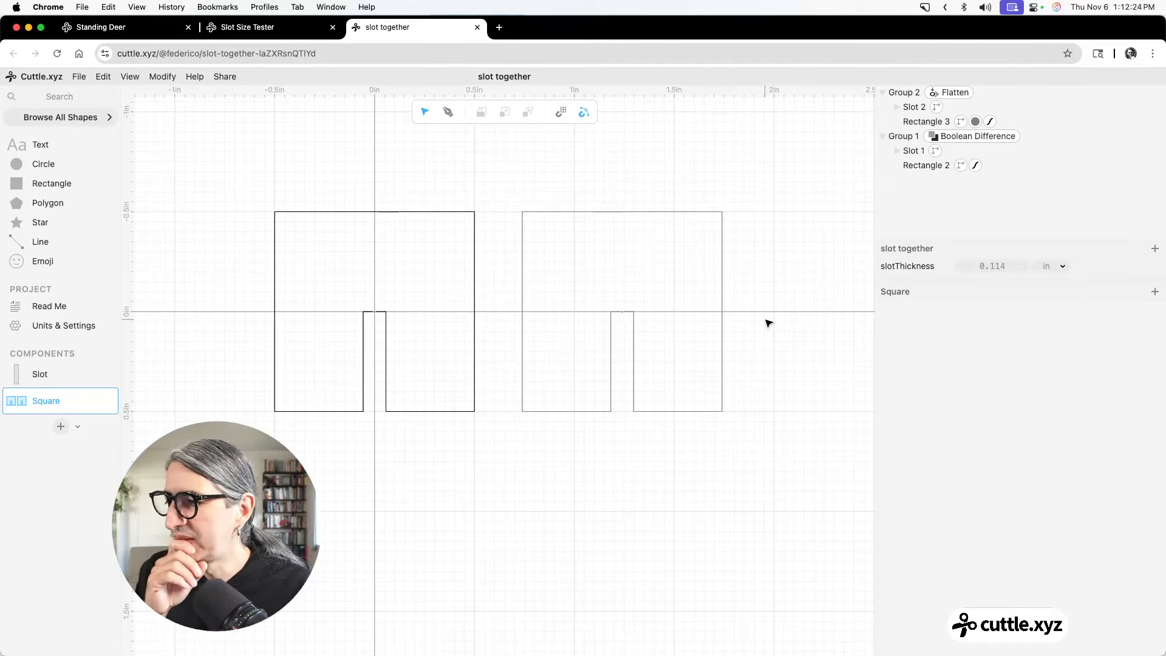
Add another new component to the project, keeping its default name.
click(61, 429)
click(309, 434)
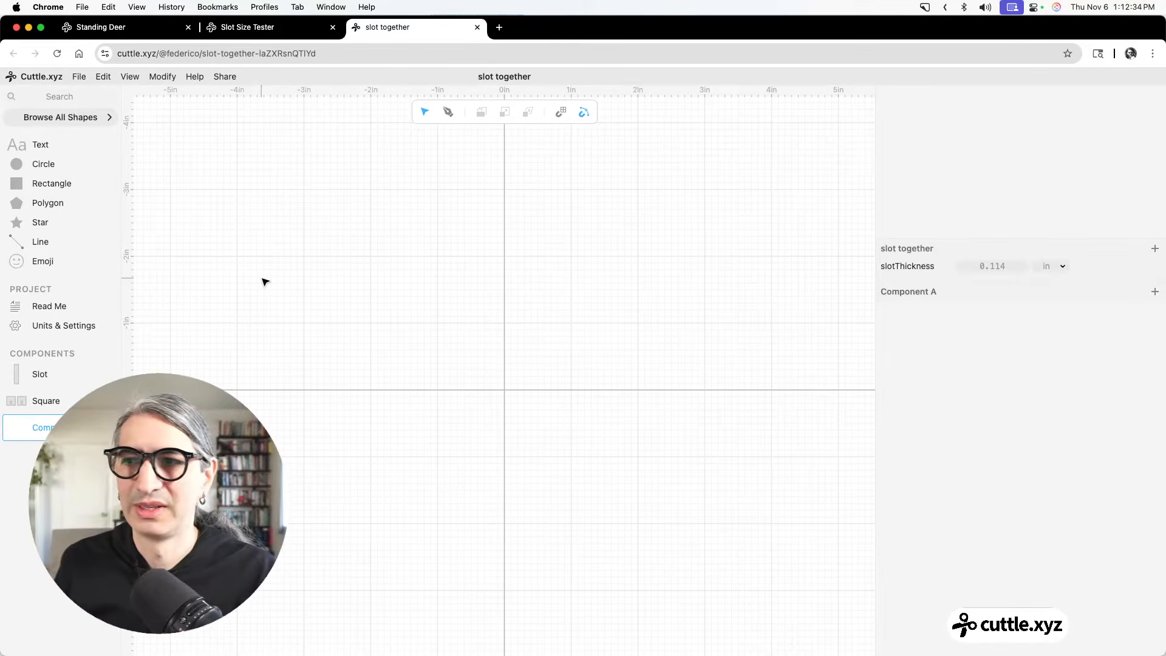
click(77, 96)
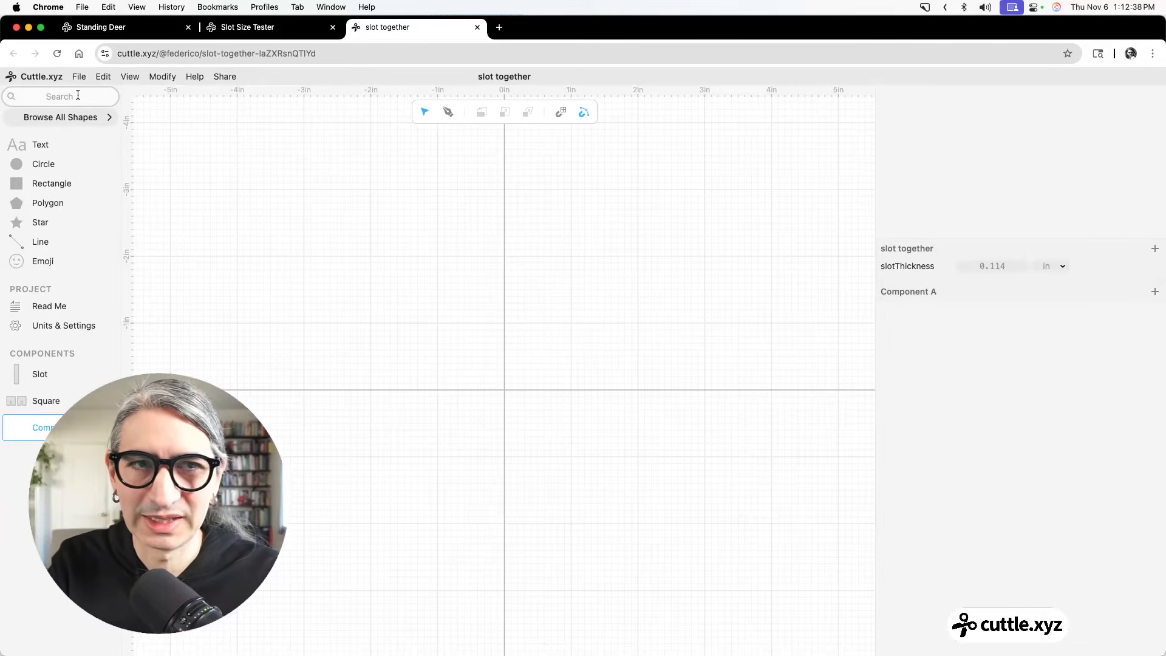
text(se)
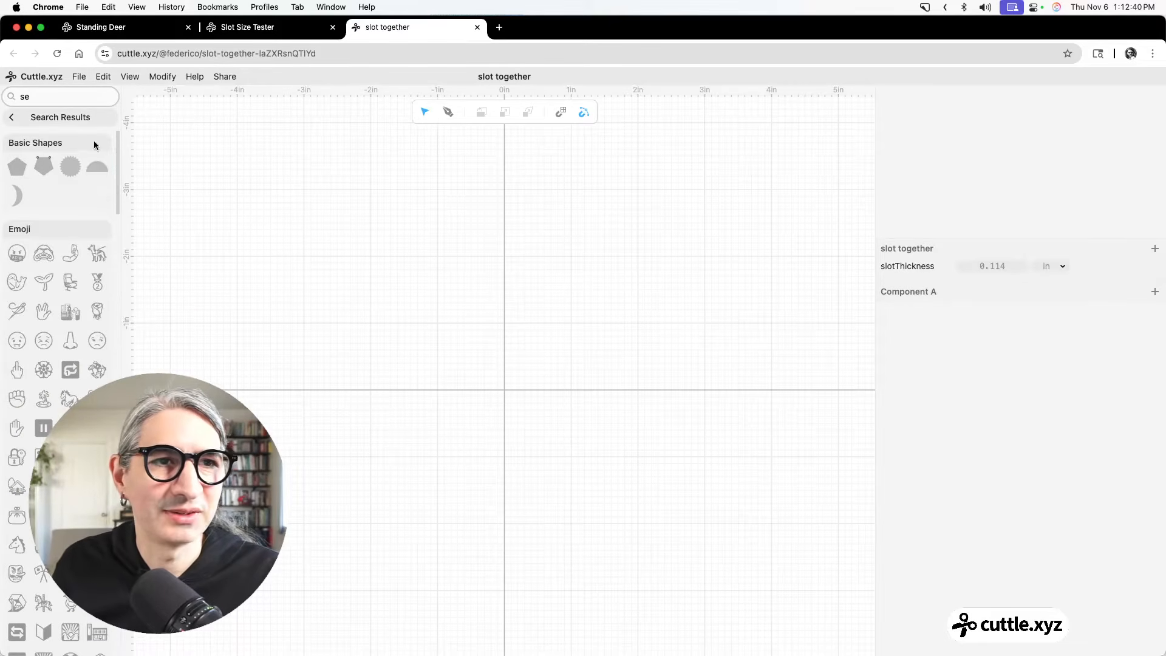
text(mi)
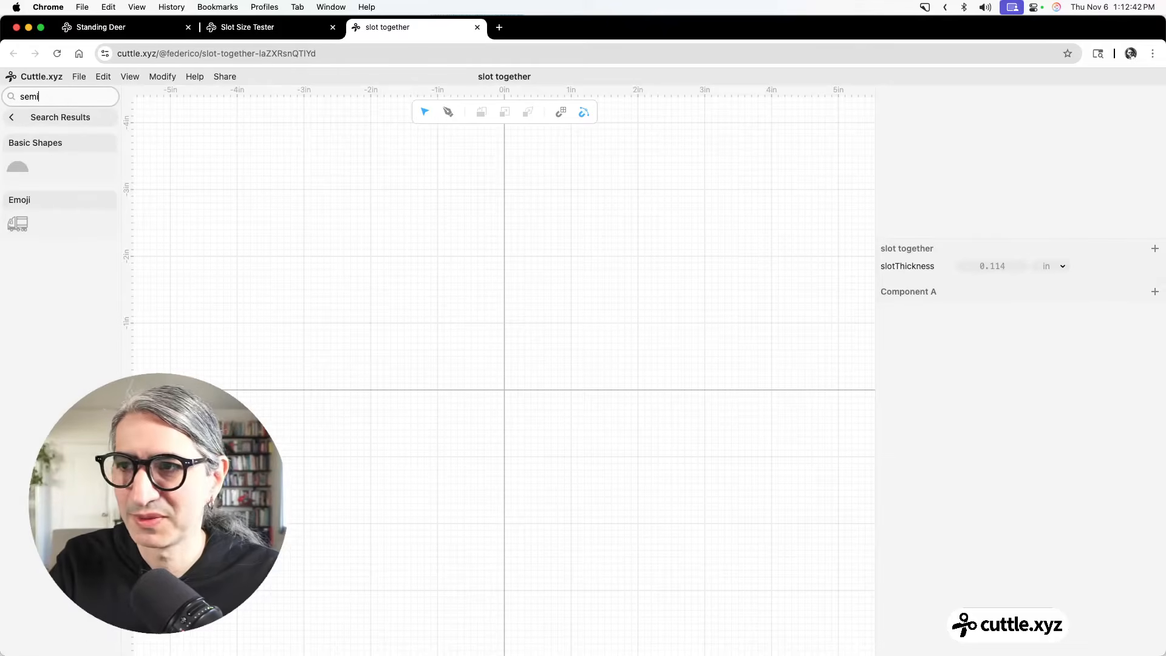
drag(17, 167, 629, 336)
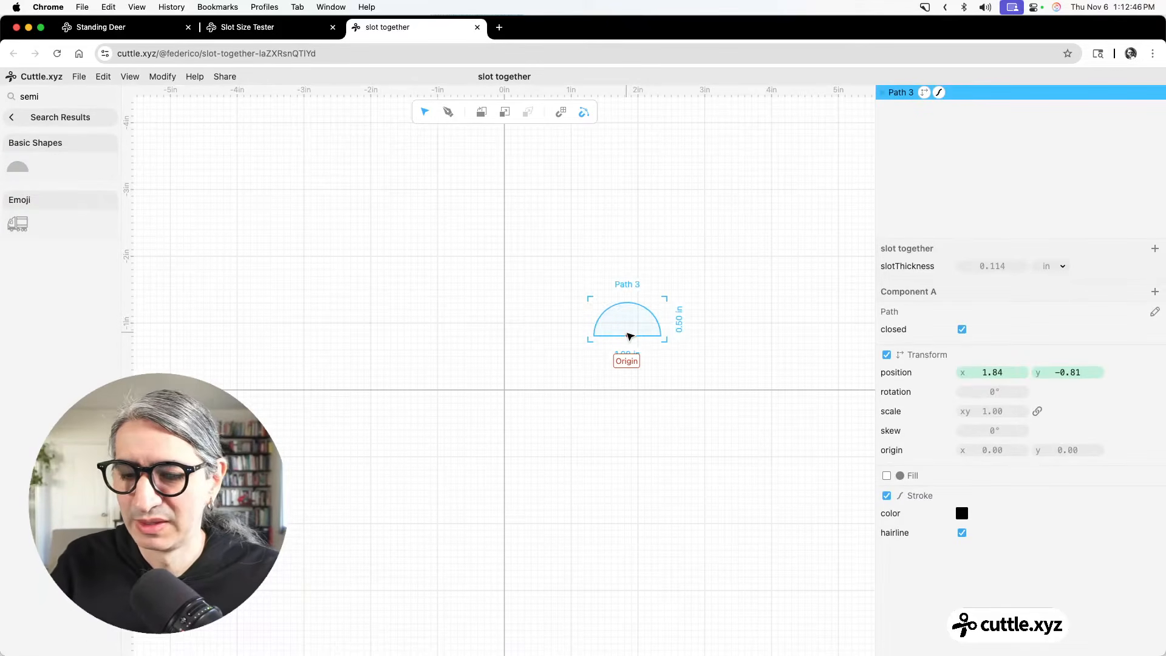
key(Delete)
Find the Pie Slice shape in the library and place one at the canvas origin.
triple_click(62, 95)
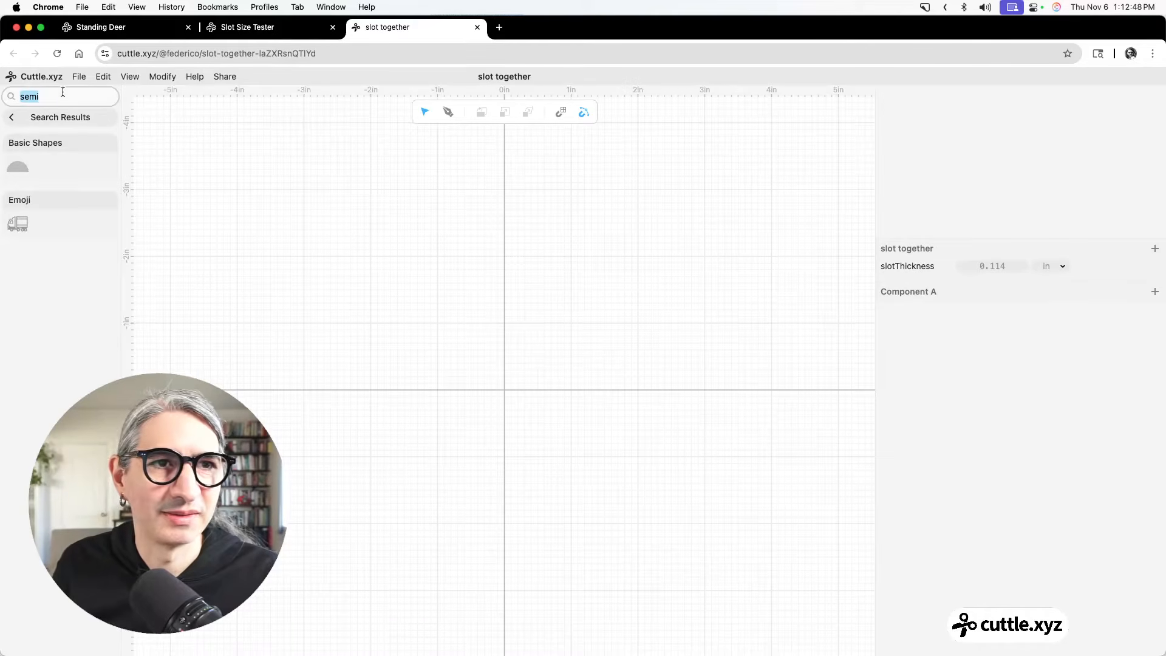
text(pie)
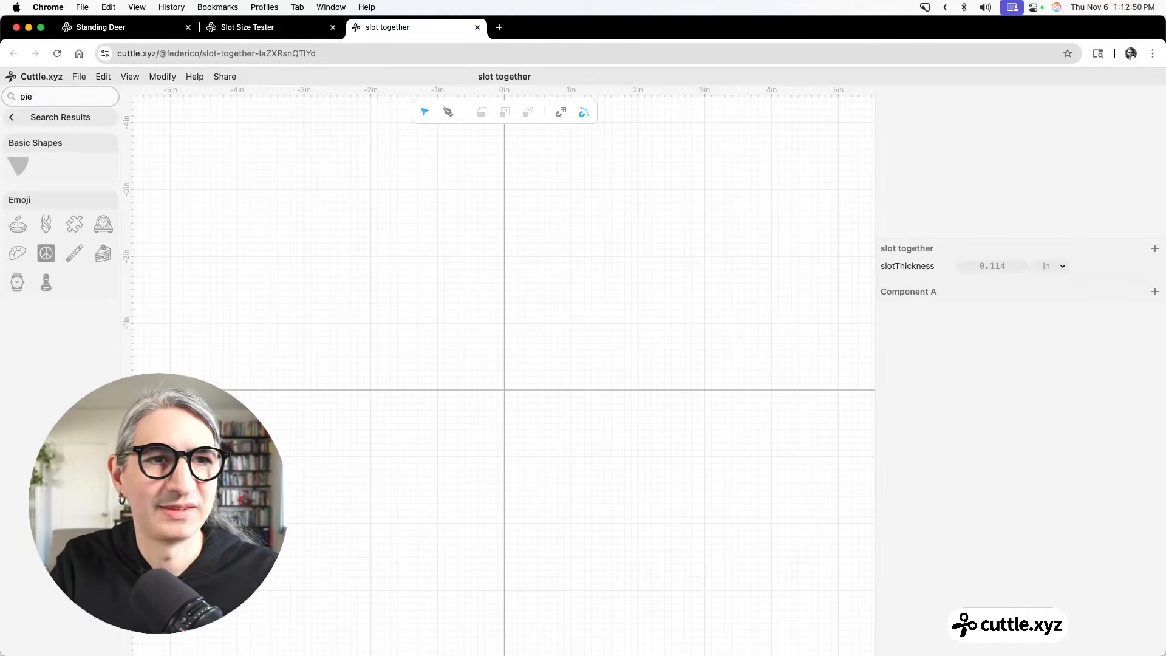
text( s)
key(BackSpace)
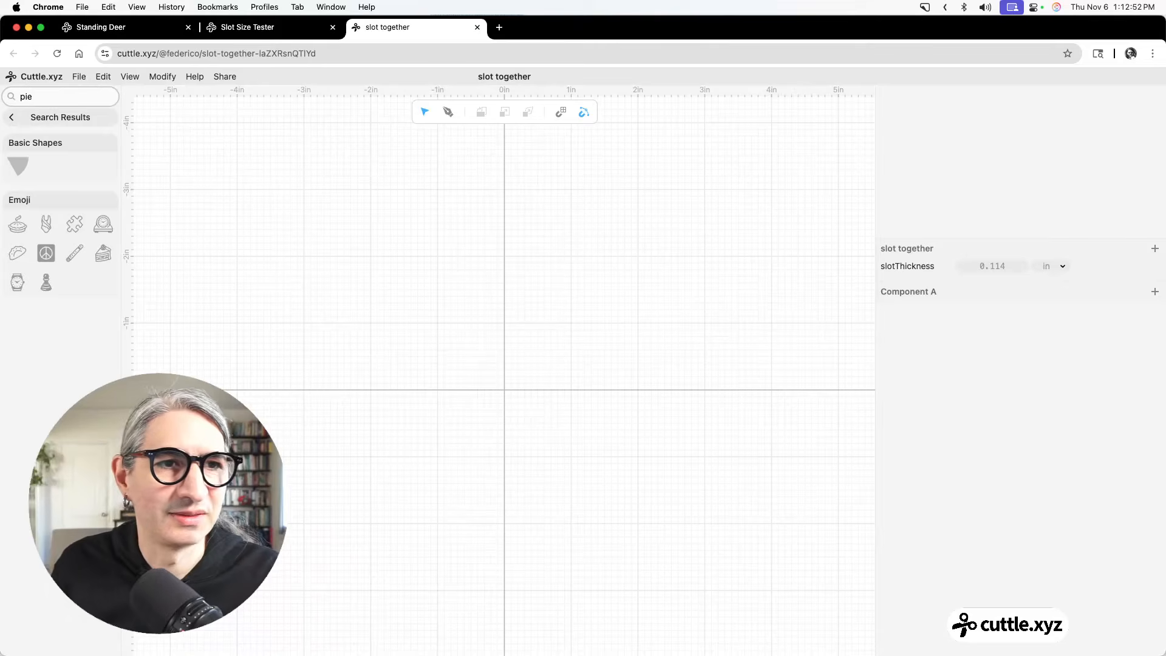
drag(20, 164, 504, 389)
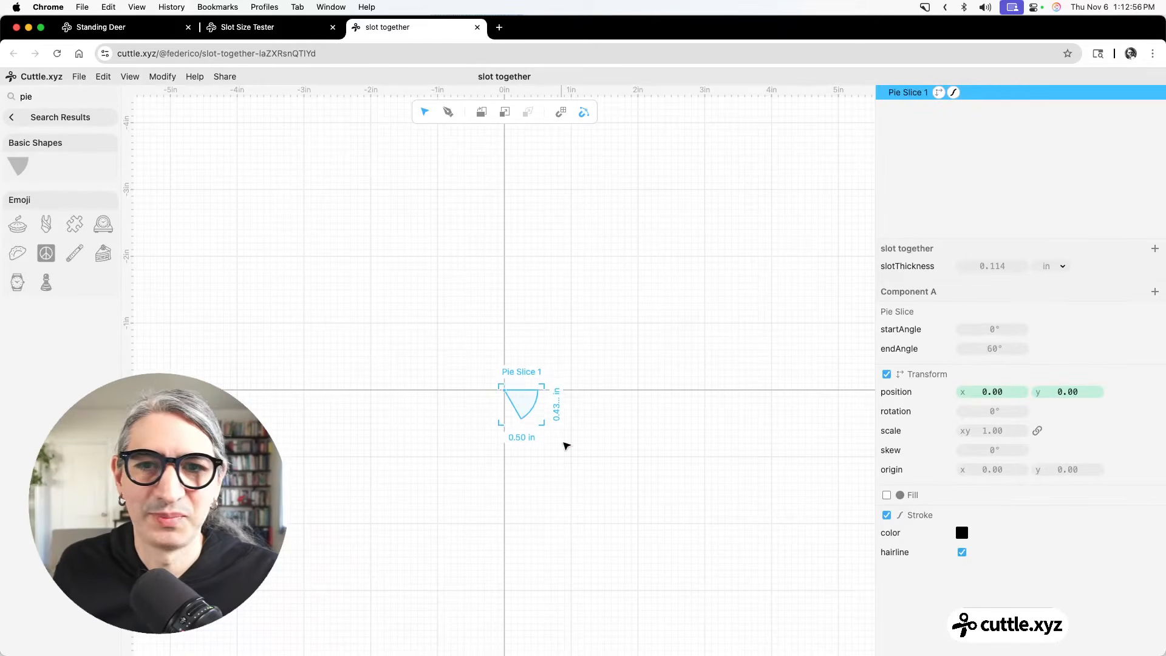
Set the pie slice's startAngle to 0° and endAngle to 90° for a quarter circle, and leave the shape search.
scroll(523, 411, up, 5)
scroll(640, 372, left, 4)
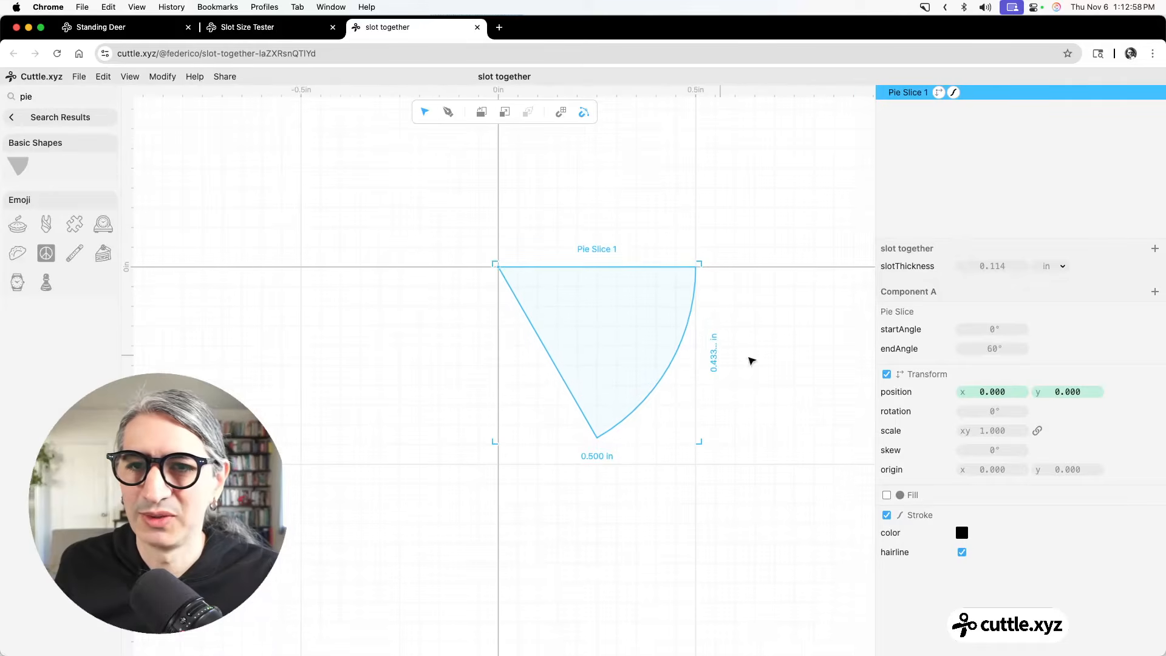
drag(992, 330, 1005, 348)
click(988, 329)
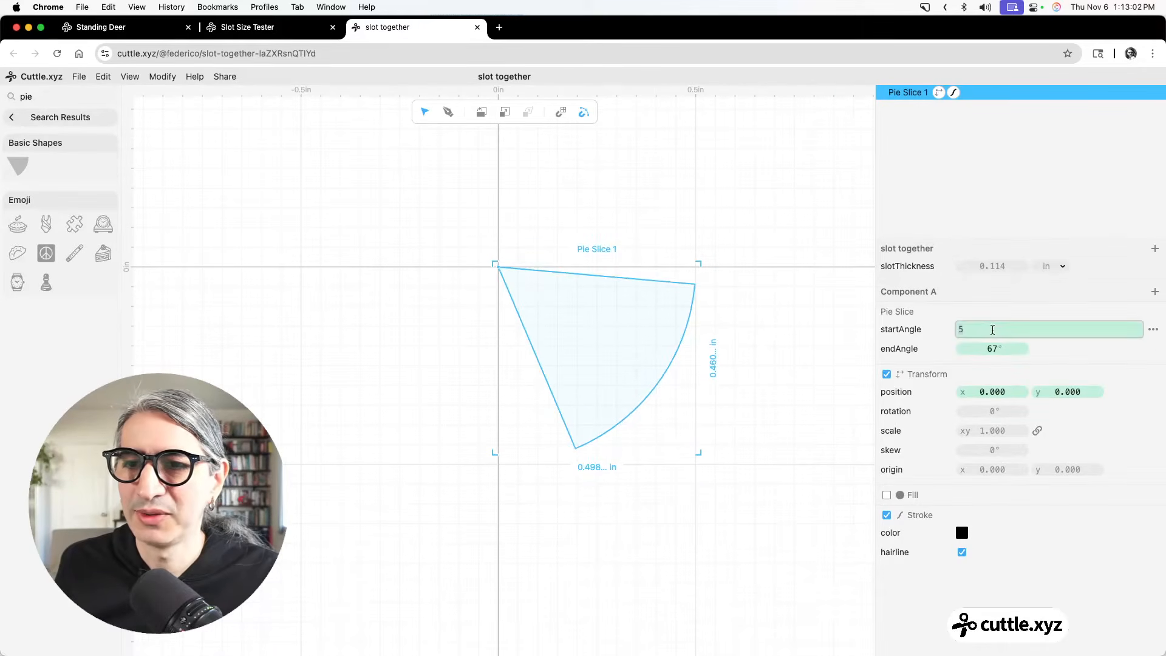
key(BackSpace)
text(0)
click(993, 348)
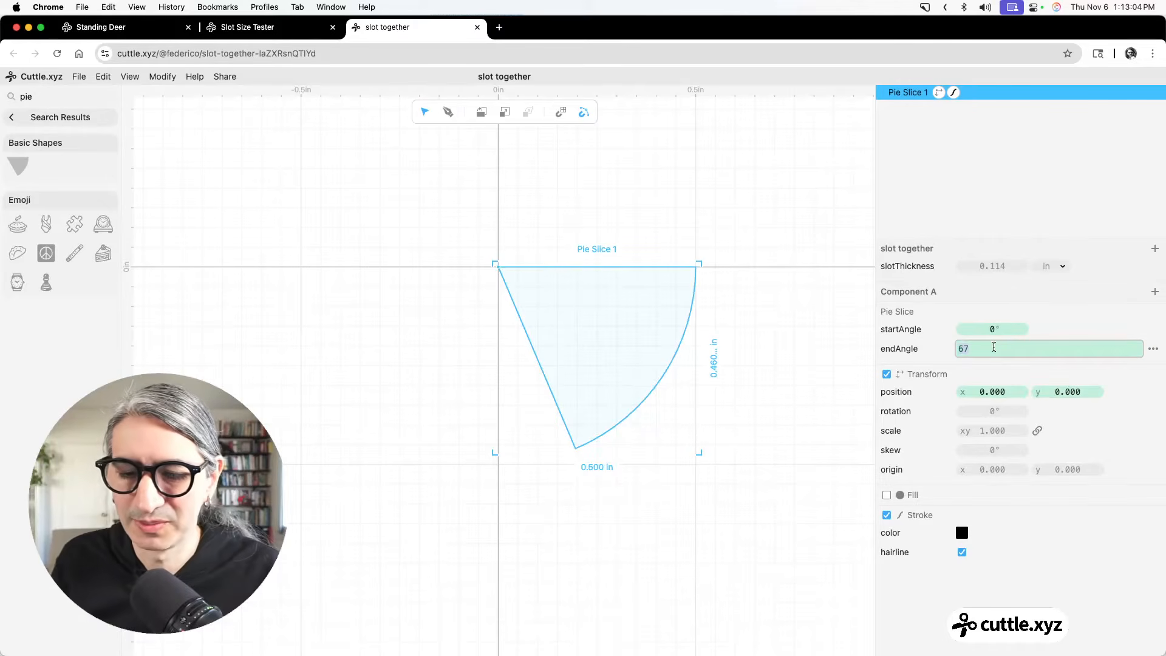
key(BackSpace)
key(BackSpace)
text(90)
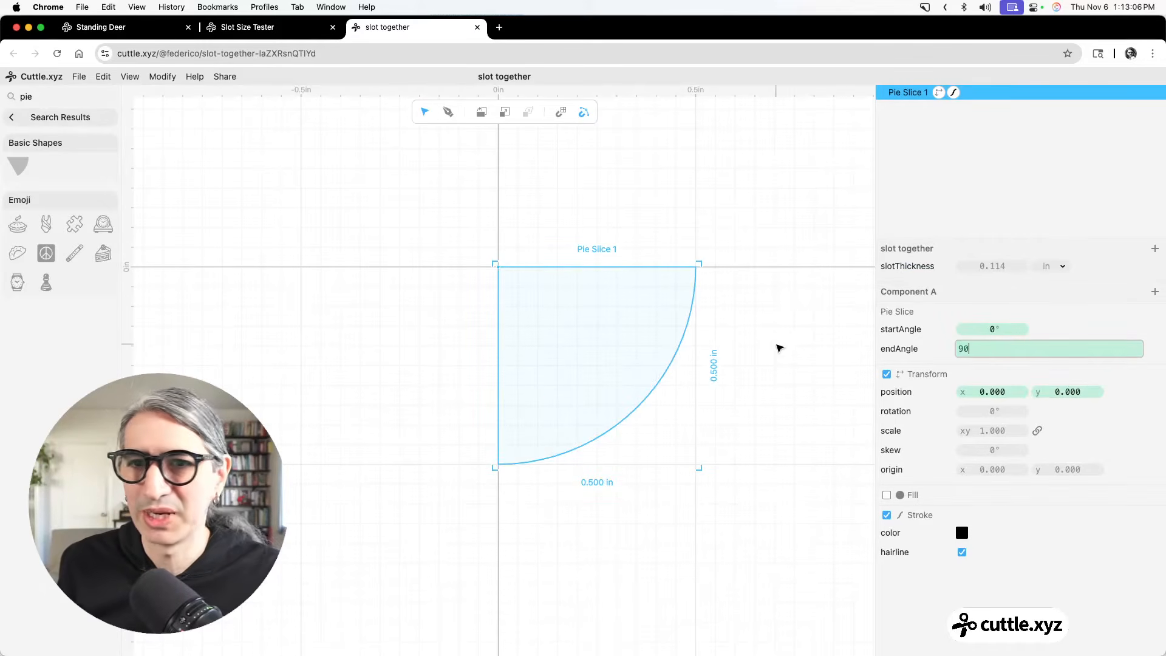
click(780, 345)
click(15, 120)
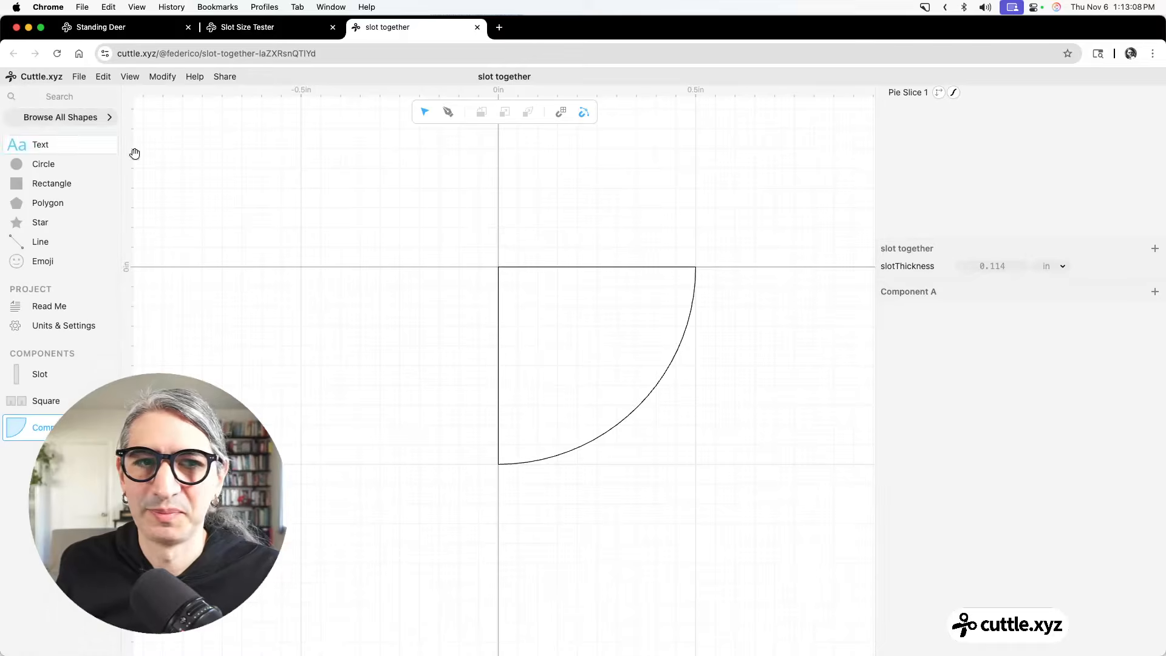
Turn on the default gray fill for the quarter circle and set its scale to 2.
drag(445, 232, 750, 471)
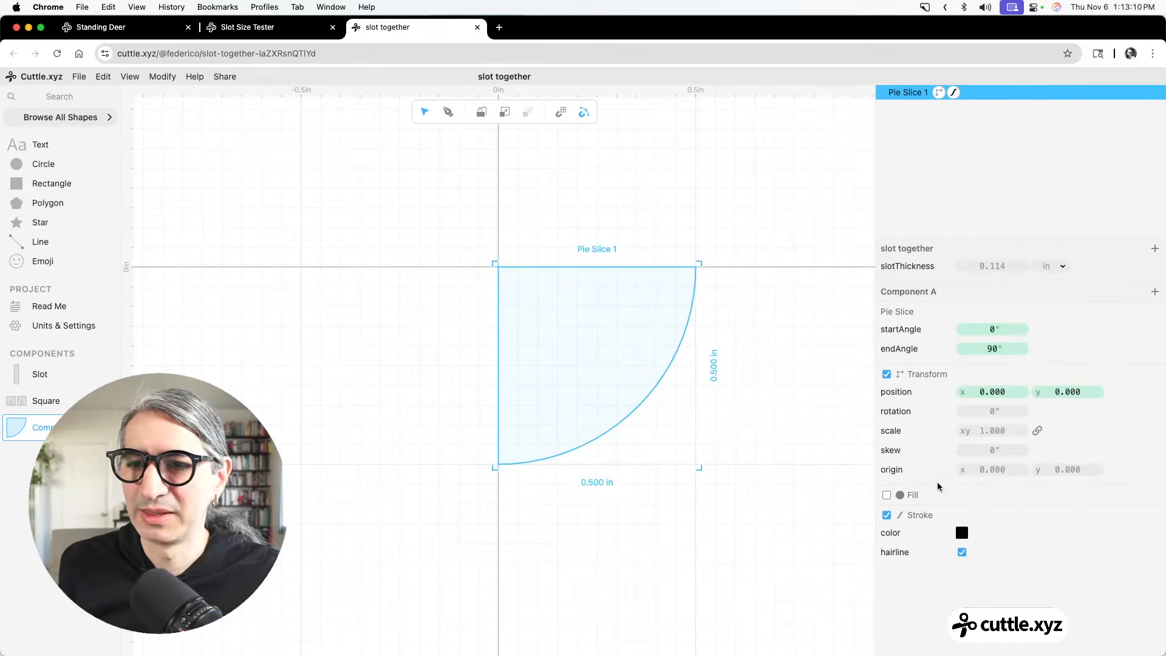
click(886, 494)
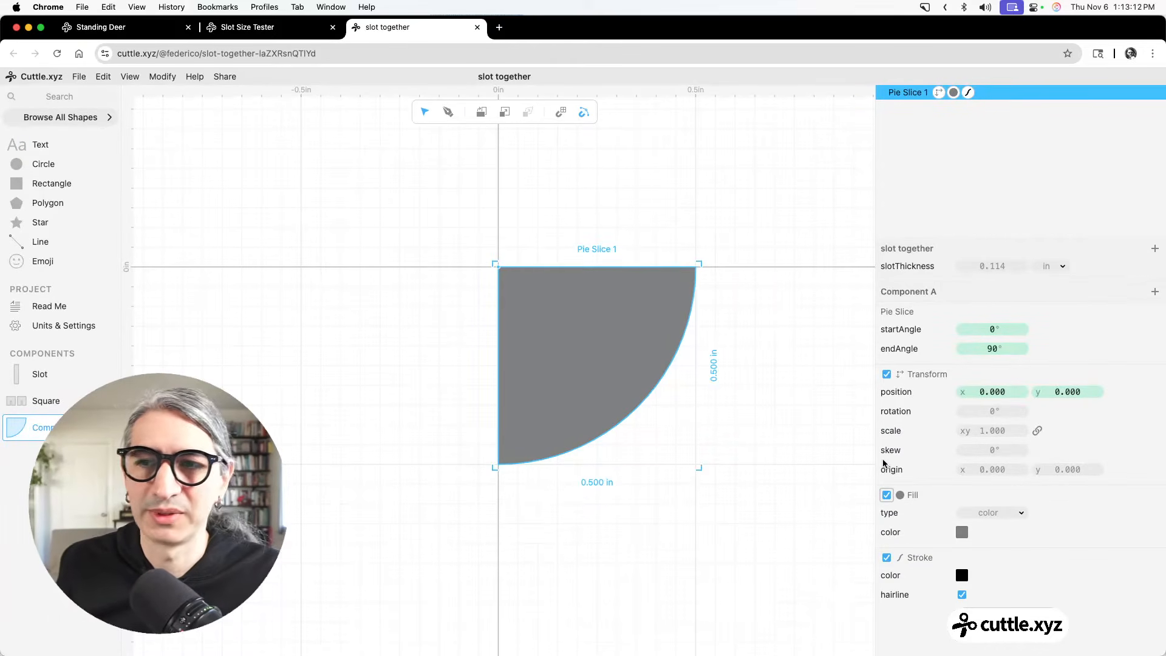
click(993, 431)
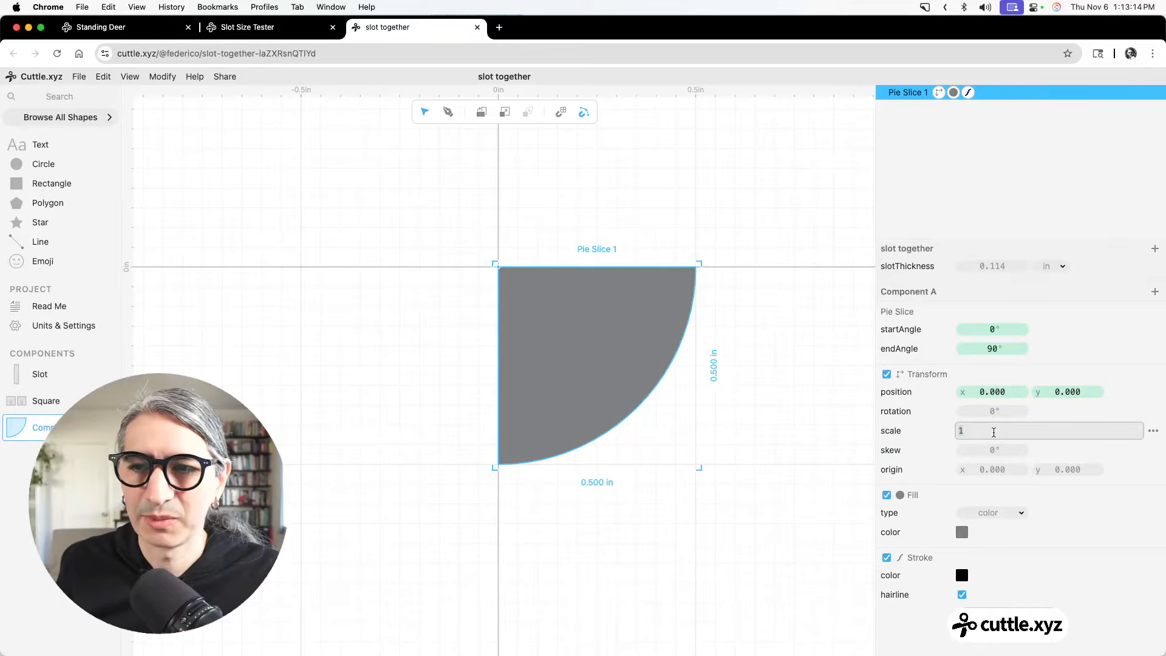
text(2)
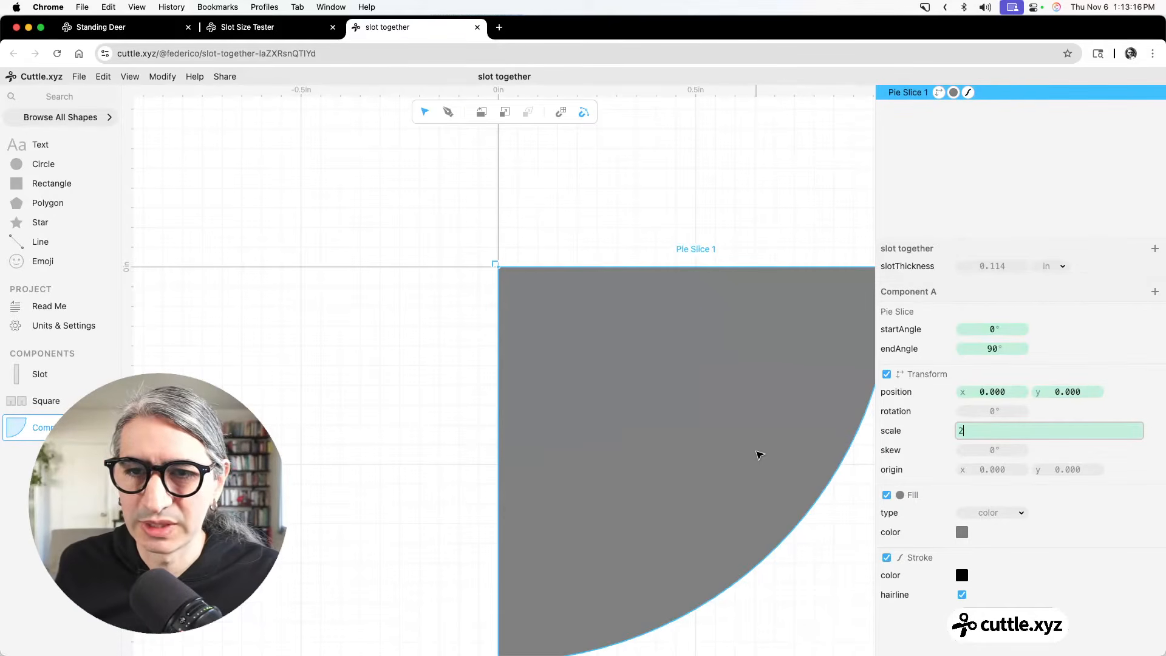
drag(732, 454, 646, 382)
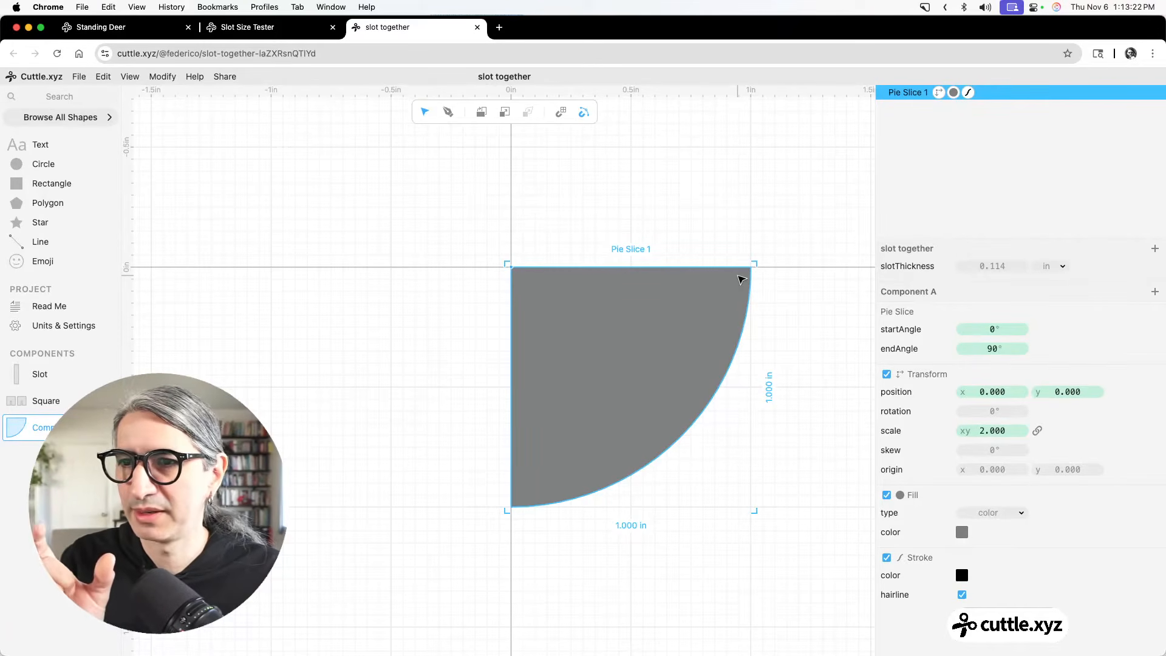
click(713, 213)
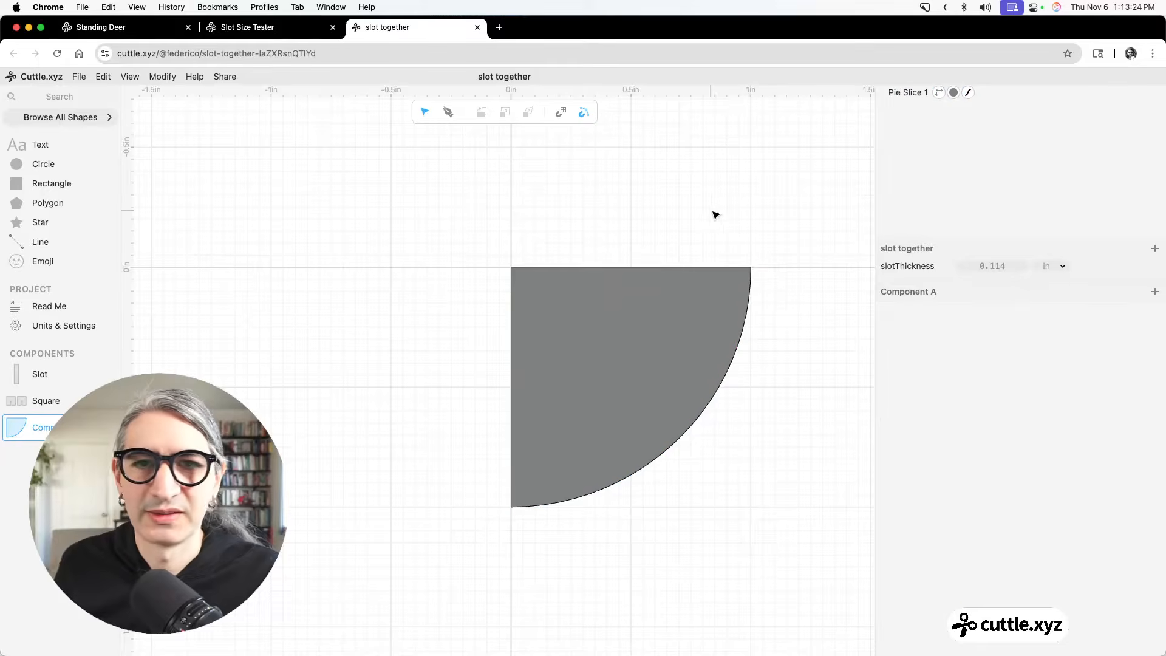
Duplicate the quarter circle and rotate the copy a quarter turn clockwise about the origin to form a lower half circle.
scroll(682, 224, down, 3)
scroll(674, 224, down, 1)
drag(666, 213, 622, 249)
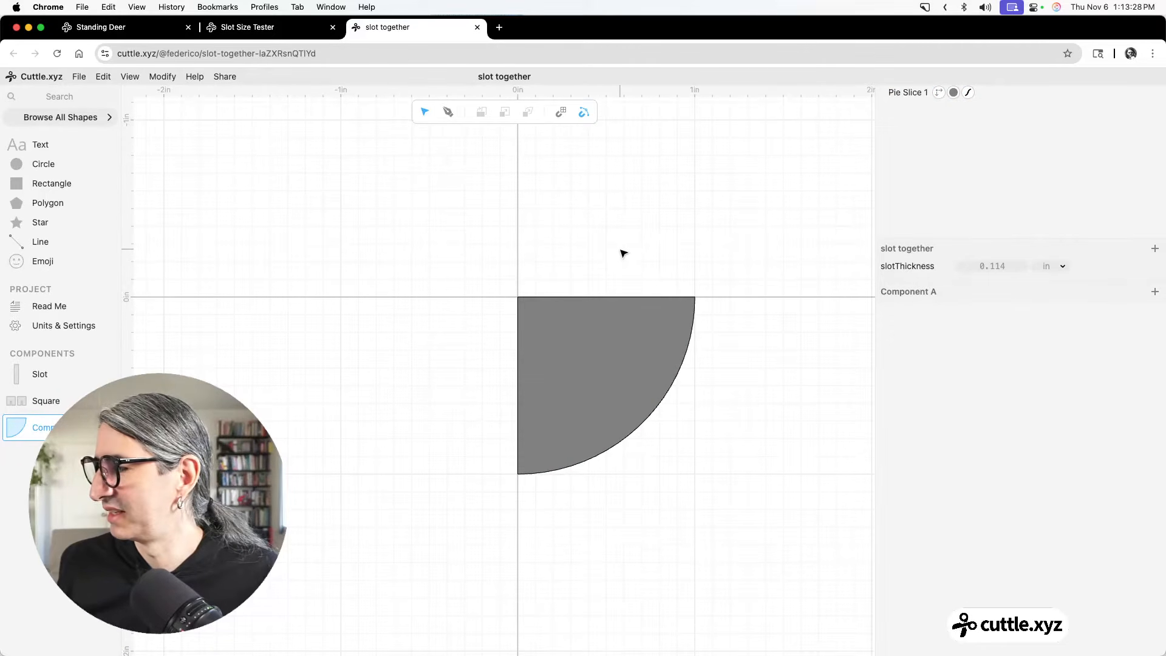
drag(503, 253, 653, 397)
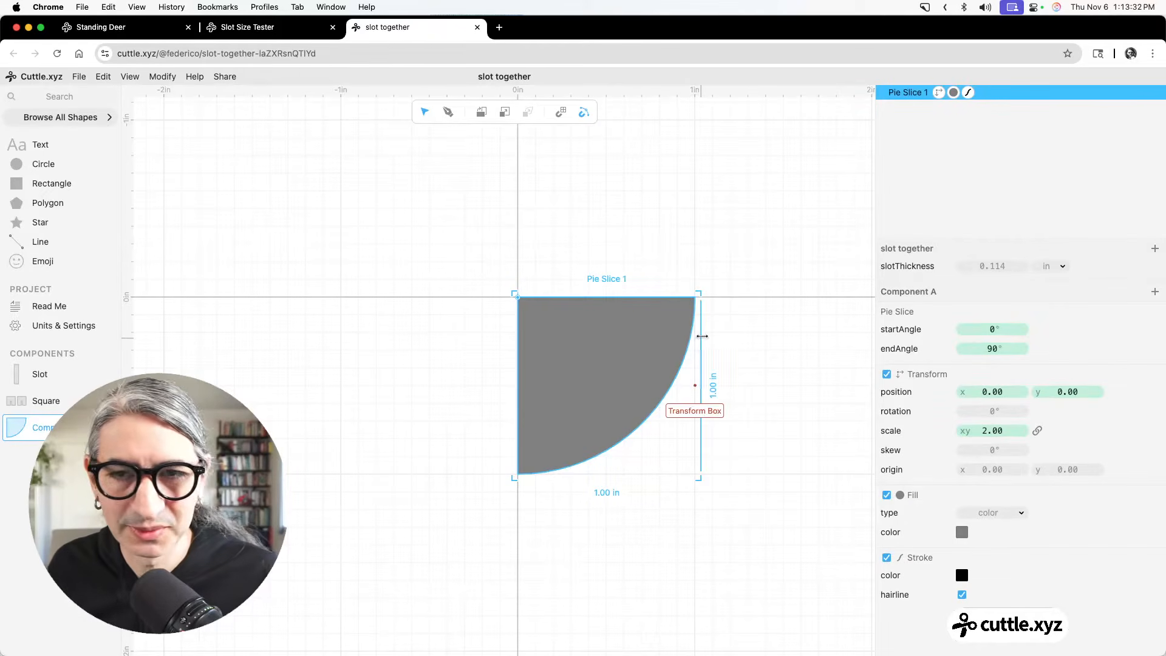
key(super+d)
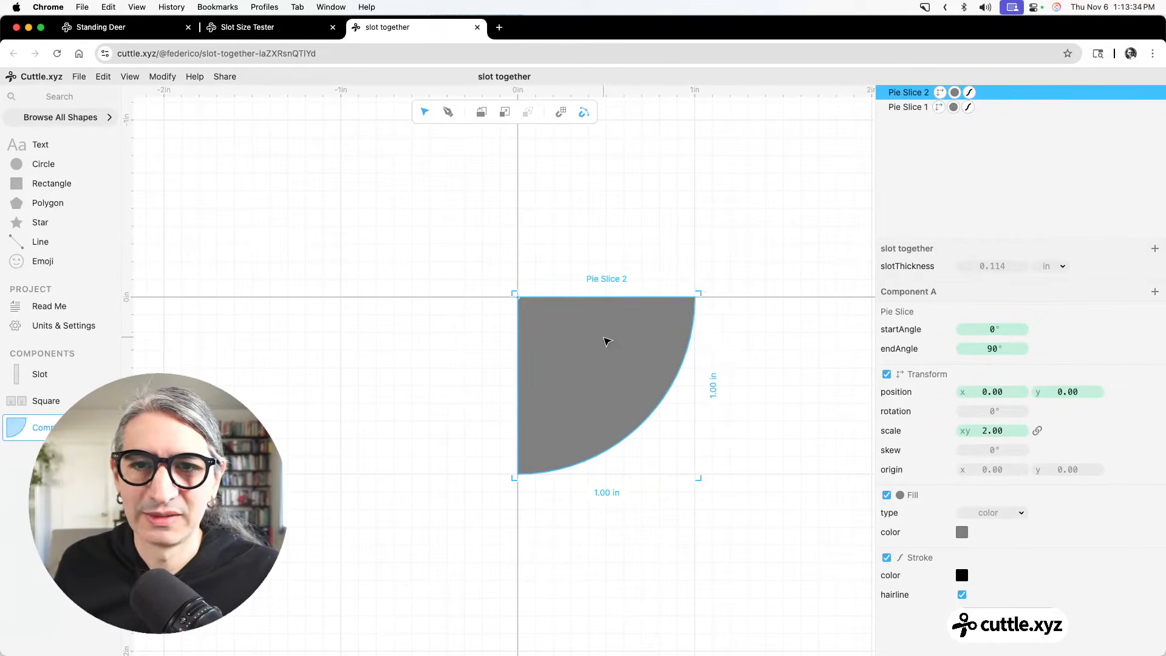
key(BackSpace)
right_click(640, 316)
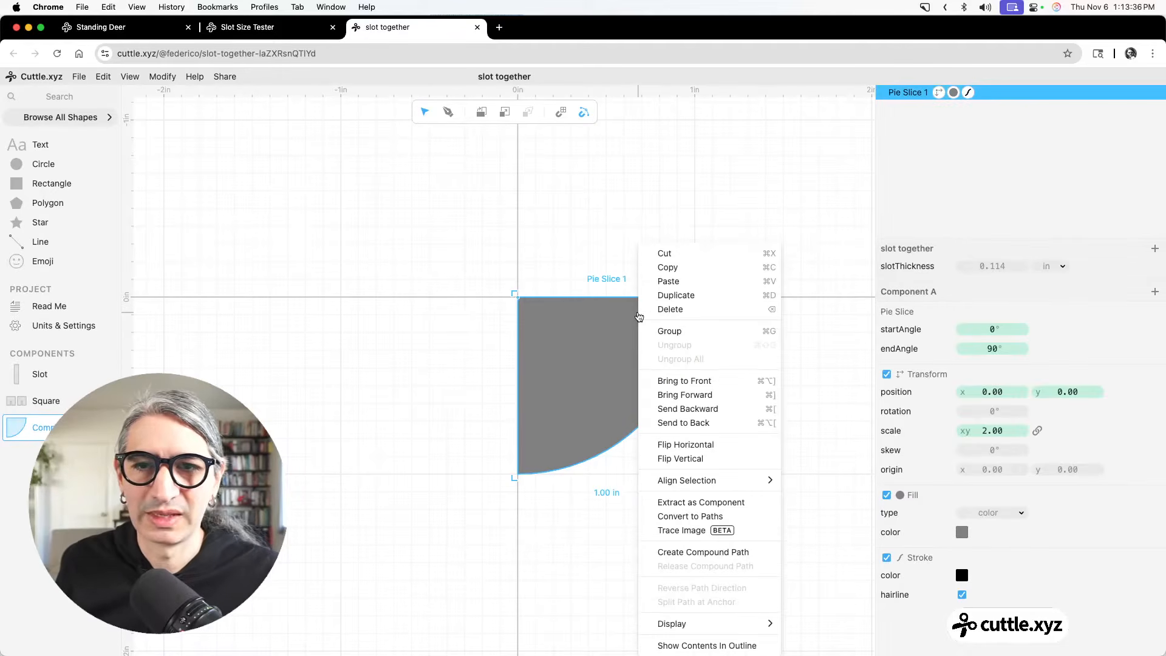
click(676, 295)
drag(699, 289, 521, 474)
Rotate the original quarter circle to 270° and move it straight down so its curved tip sits at the origin.
click(647, 397)
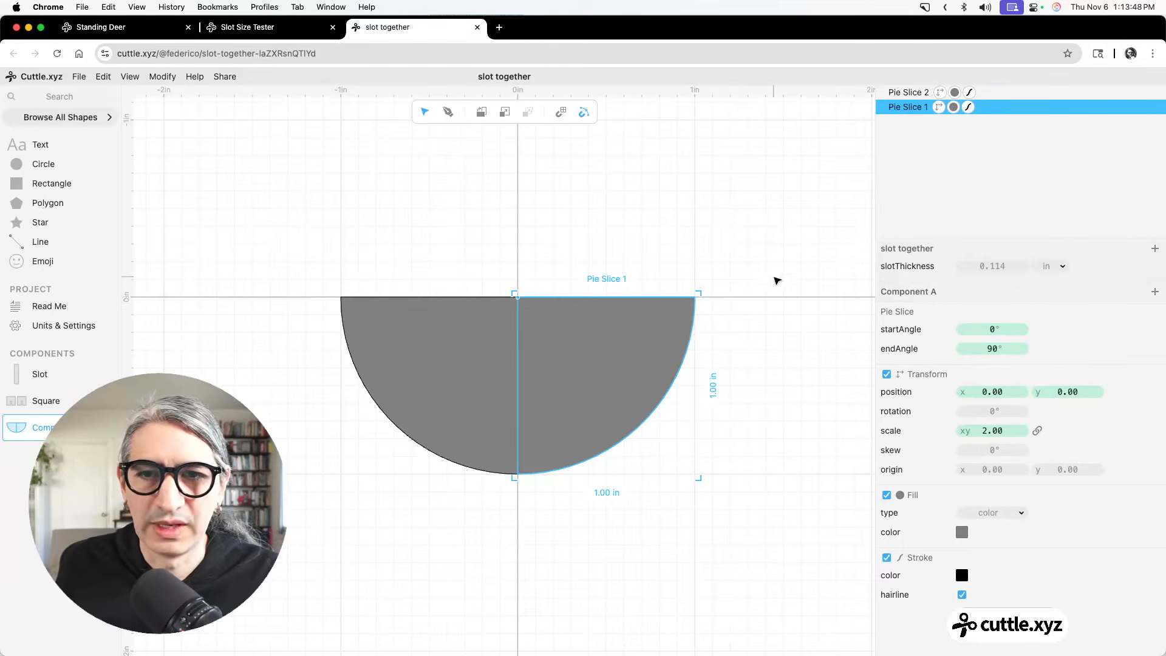
drag(703, 291, 526, 237)
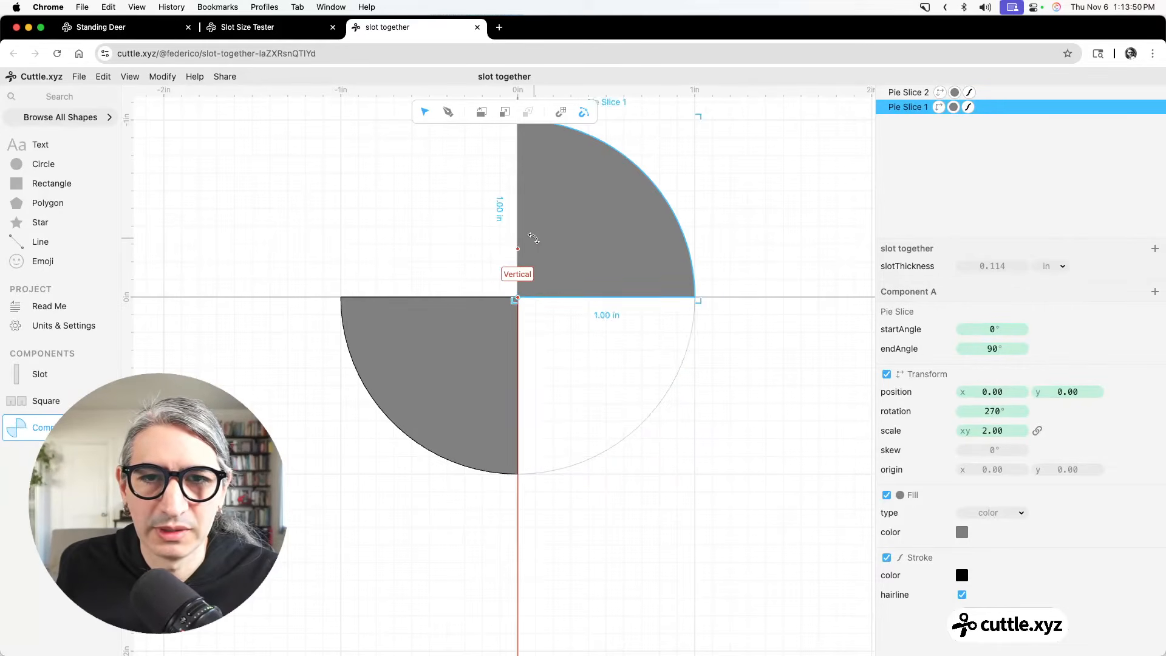
scroll(642, 224, up, 2)
scroll(637, 190, down, 4)
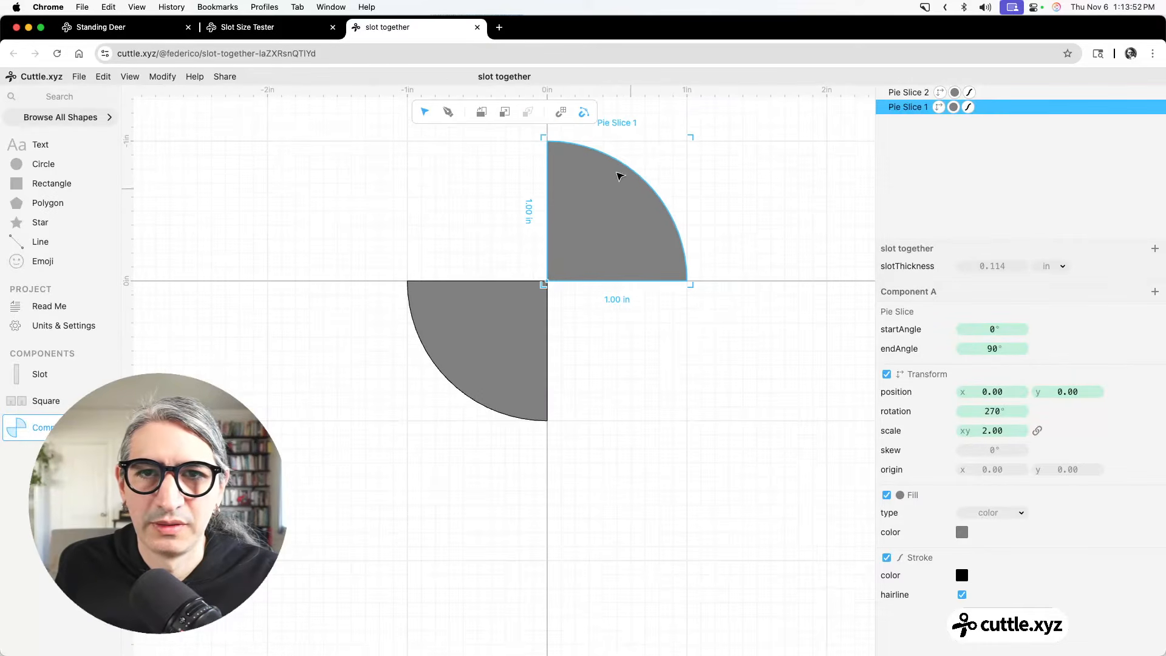
drag(541, 142, 546, 289)
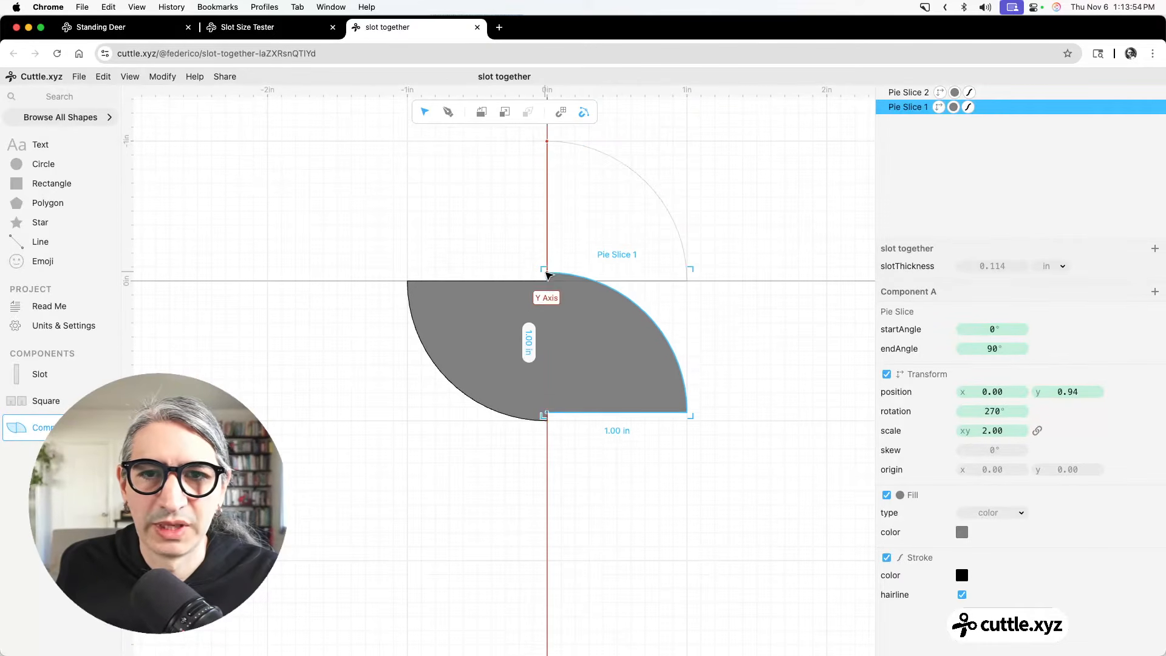
click(788, 288)
Duplicate the lower-right quarter circle and snap the copy to position x -1.00, y 0.00, above the left quarter circle.
click(639, 380)
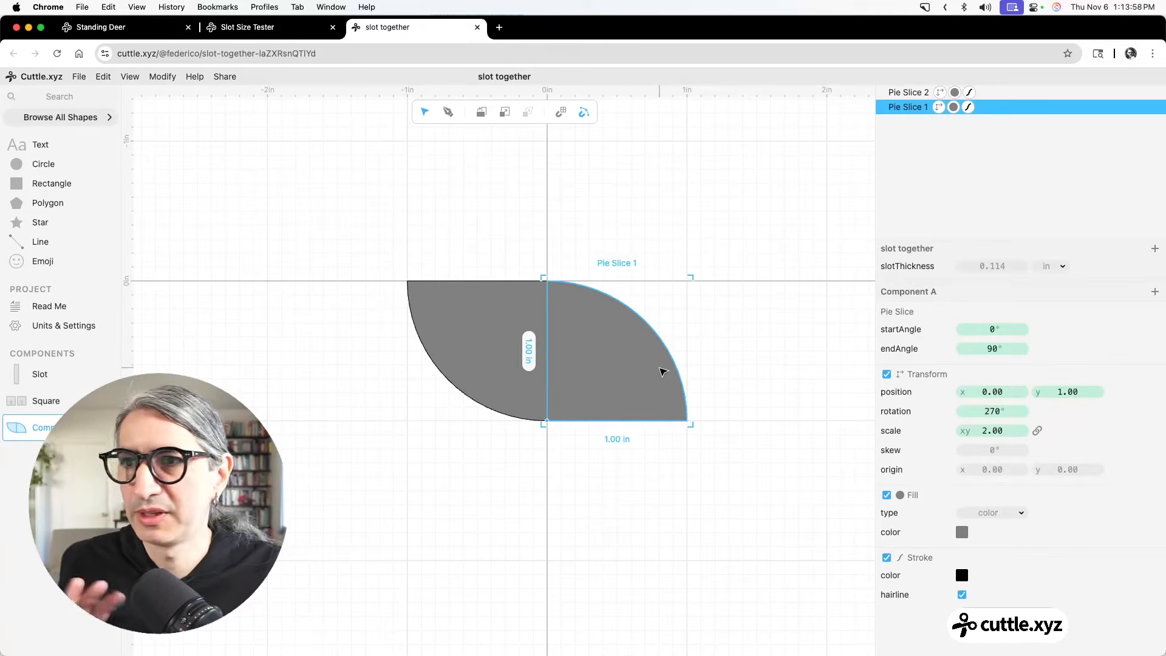
key(super+d)
drag(687, 422, 548, 283)
click(689, 236)
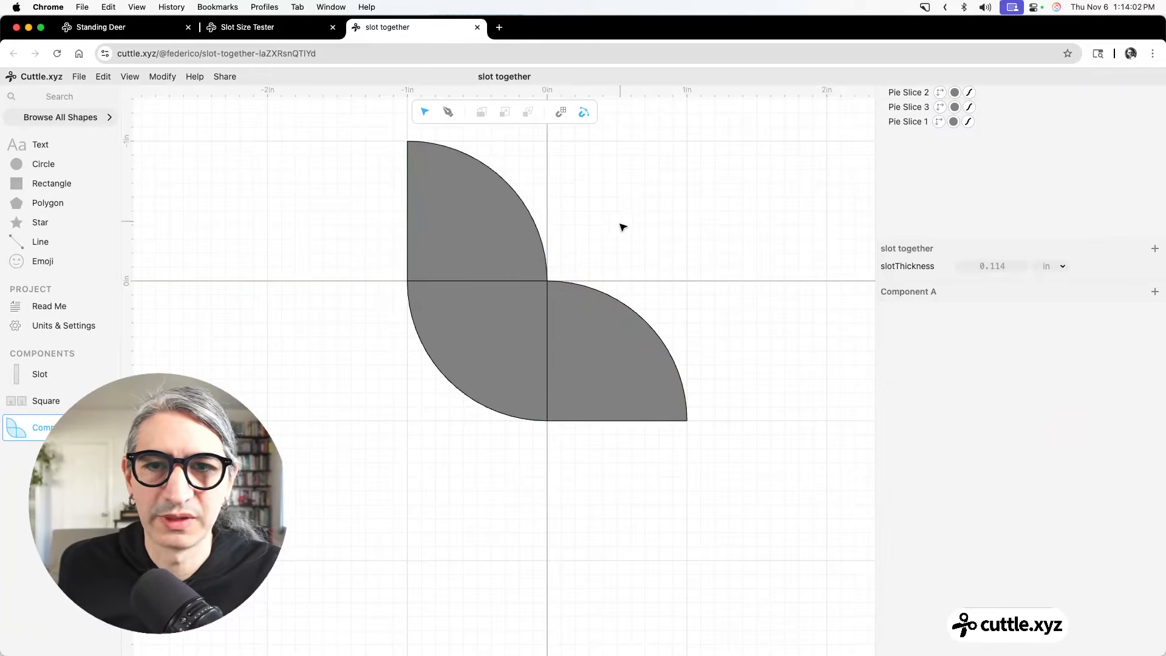
Duplicate the top quarter circle, move the copy clear of the shape on its left side, and rotate it to 90°.
scroll(614, 239, down, 3)
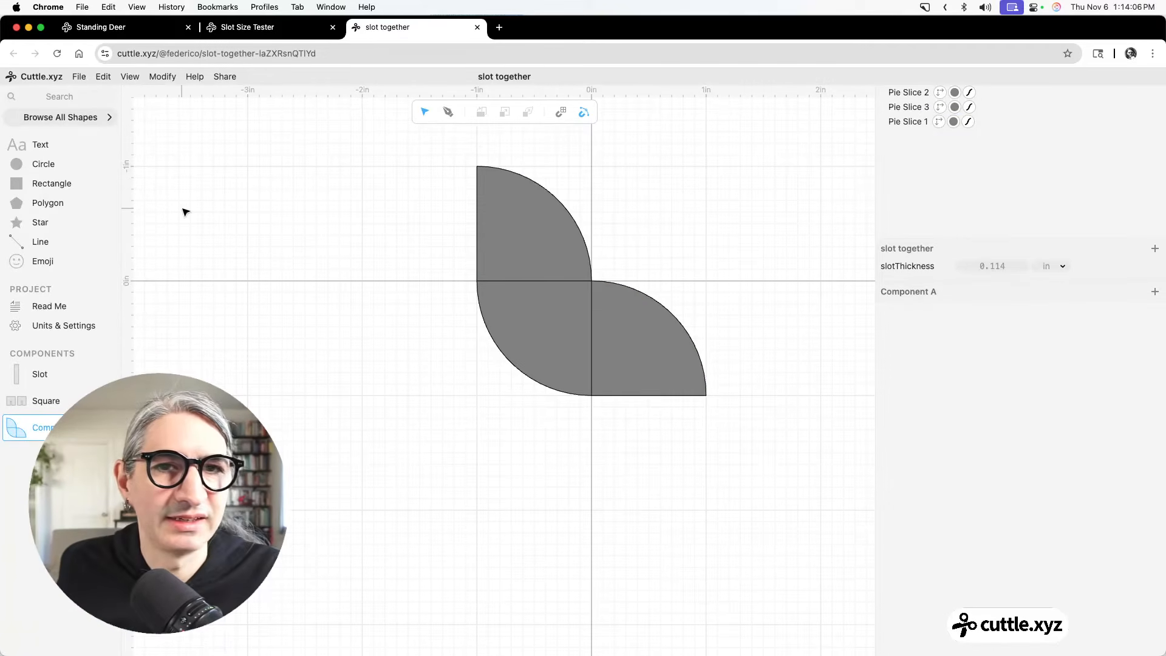
click(516, 228)
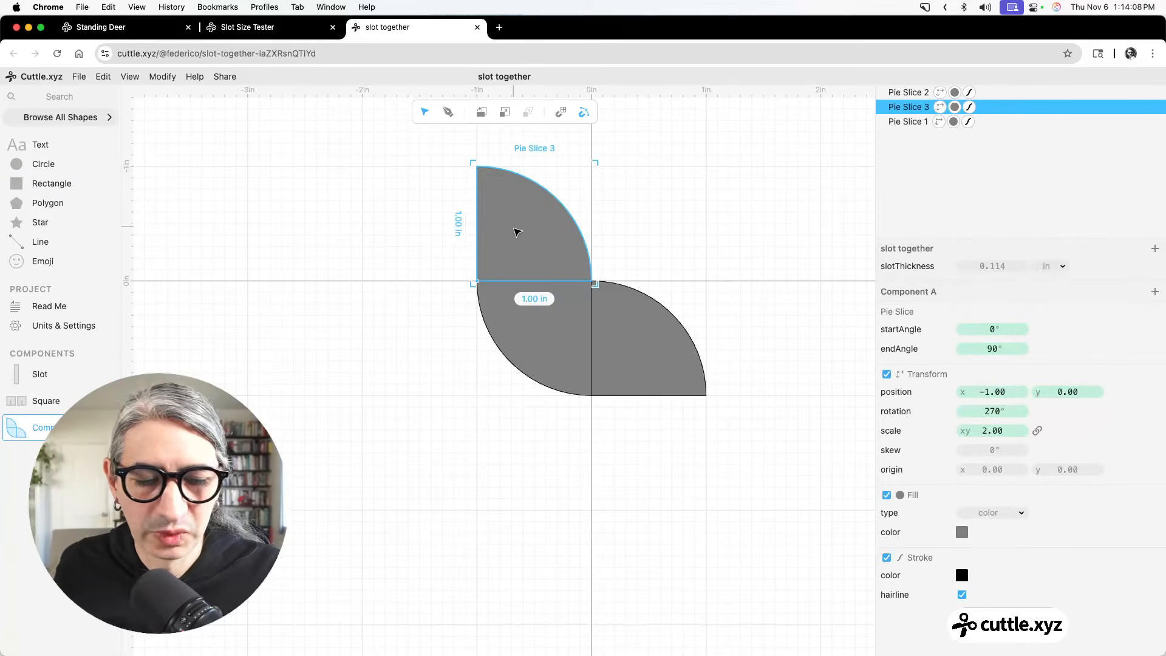
key(super+d)
drag(546, 238, 374, 222)
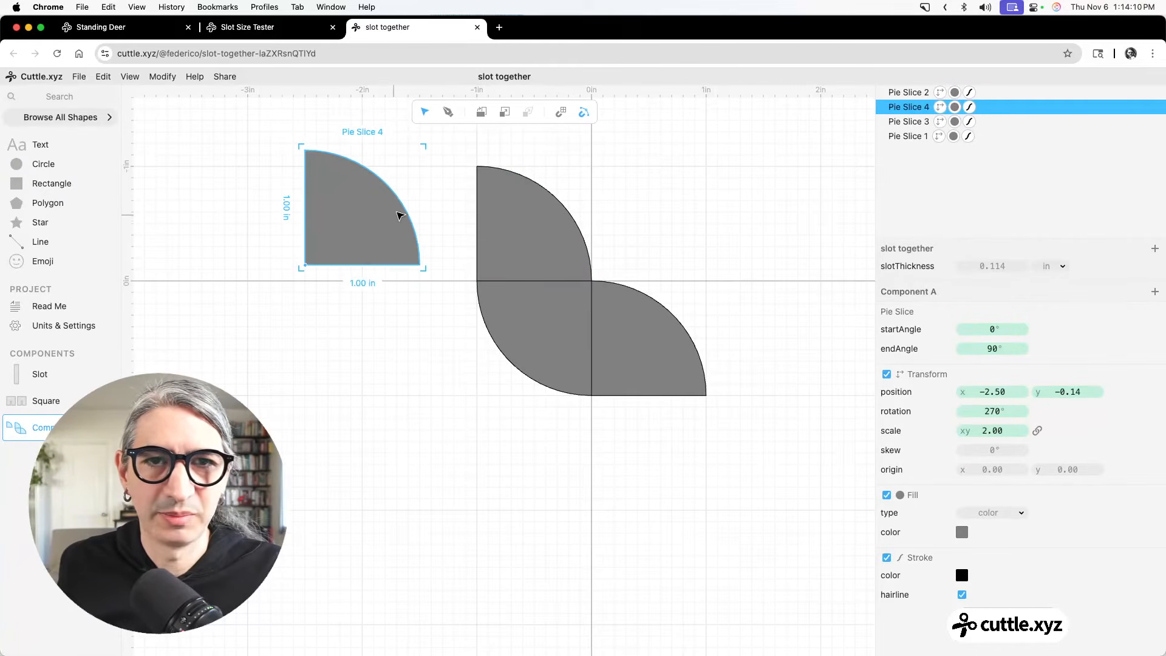
drag(419, 173, 283, 286)
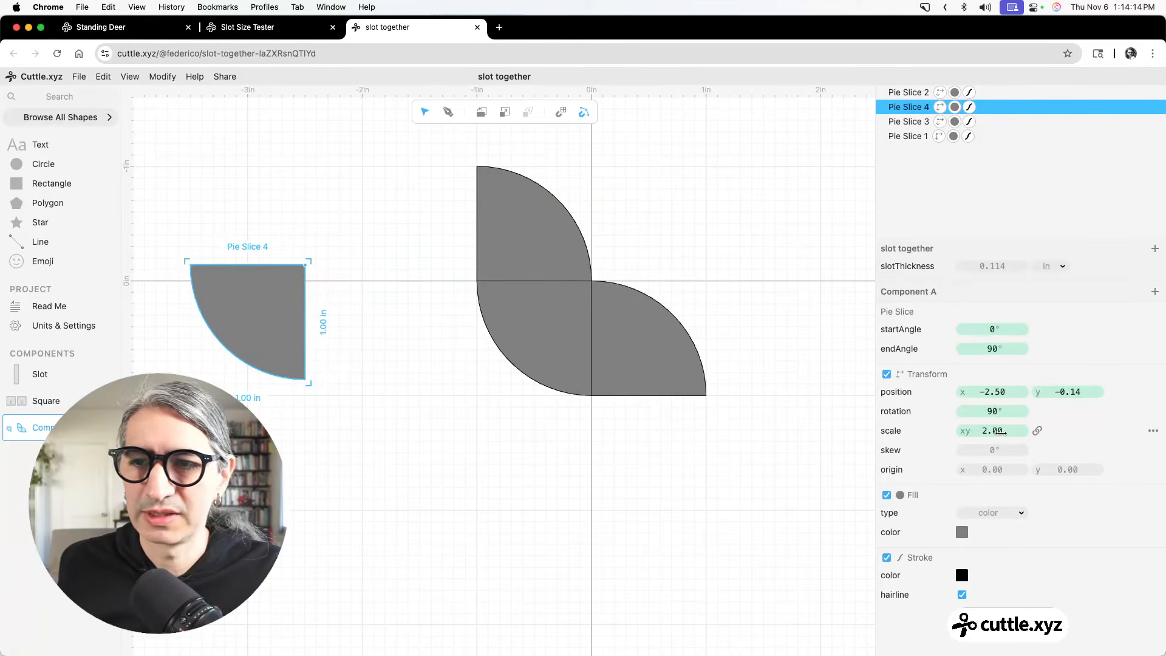
Set the loose quarter circle's scale to 1 and snap its square corner to the top-left corner of the upper quarter circle.
click(999, 430)
text(1)
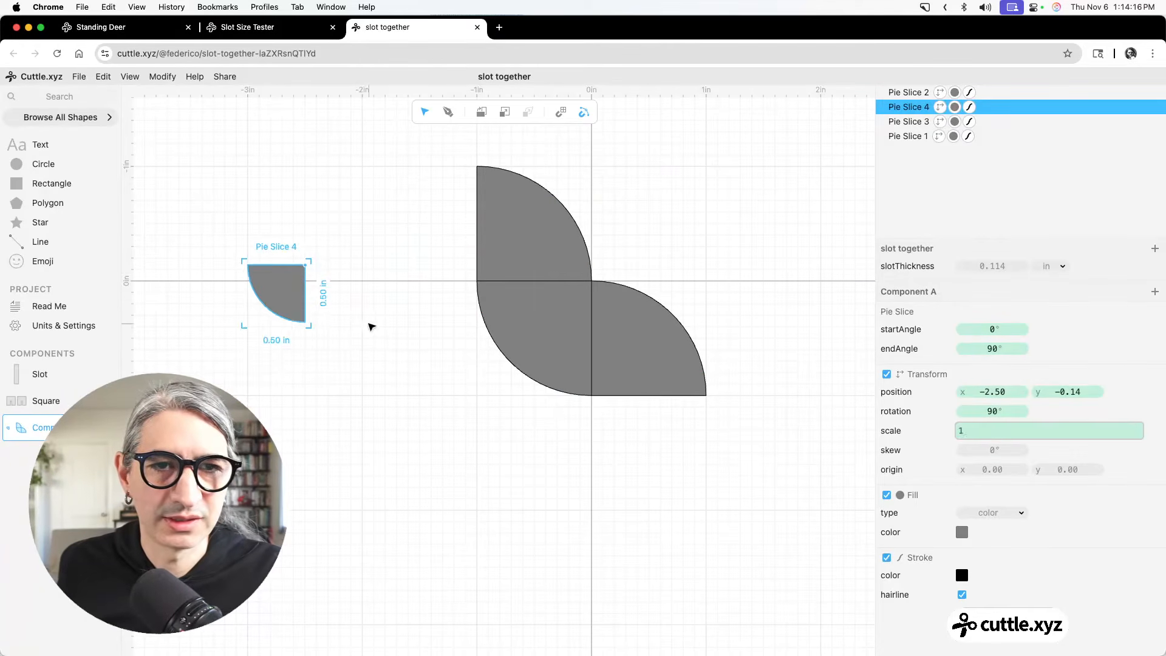
click(373, 326)
drag(307, 271, 478, 173)
click(657, 183)
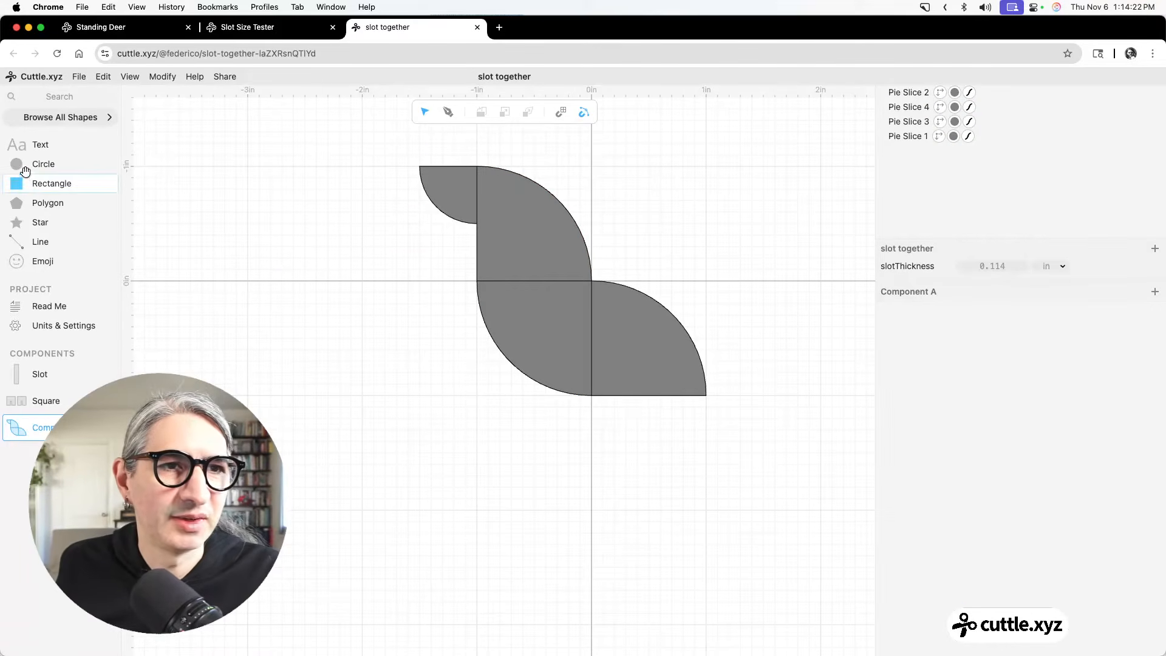
Add a circle clear of the body, enable a white fill on it, and set its scale to 0.25.
drag(18, 166, 647, 223)
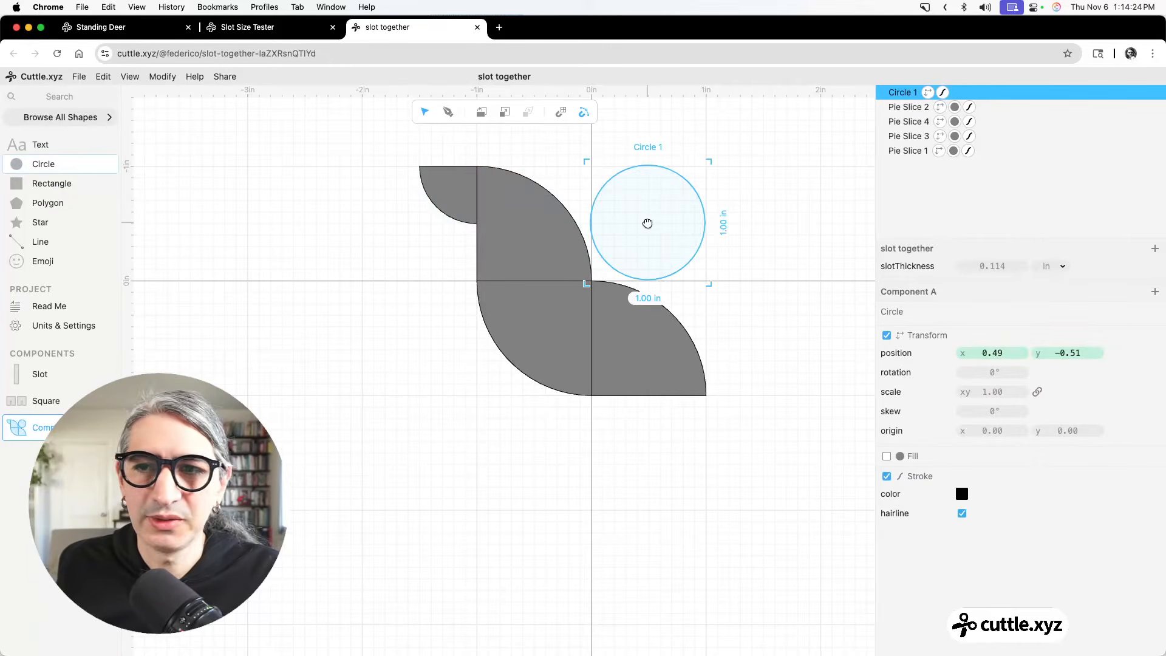
click(887, 457)
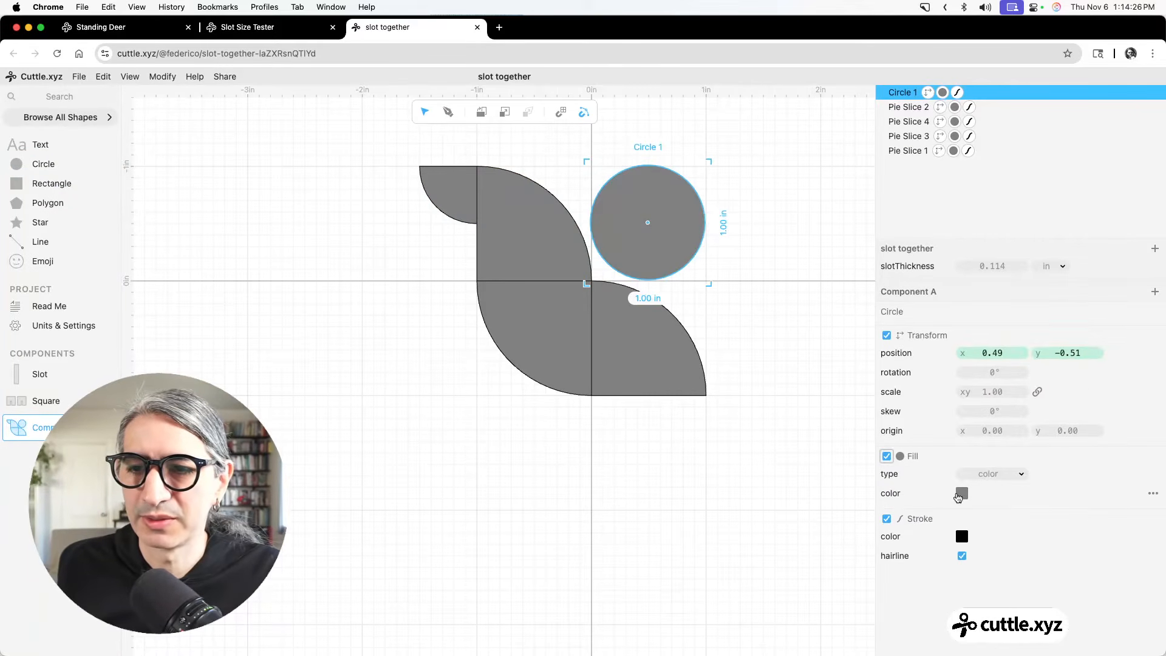
click(962, 493)
click(1098, 472)
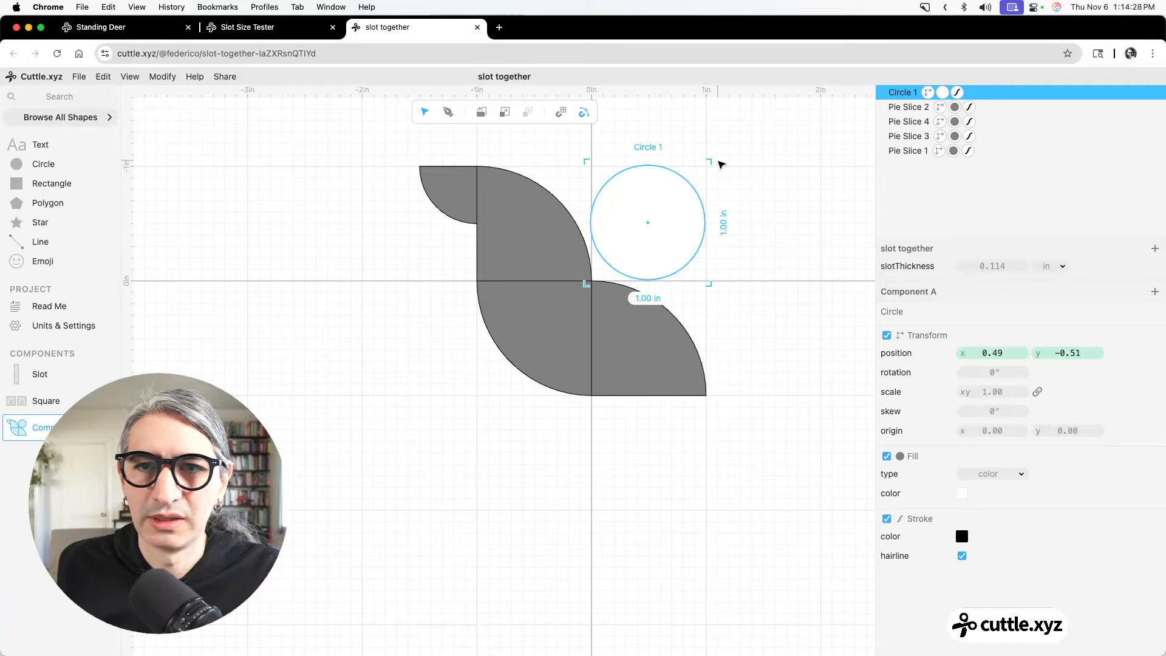
click(994, 392)
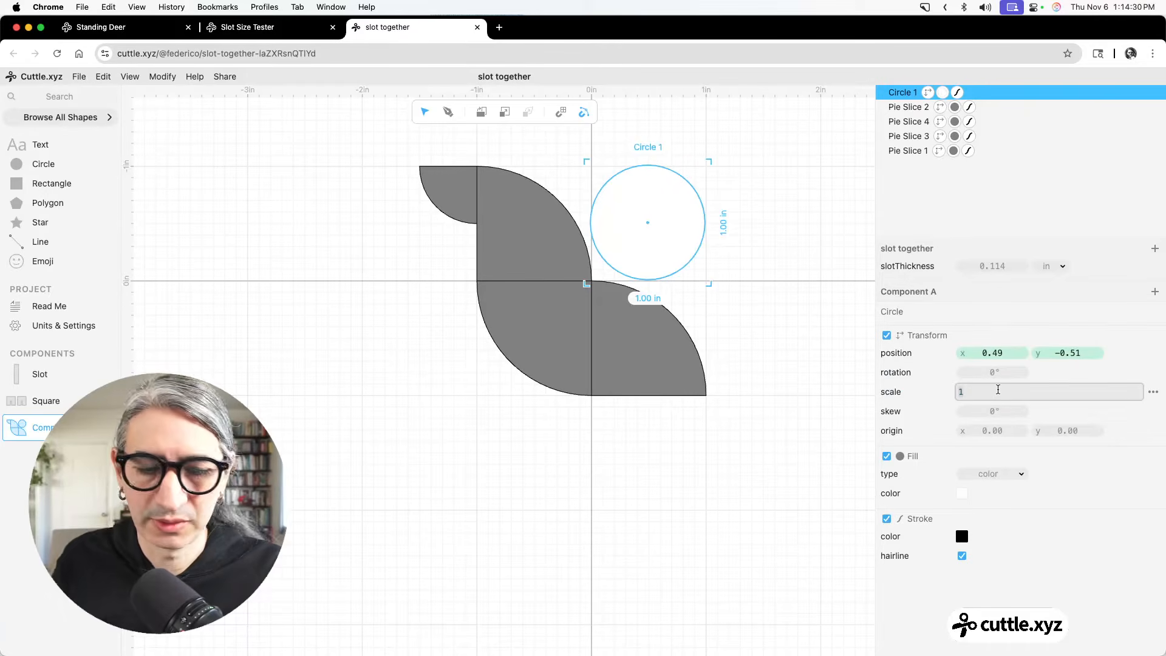
text(0.25)
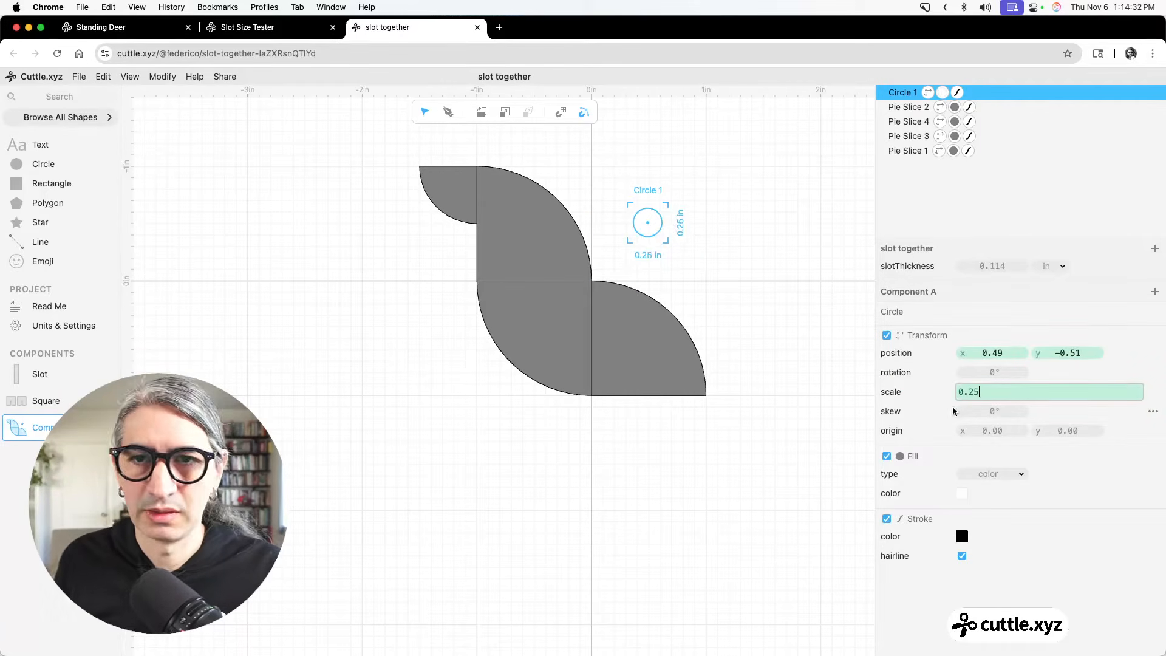
Place the small white circle as the bird's eye inside the upper quarter circle, with its edge touching the beak seam.
click(649, 225)
drag(648, 225, 478, 193)
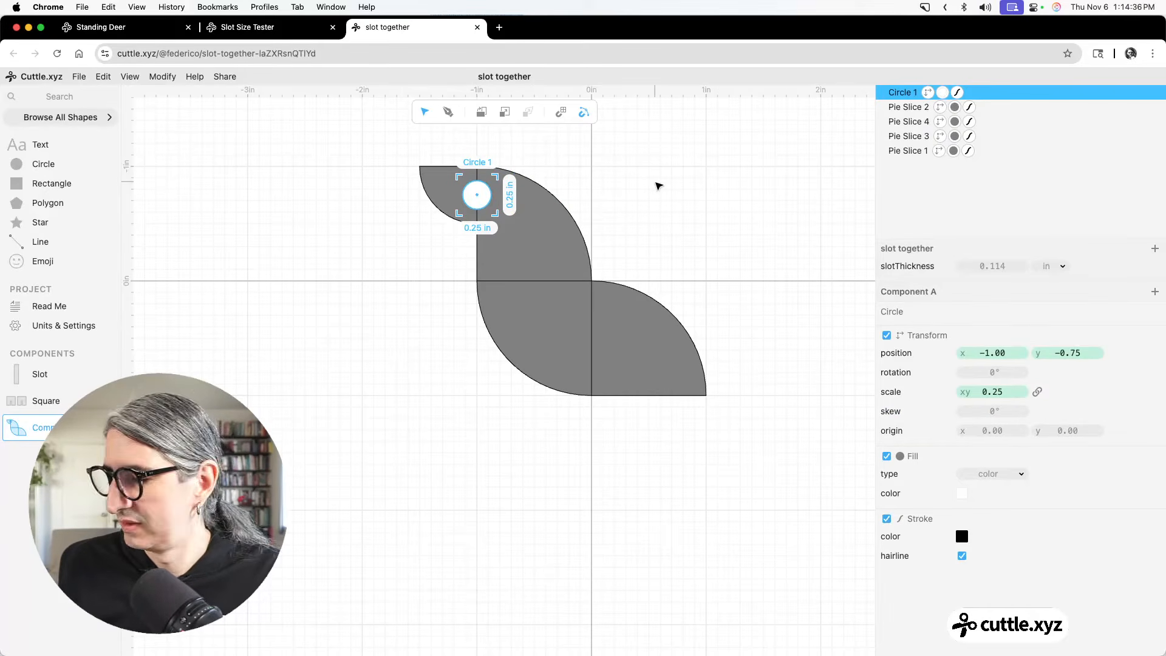
click(757, 167)
drag(477, 195, 484, 196)
click(736, 172)
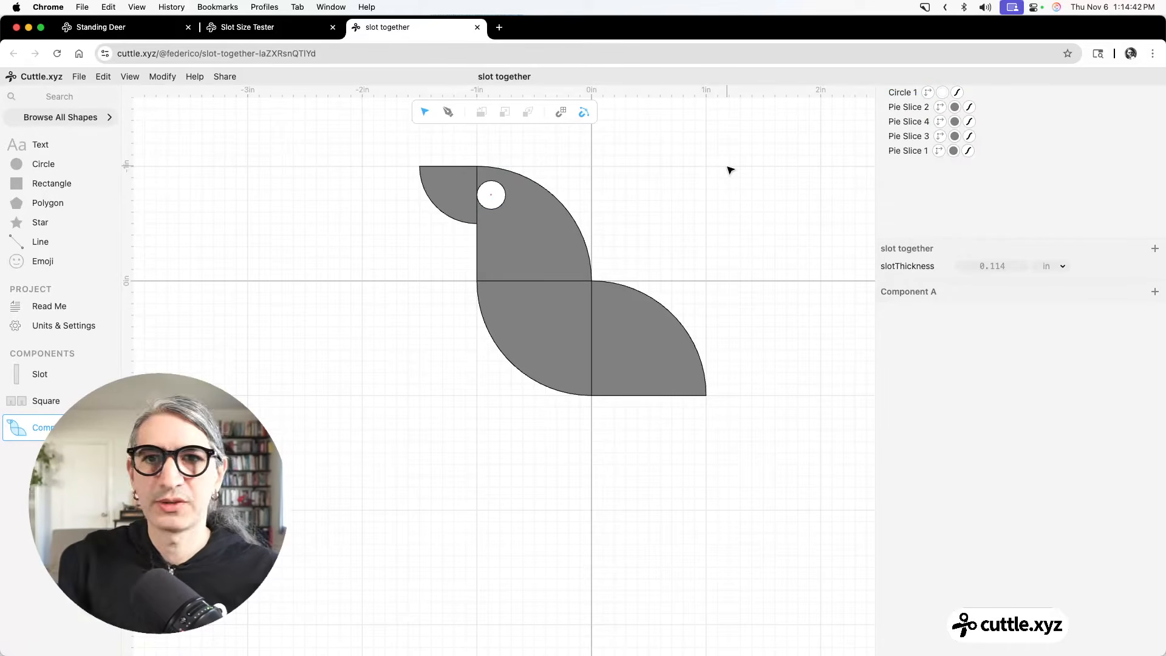
Place a Slot component at the lower end of the seam between the two lower quarter circles, opening at the body's bottom edge.
drag(687, 221, 630, 235)
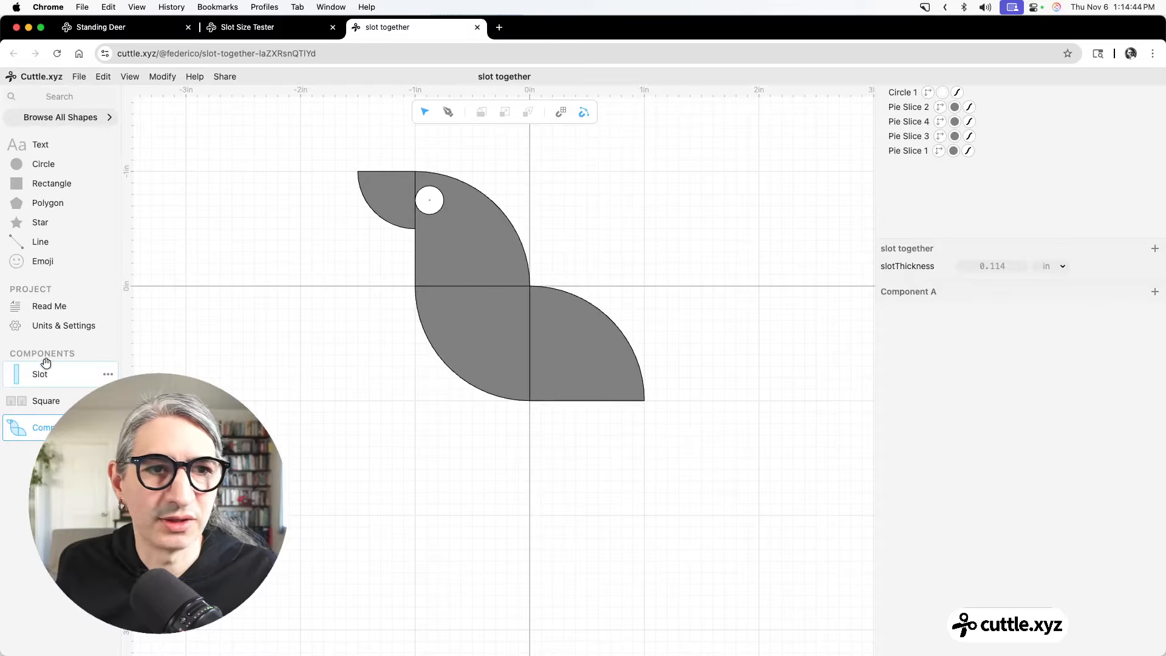
drag(29, 378, 530, 372)
click(634, 482)
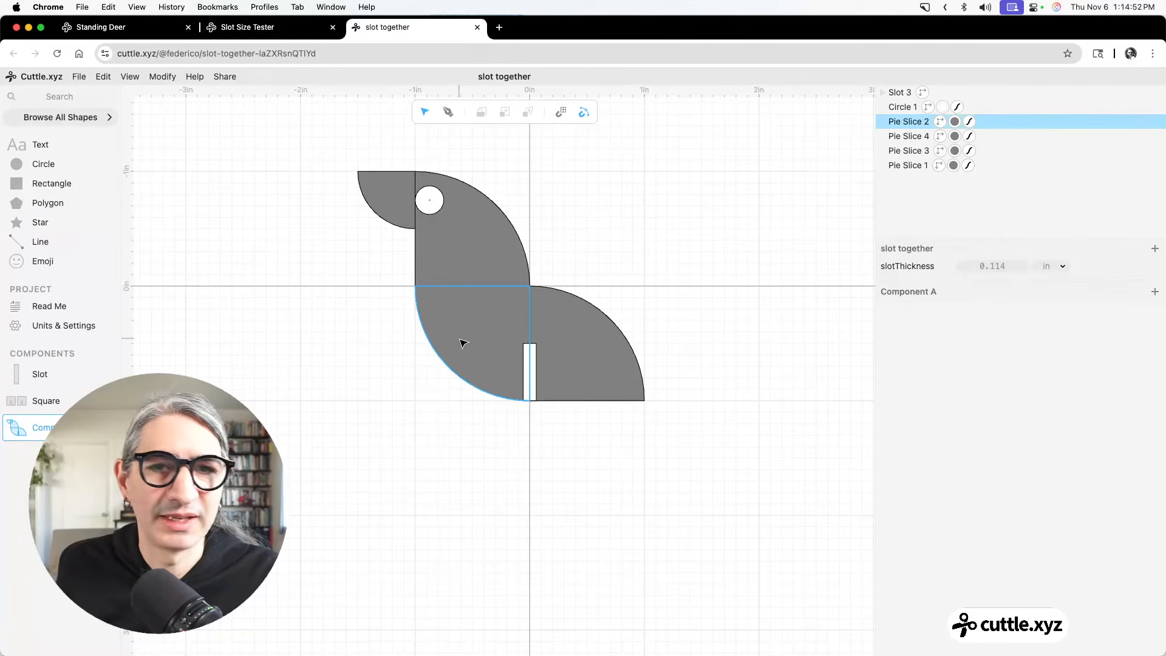
Build a semicircle beside the bird from two copies of the lower-right quarter circle, one at position x 1.77, y 0.00 and the other rotated alongside.
click(574, 347)
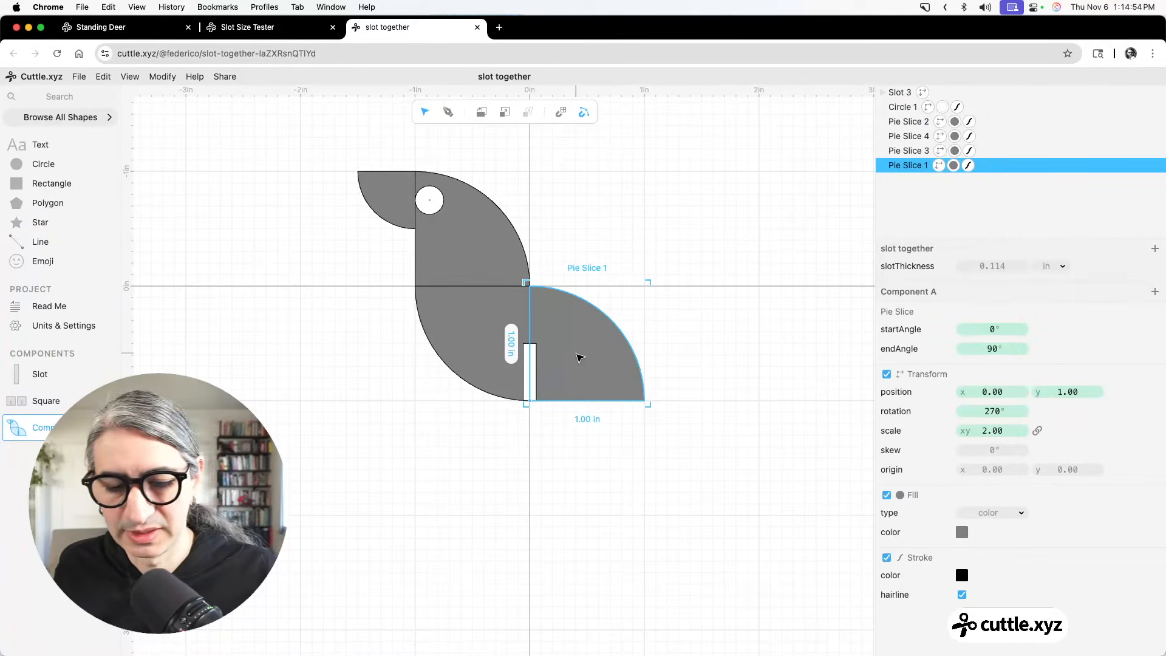
key(super+d)
drag(582, 358, 733, 288)
right_click(807, 241)
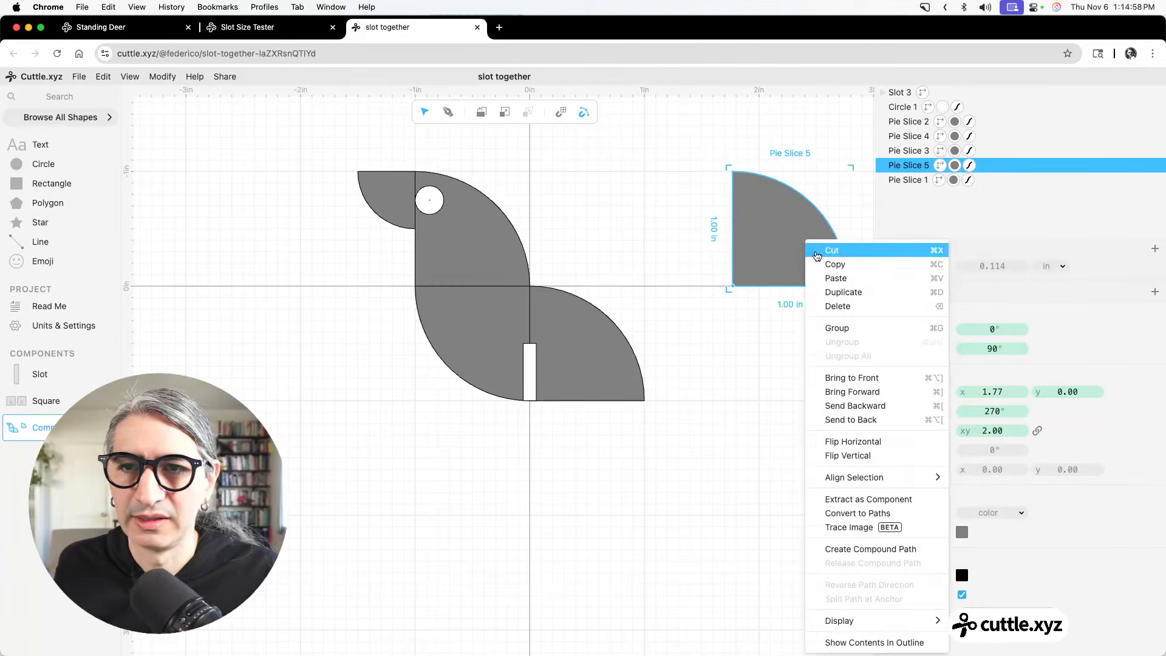
click(837, 290)
drag(854, 294, 744, 177)
click(771, 386)
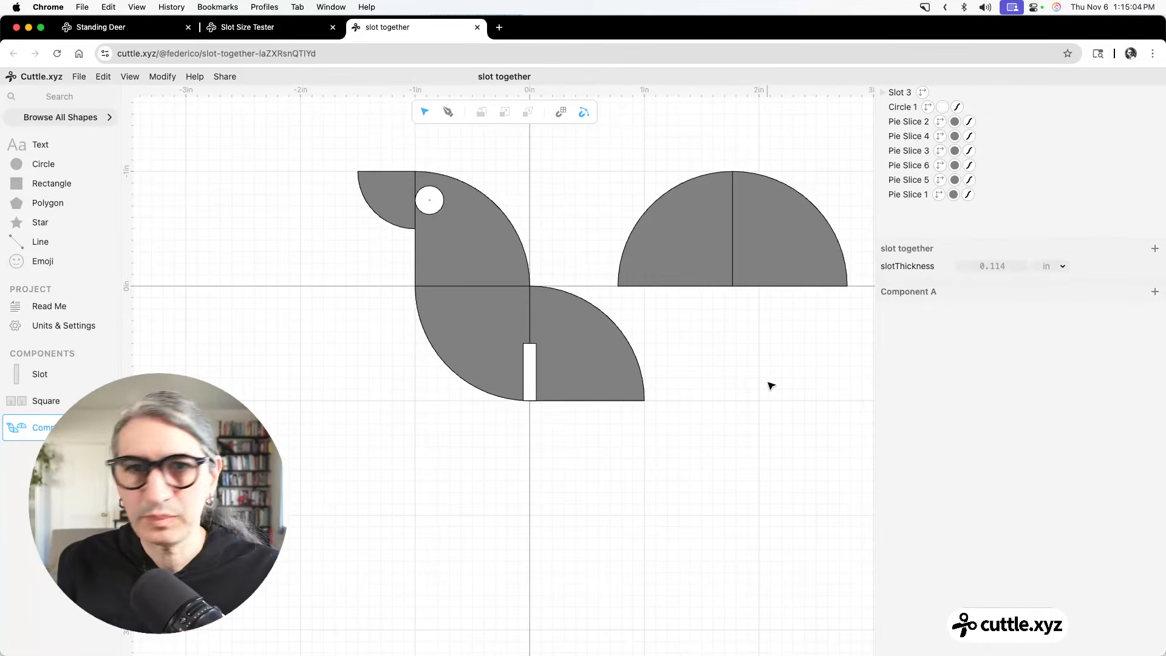
Add another Slot component at 180° rotation and snap it to the semicircle's top center at position x 1.77, y -1.00.
drag(39, 374, 727, 451)
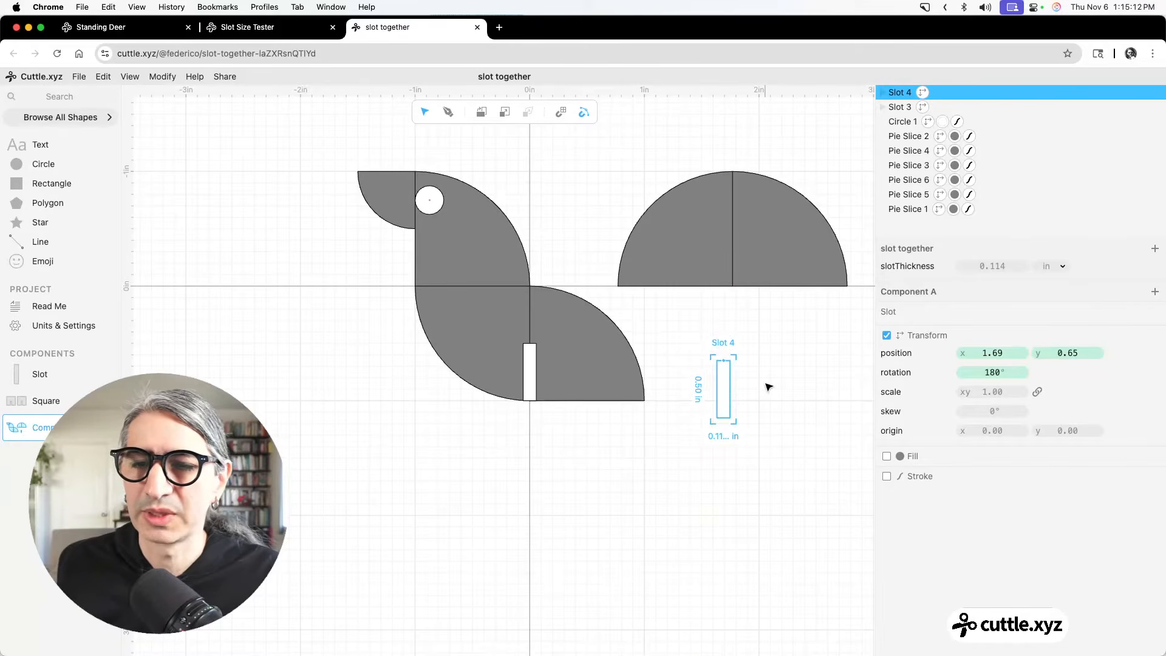
drag(726, 367, 734, 182)
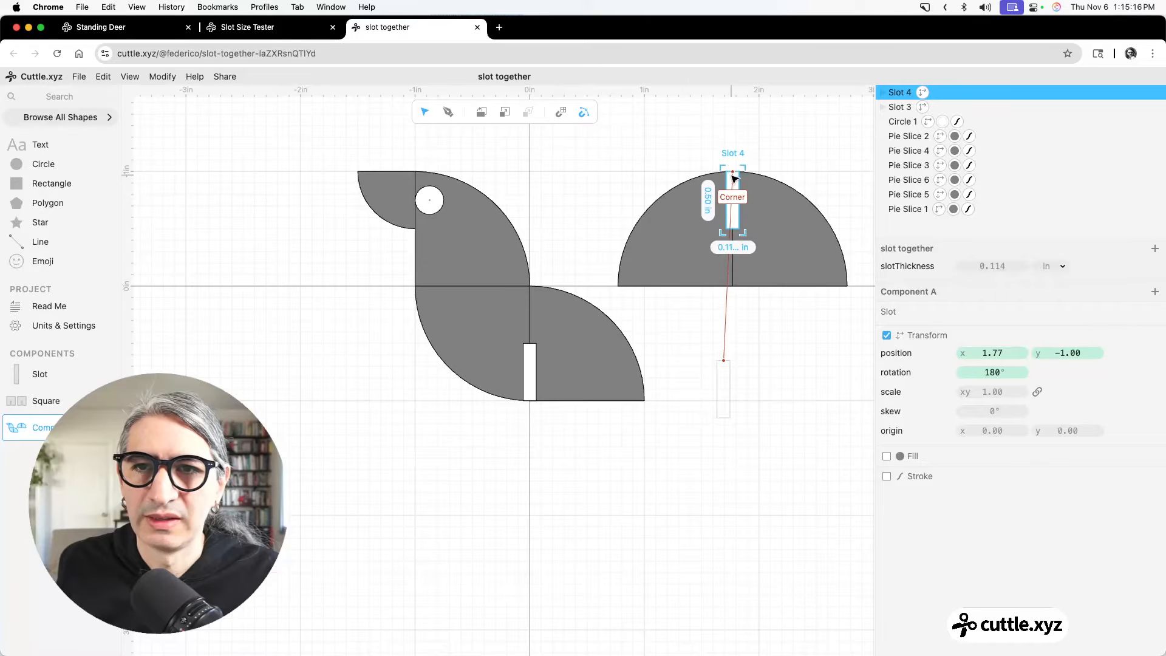
click(700, 116)
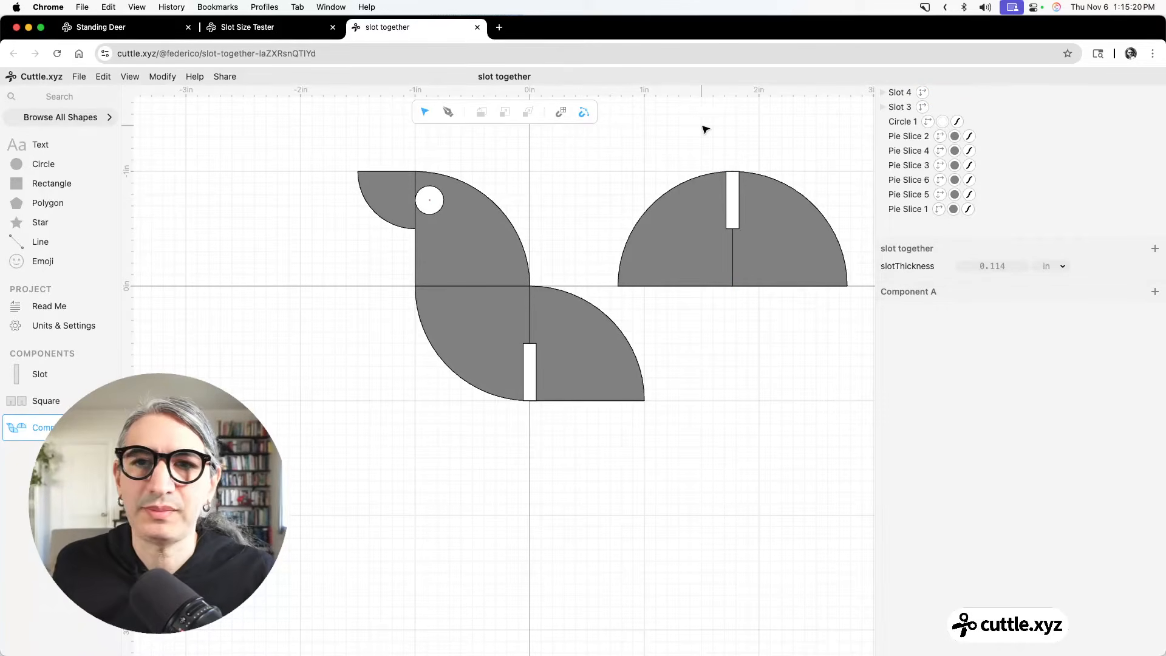
Try to cut the slot out of the semicircle's two quarter circles with Boolean Difference, and undo it.
scroll(628, 151, down, 1)
drag(628, 152, 593, 187)
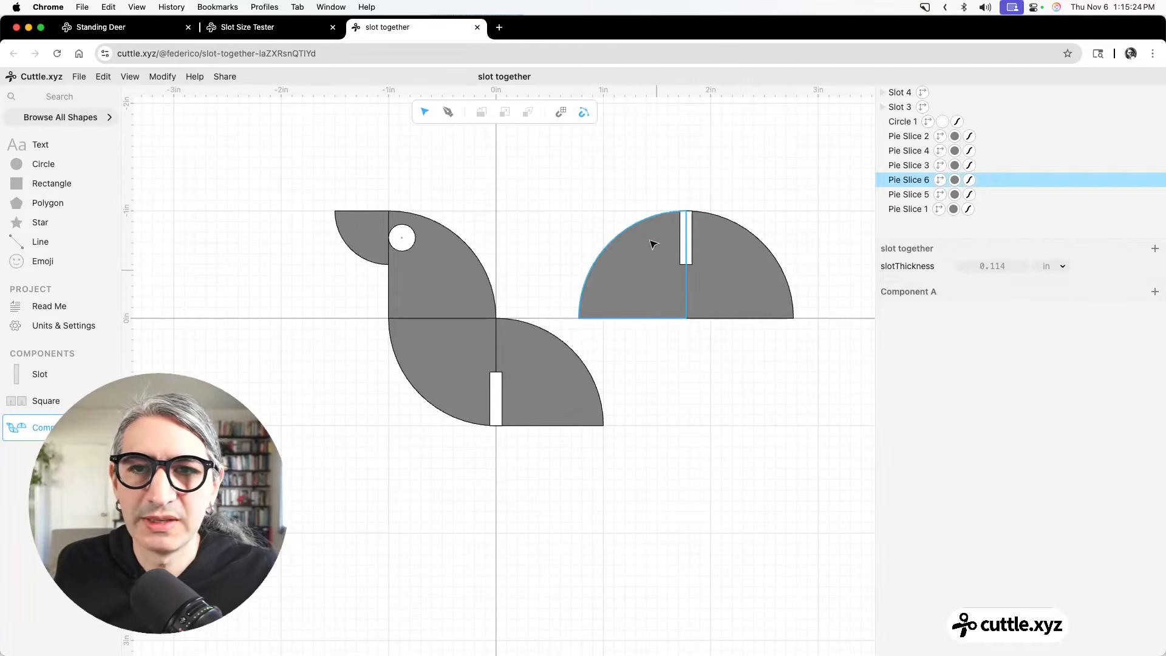
drag(577, 172, 788, 303)
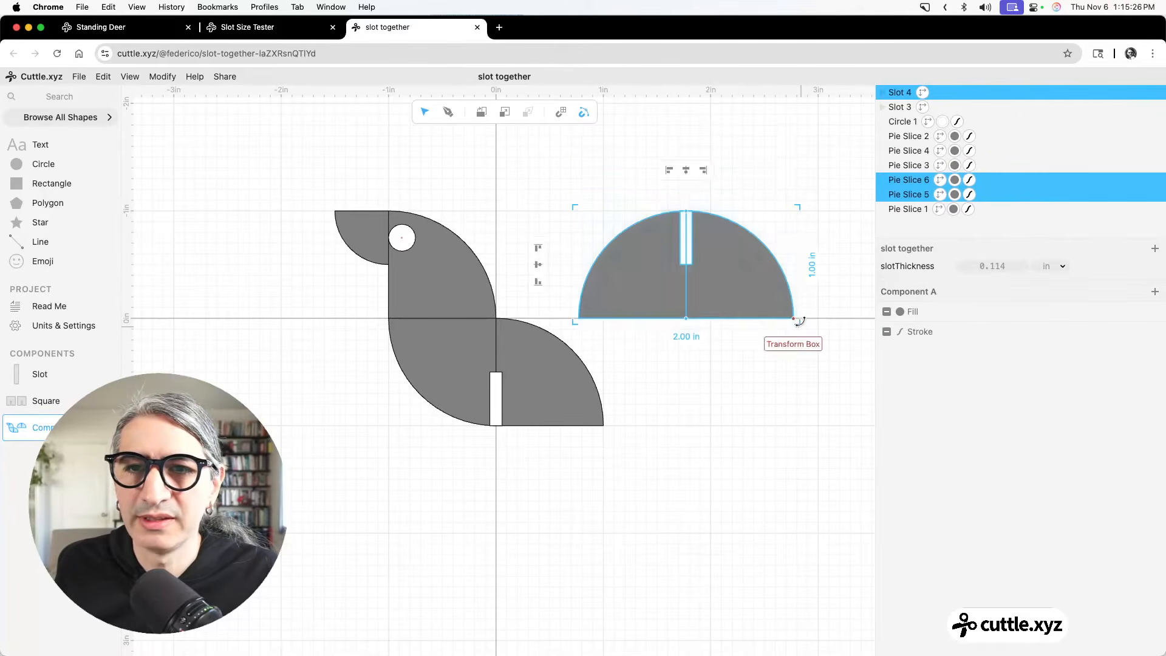
click(163, 77)
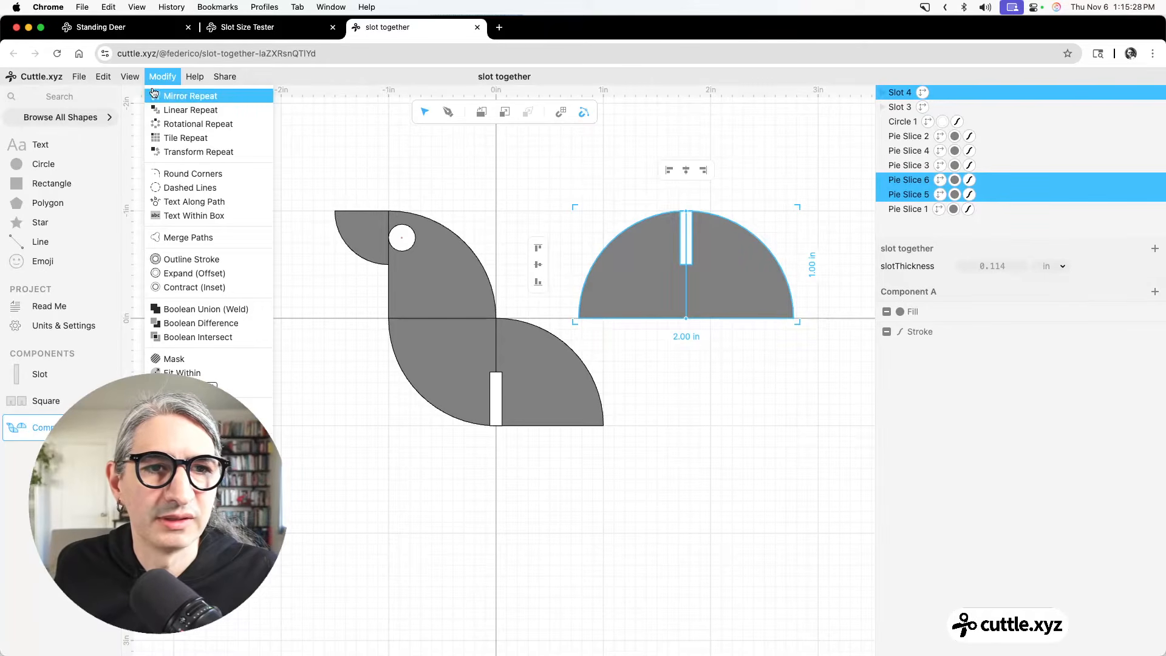
click(185, 328)
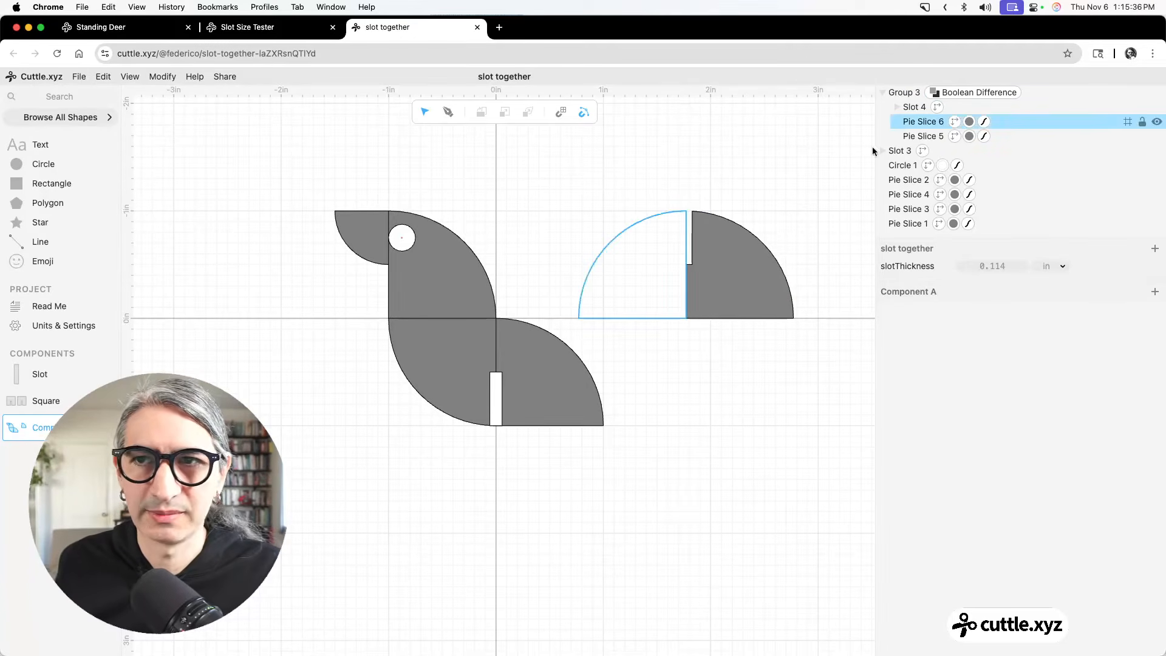
key(super+z)
Apply the Flatten modifier to the semicircle's two quarter circles together with their slot.
click(755, 159)
drag(601, 180, 775, 326)
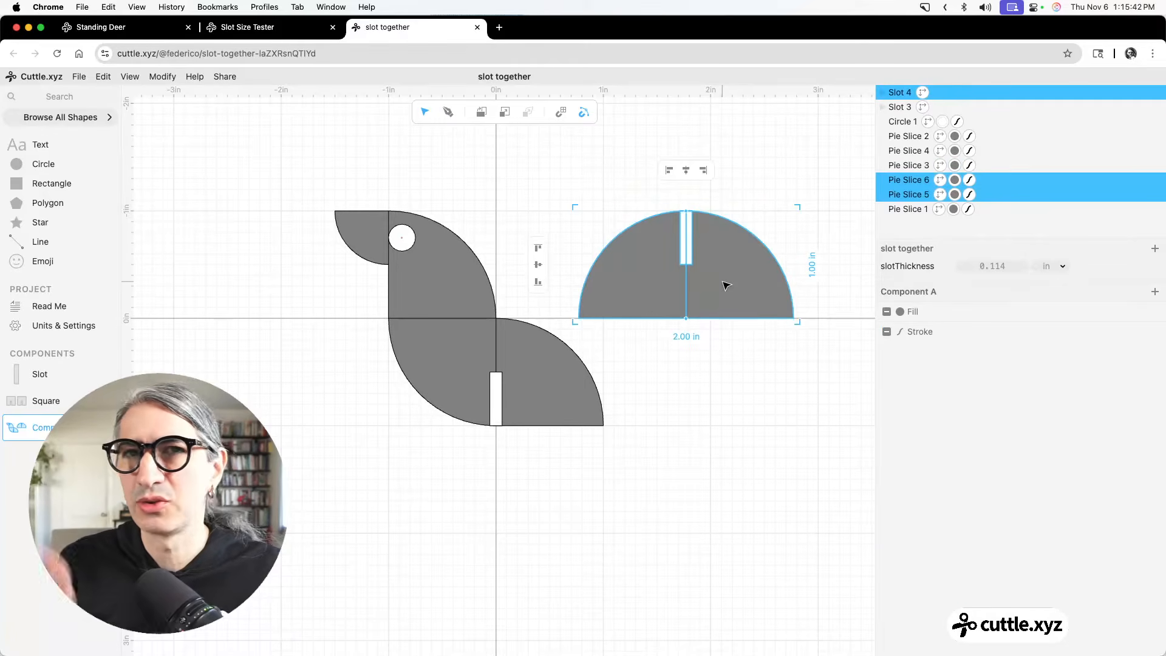
click(105, 78)
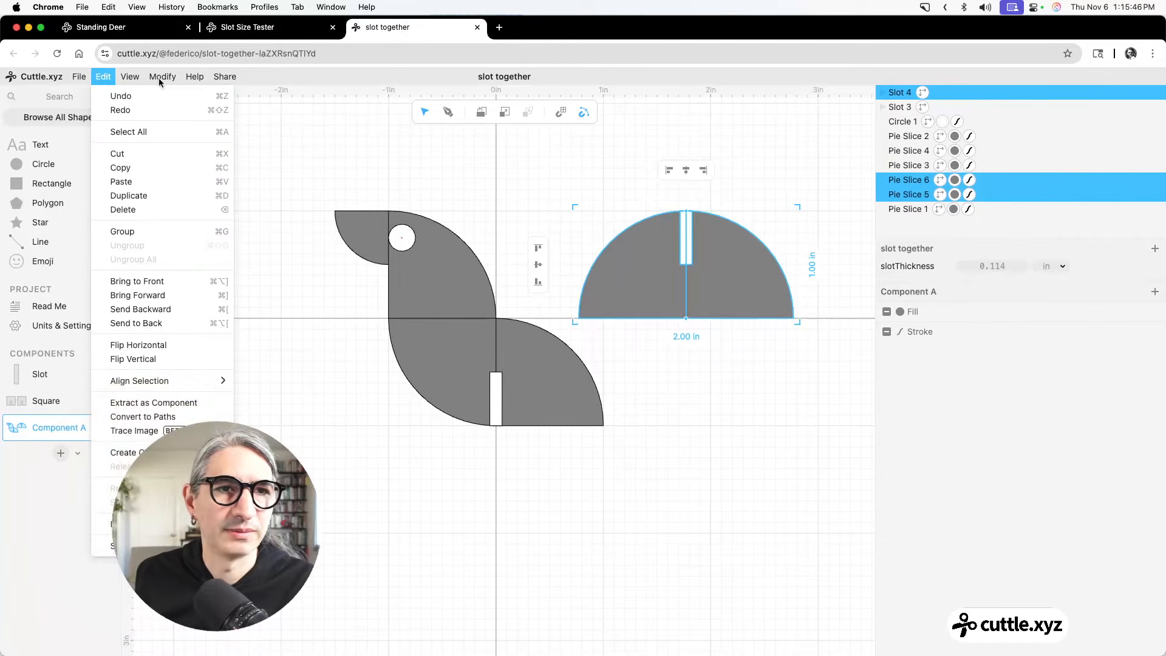
mouse_move(165, 79)
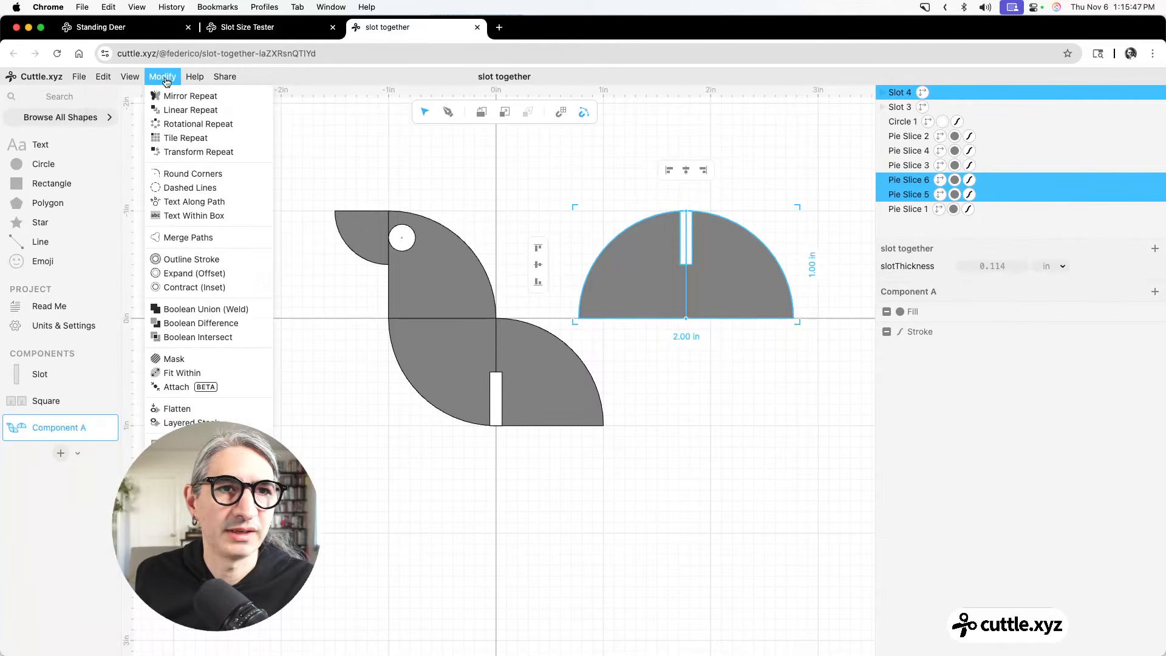
click(183, 409)
click(752, 366)
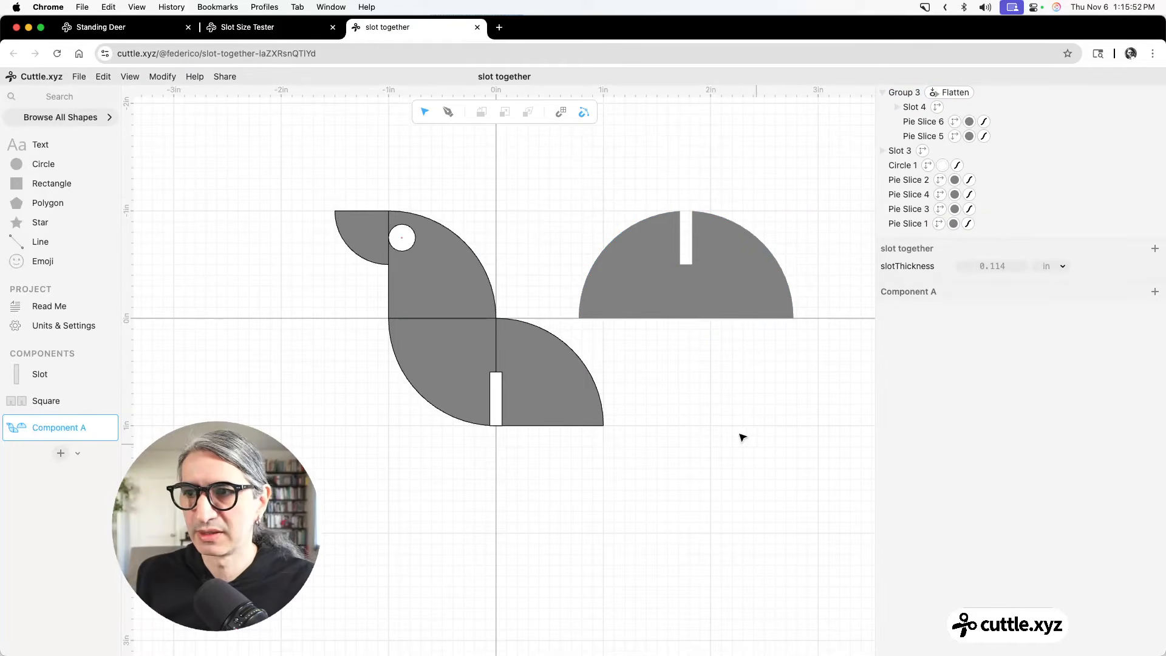
Apply the Flatten modifier to all the bird's pieces, including its eye circle and slot.
drag(292, 190, 540, 465)
click(163, 77)
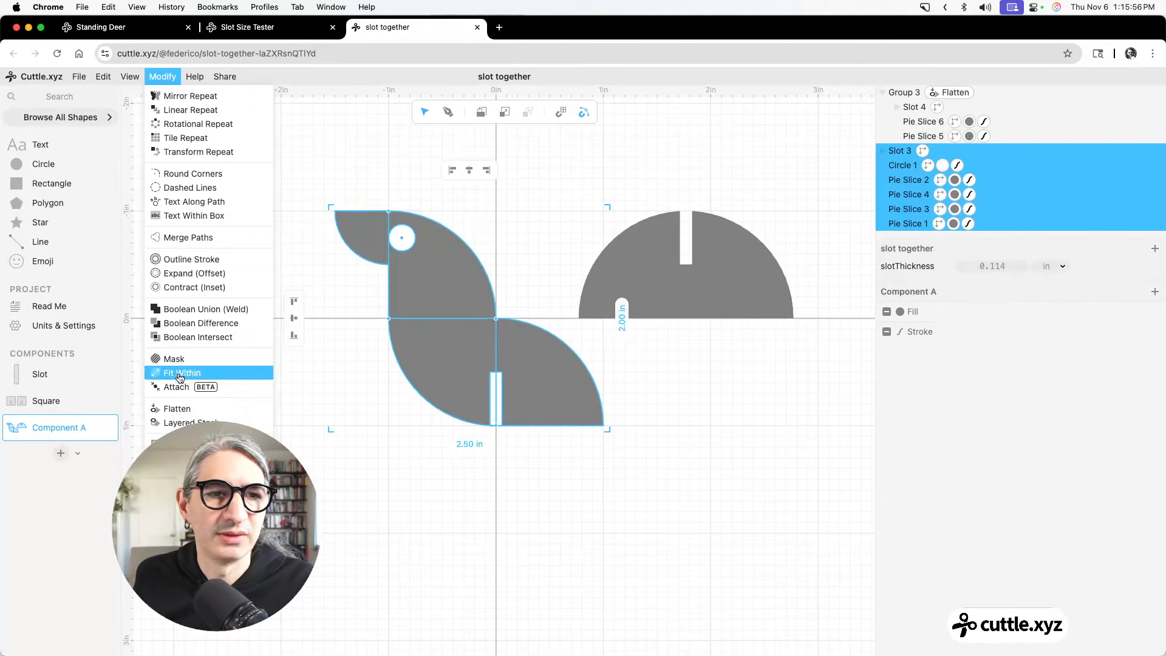
click(161, 410)
click(756, 477)
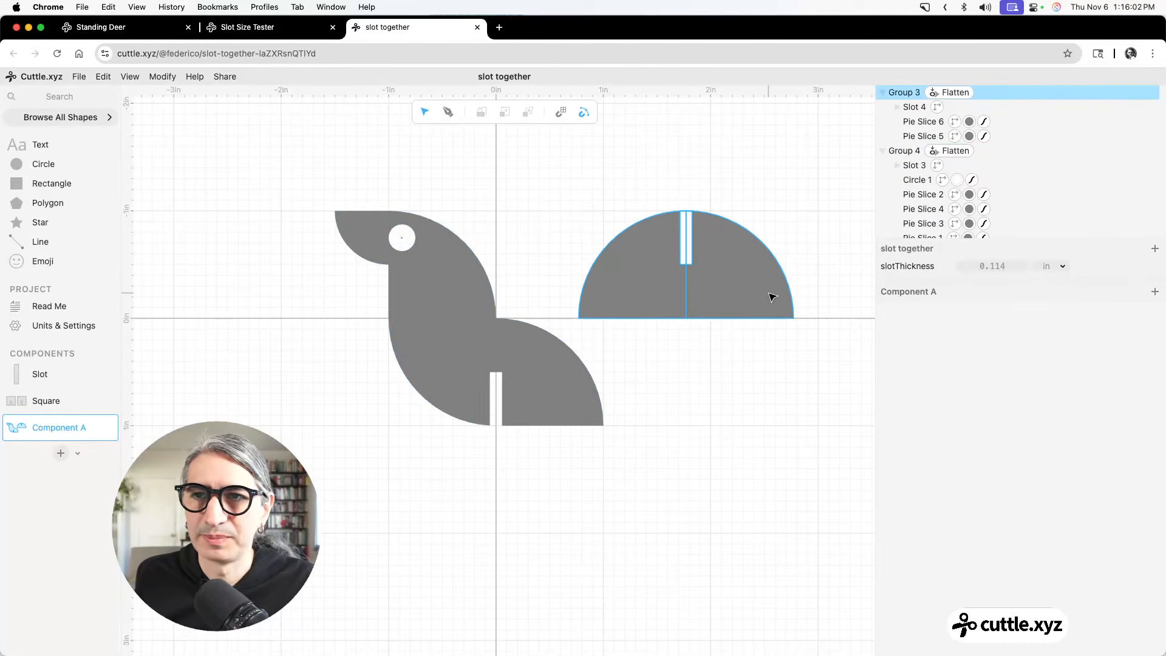
Collapse both flattened groups in the outline and enable strokeResult on the semicircle's Flatten modifier.
click(884, 93)
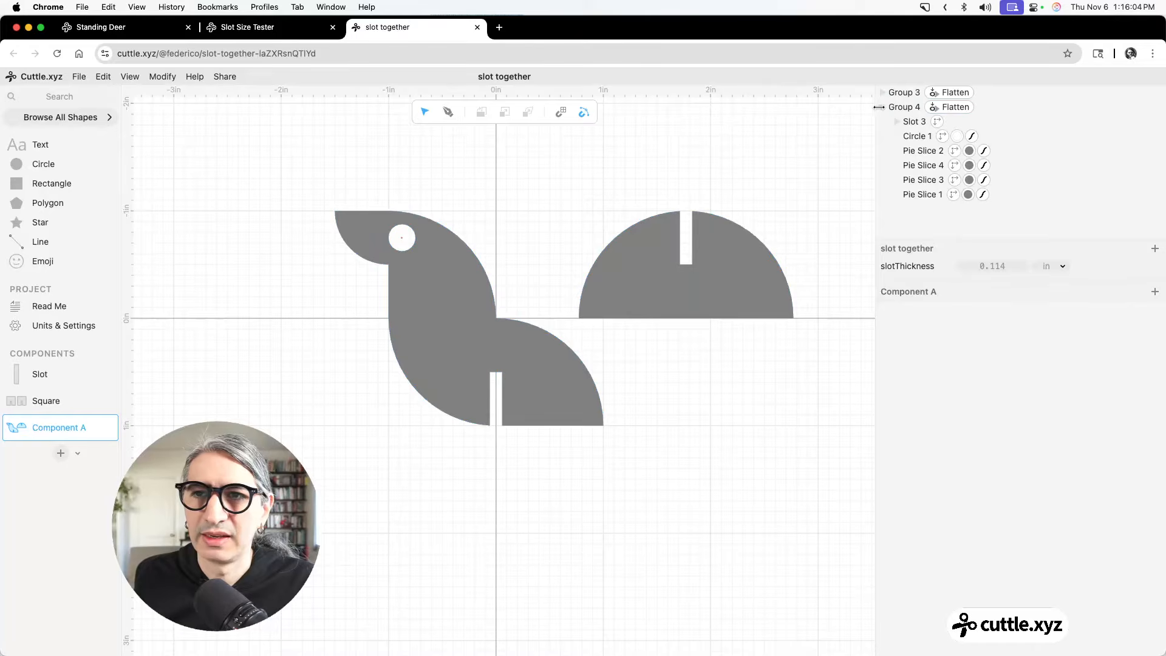
click(883, 107)
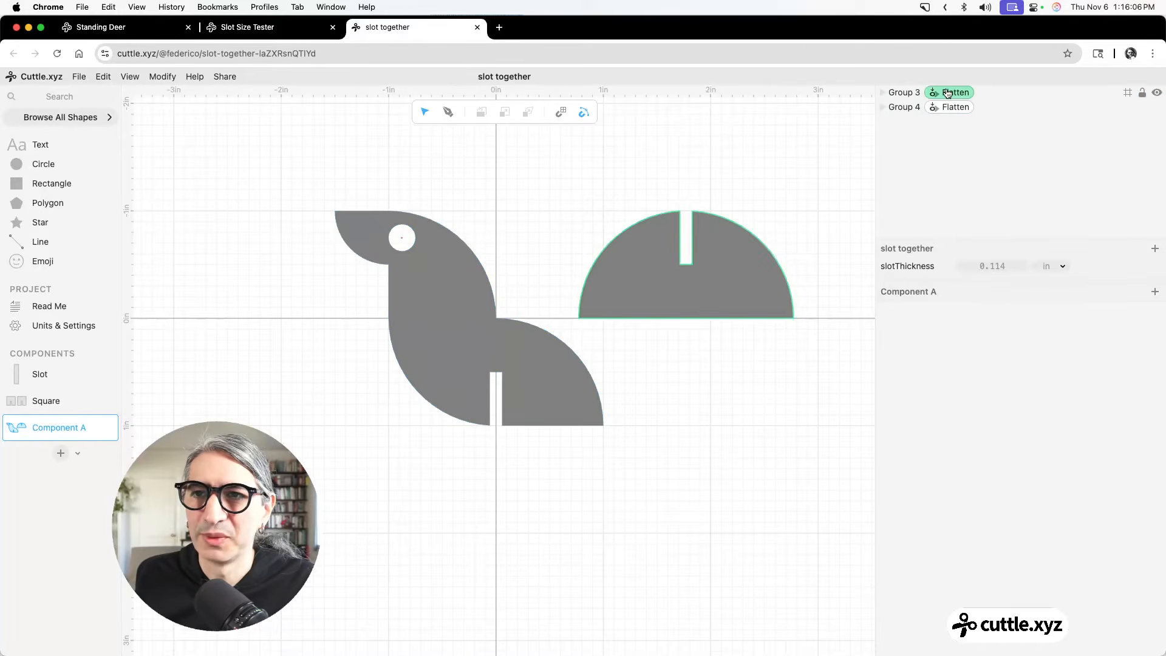
click(950, 92)
click(962, 368)
click(705, 395)
Enable strokeResult on the bird group's Flatten modifier.
drag(292, 182, 417, 303)
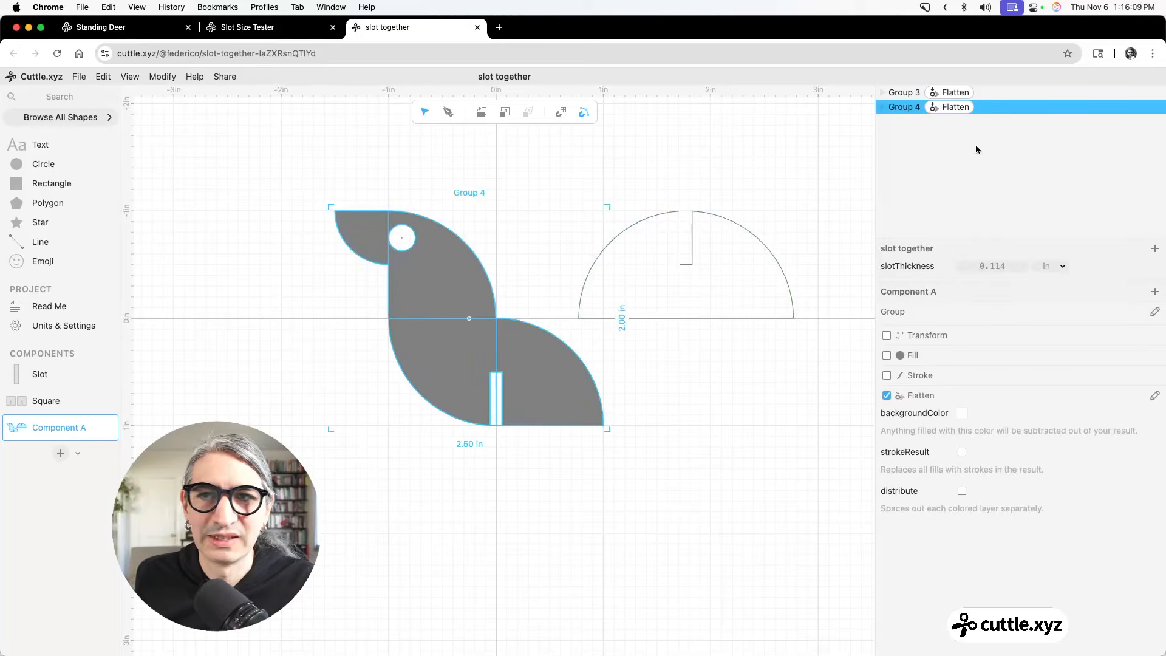
click(940, 113)
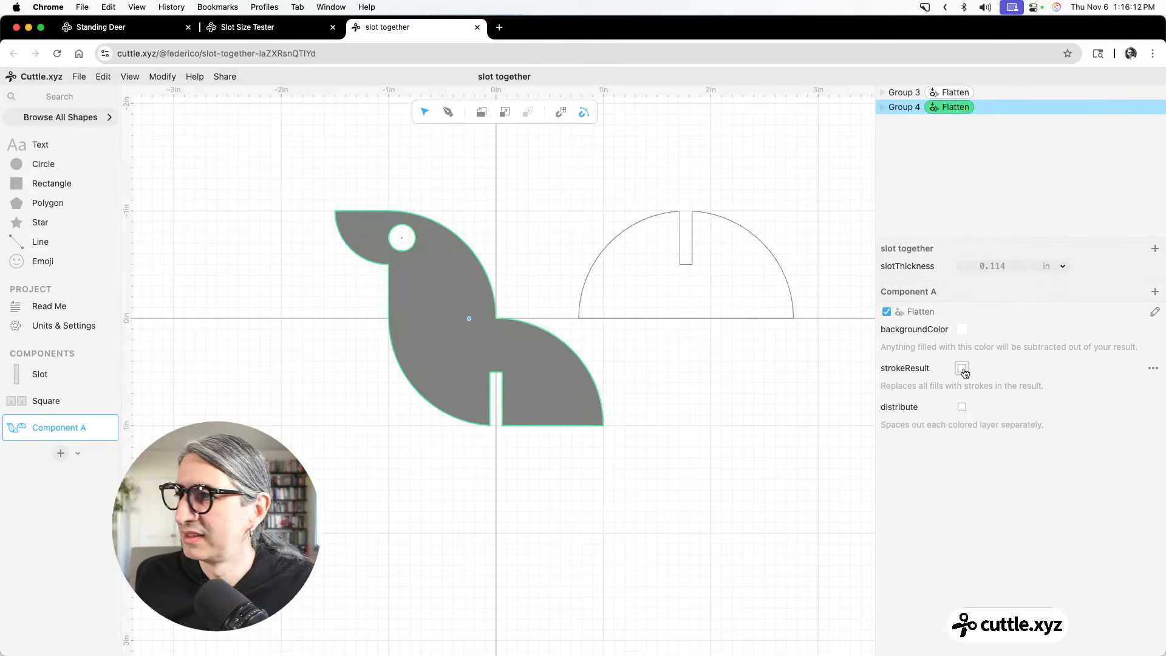
click(961, 369)
click(709, 464)
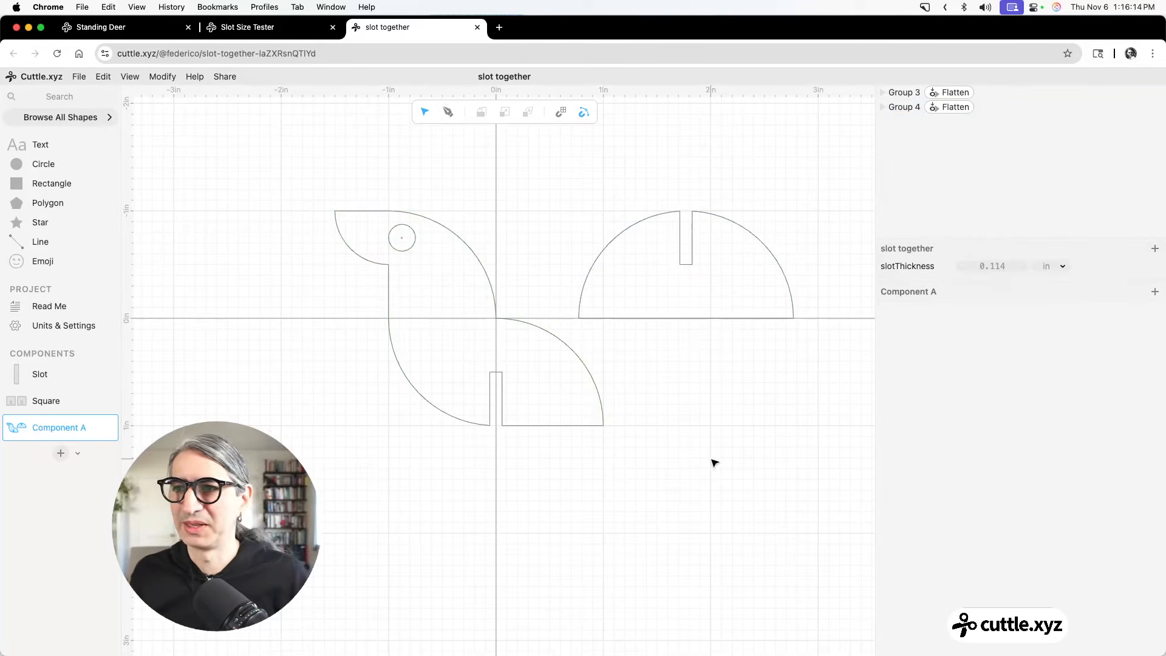
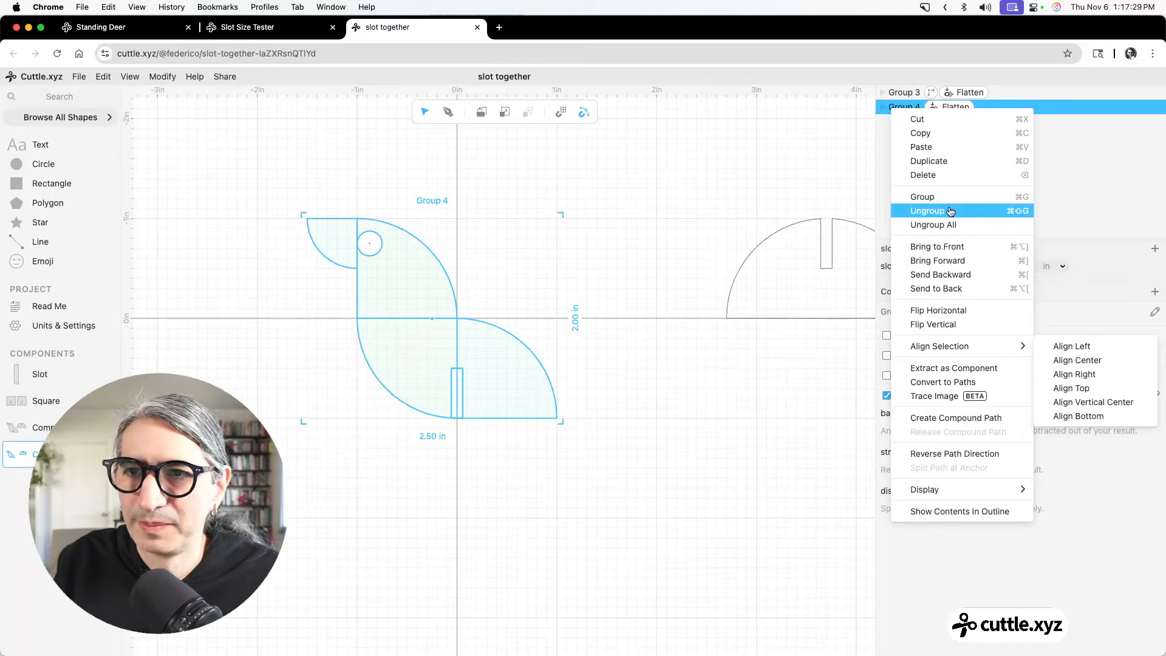
Ungroup the flattened bird in Component B and move its lower-right quarter circle clear of the body.
click(929, 211)
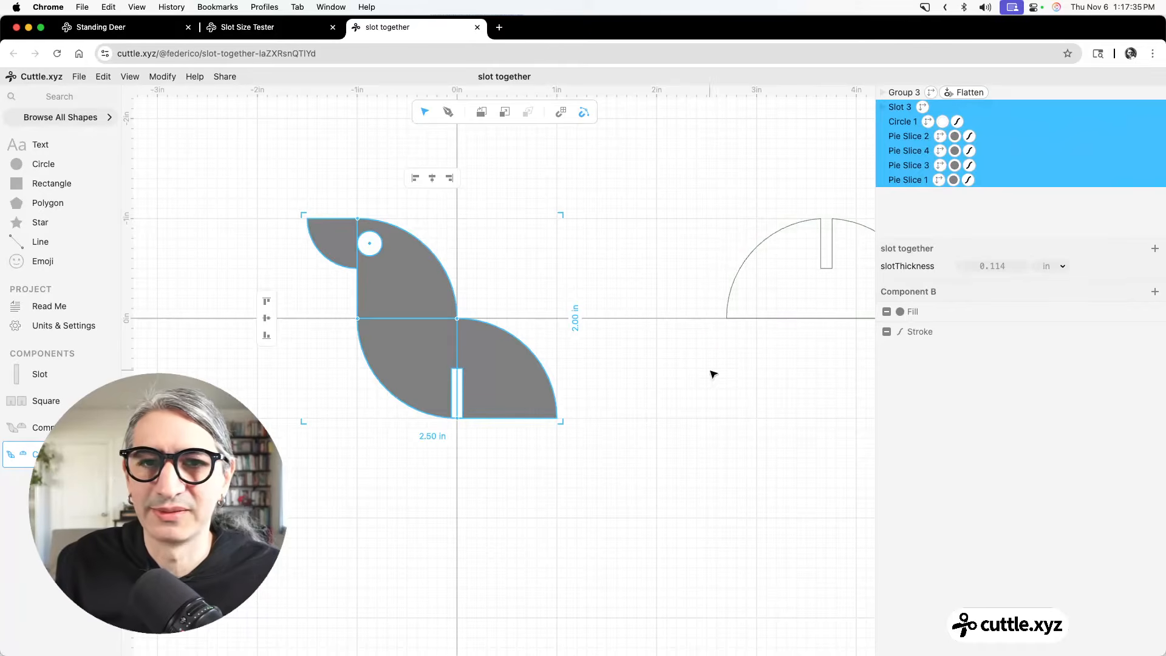
click(473, 367)
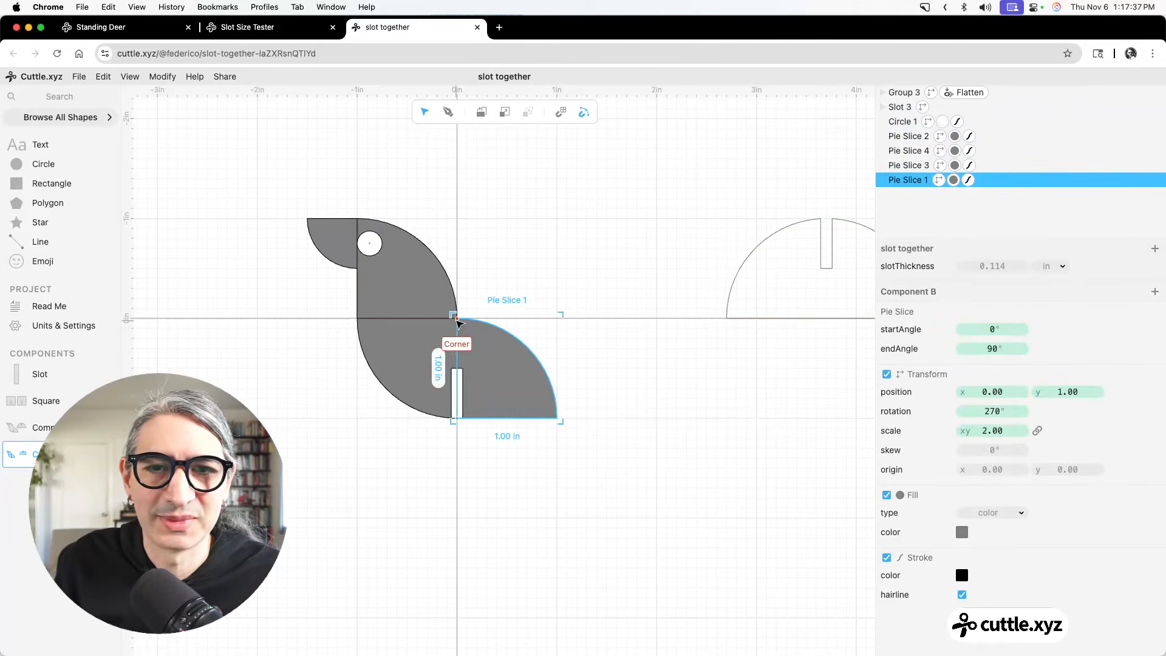
drag(459, 322, 634, 350)
Add a filled 1.00 in square and snap its top-left corner to the origin, filling the gap left by the lower-right quarter circle.
drag(52, 184, 608, 273)
click(887, 457)
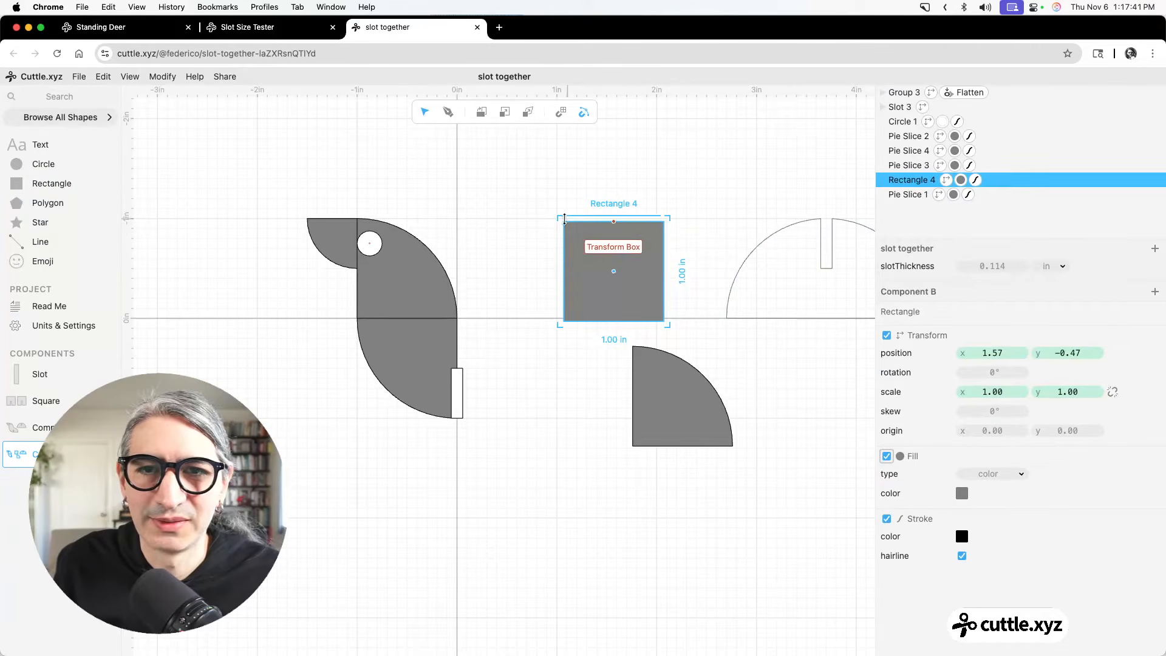
drag(563, 221, 457, 318)
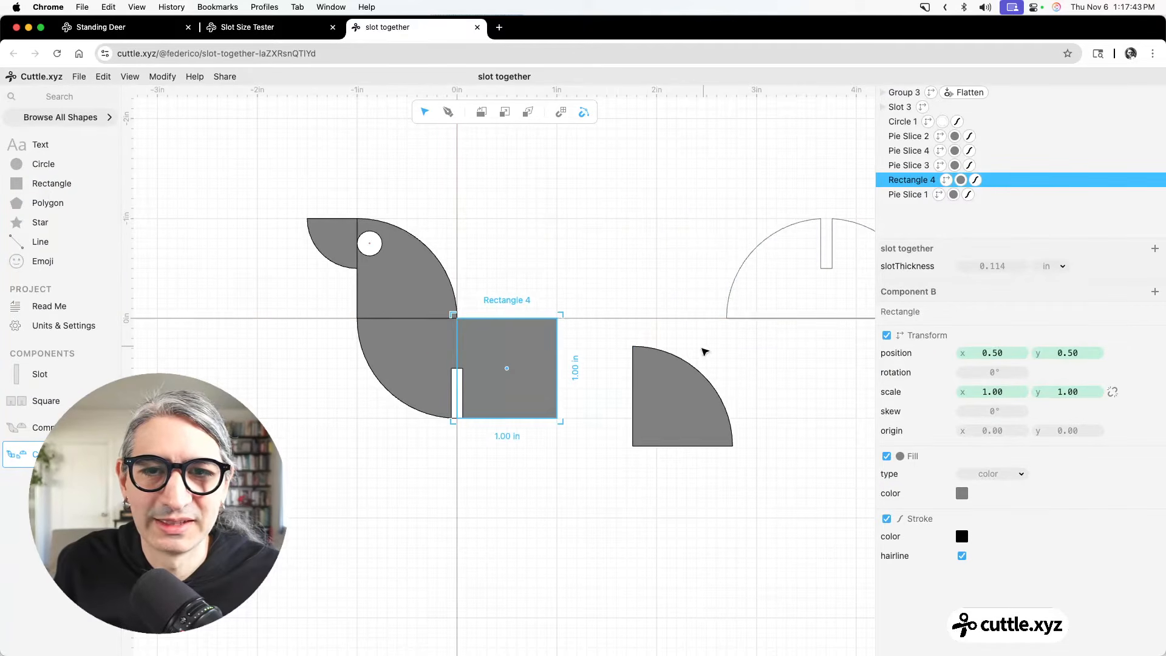
Snap the loose quarter circle to the square's upper-right corner and add a Slot at the square's lower-right corner.
drag(634, 348, 557, 318)
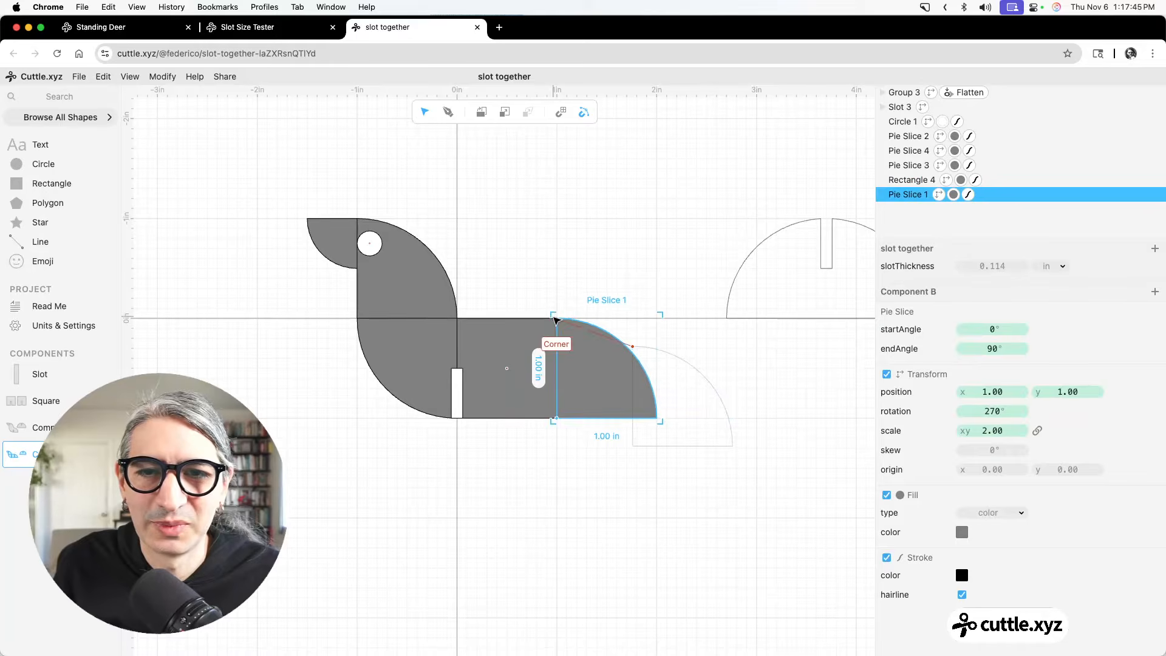
click(567, 247)
drag(16, 374, 560, 421)
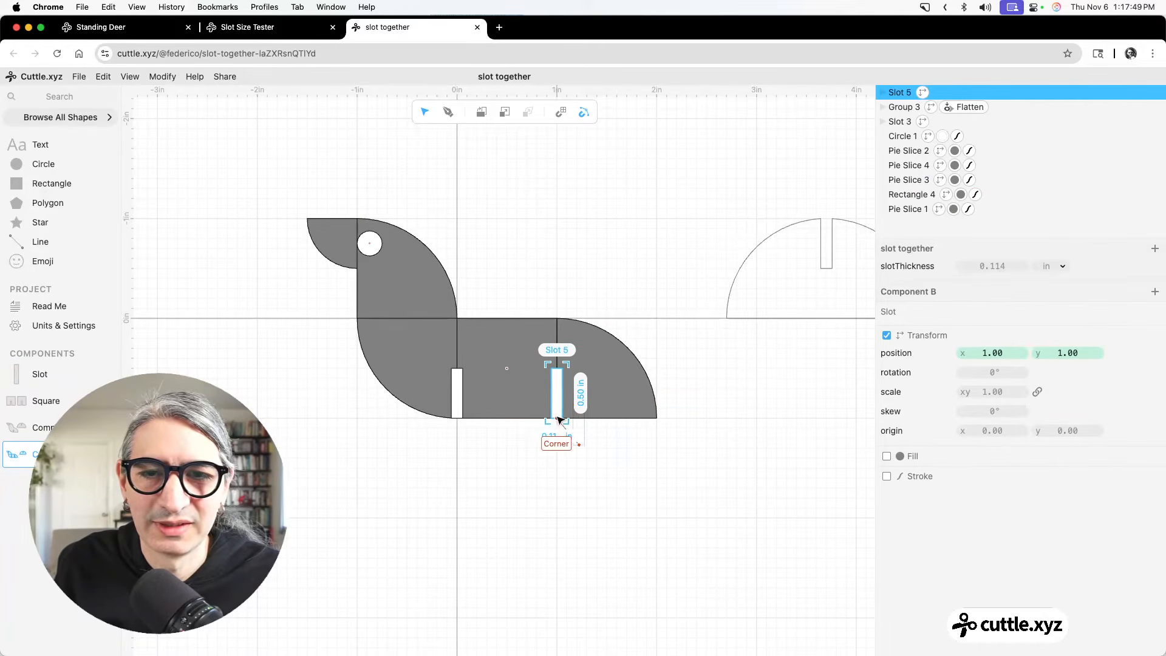
click(334, 201)
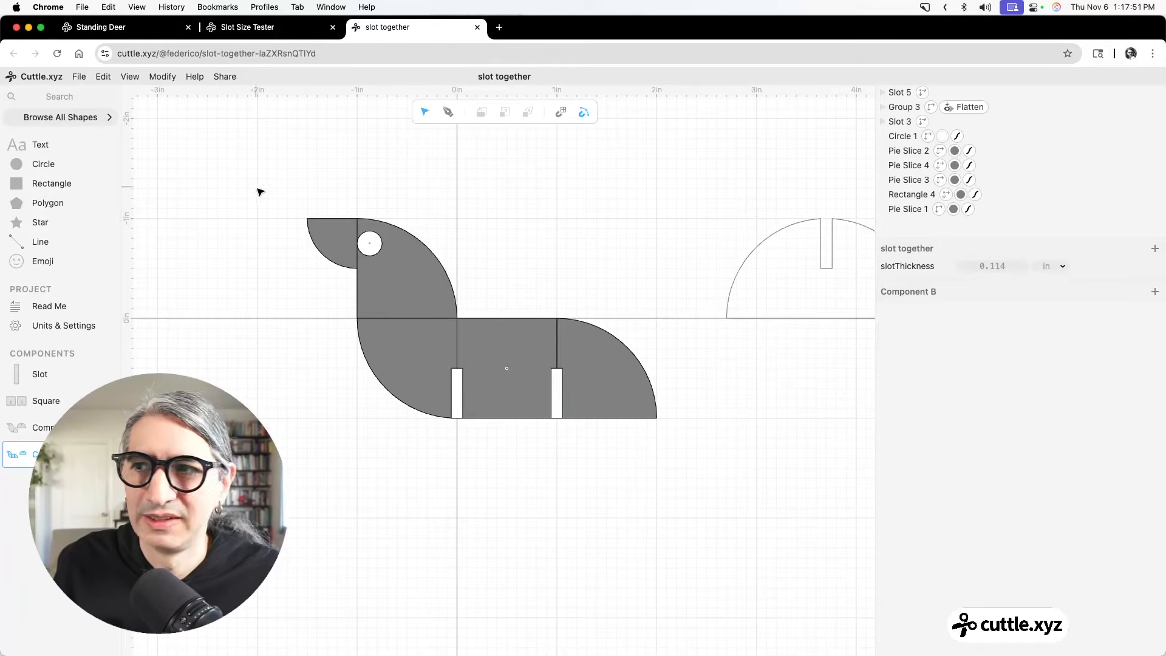
Apply Flatten to all the animal body shapes and slots, and enable strokeResult on the modifier.
drag(260, 192, 691, 493)
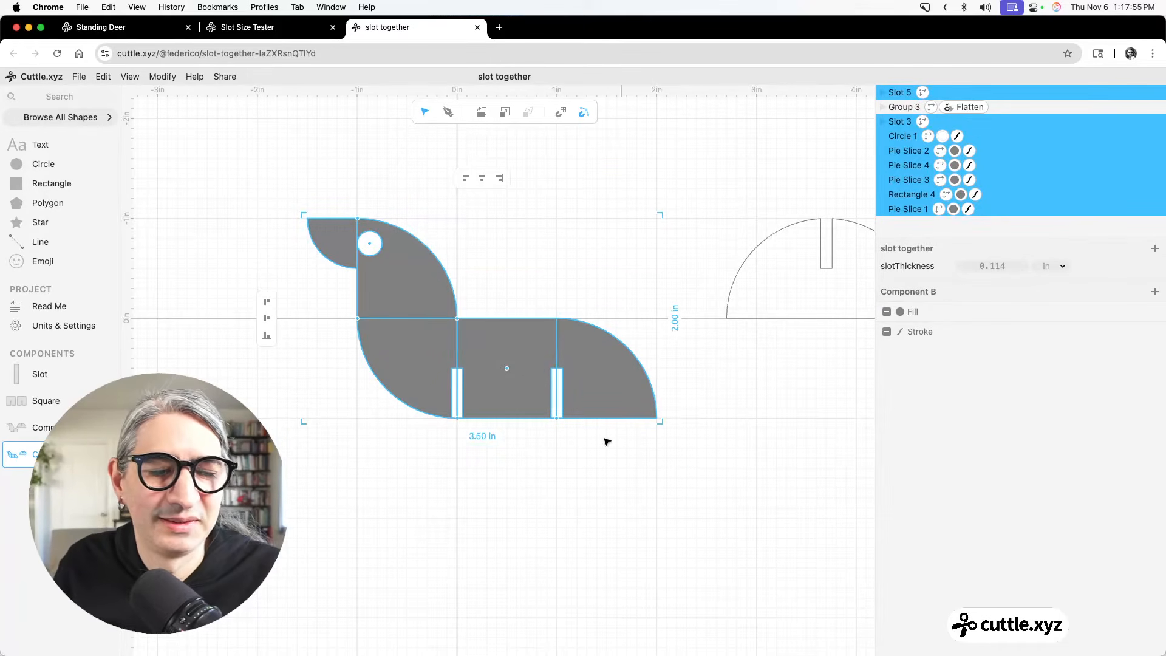
click(162, 77)
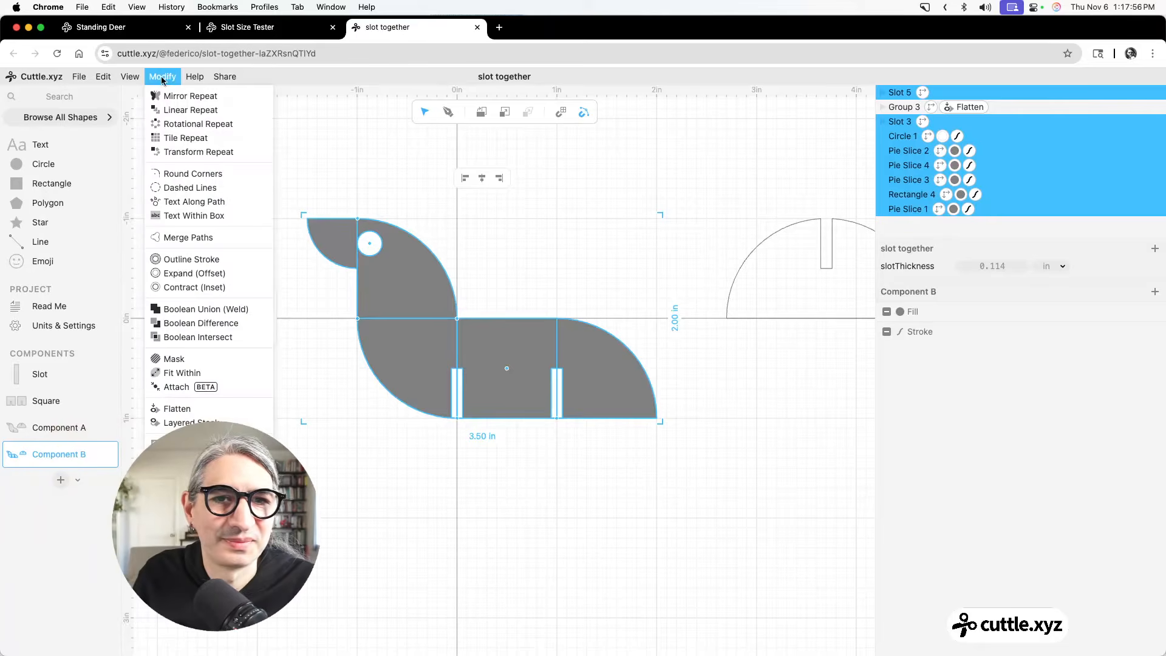
click(217, 407)
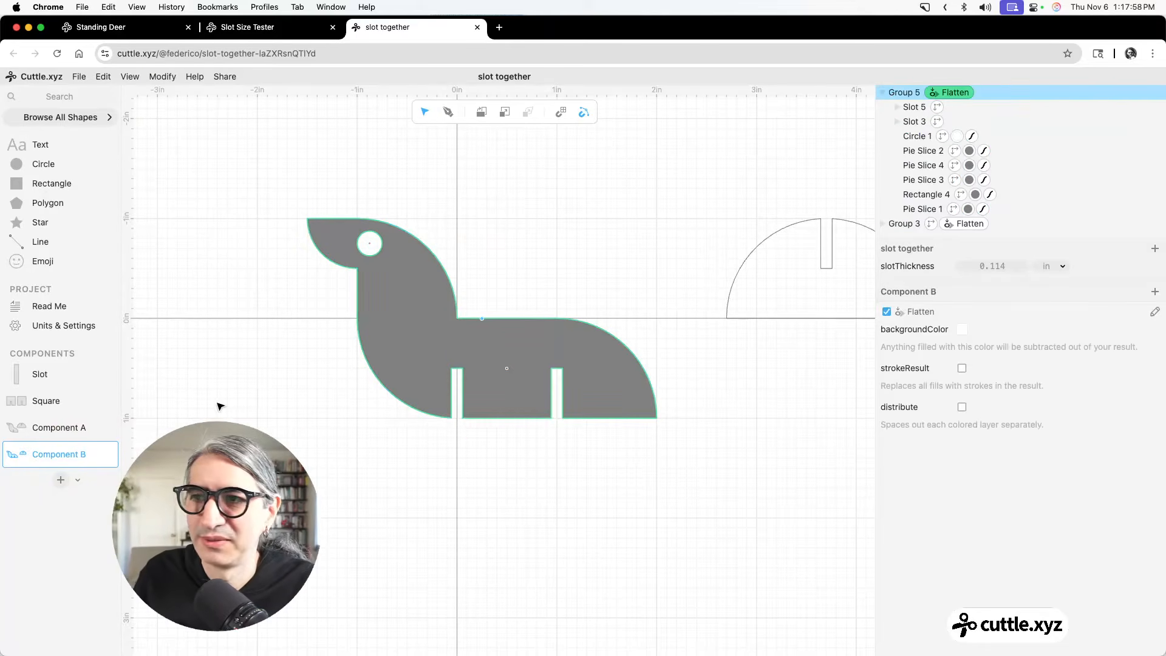
click(962, 369)
click(700, 465)
Duplicate the slotted semicircle and place the copy above the body's back.
click(814, 297)
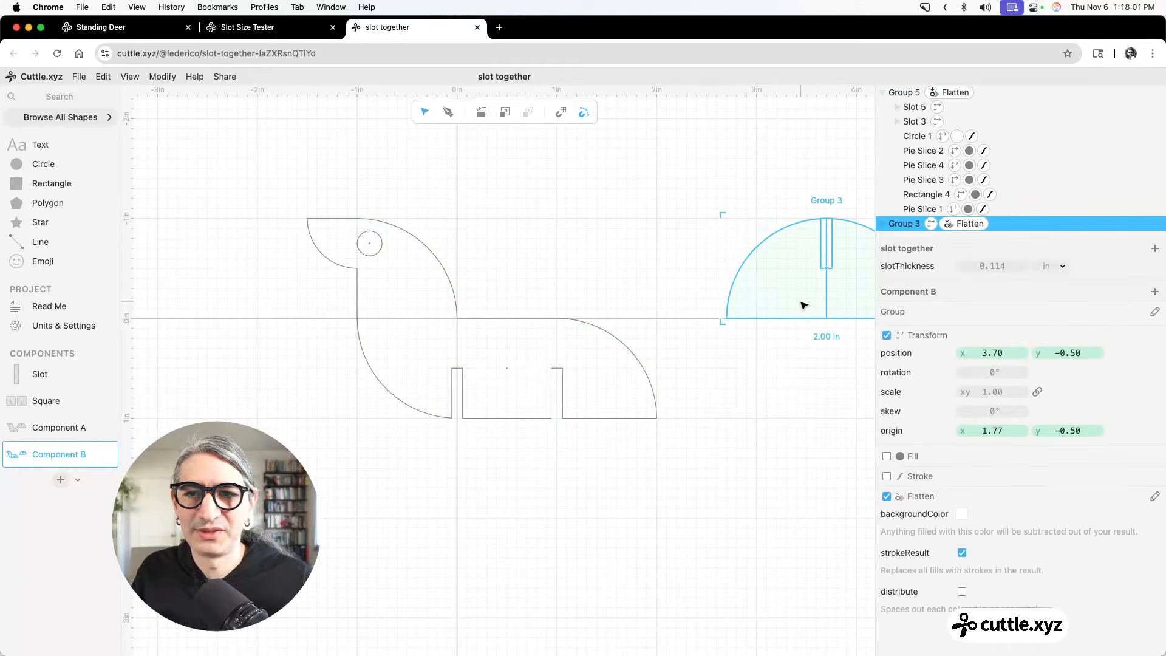
key(super+d)
drag(808, 310, 564, 250)
click(738, 440)
scroll(685, 398, down, 4)
drag(708, 411, 618, 348)
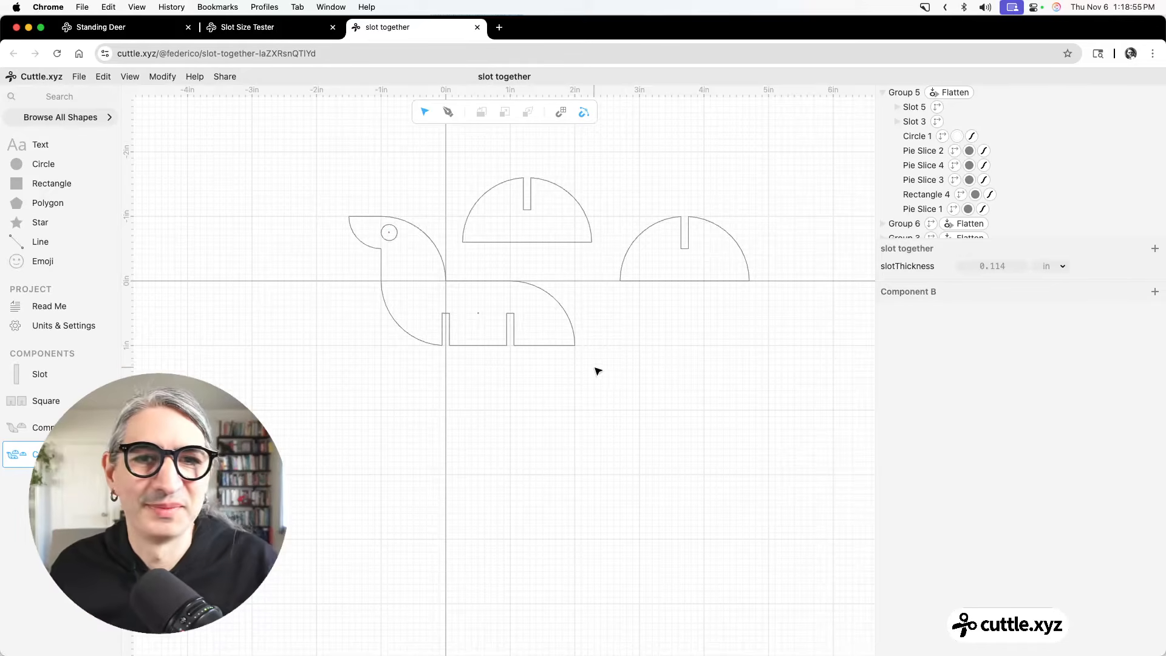
Create a new blank component and consult the Standing Deer template for reference before returning to the slot together project.
scroll(587, 381, up, 3)
drag(587, 381, 576, 330)
click(61, 498)
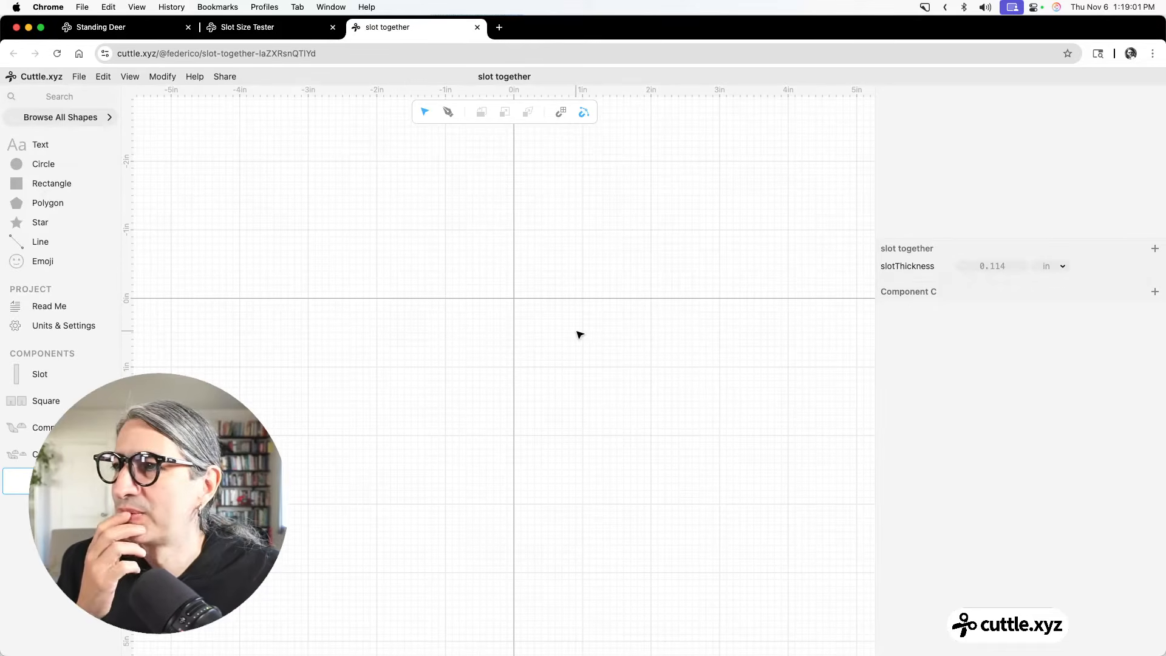
click(119, 25)
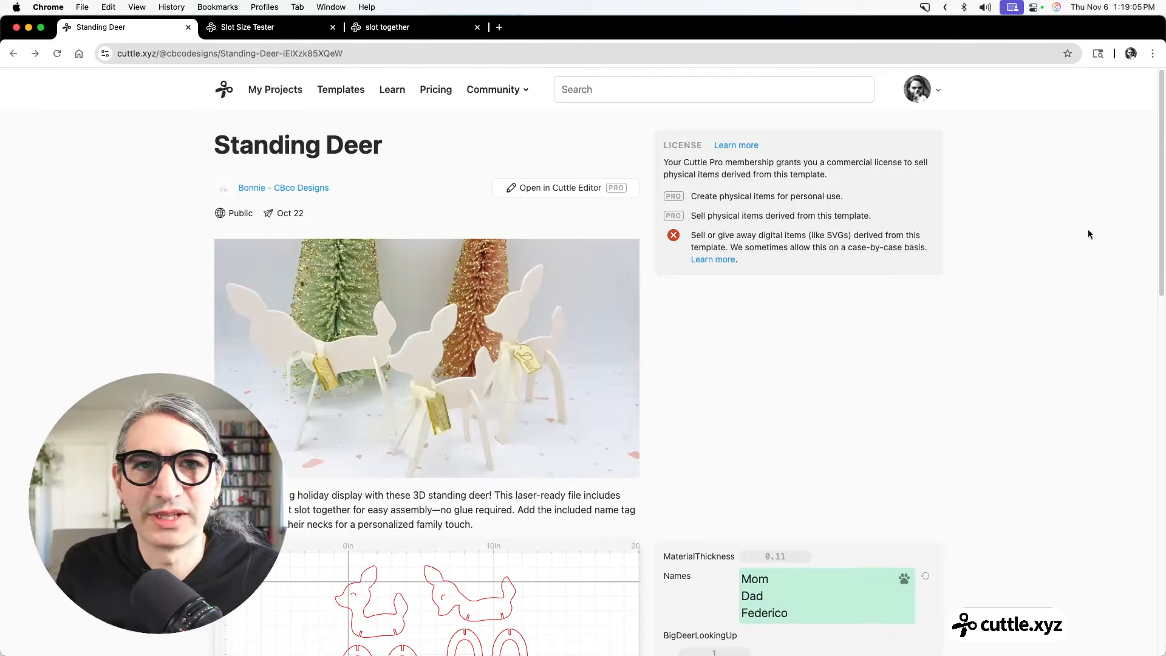
click(395, 27)
drag(622, 320, 642, 382)
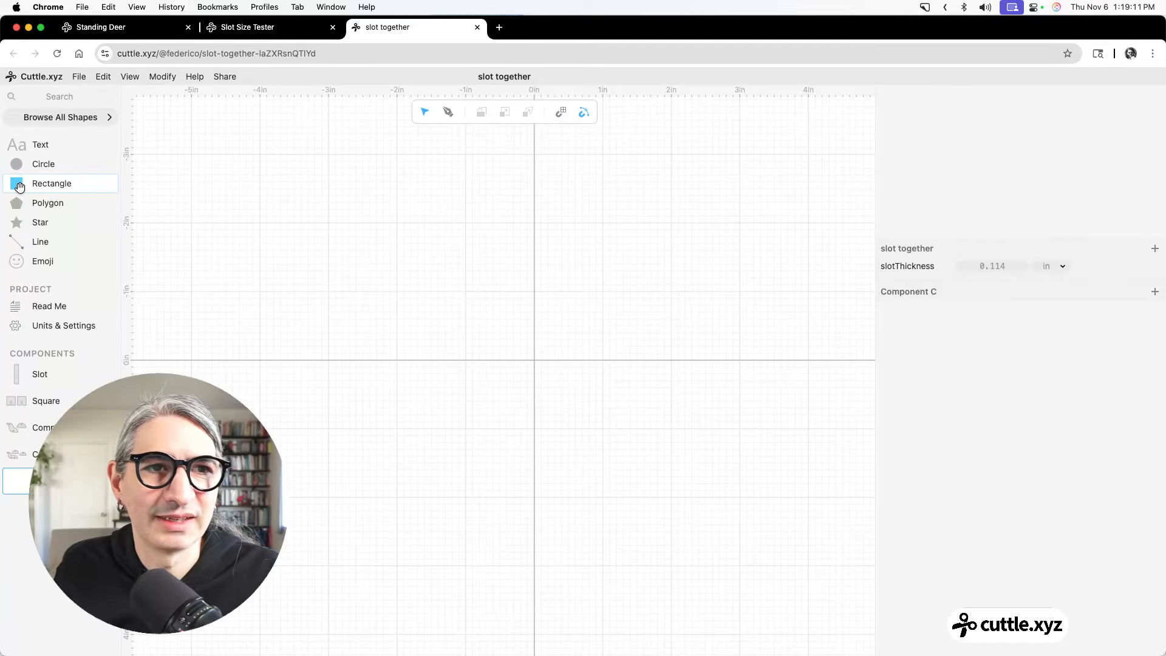
Add a rectangle centred on the origin and set its width to 2 in.
drag(17, 184, 537, 364)
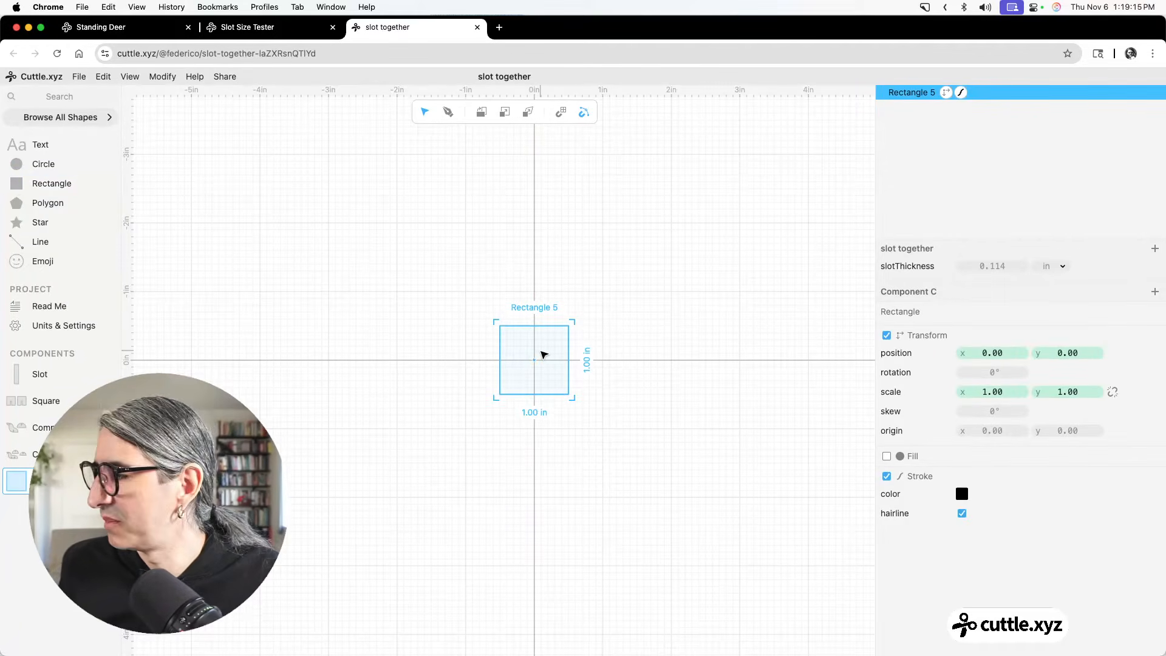
scroll(569, 396, up, 3)
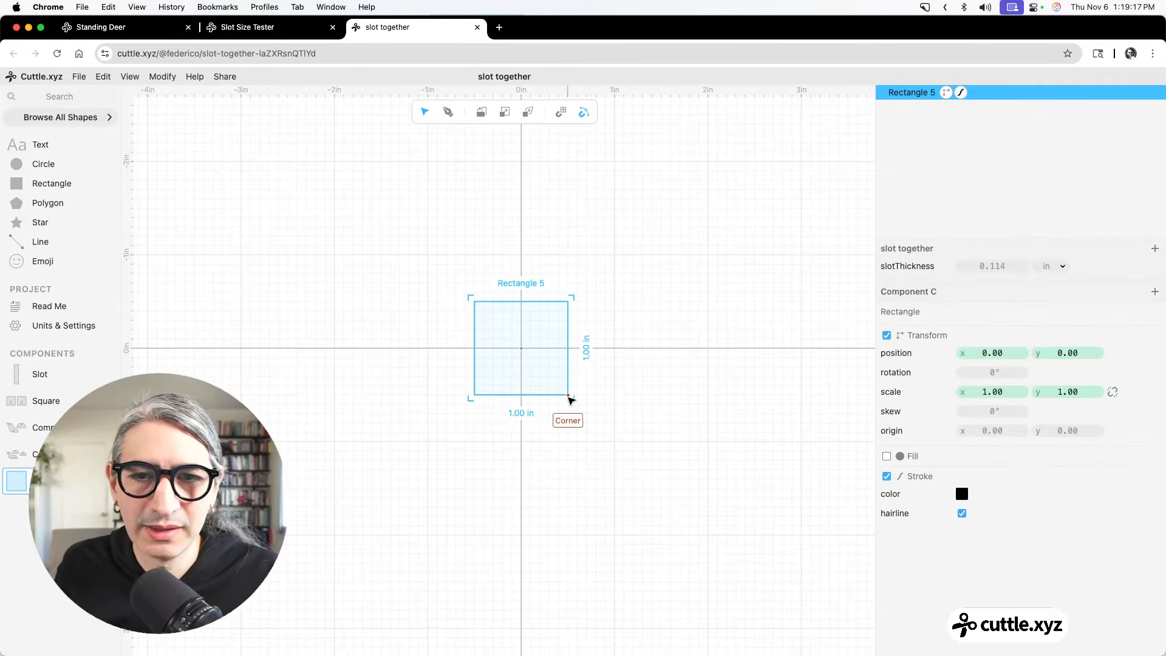
click(529, 413)
text(2)
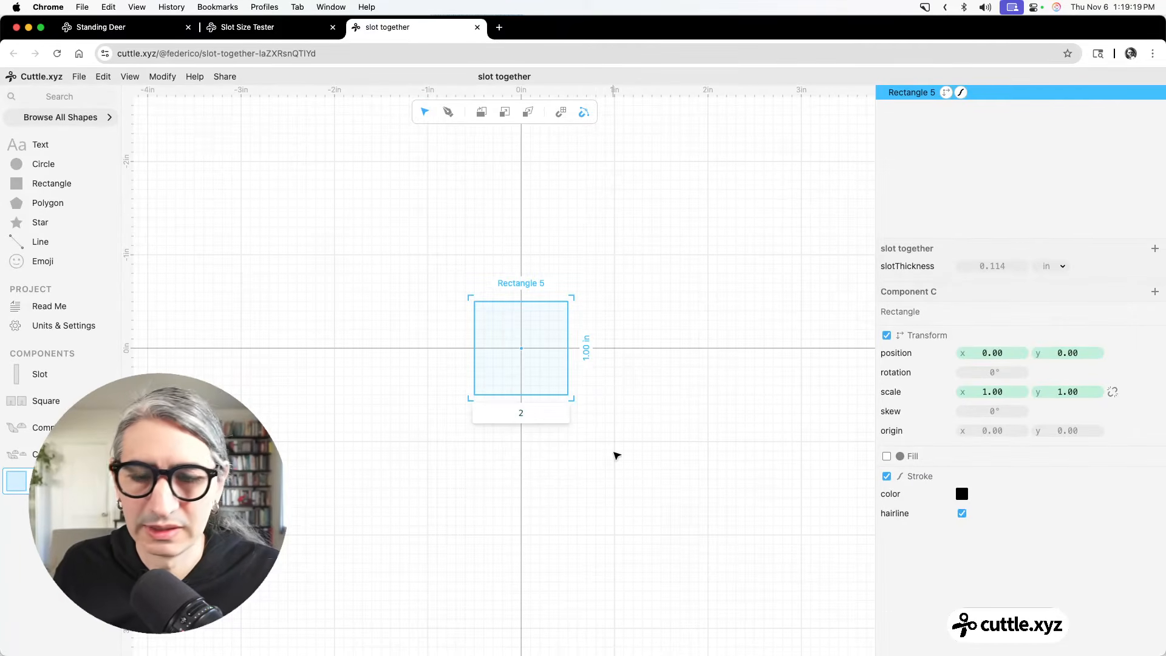
key(Return)
click(601, 436)
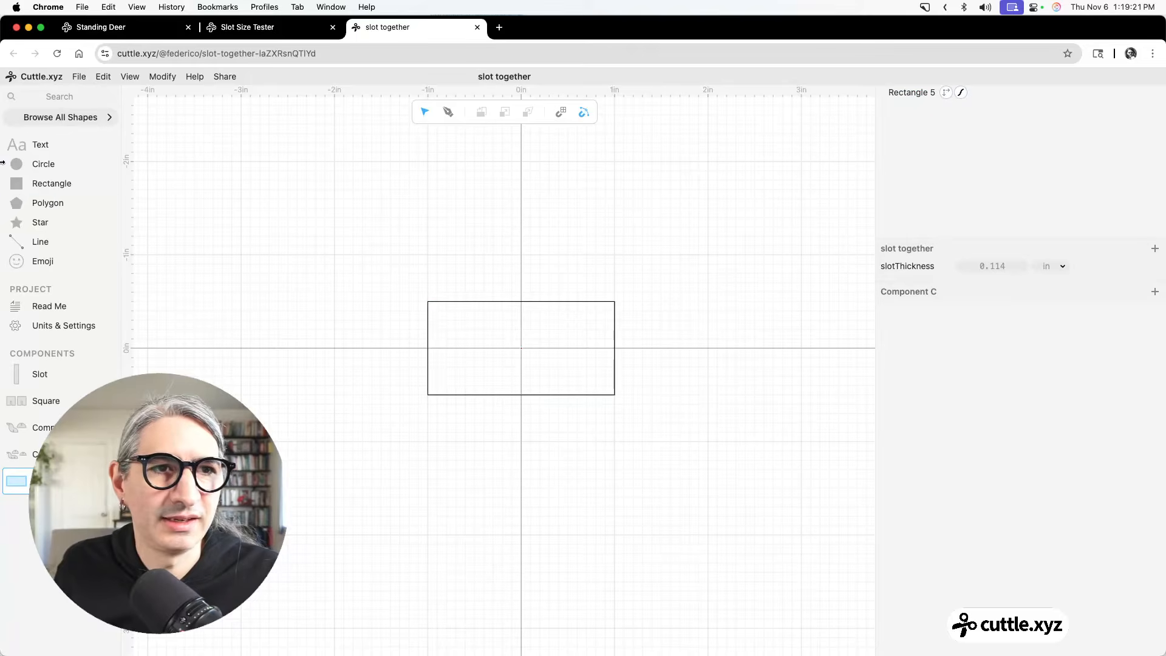
Add a second rectangle with a linked scale of 0.5 and snap its lower-left corner to the body's upper-left corner.
drag(52, 183, 492, 236)
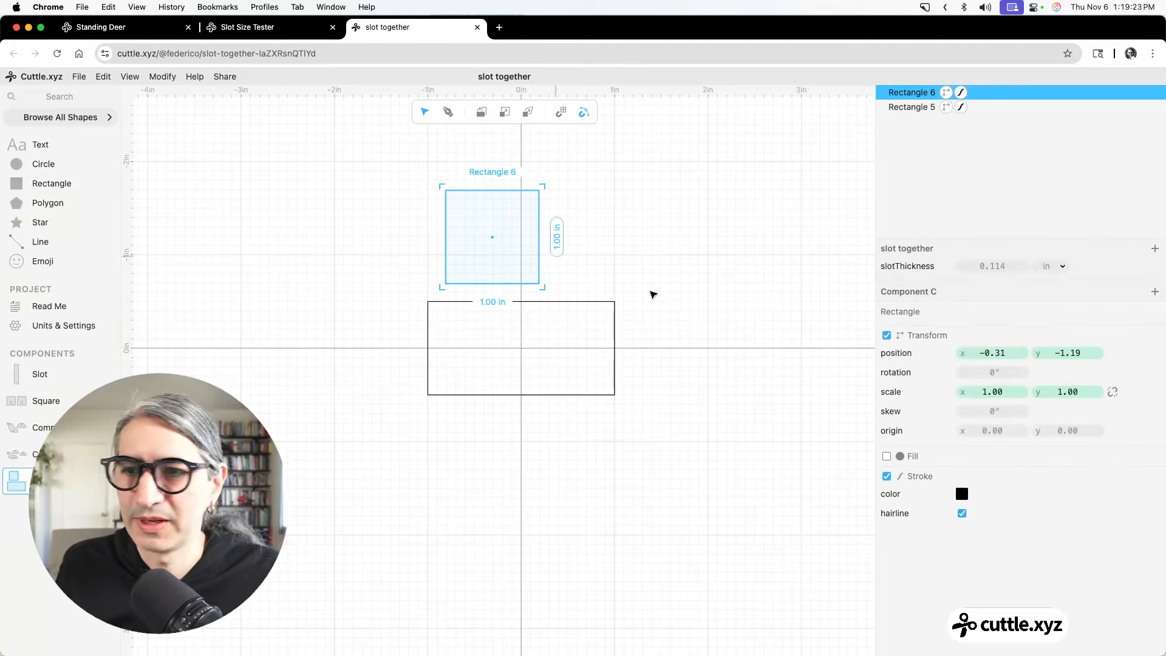
click(1112, 392)
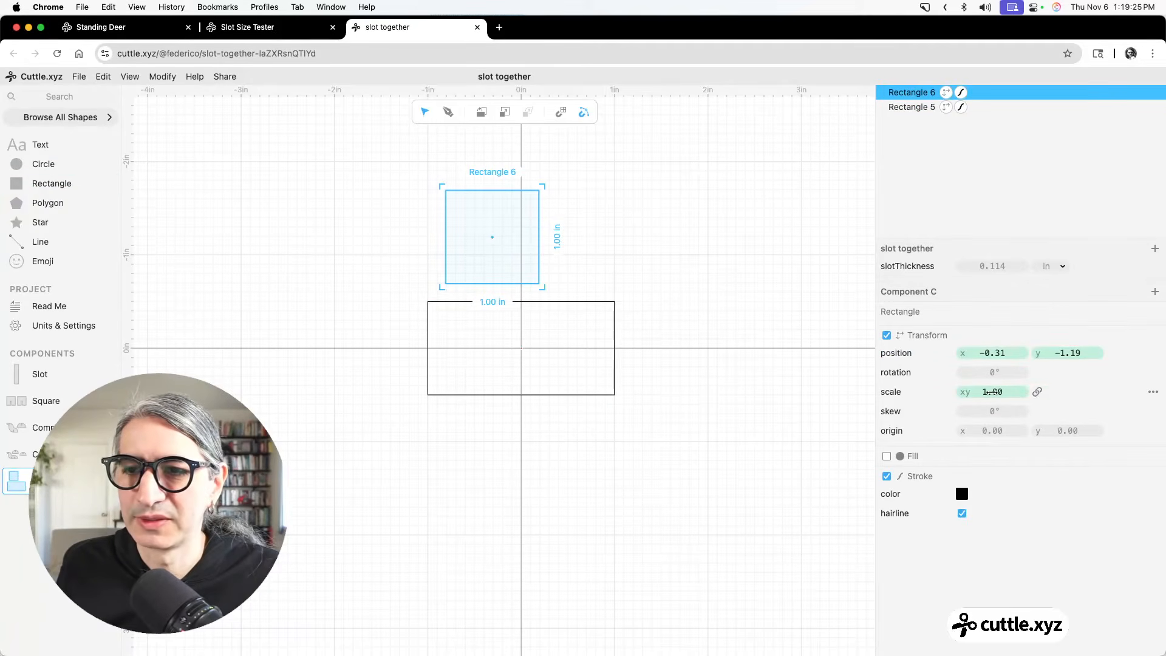
click(991, 392)
text(0.)
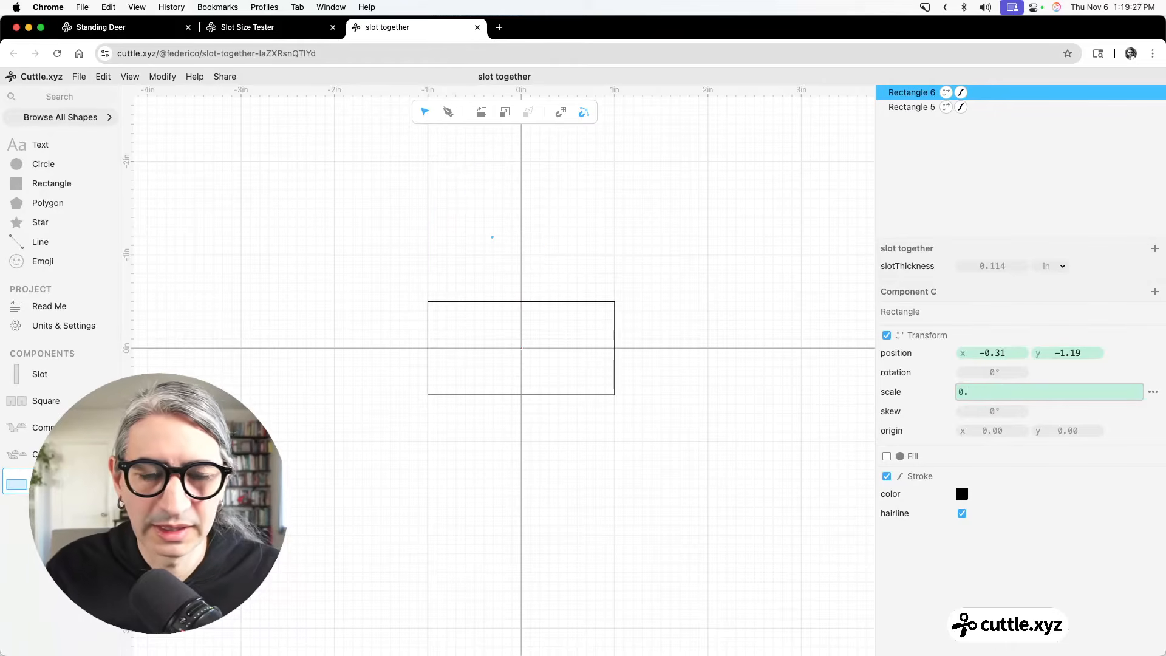
text(5)
key(Return)
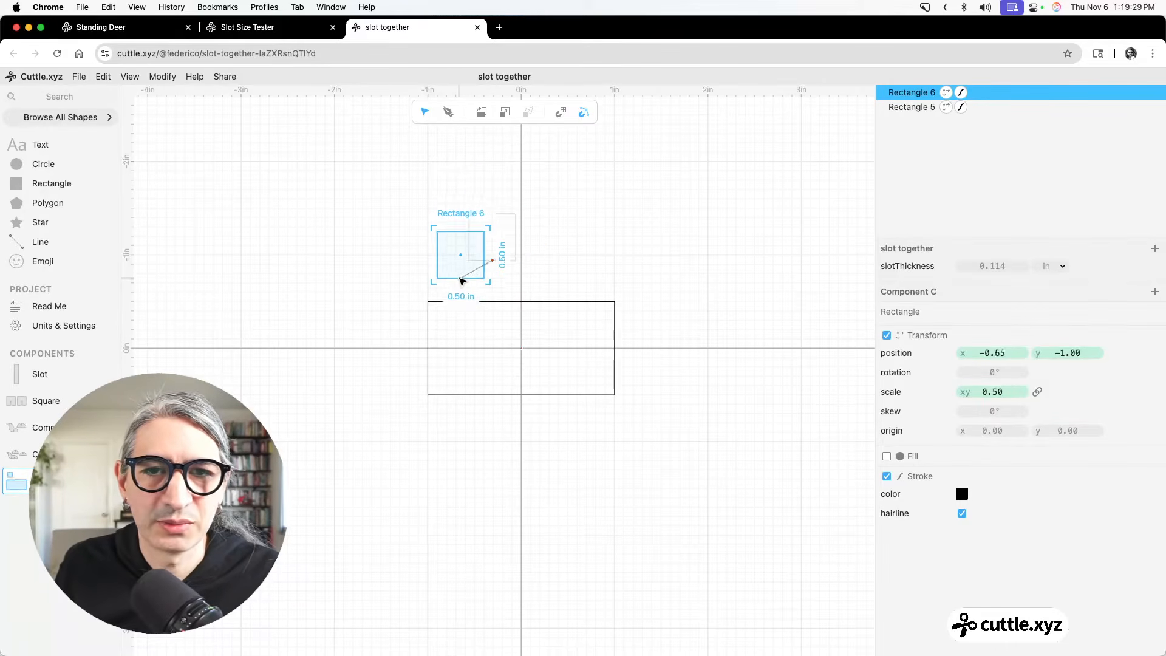
drag(462, 281, 429, 302)
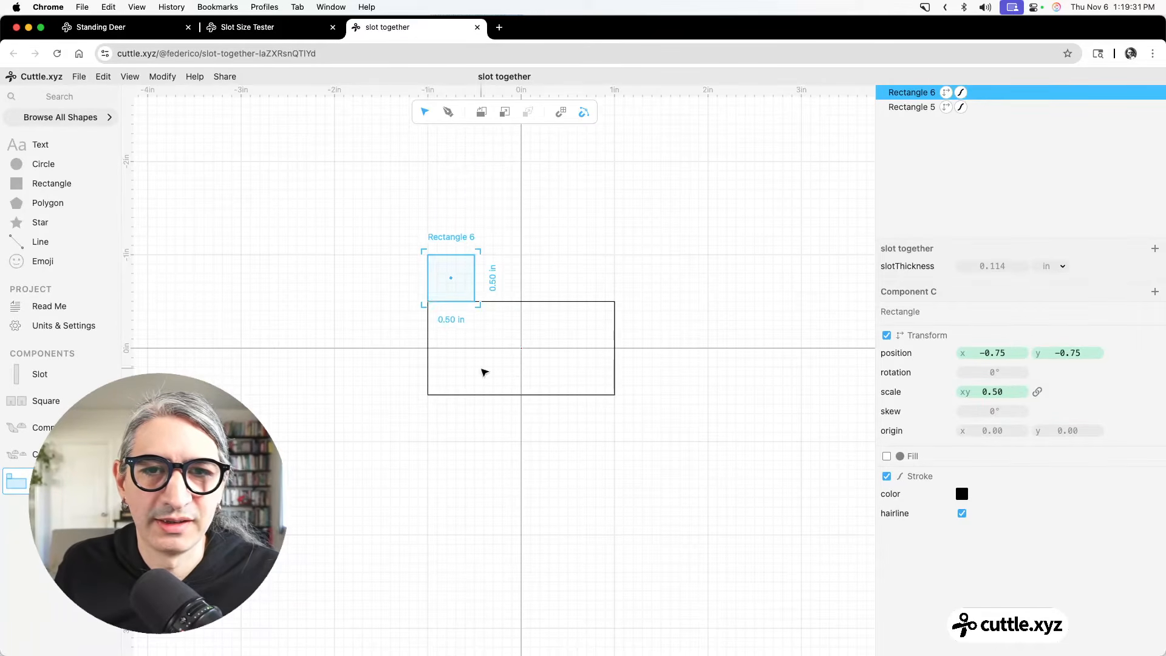
click(484, 373)
Duplicate the small square, move the copy above it, and set the copy's width to 1 in.
scroll(493, 375, up, 3)
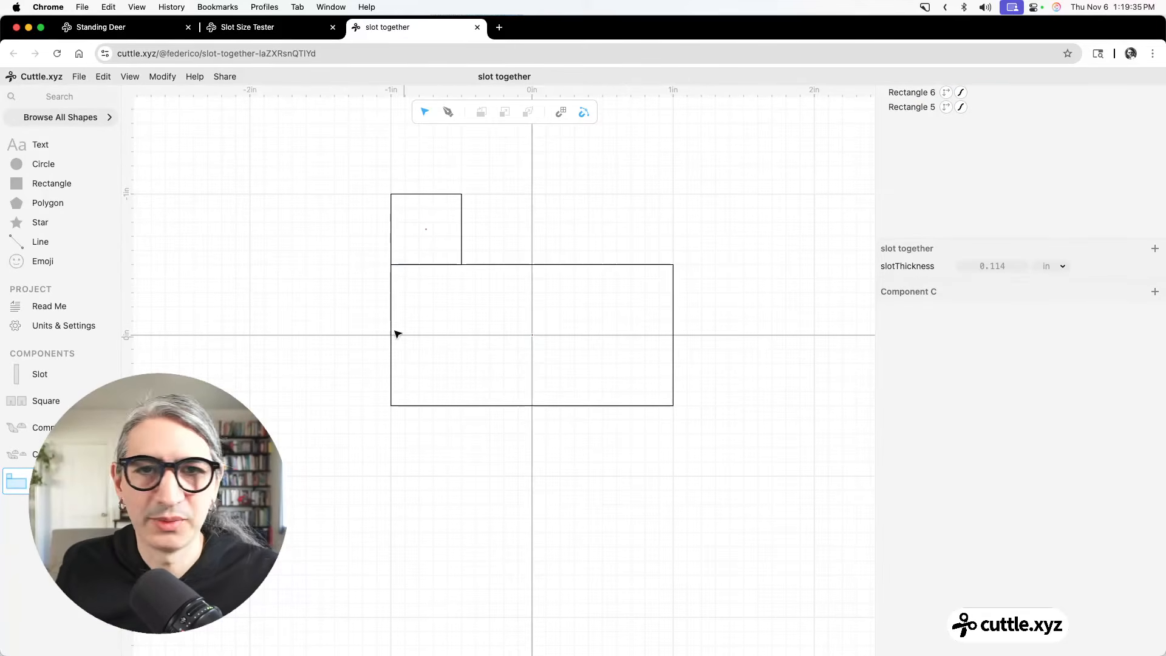
click(444, 194)
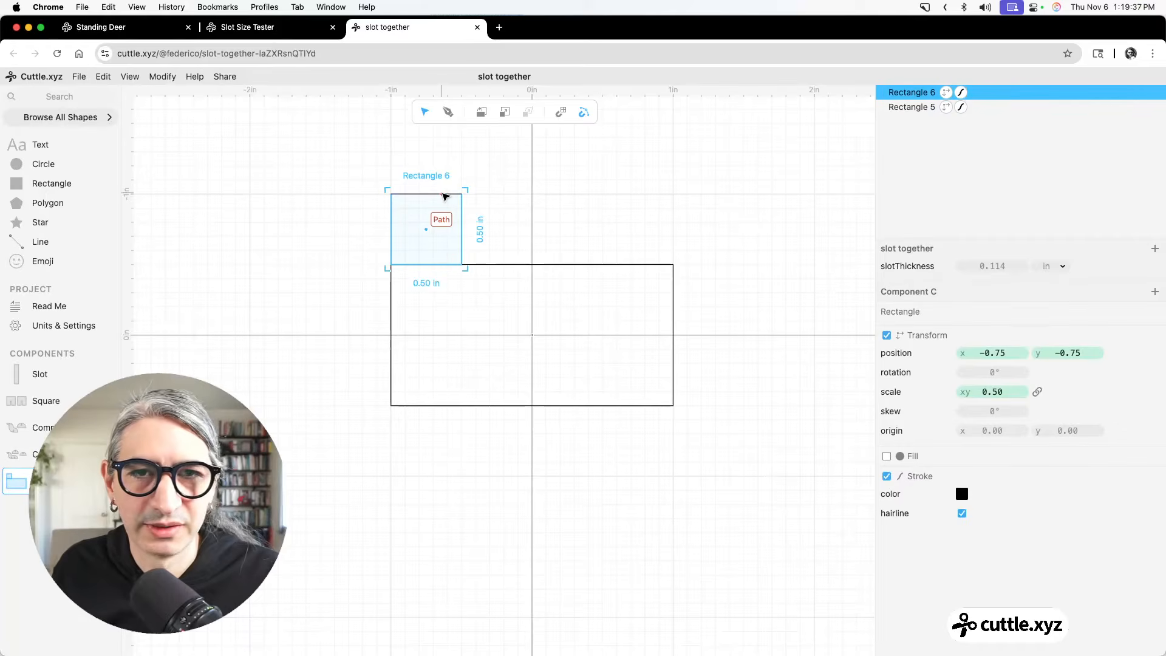
right_click(444, 195)
click(490, 243)
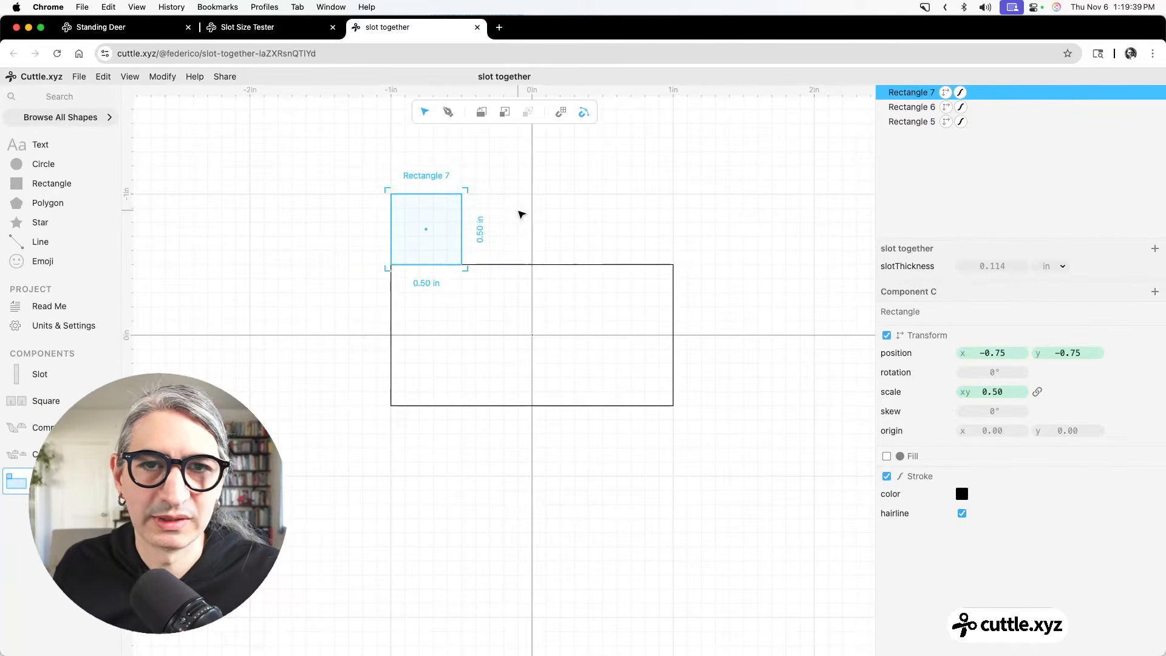
drag(520, 213, 528, 293)
drag(429, 315, 439, 227)
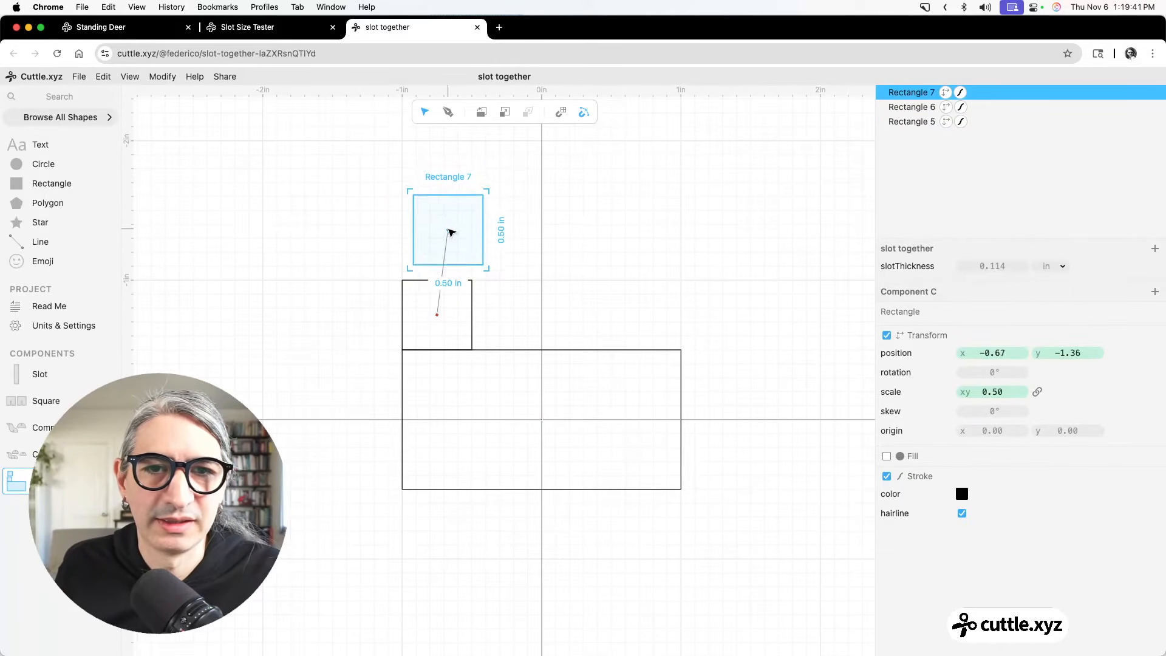
click(447, 278)
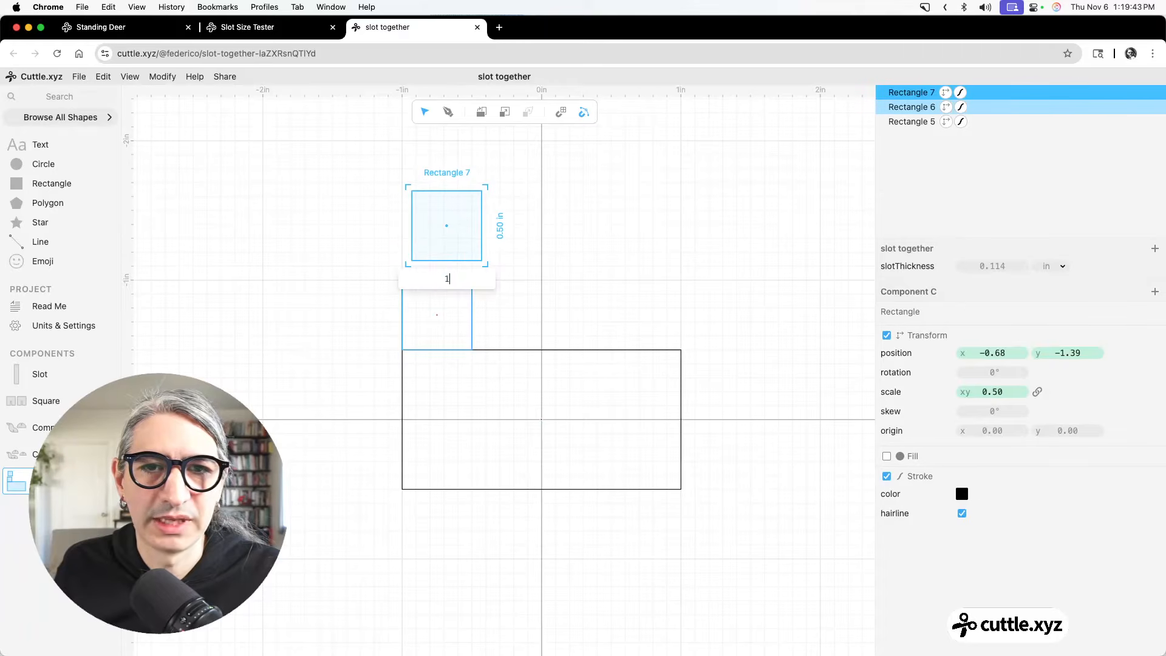
key(Return)
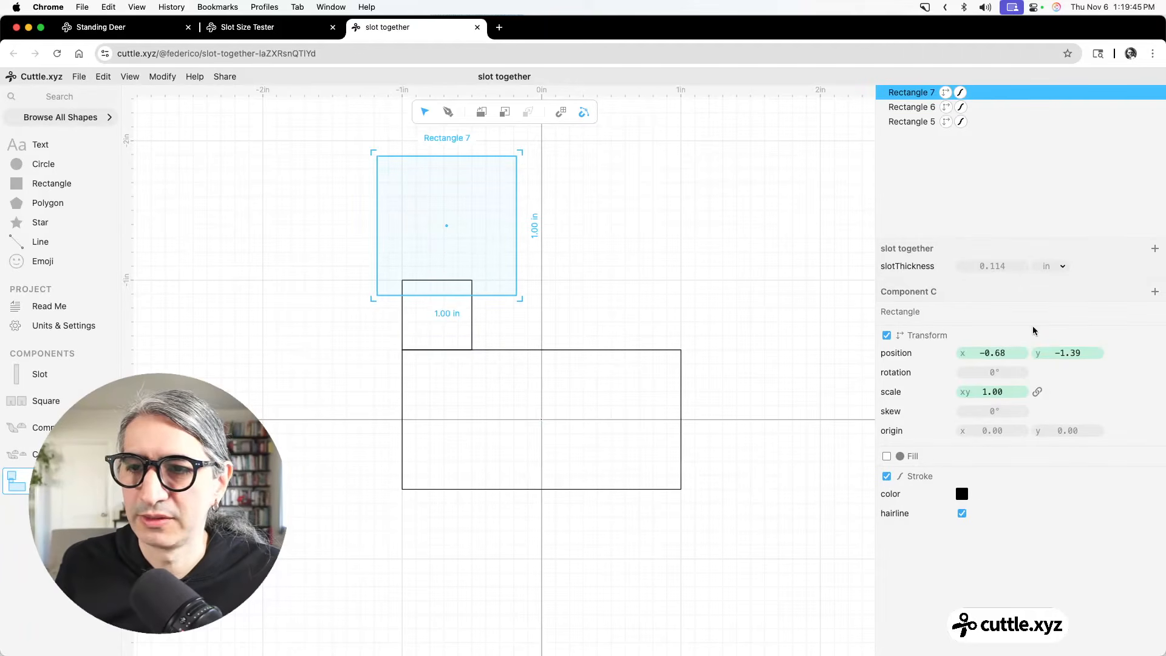
Unlink the copy's scale, set it to x 1 and y 0.5, and snap its lower-right corner to the small square's upper-right corner.
click(1037, 391)
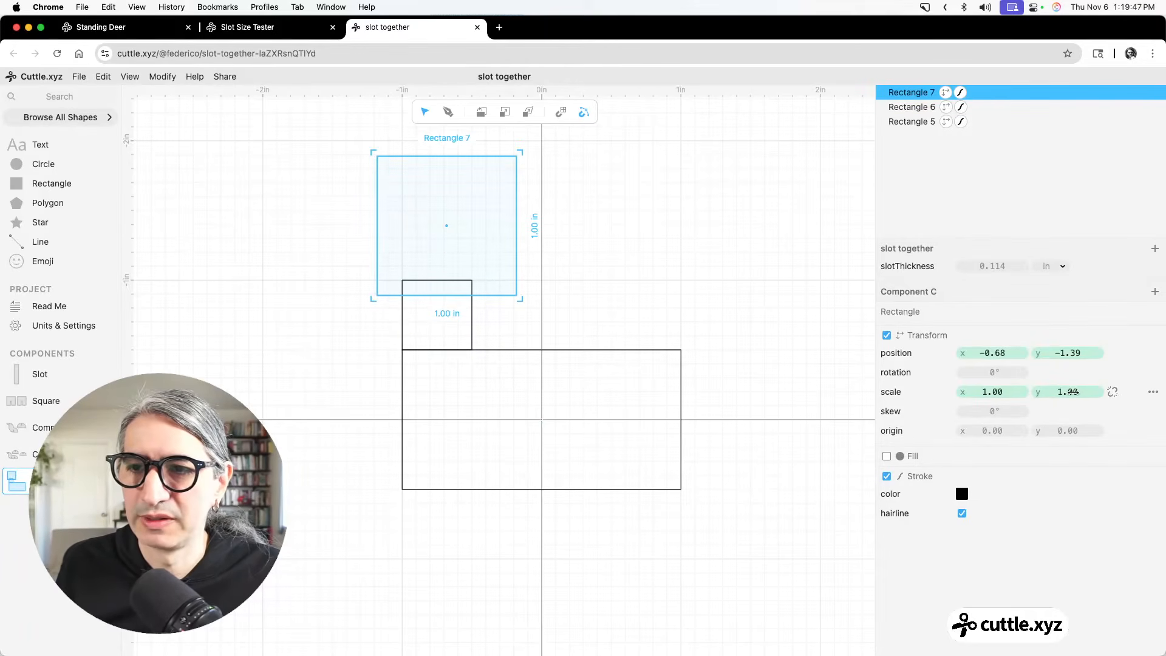
click(1072, 391)
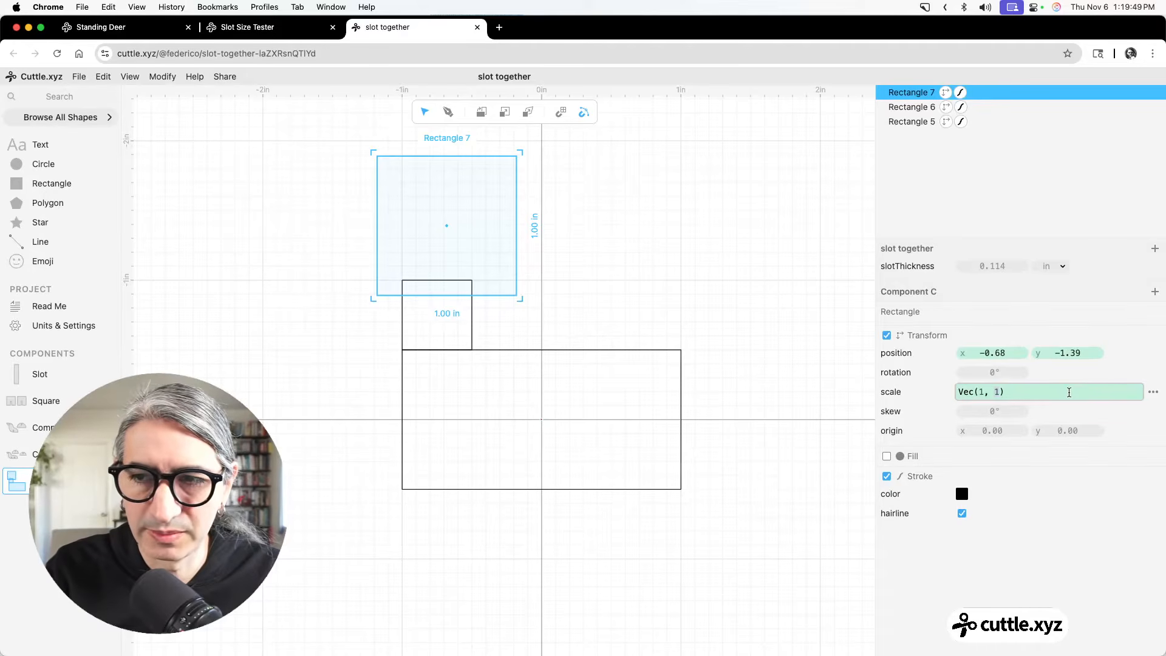
key(BackSpace)
text(0.5)
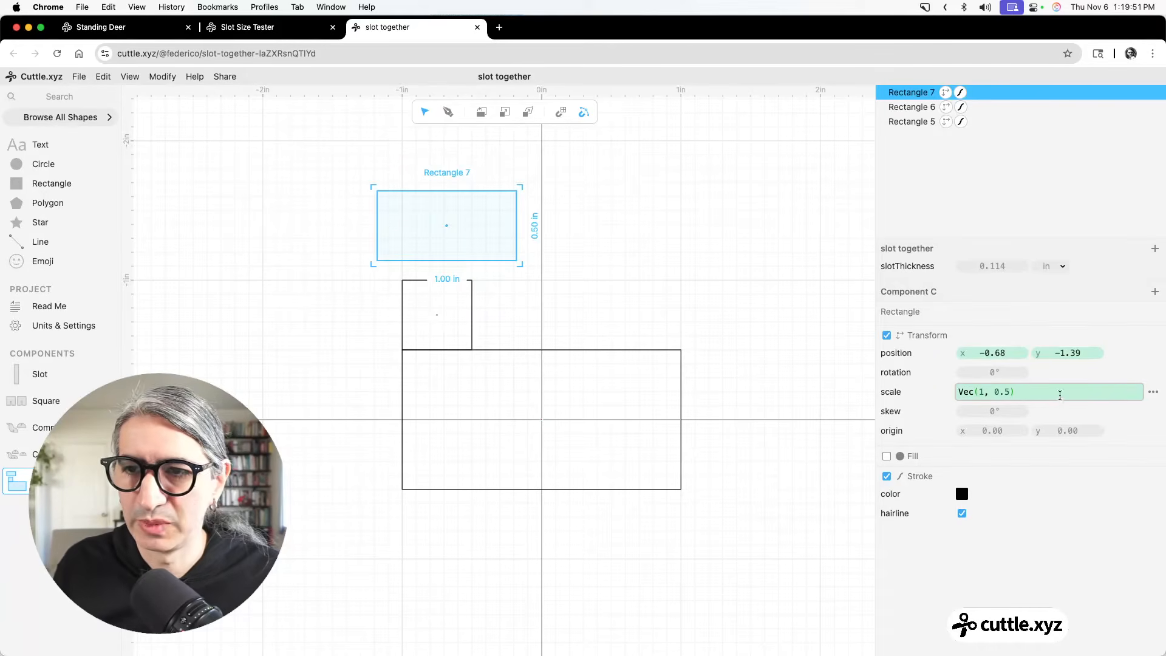
drag(535, 201, 503, 209)
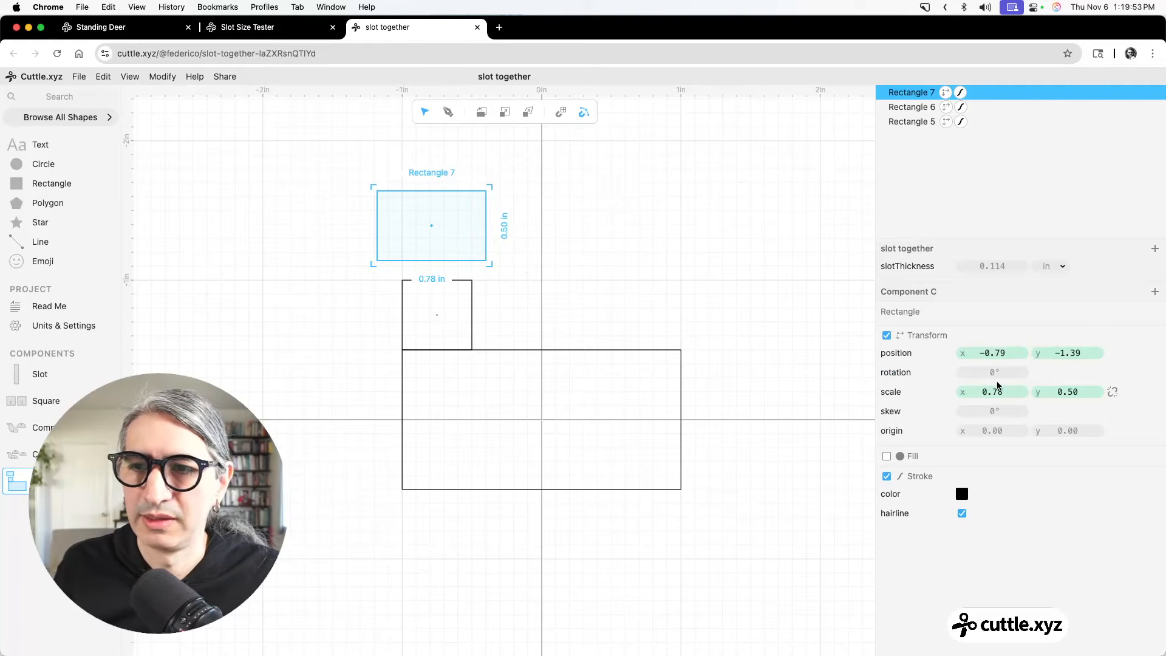
click(996, 392)
text(1,)
click(736, 258)
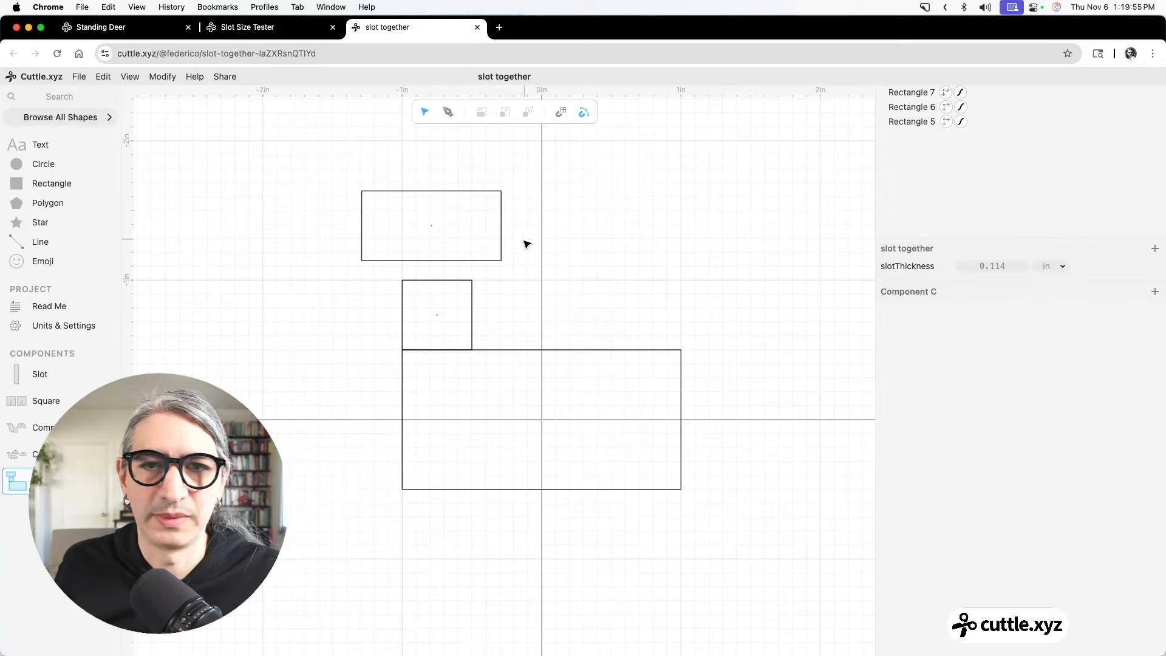
drag(503, 260, 472, 280)
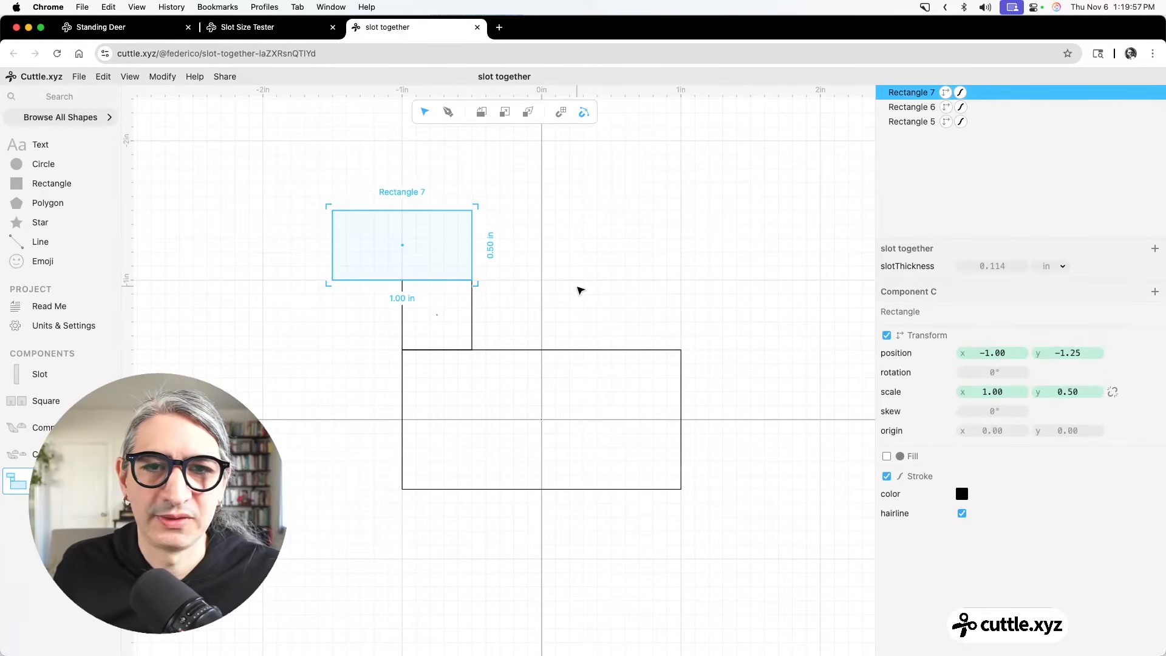
click(578, 289)
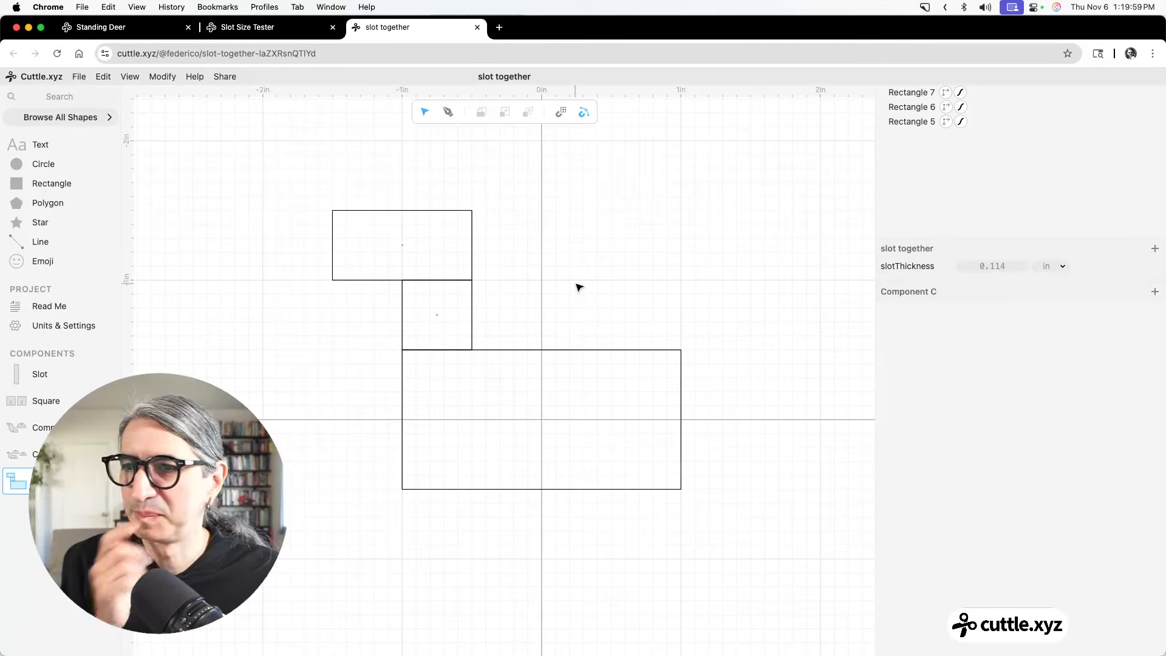
Enable Fill on all three rectangles of the new component.
drag(270, 151, 723, 574)
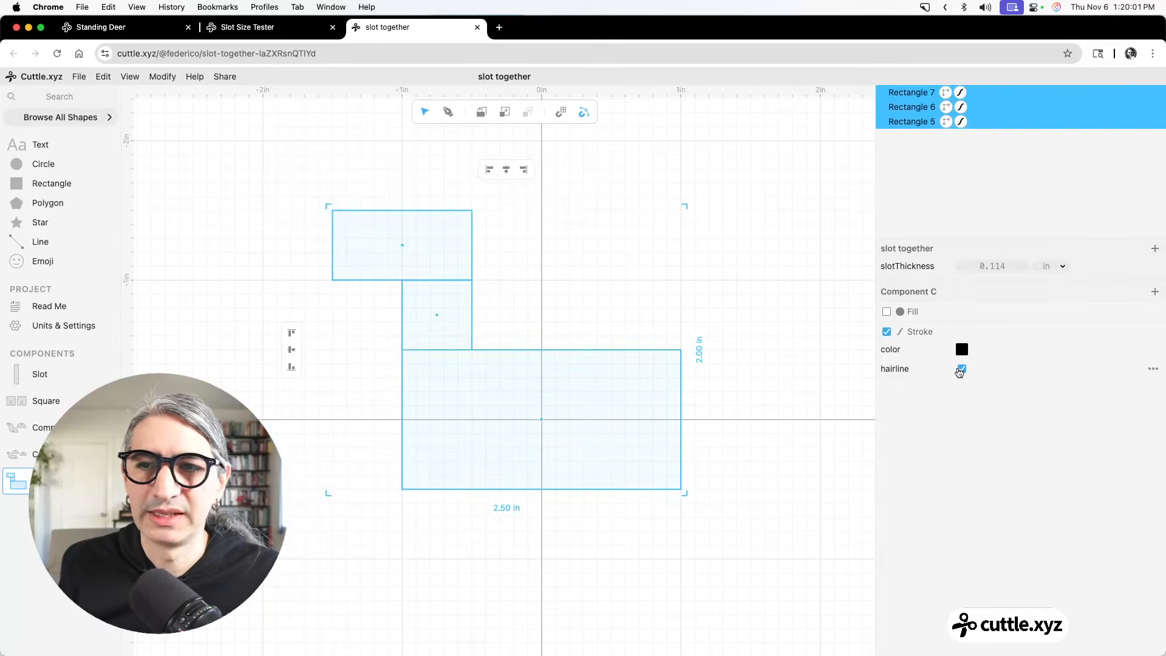
click(887, 313)
click(788, 330)
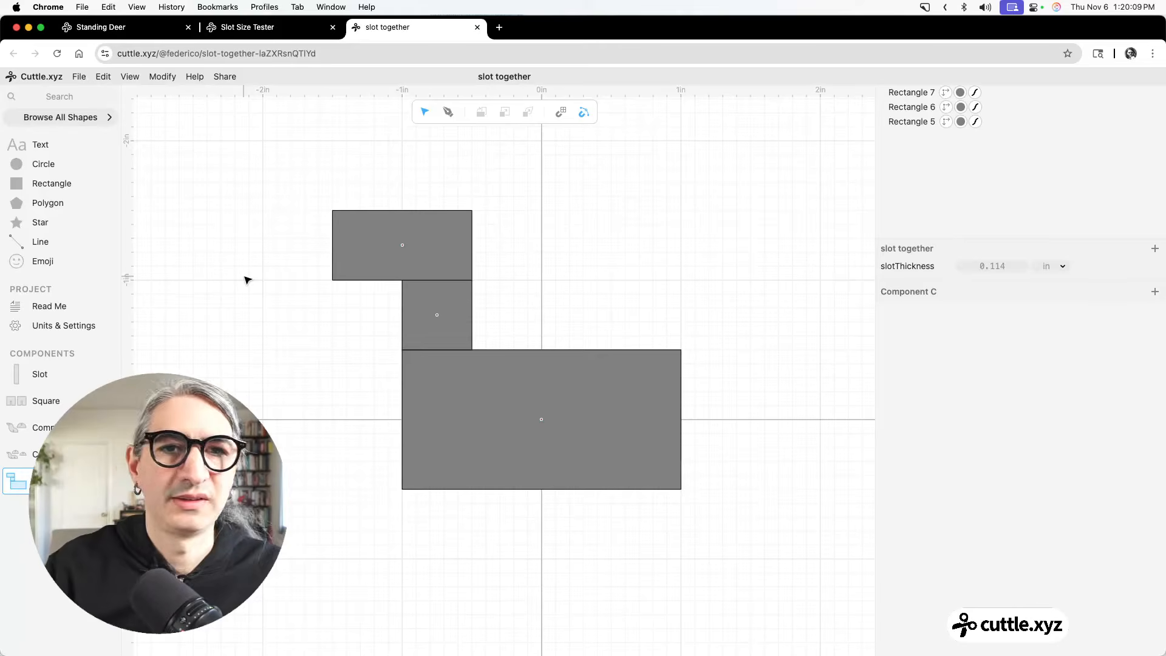
Add a circle centred on the head rectangle and set its scale to 0.25.
drag(37, 164, 404, 249)
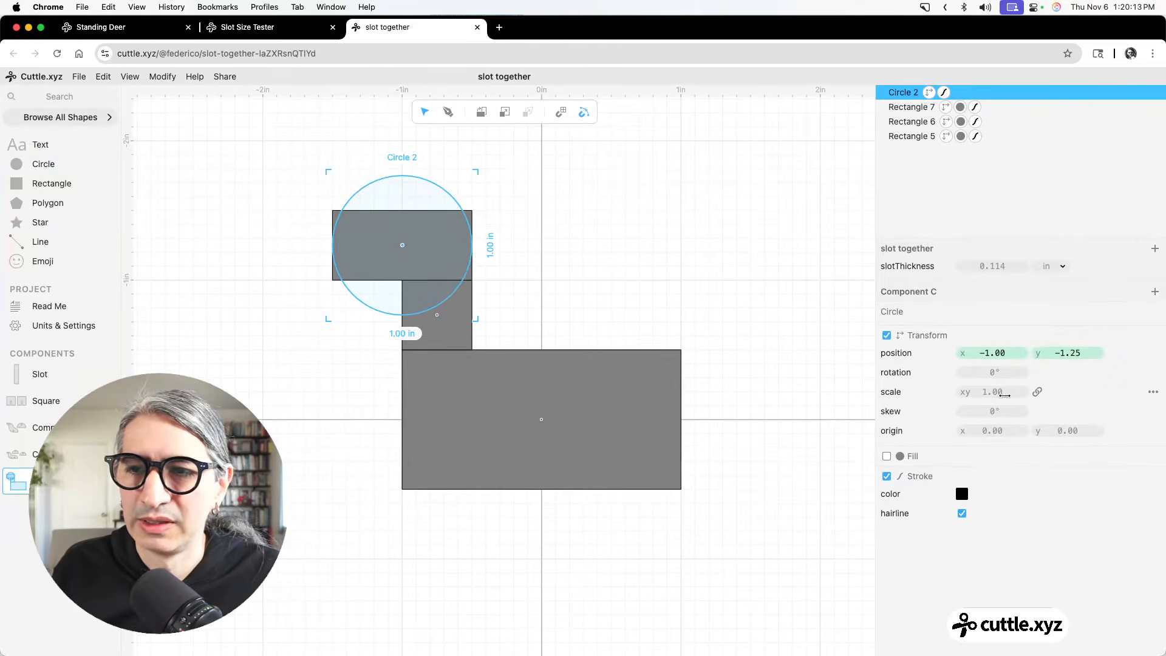
click(1004, 394)
text(0.25)
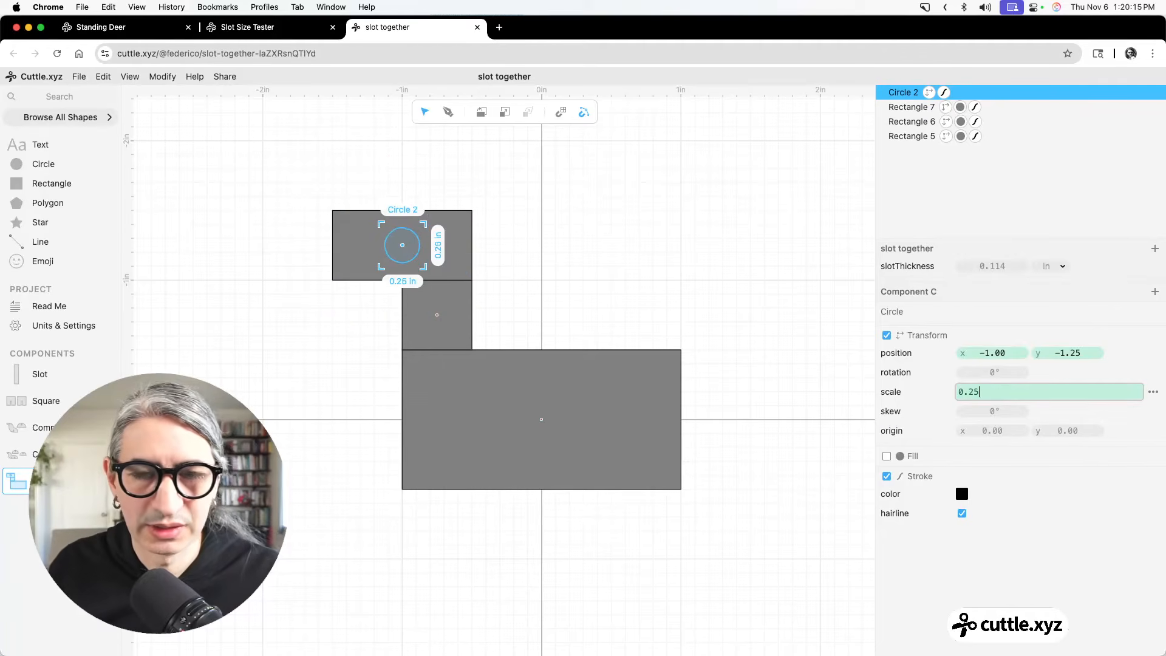
Enable Fill on the eye circle and set its fill color to white.
click(887, 457)
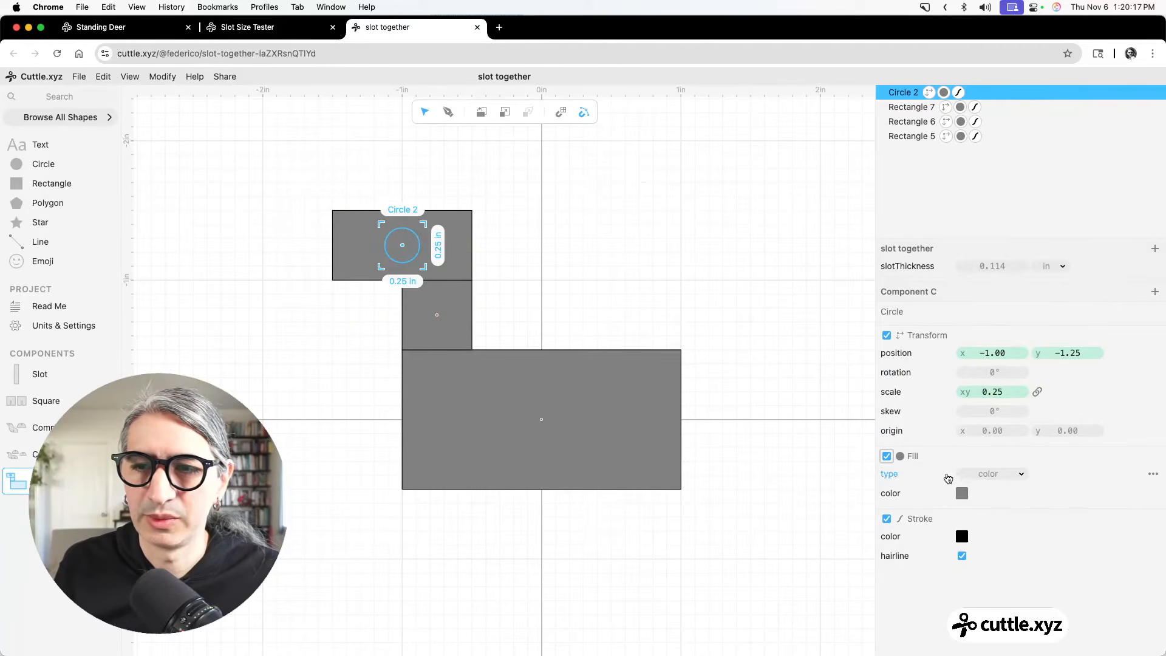
click(962, 493)
click(1099, 474)
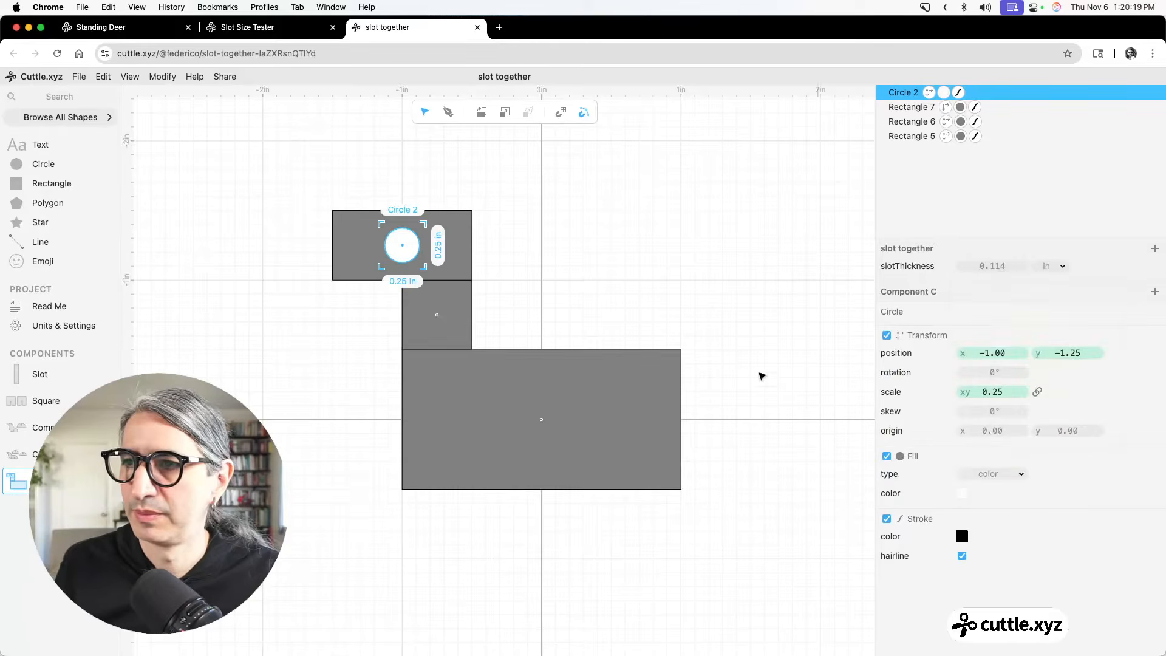
click(692, 313)
scroll(692, 312, down, 3)
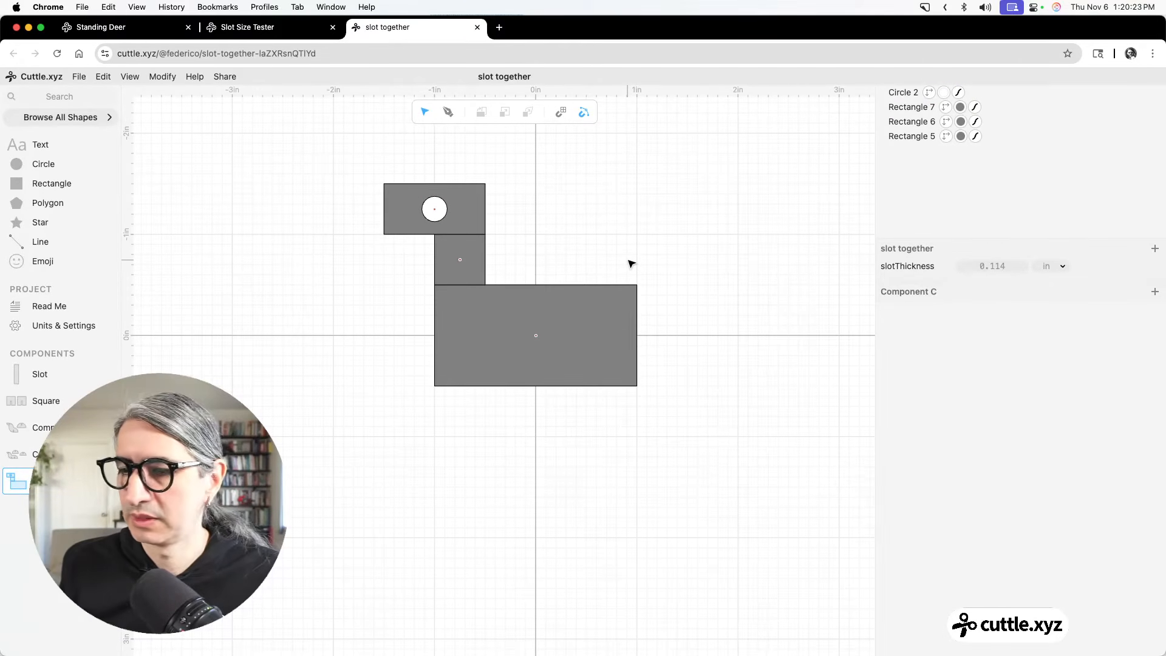
Find the trapezoid in the shape library using "trap" and place it beside the body at about x 2.17, y 0.
click(471, 279)
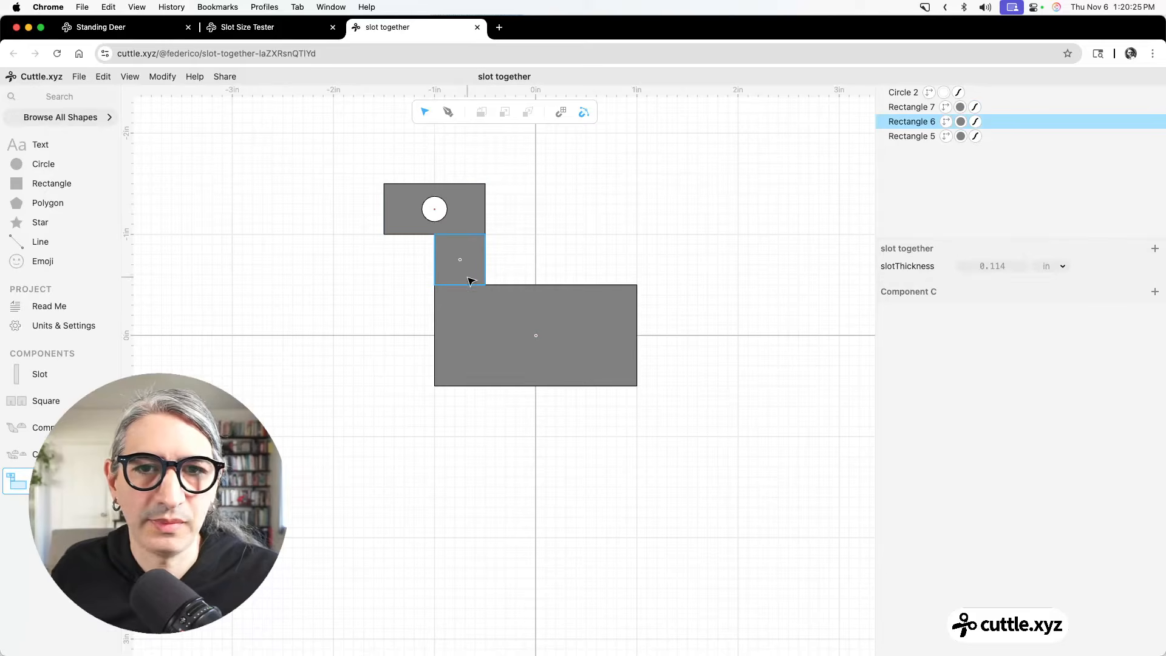
click(502, 272)
scroll(585, 203, down, 3)
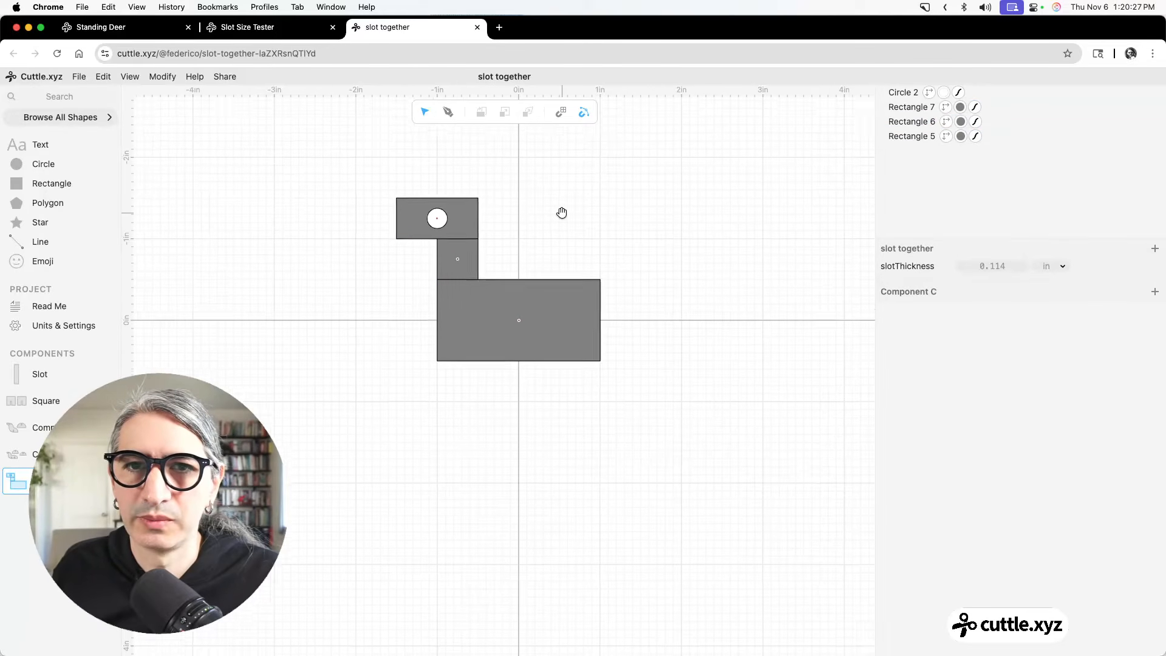
click(64, 89)
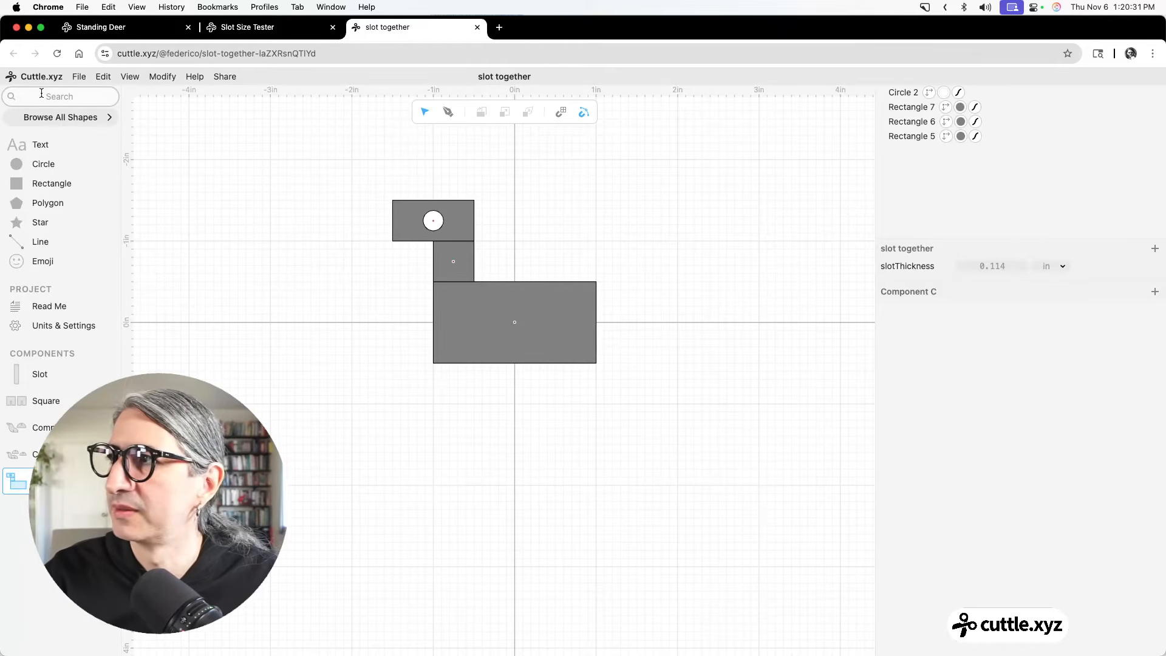
text(tr)
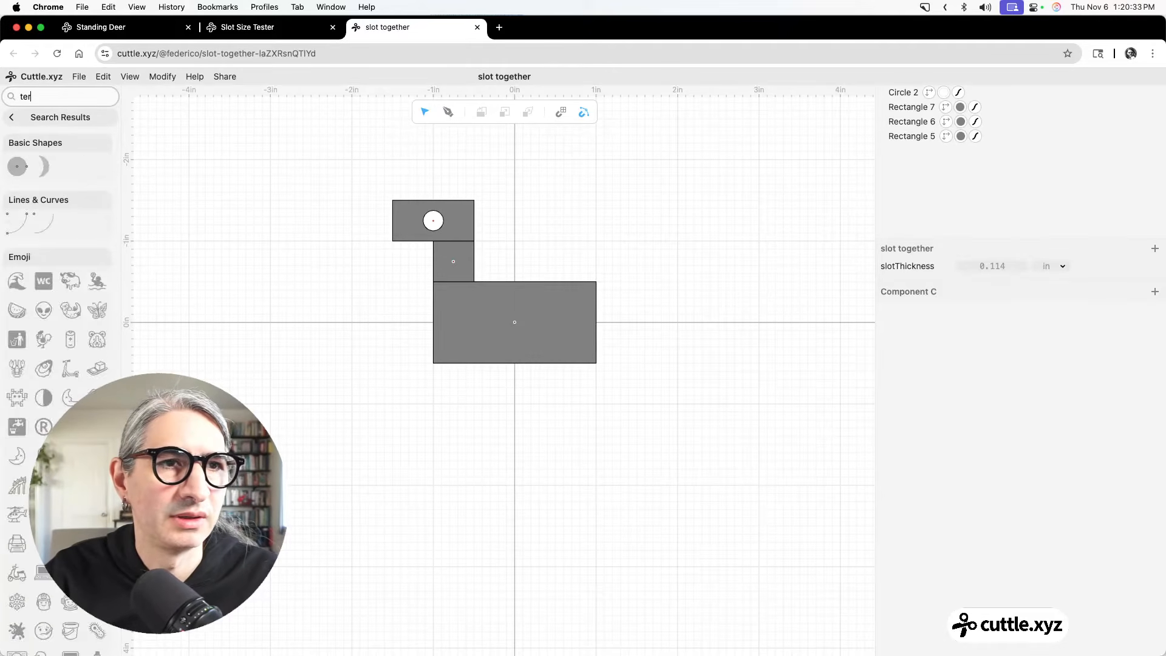
text(ap)
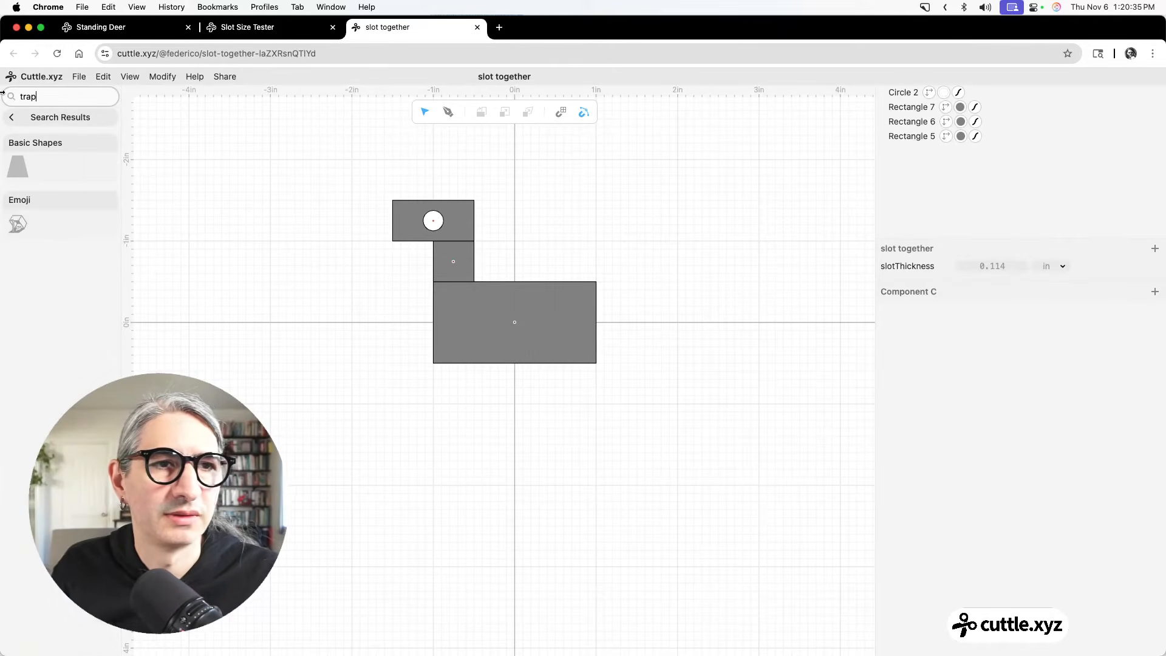
drag(17, 166, 692, 346)
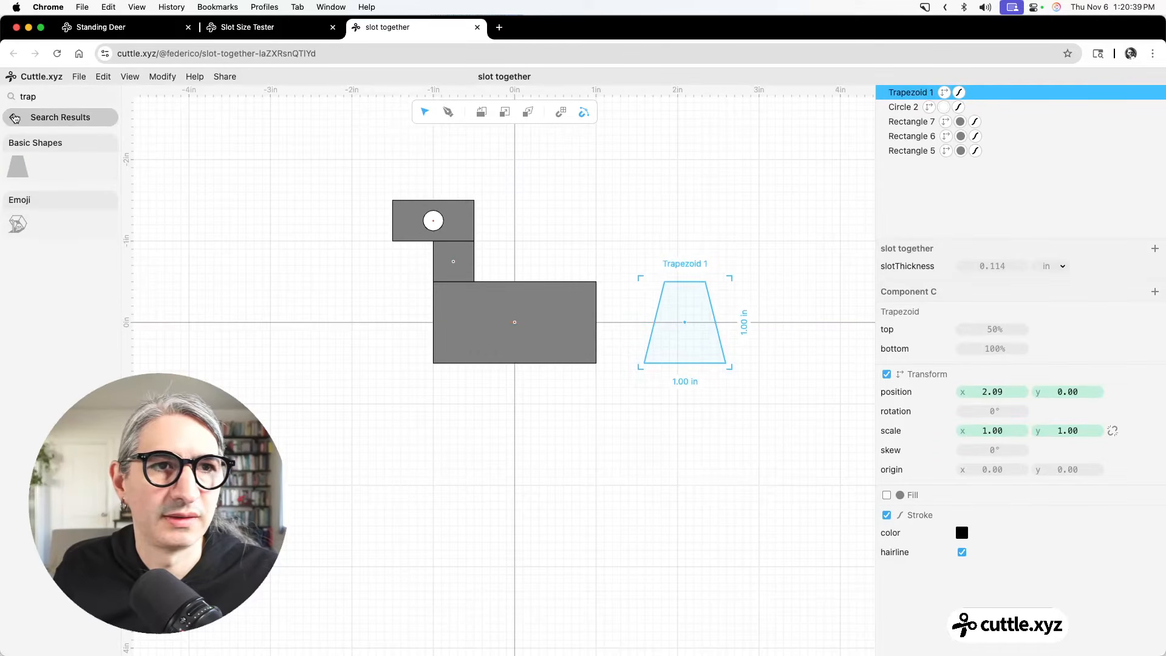
click(13, 117)
mouse_move(687, 324)
mouse_down()
mouse_move(522, 376)
mouse_move(471, 365)
mouse_move(729, 307)
mouse_move(696, 323)
mouse_up()
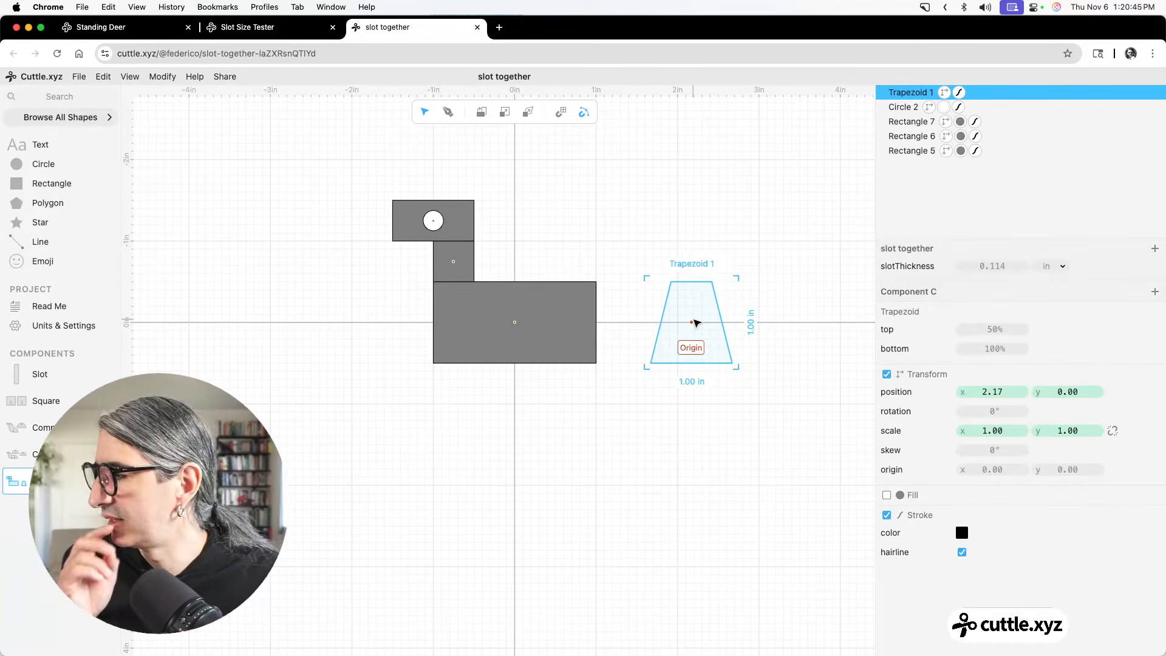
Set the trapezoid's height to 1.5 in, shift it slightly to about x 2.15, y 0.10, and enable its Fill.
click(752, 321)
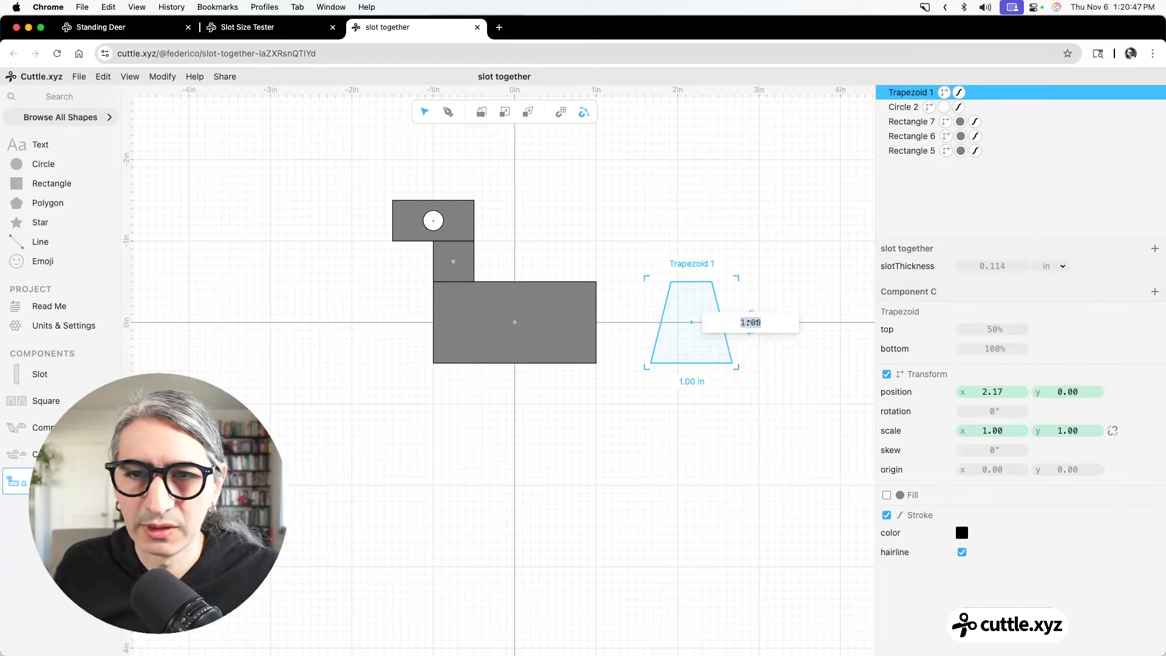
text(1)
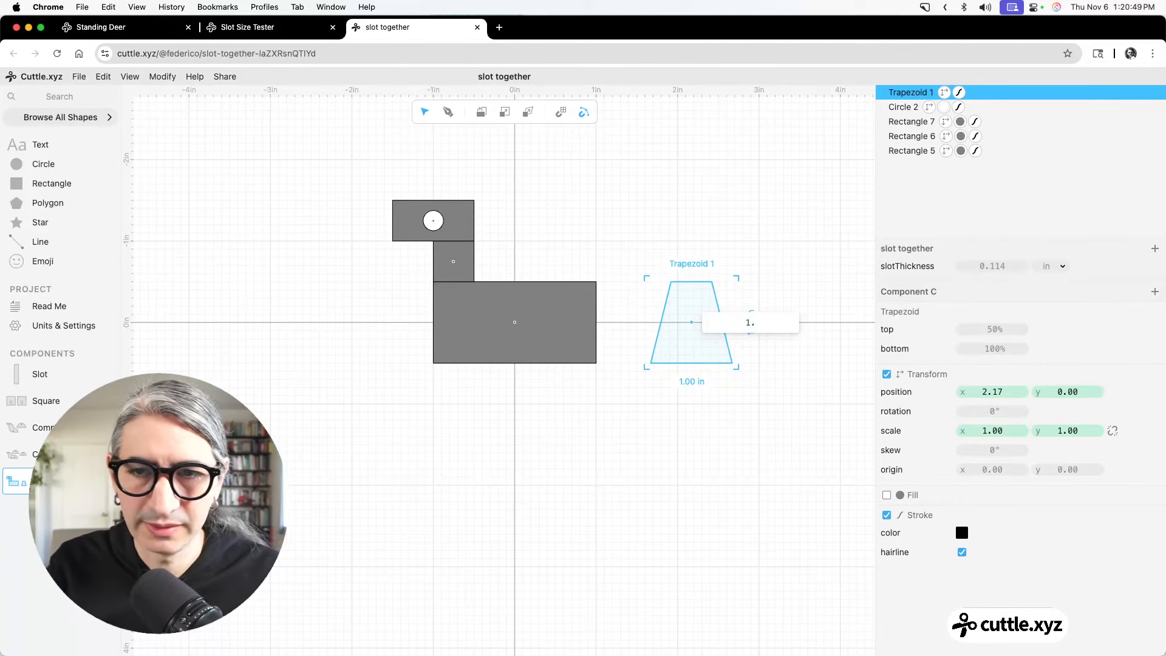
text(5)
key(Return)
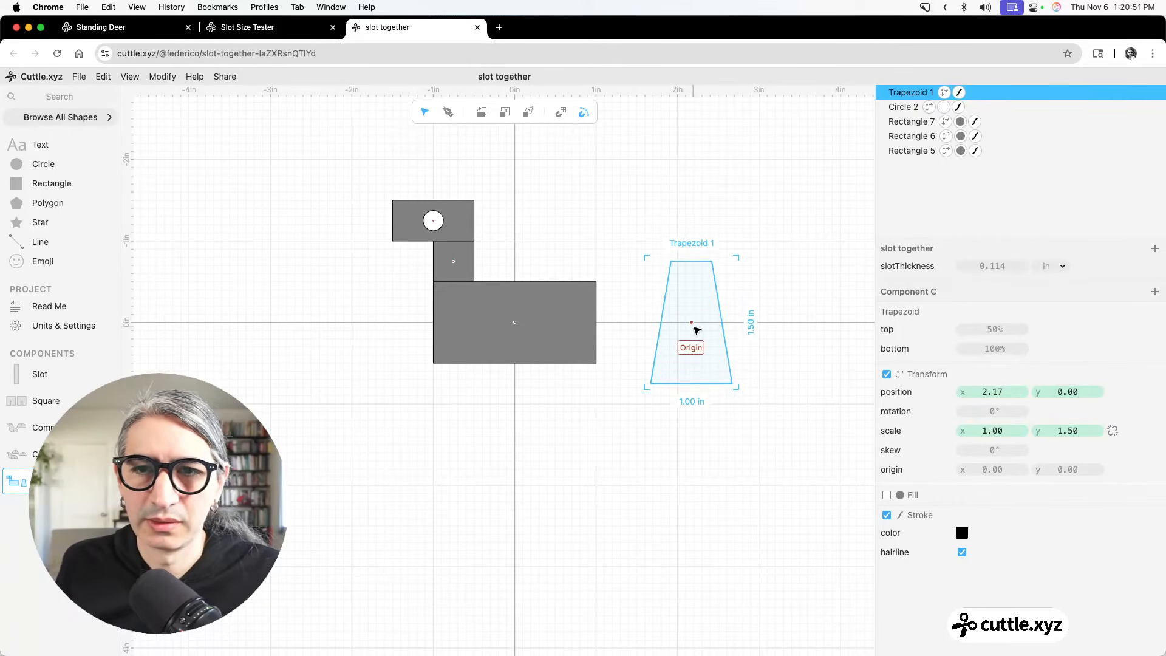
mouse_move(695, 326)
mouse_down()
mouse_move(609, 359)
mouse_move(704, 351)
mouse_move(686, 334)
mouse_up()
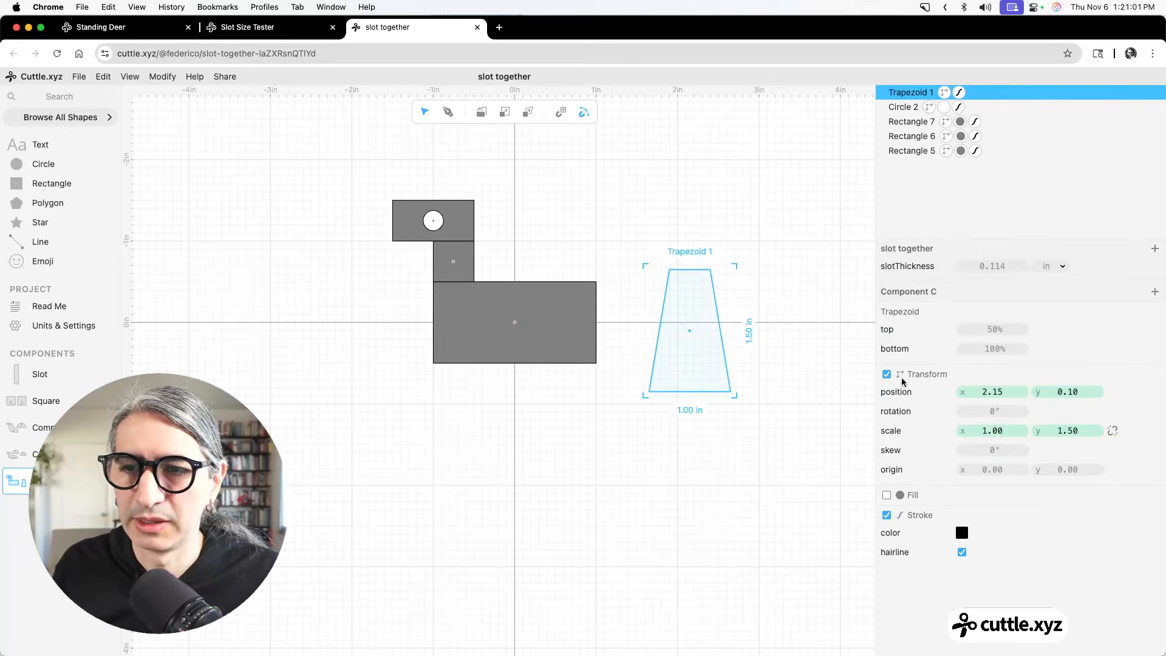
click(887, 495)
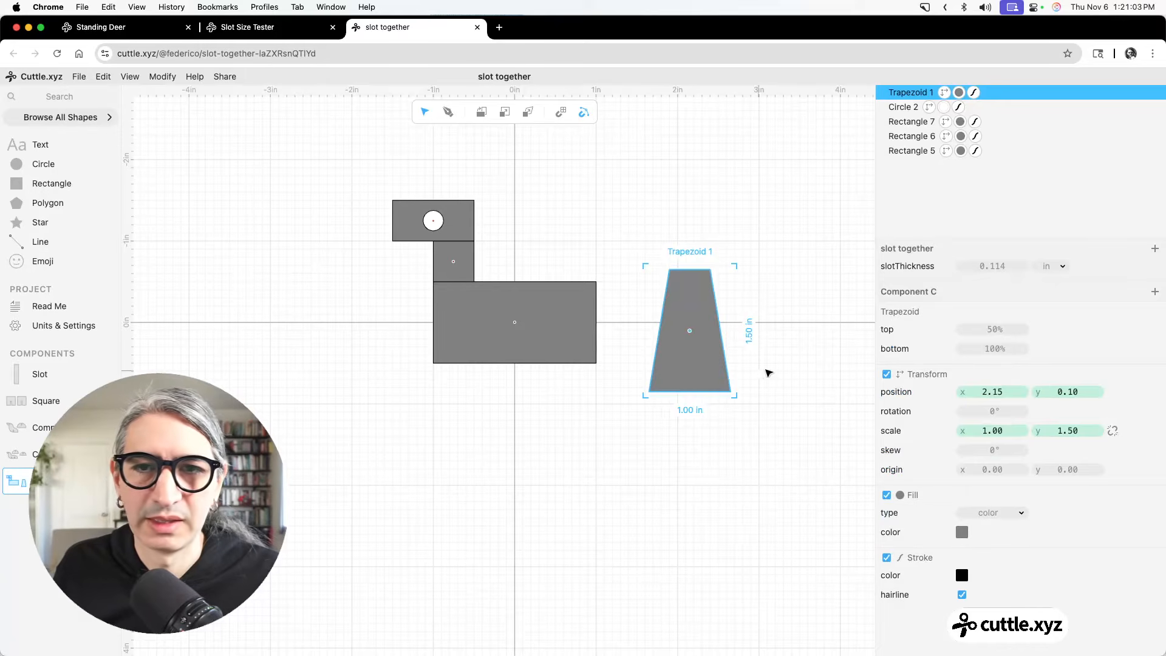
click(768, 373)
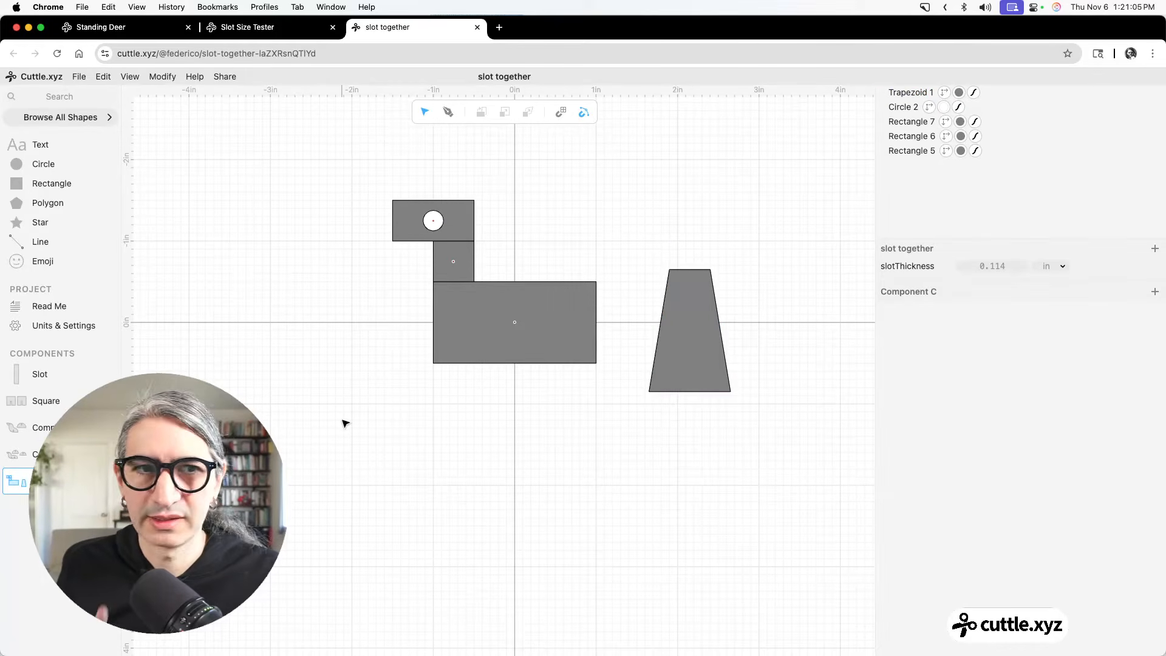
Add a Slot component to the trapezoid and snap it to the middle of the top edge so it cuts downward.
drag(14, 373, 690, 229)
scroll(731, 299, up, 3)
scroll(732, 298, up, 2)
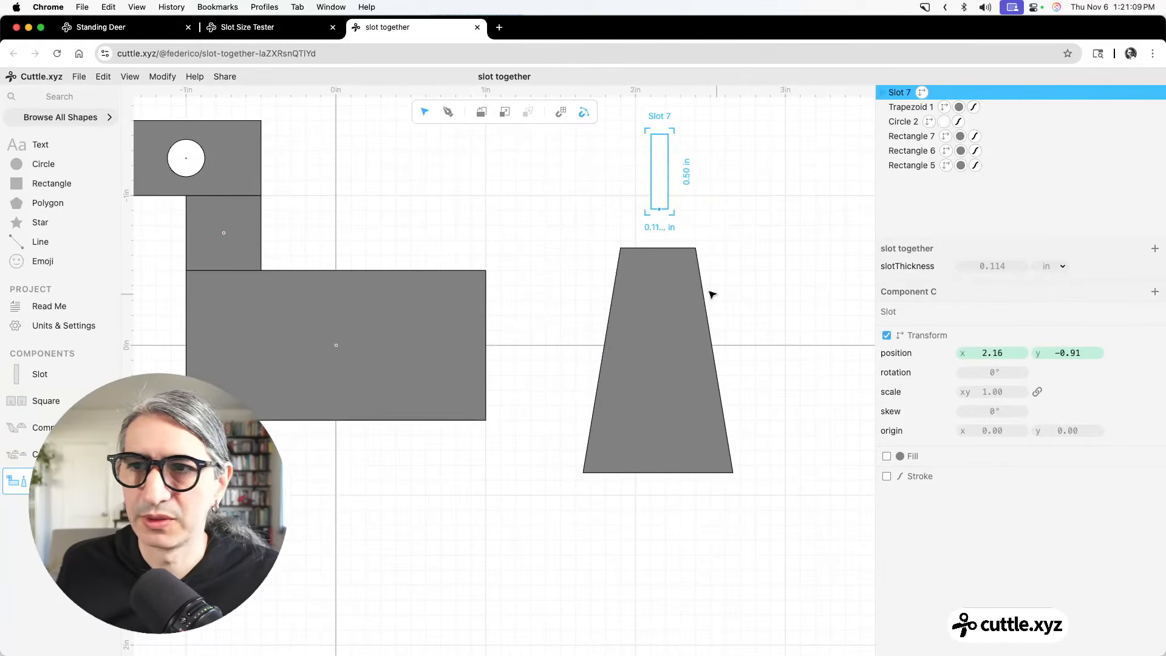
drag(678, 125, 659, 249)
click(756, 253)
scroll(749, 258, down, 5)
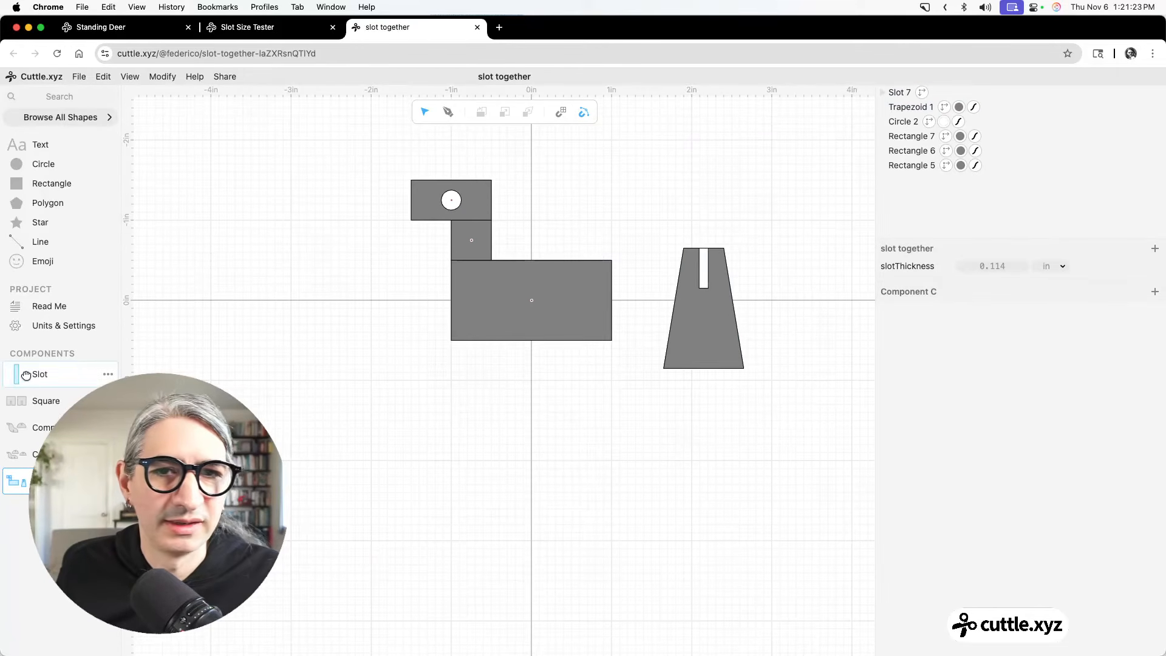
Add a Slot on the body's bottom edge, aligned with the neck's right edge at x -0.50, y 0.50.
drag(26, 374, 493, 338)
scroll(505, 416, up, 5)
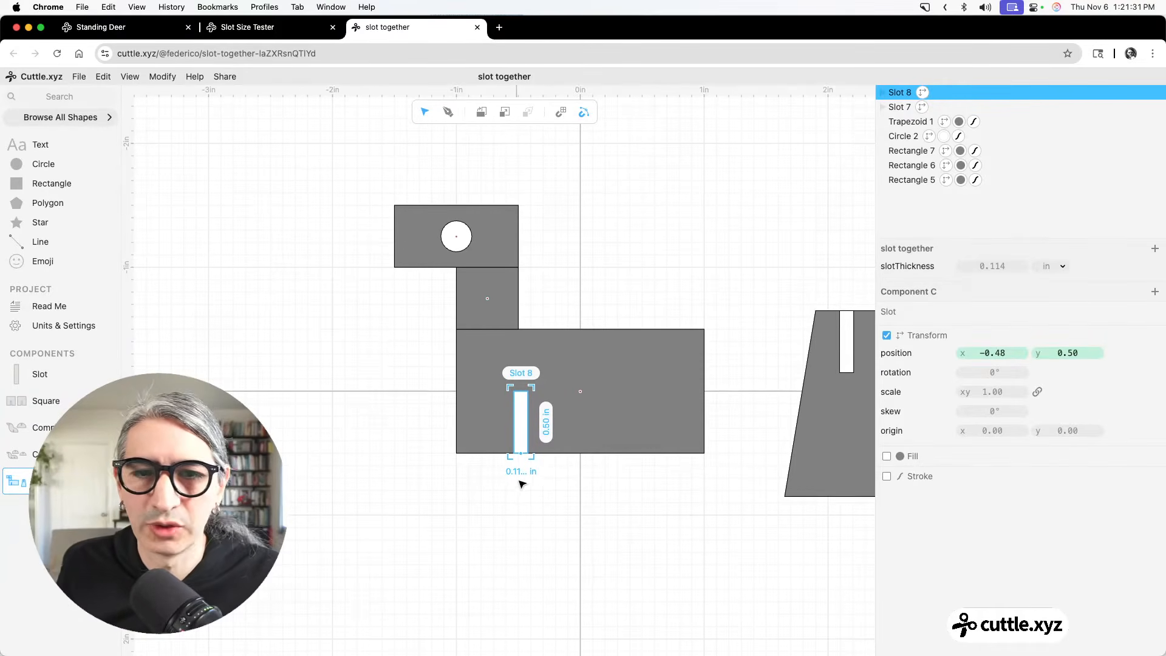
drag(521, 453, 522, 333)
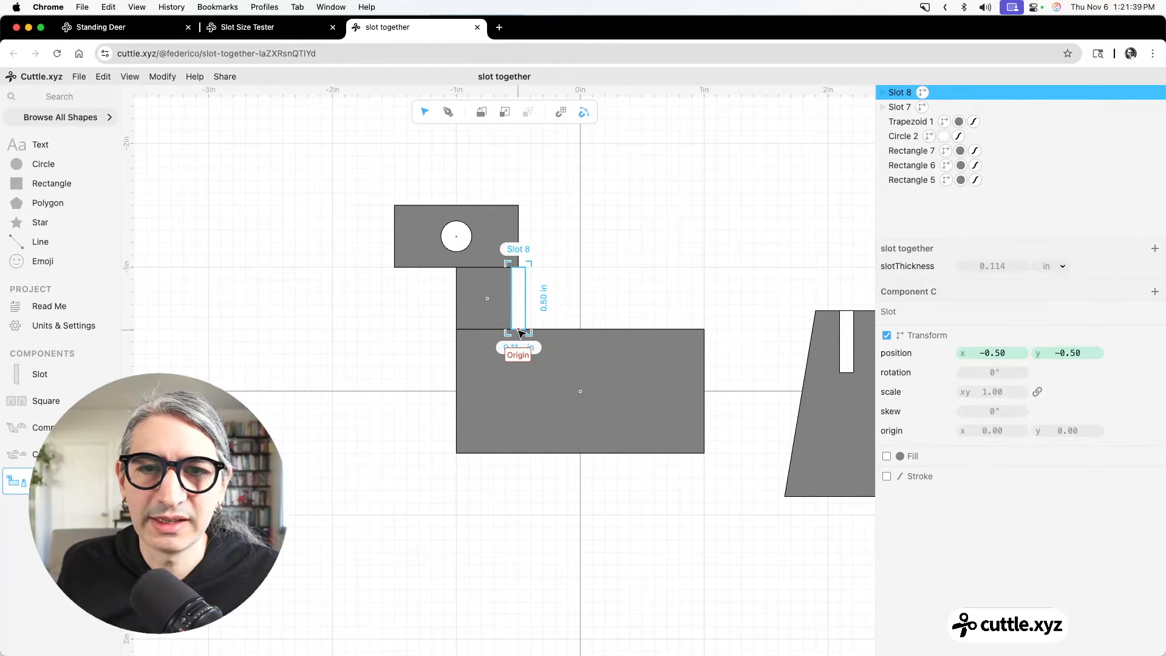
drag(521, 333, 524, 456)
click(571, 501)
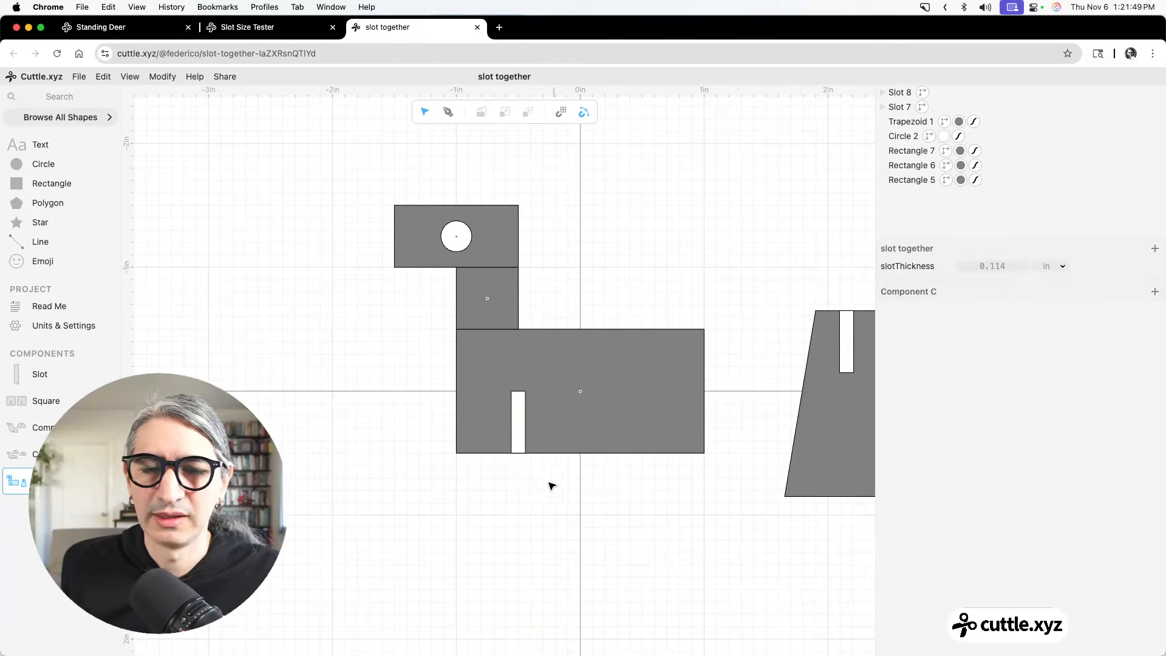
Add another Slot on the body's bottom edge near the rear and set its x position to 0.70.
drag(39, 374, 664, 454)
click(721, 504)
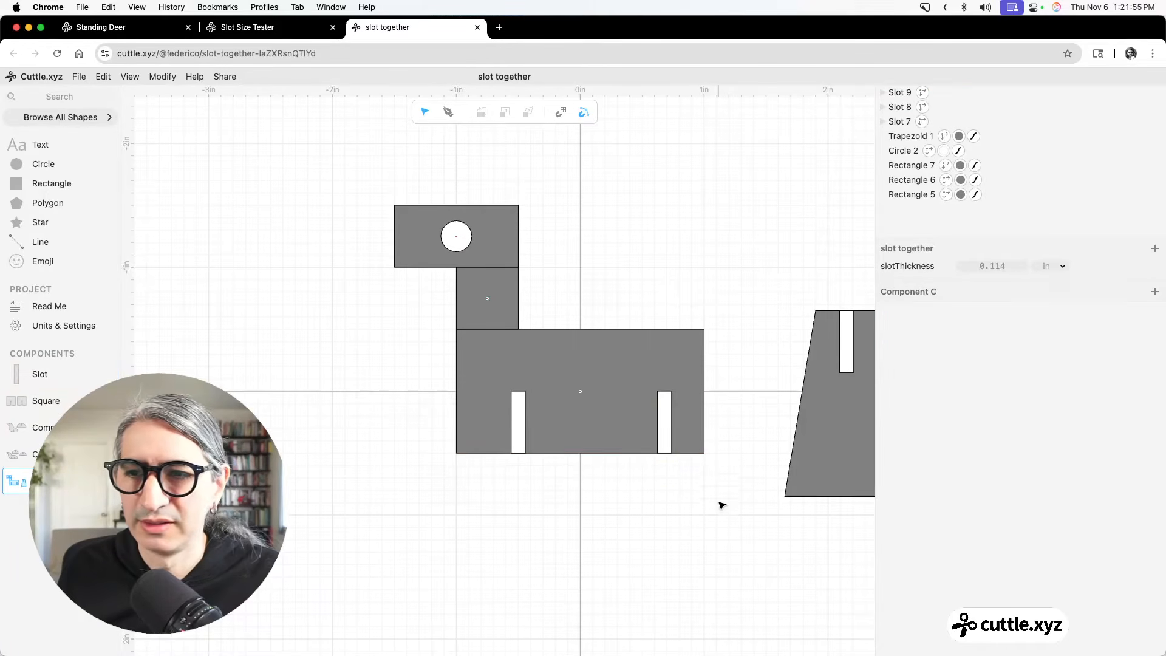
click(679, 453)
click(670, 438)
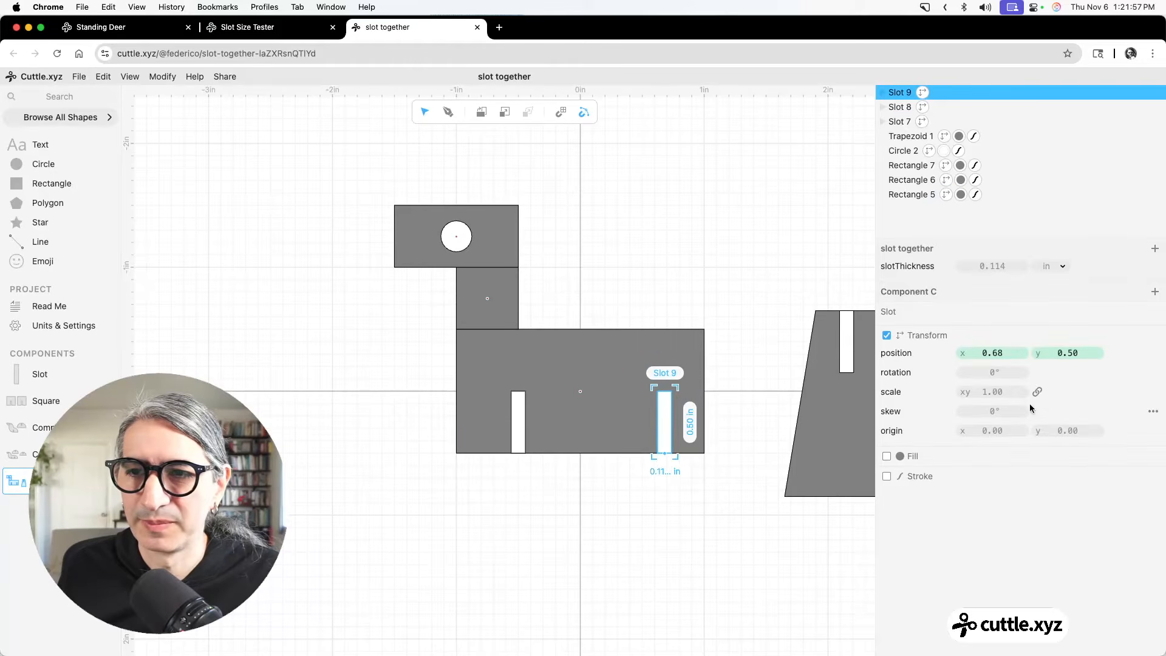
drag(993, 353, 998, 353)
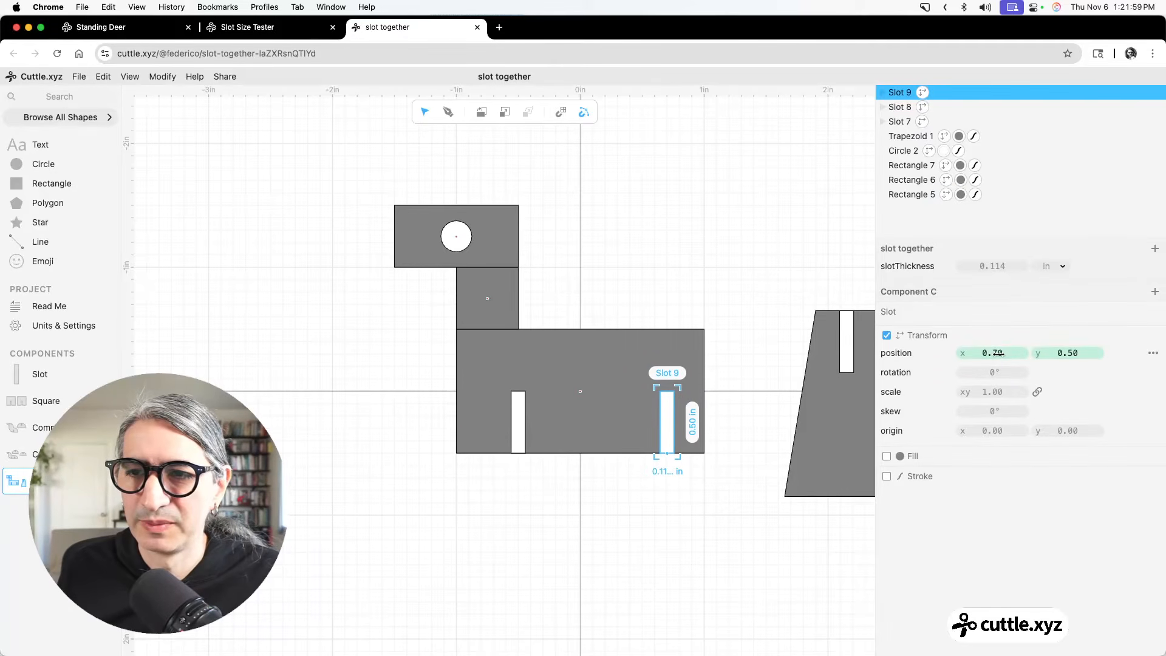
click(507, 553)
scroll(709, 513, down, 3)
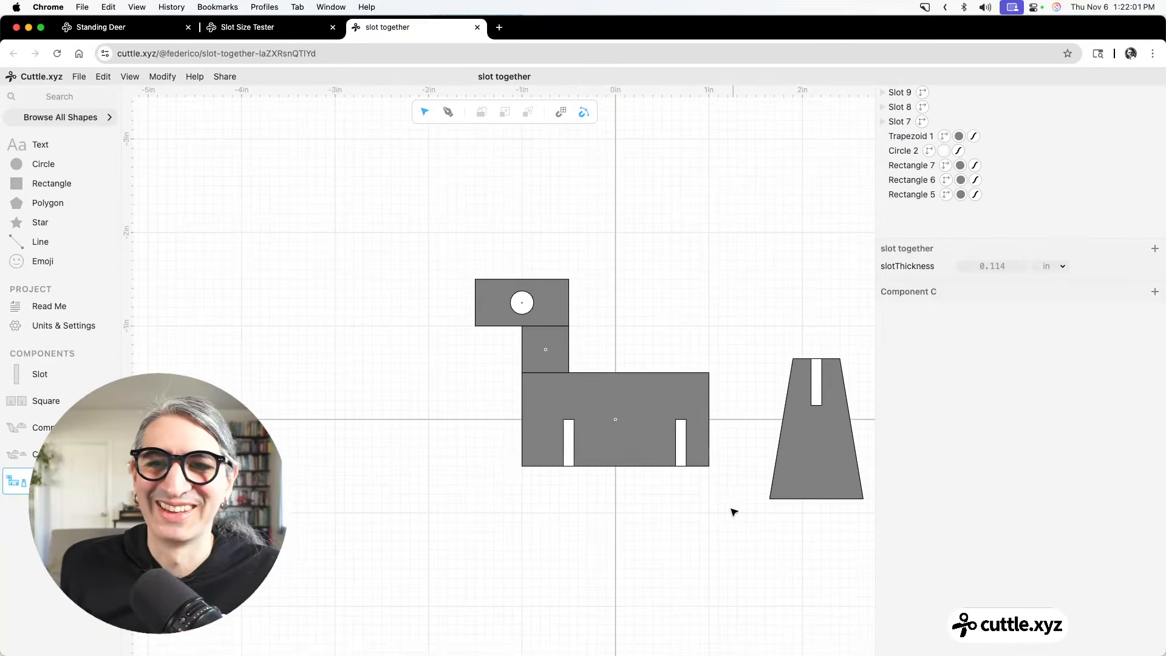
Flatten the head, neck and body rectangles together with the eye circle and both body slots.
drag(728, 511, 583, 441)
drag(288, 165, 588, 460)
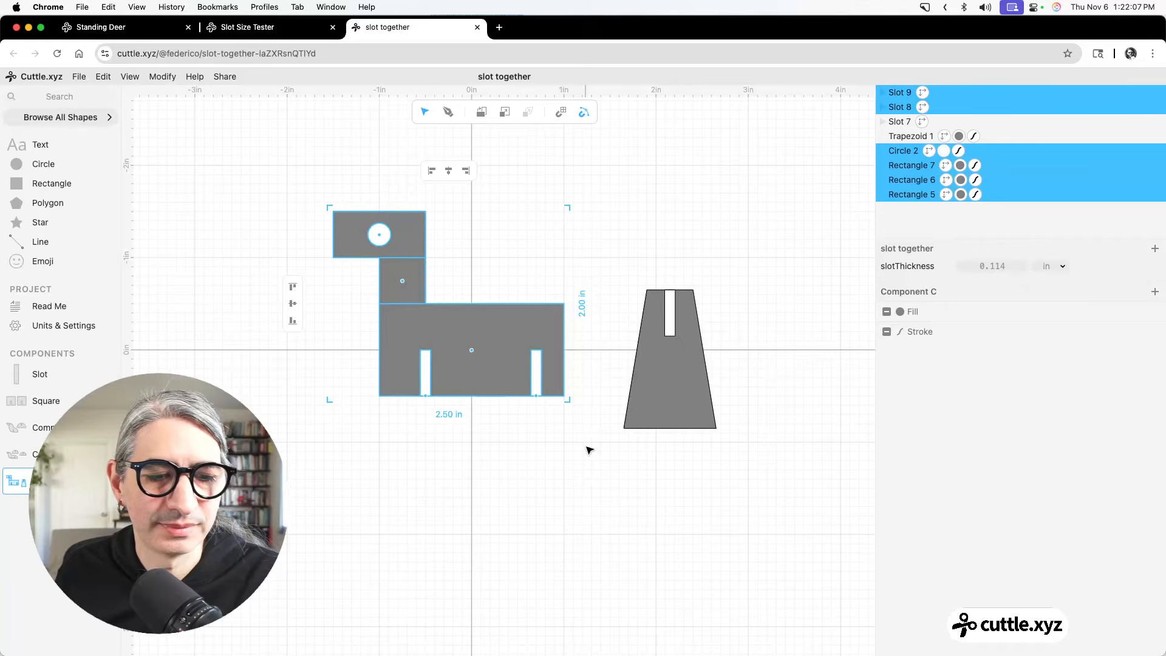
click(164, 76)
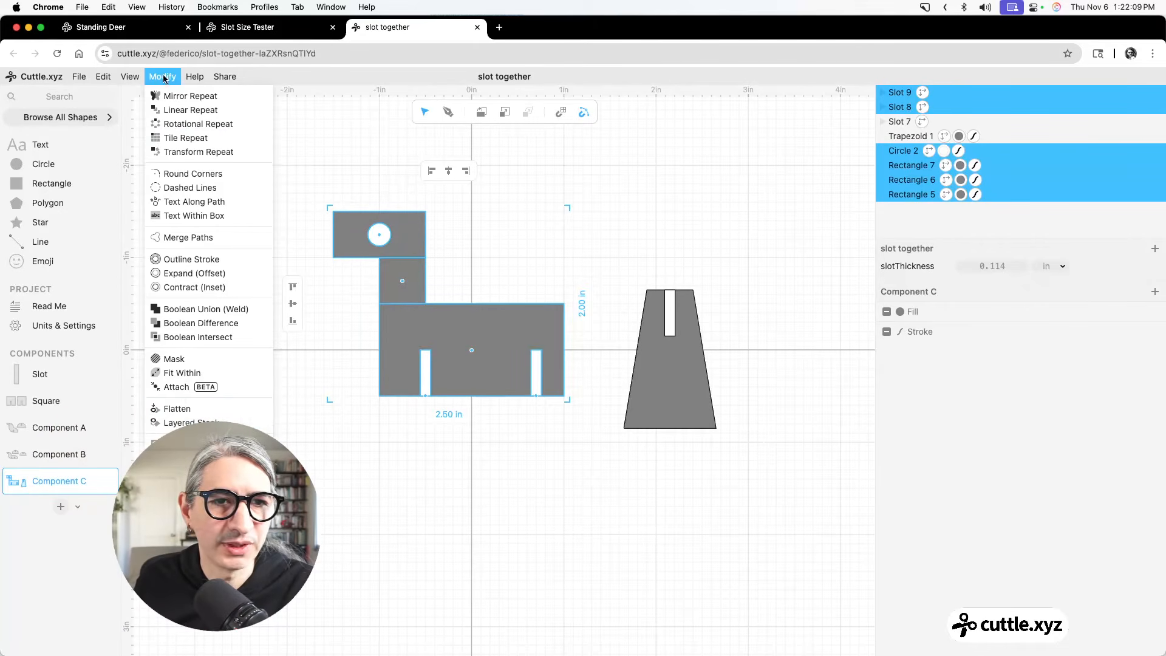
click(181, 408)
click(530, 427)
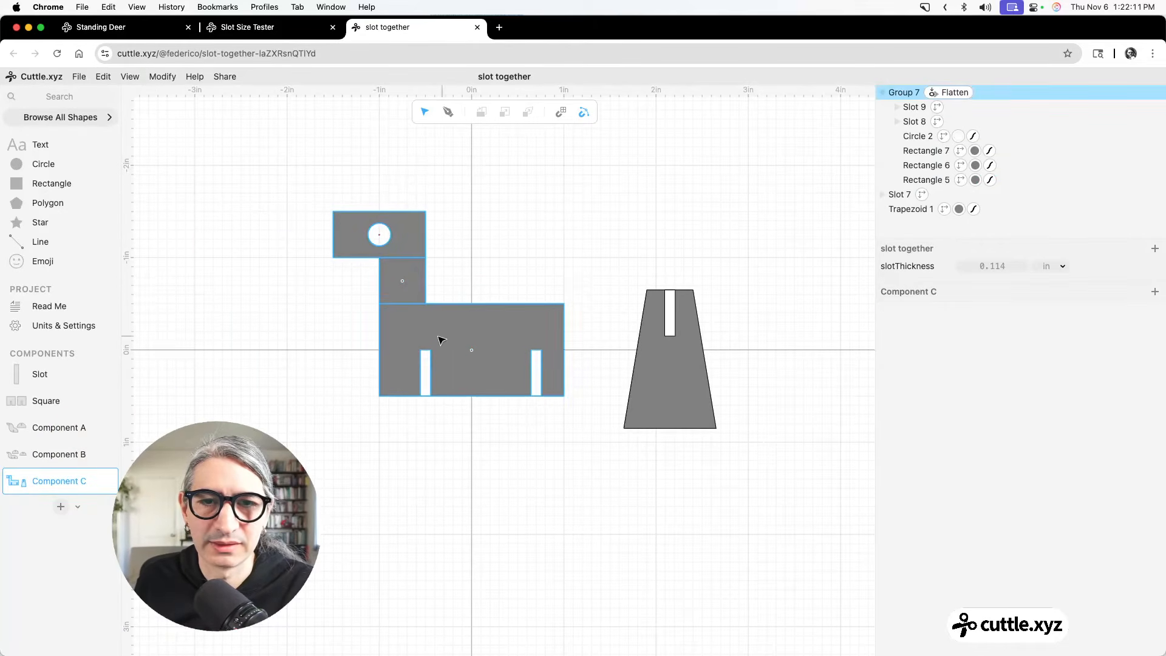
Flatten the trapezoid together with its slot.
drag(626, 254, 743, 492)
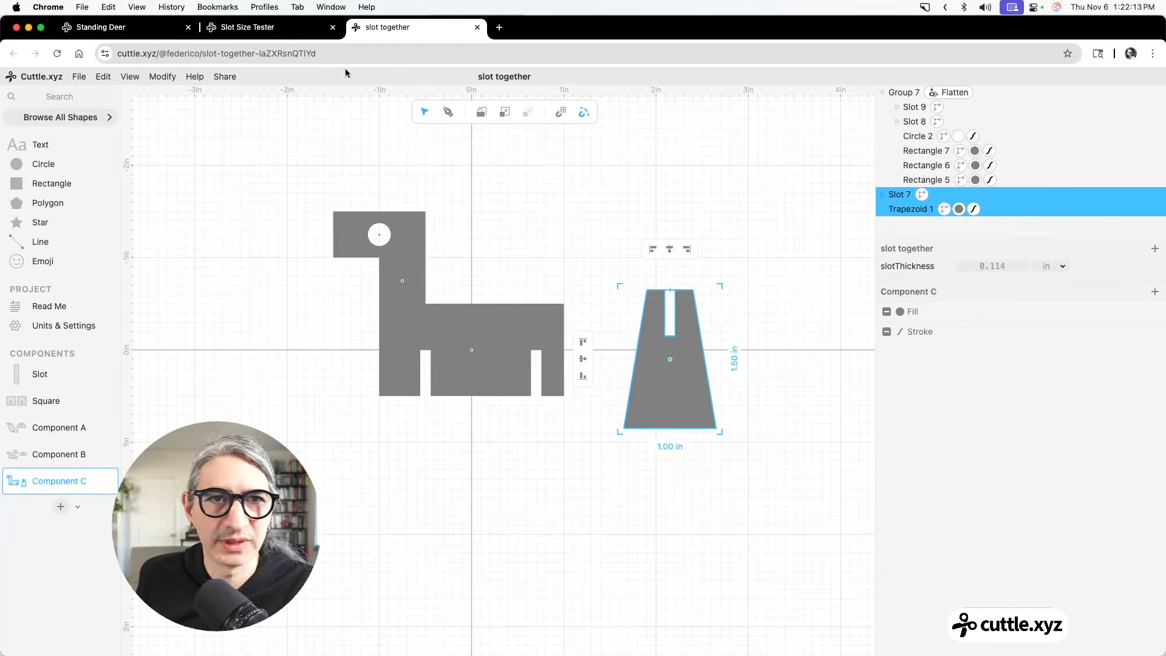
click(164, 76)
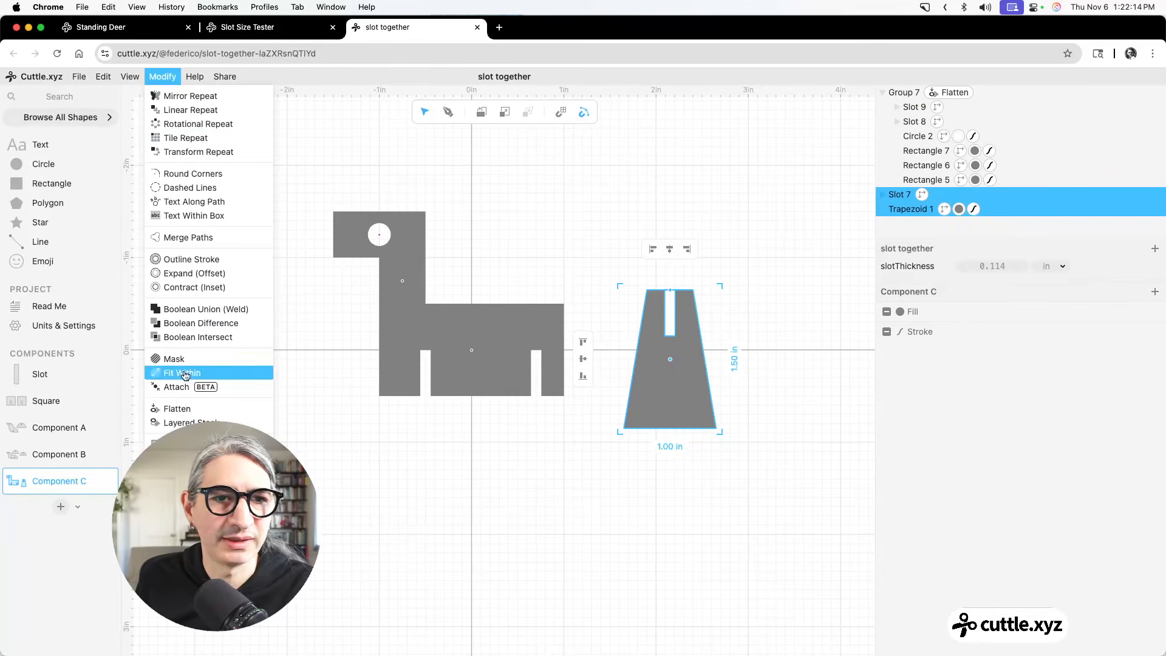
click(181, 410)
click(510, 506)
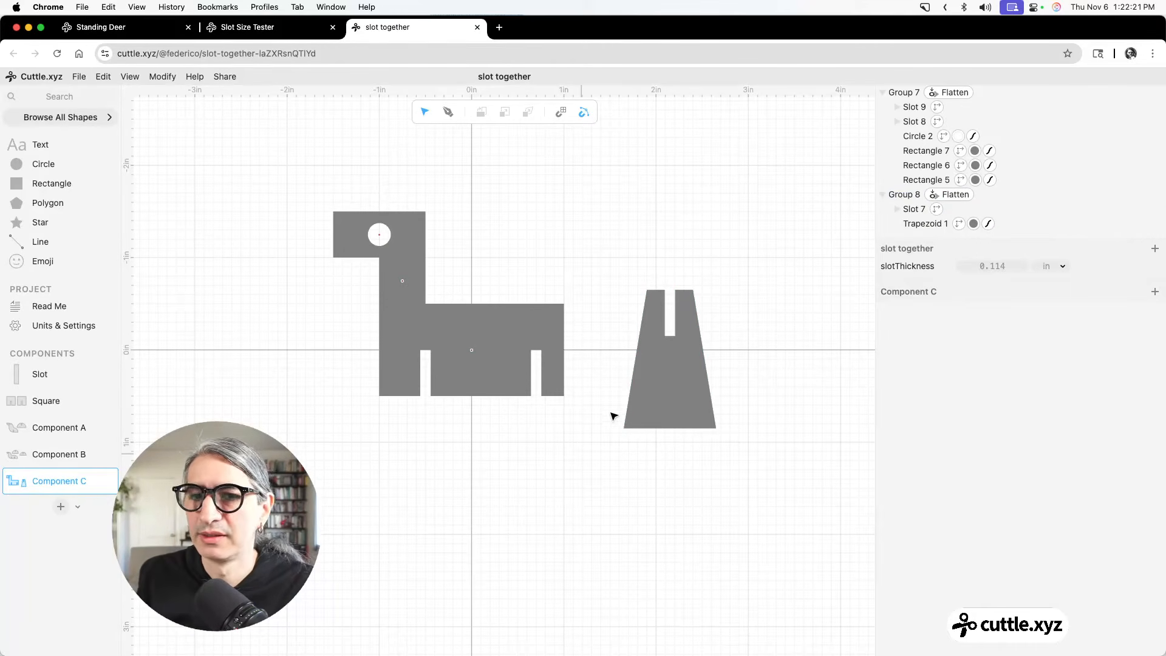
Move the flattened trapezoid closer to the body at about x 1.85, y -0.75, and collapse the animal body's group.
click(668, 425)
drag(670, 428, 646, 351)
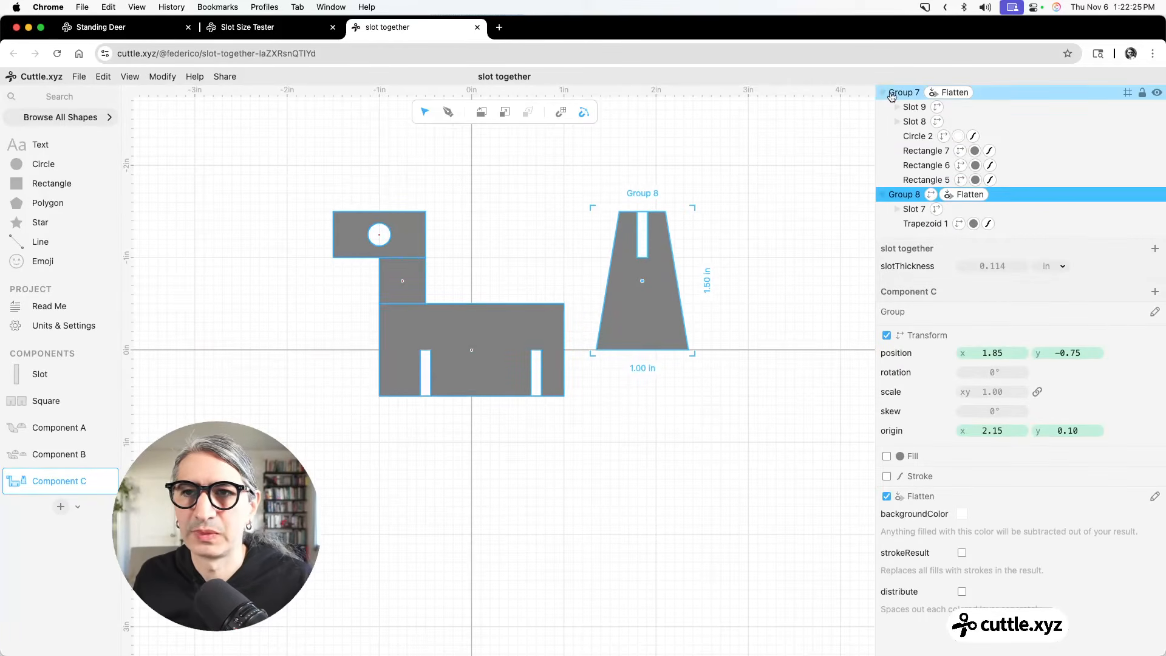
click(884, 93)
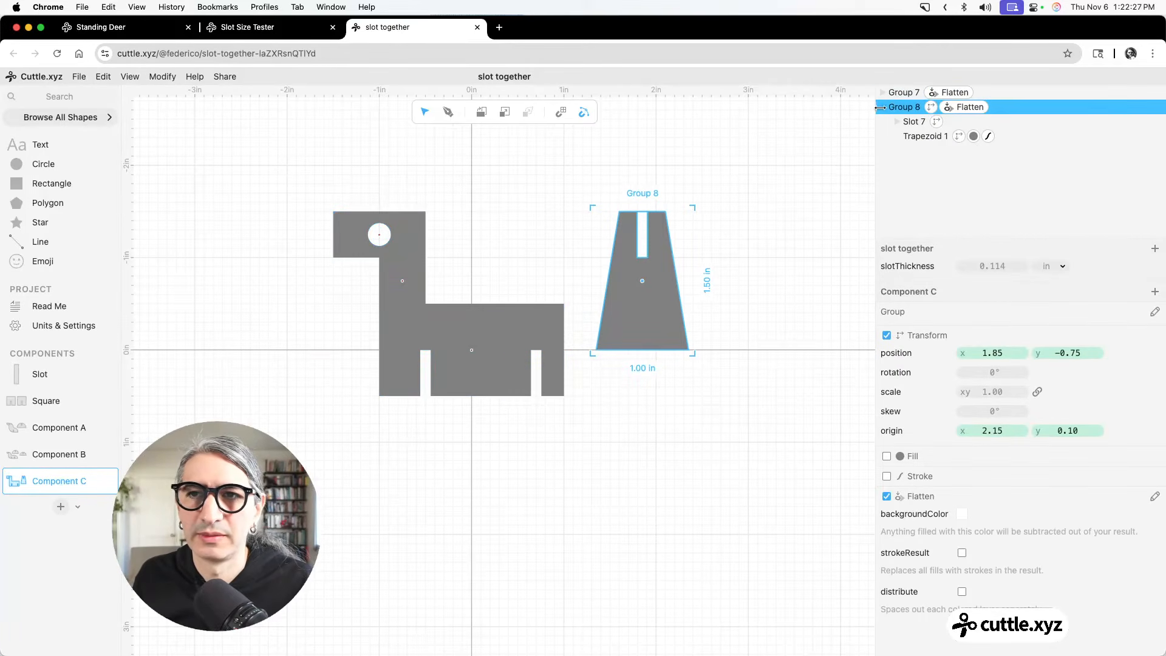
Undo the trapezoid's move and both Flatten operations so all shapes are separate again.
click(882, 108)
click(766, 244)
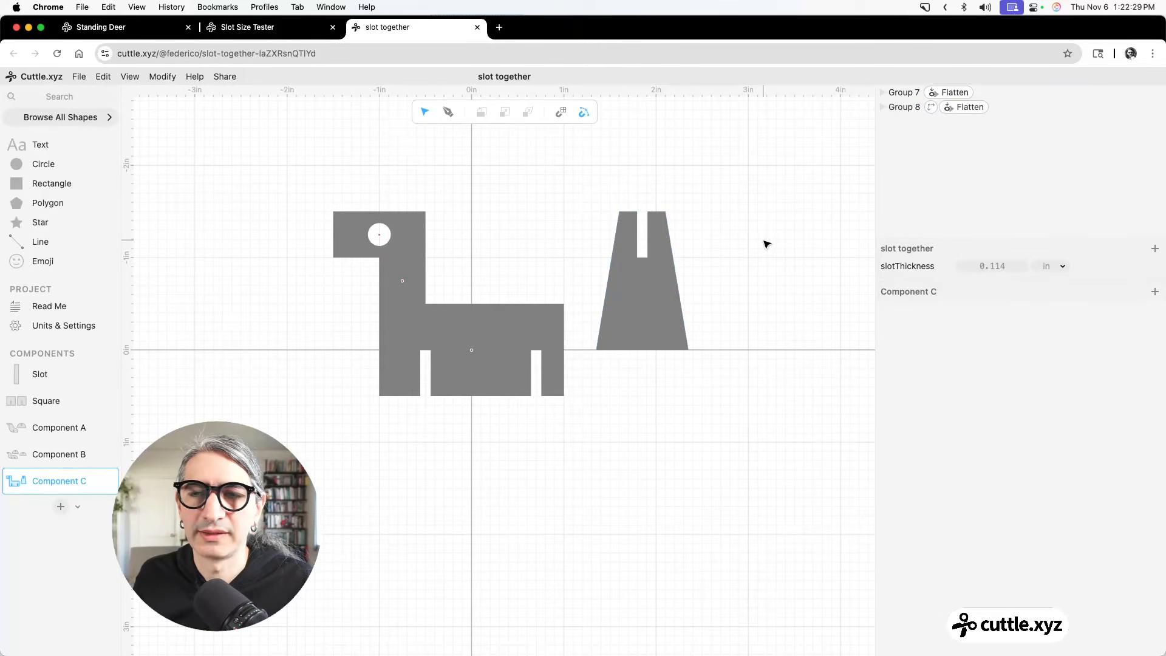
key(super+z)
key(super+z)
key(super+z)
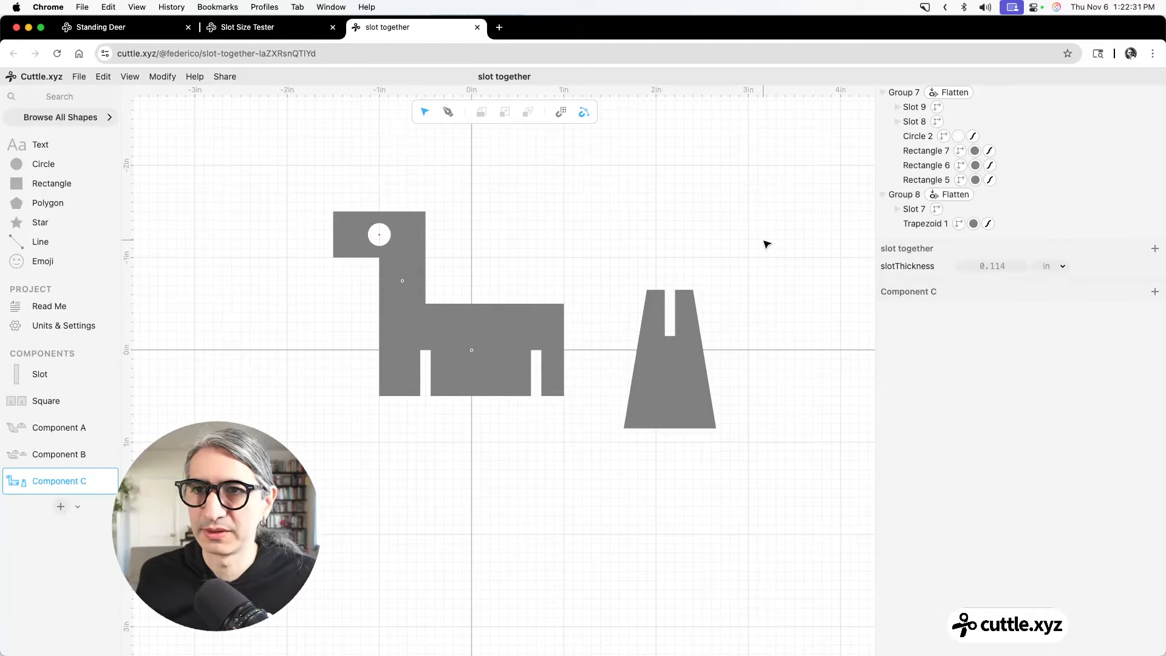
click(652, 207)
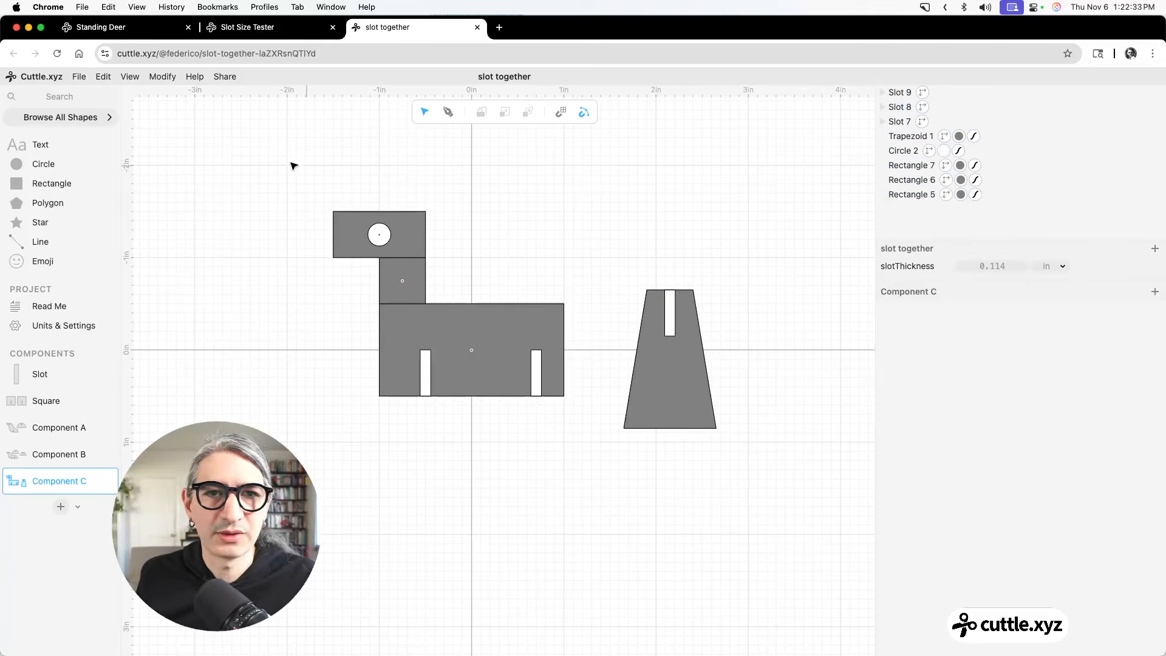
Flatten the animal's body parts and the trapezoid leg together with all three slots as a single group.
mouse_move(255, 152)
mouse_down()
mouse_move(573, 398)
mouse_move(784, 520)
mouse_up()
click(162, 77)
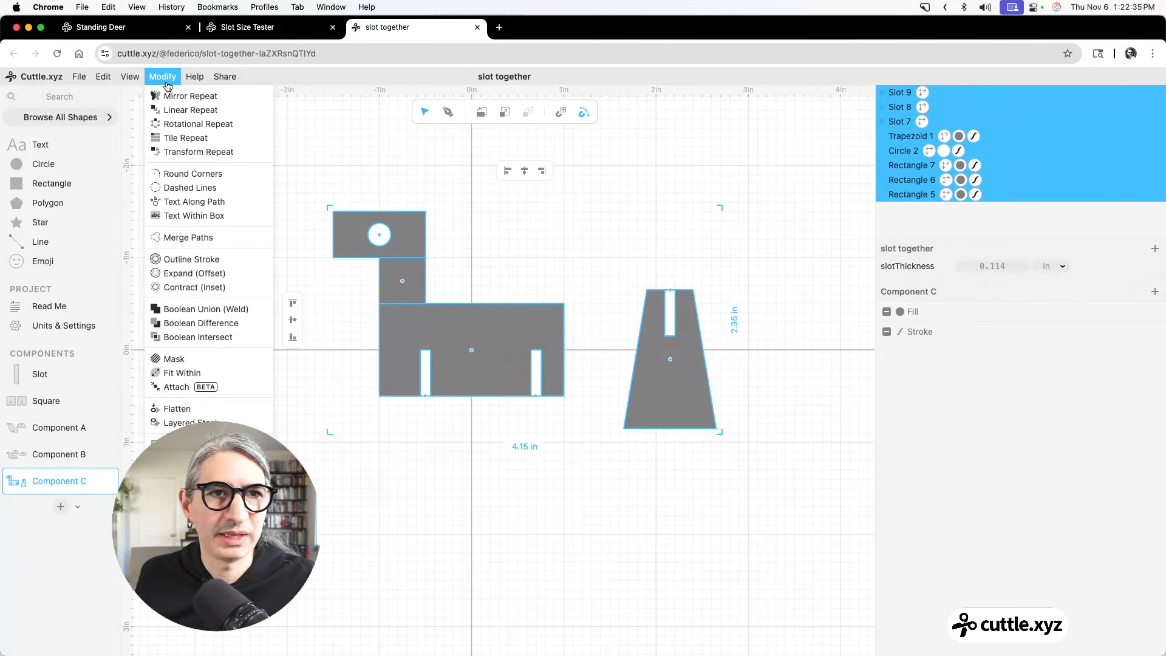
click(185, 408)
click(535, 501)
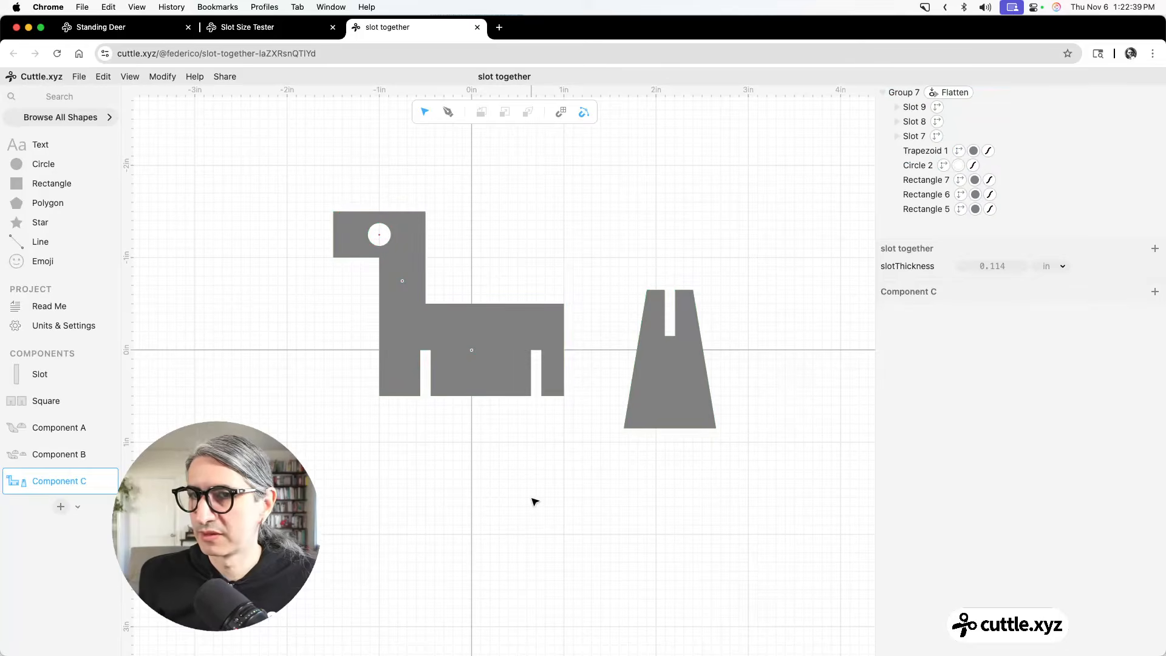
Ungroup the combined flattened group back into separate shapes.
click(911, 93)
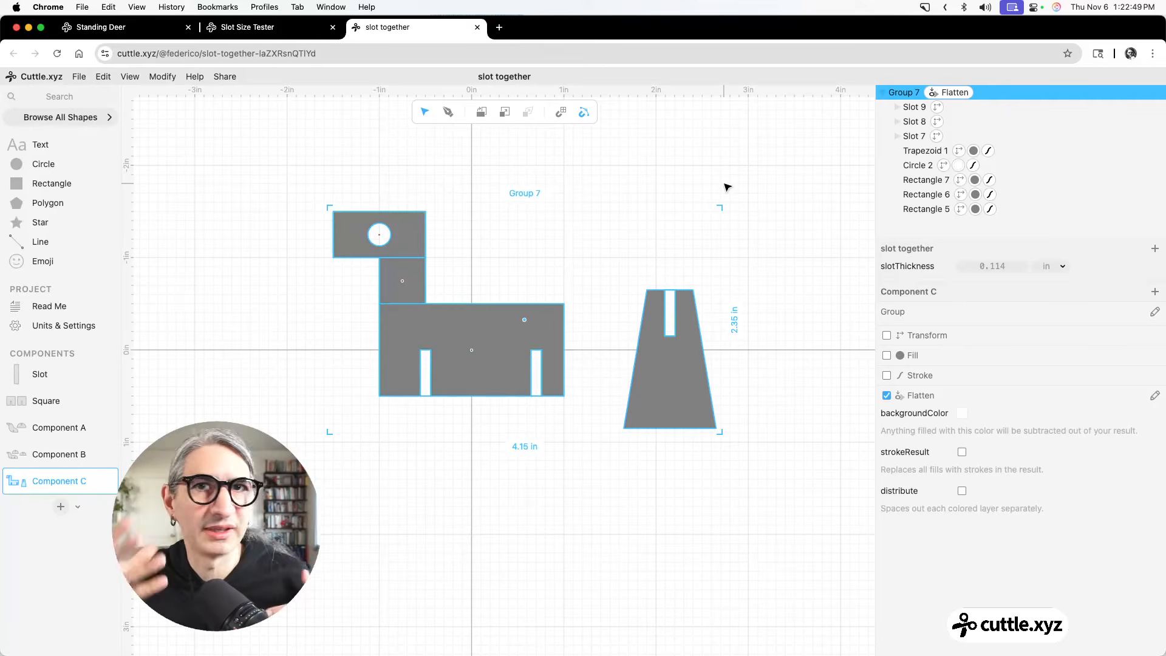
click(701, 161)
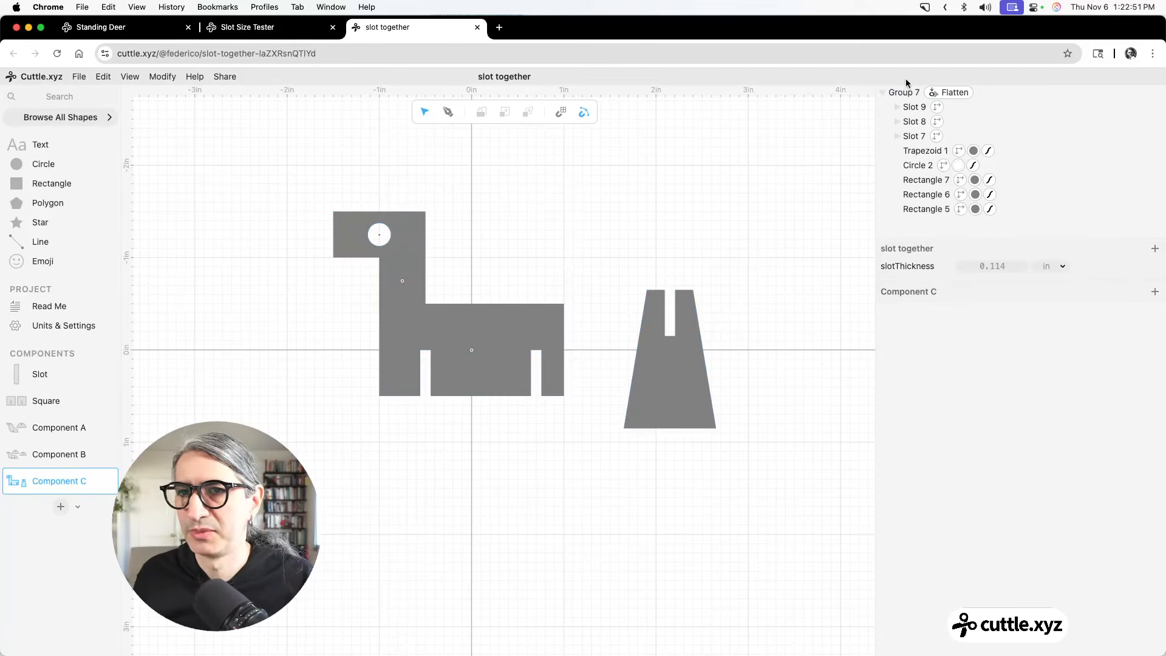
click(882, 92)
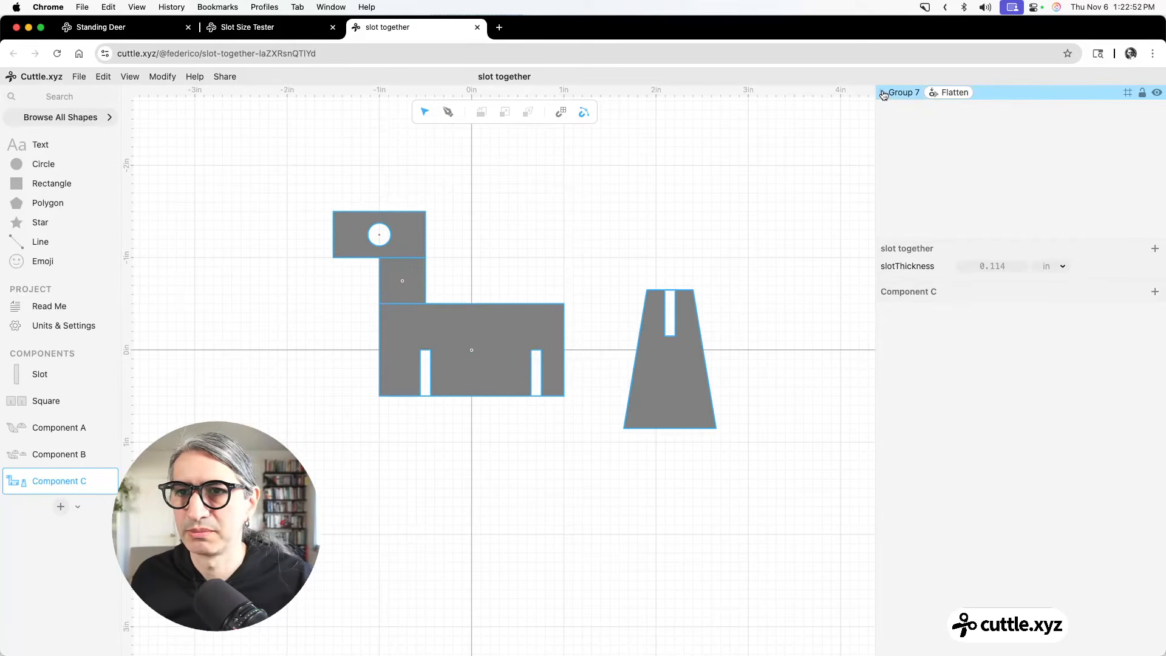
click(938, 95)
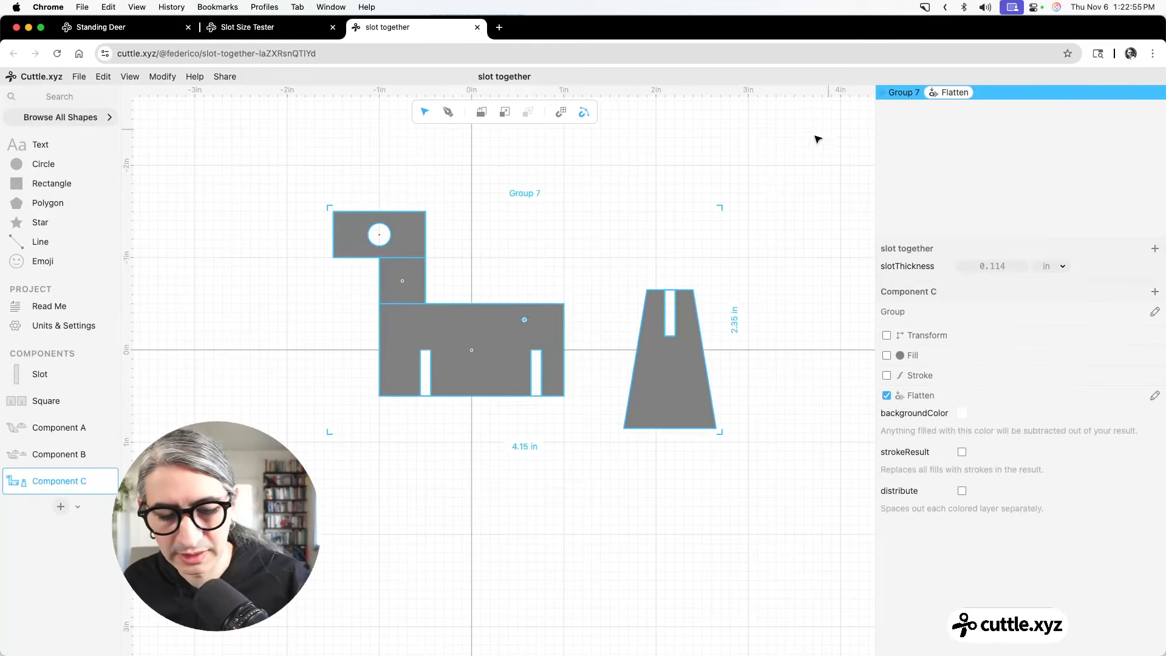
key(super+shift+g)
click(764, 158)
Flatten the head, neck and body rectangles with the eye circle and two body slots, excluding the trapezoid.
drag(293, 147, 553, 395)
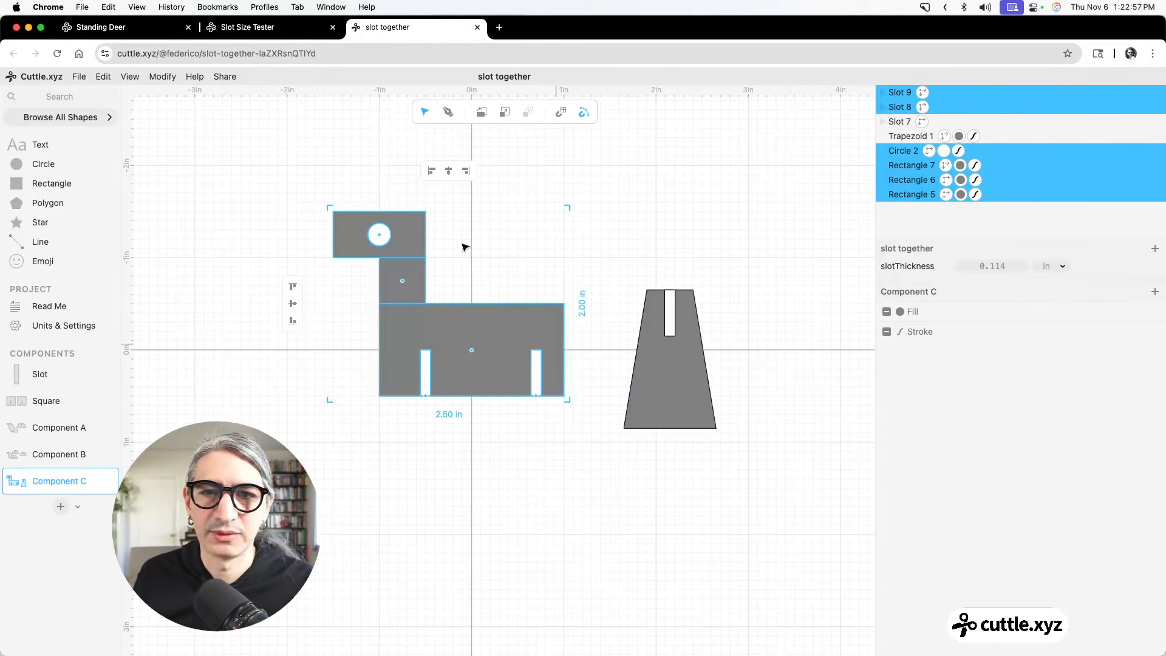
click(161, 80)
click(159, 407)
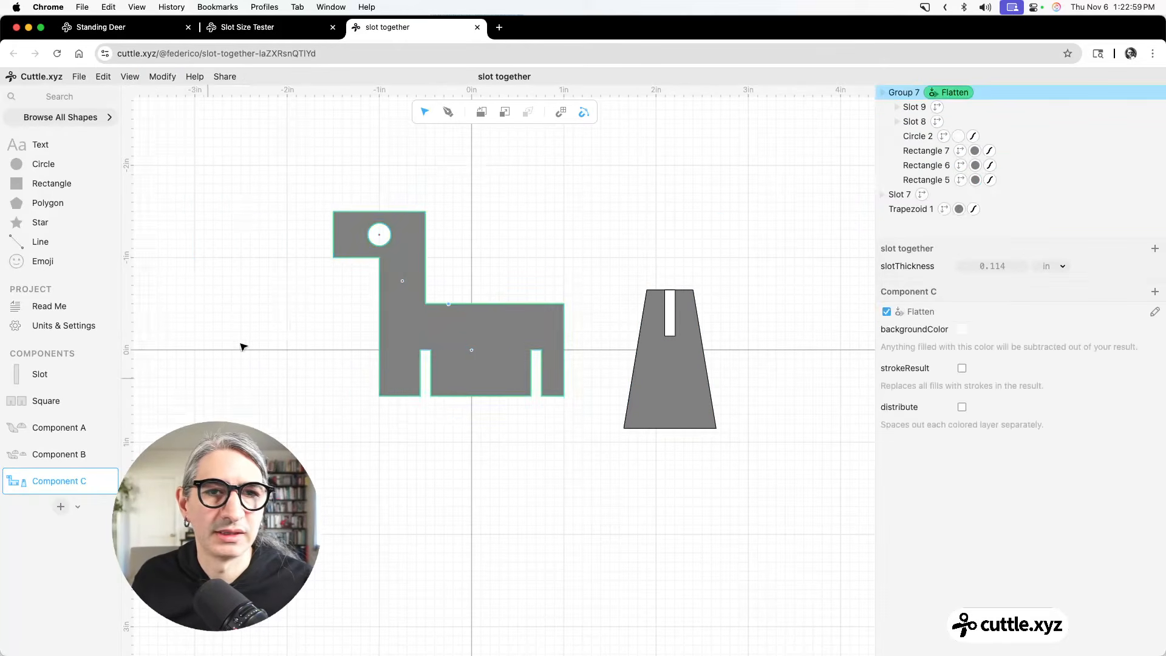
Flatten the trapezoid leg and its slot as a group separate from the body.
mouse_move(625, 213)
mouse_down()
mouse_move(729, 428)
mouse_move(760, 445)
mouse_up()
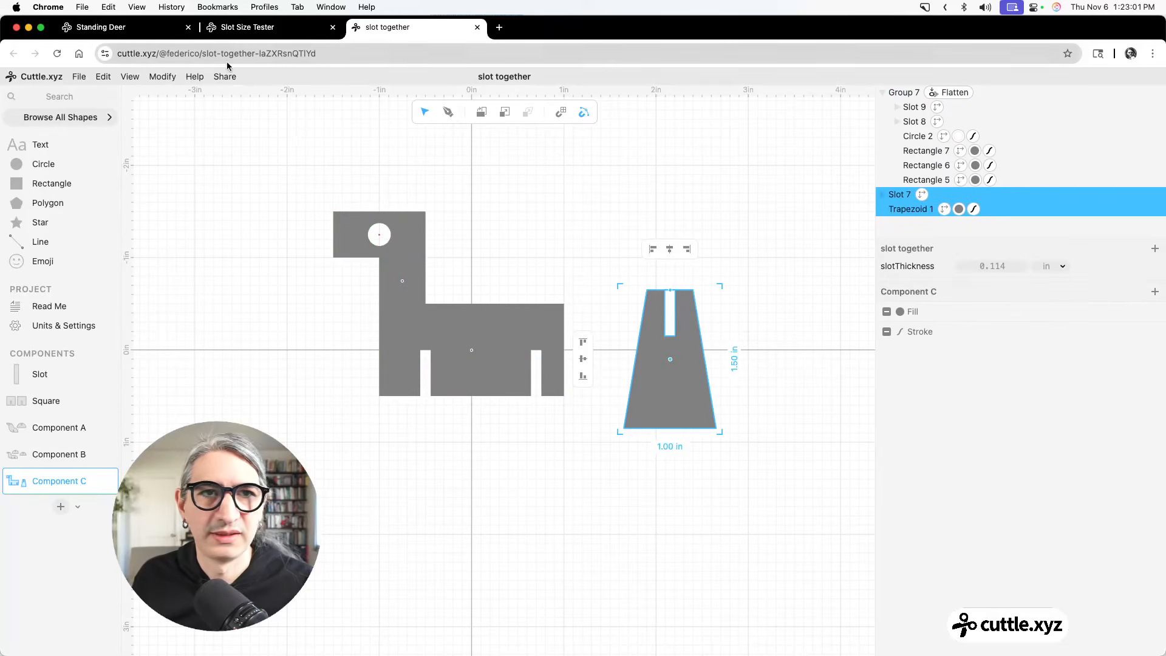
click(170, 76)
click(191, 409)
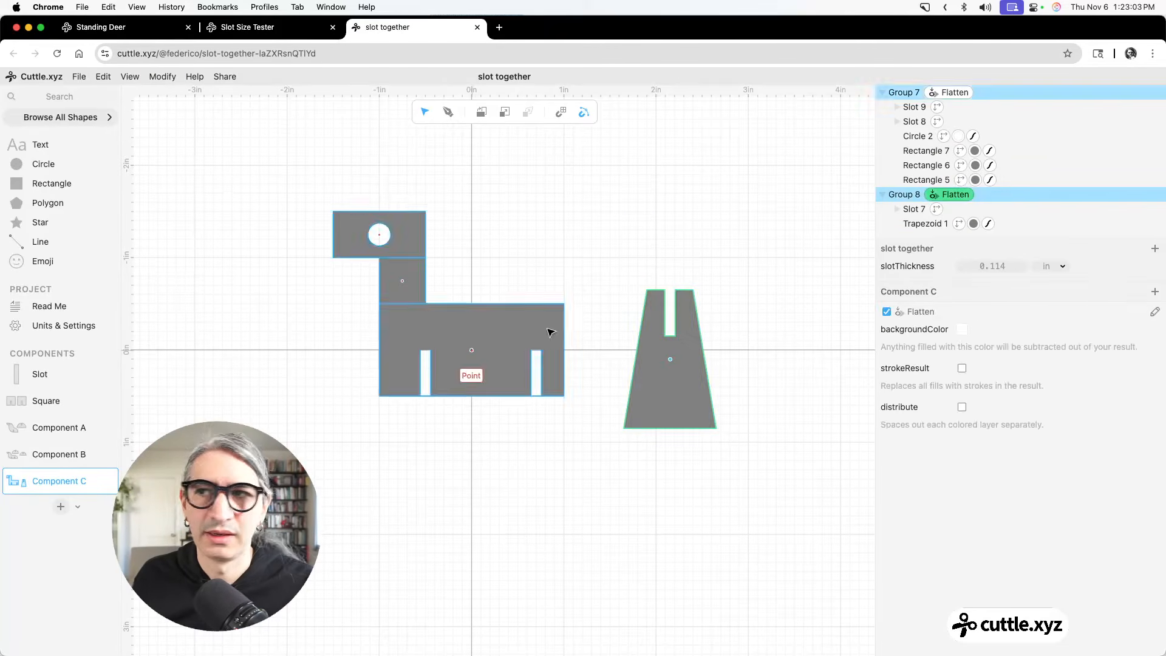
Duplicate the flattened trapezoid leg, move the copy above the body to about x 0.51, y -1.48, and collapse the groups in the outline.
scroll(692, 359, right, 1)
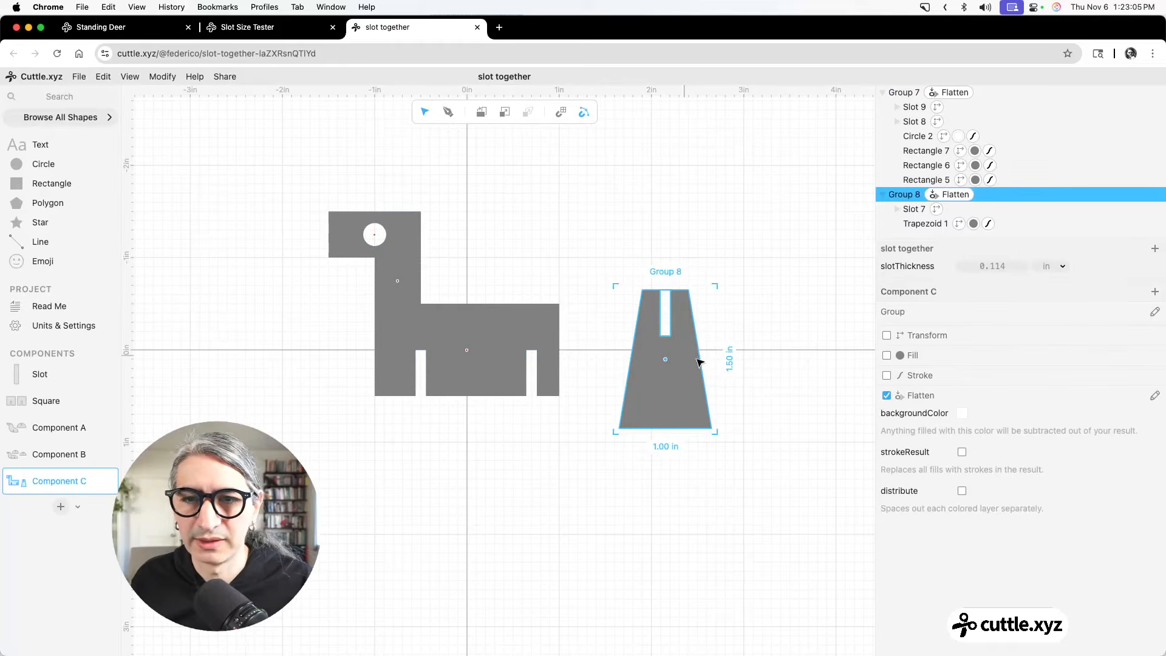
right_click(670, 359)
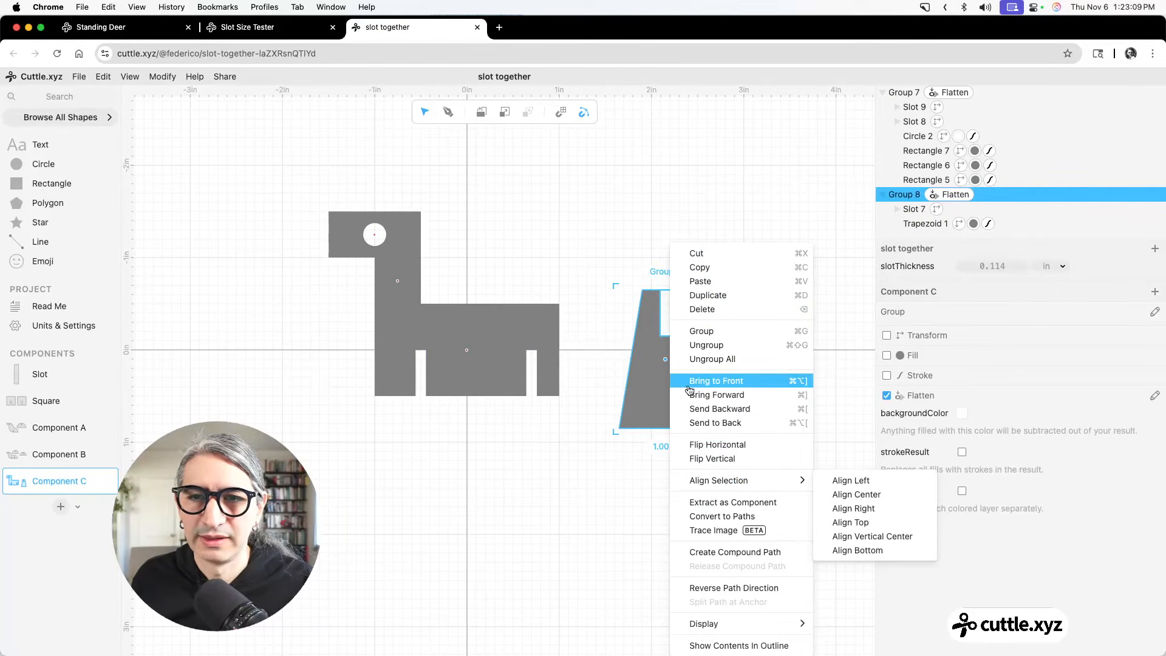
click(699, 295)
drag(668, 428, 511, 255)
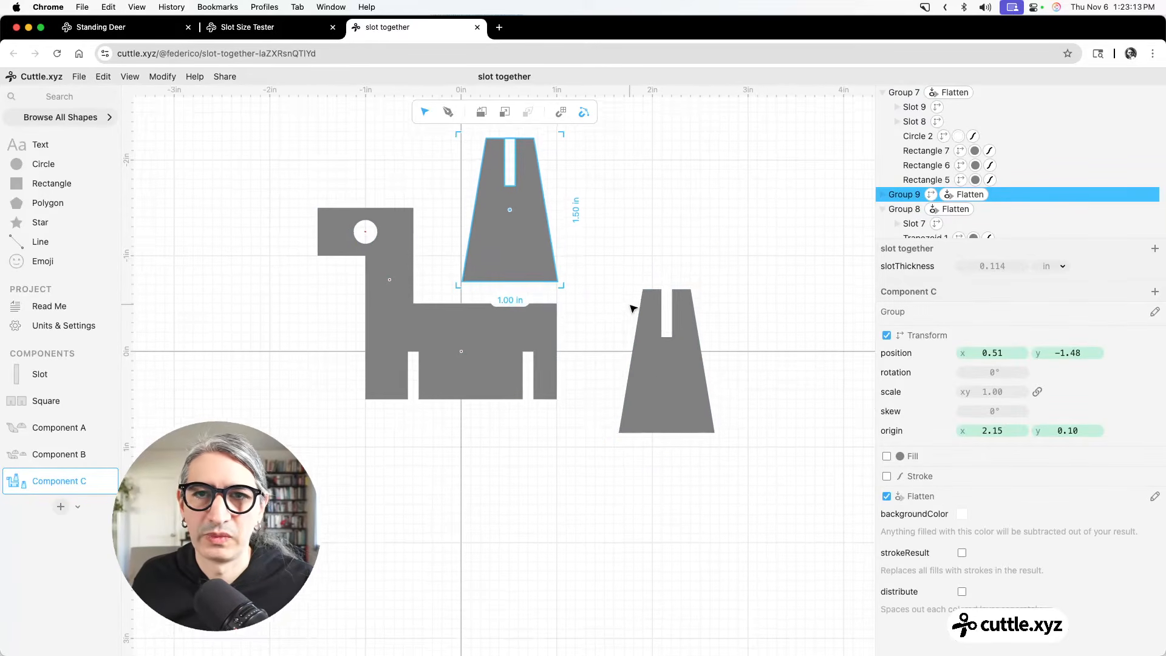
scroll(627, 341, up, 2)
click(882, 93)
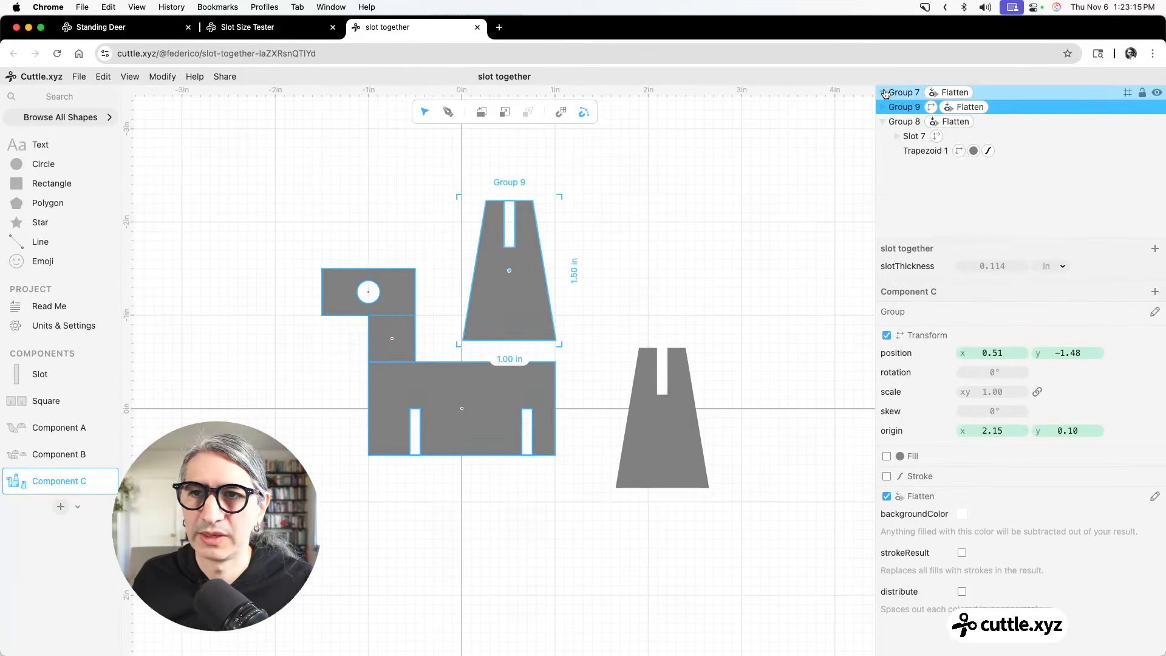
click(882, 122)
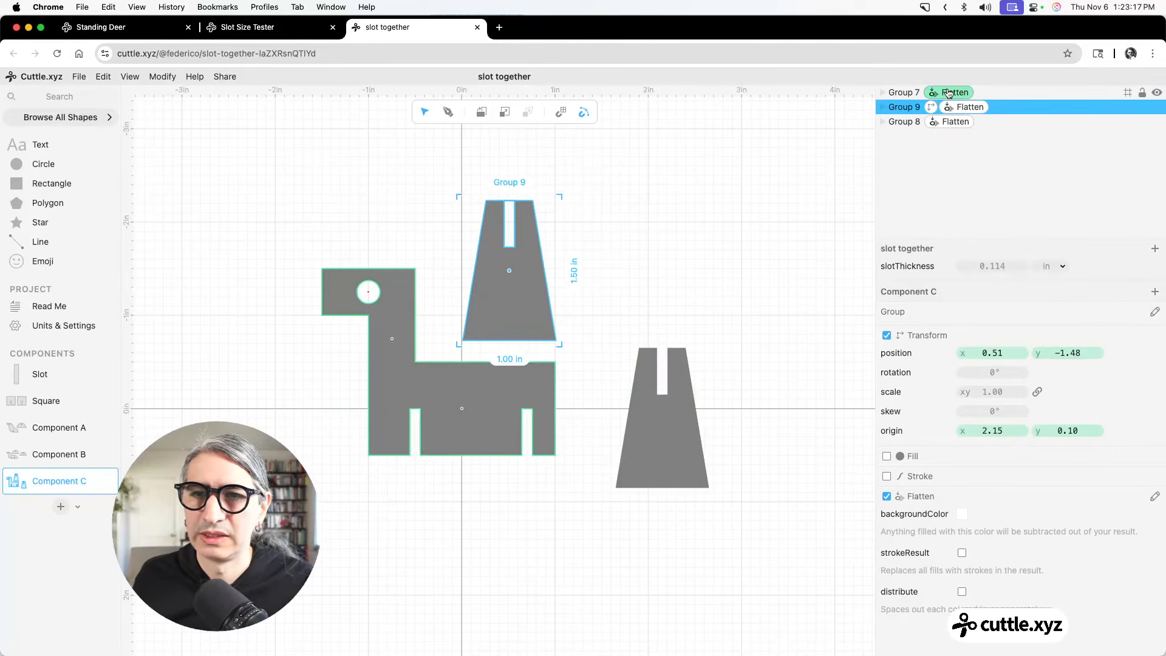
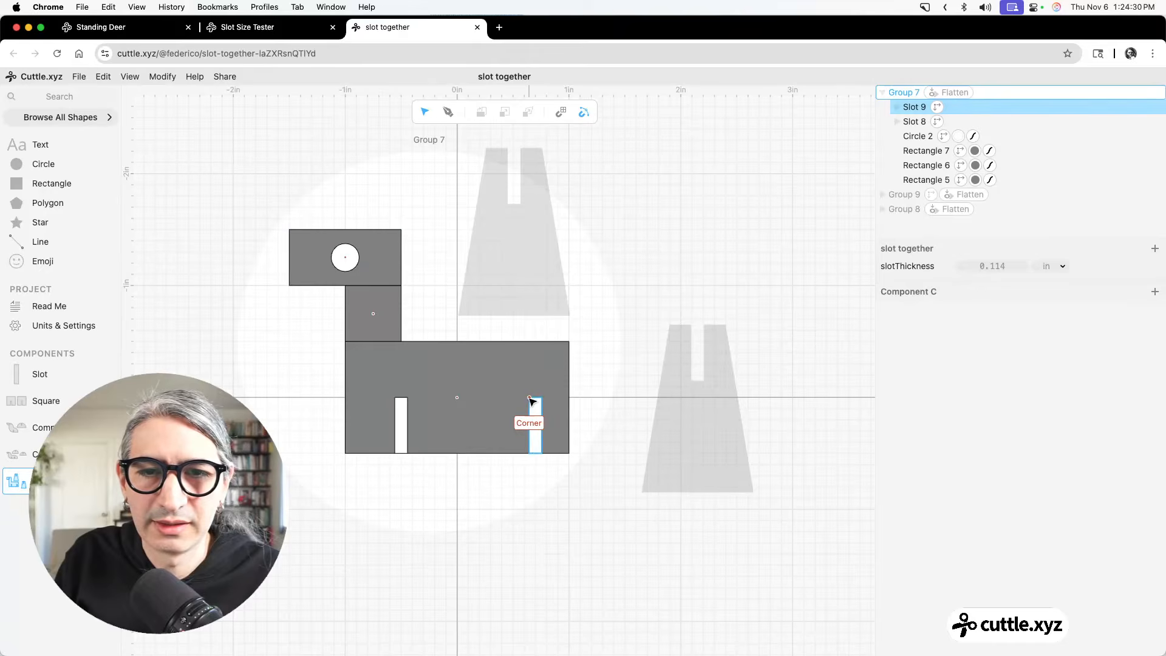
double_click(532, 401)
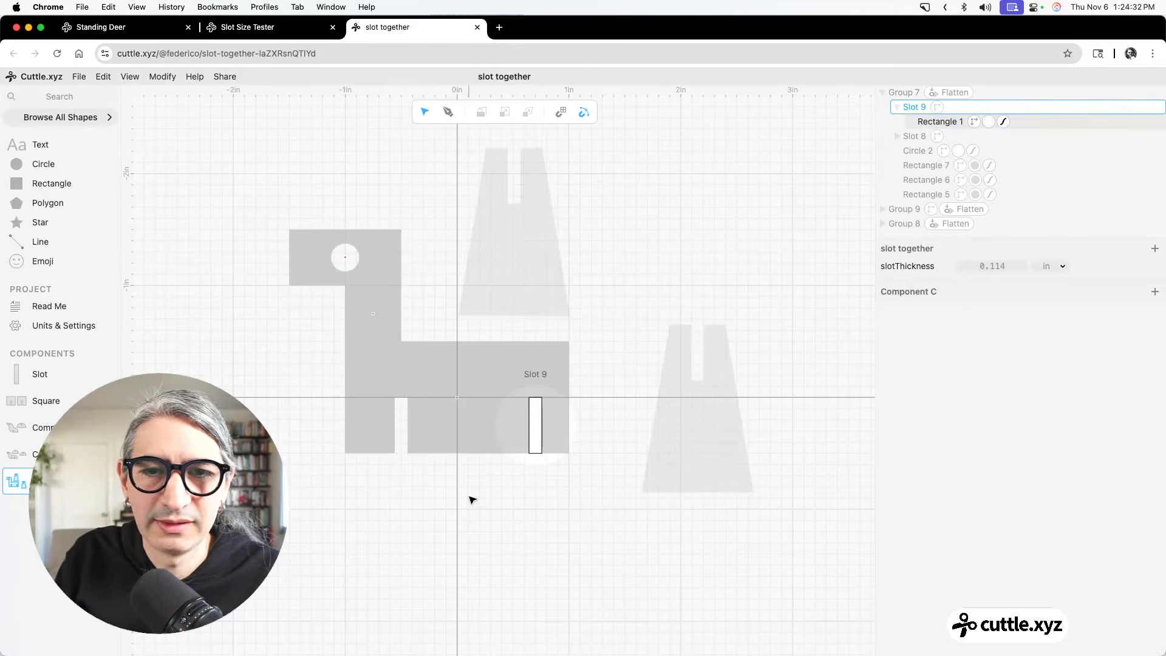
double_click(661, 315)
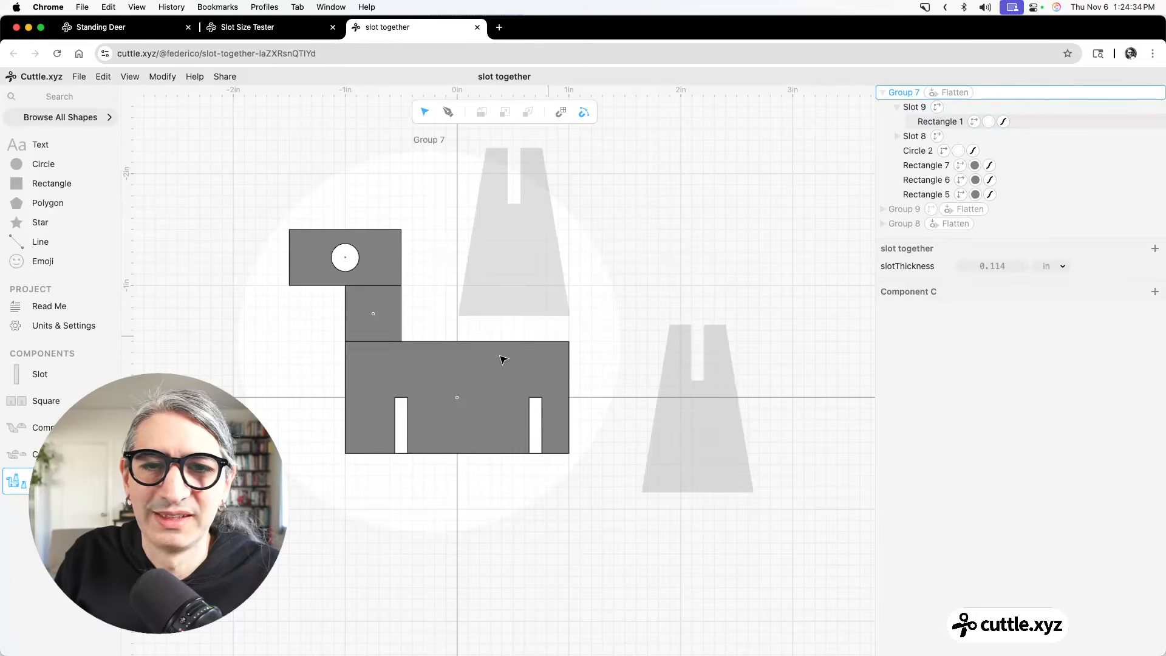
double_click(660, 259)
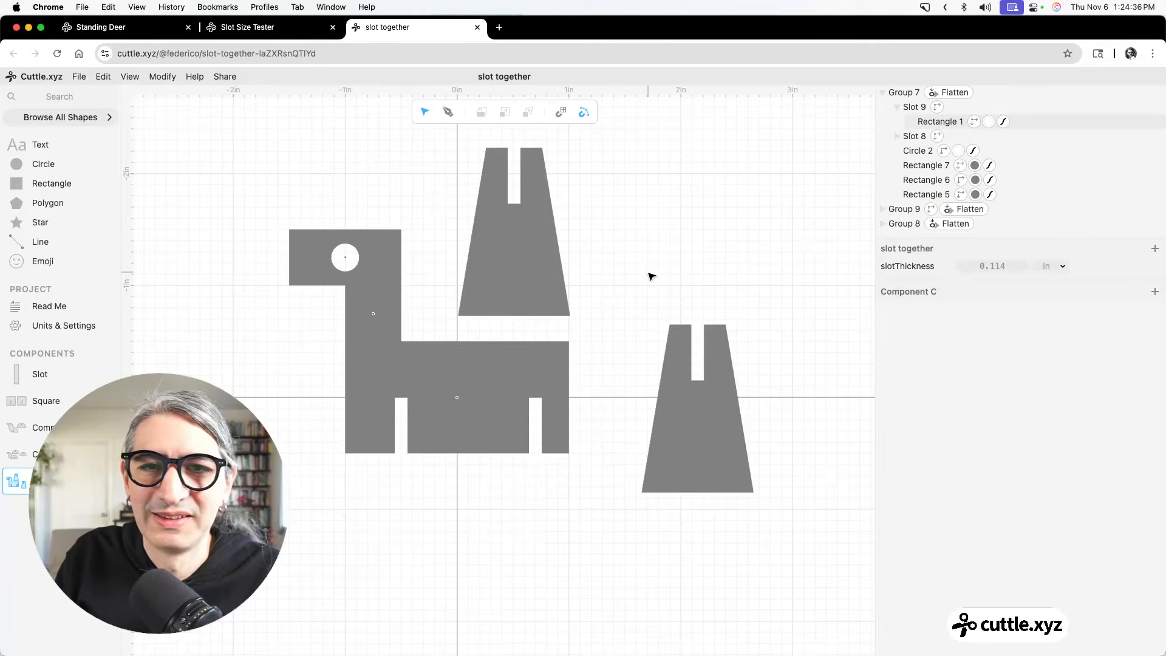
drag(648, 272, 730, 266)
scroll(726, 268, up, 1)
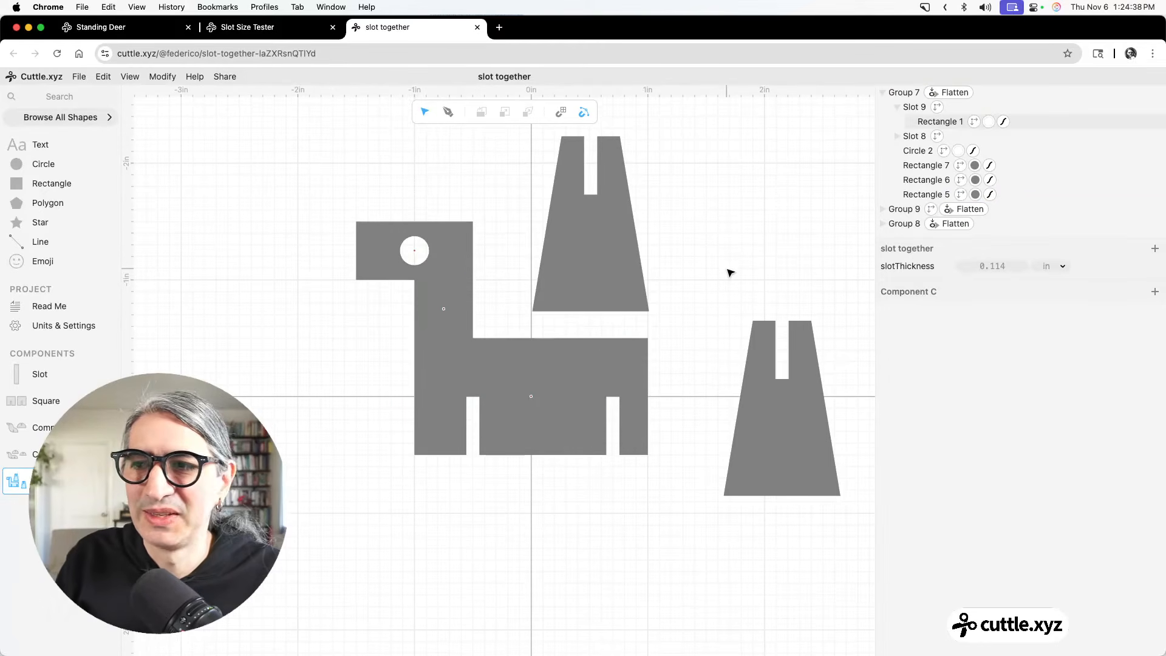
Open the body group for editing and rotate the front body slot slightly clockwise.
click(537, 388)
double_click(537, 386)
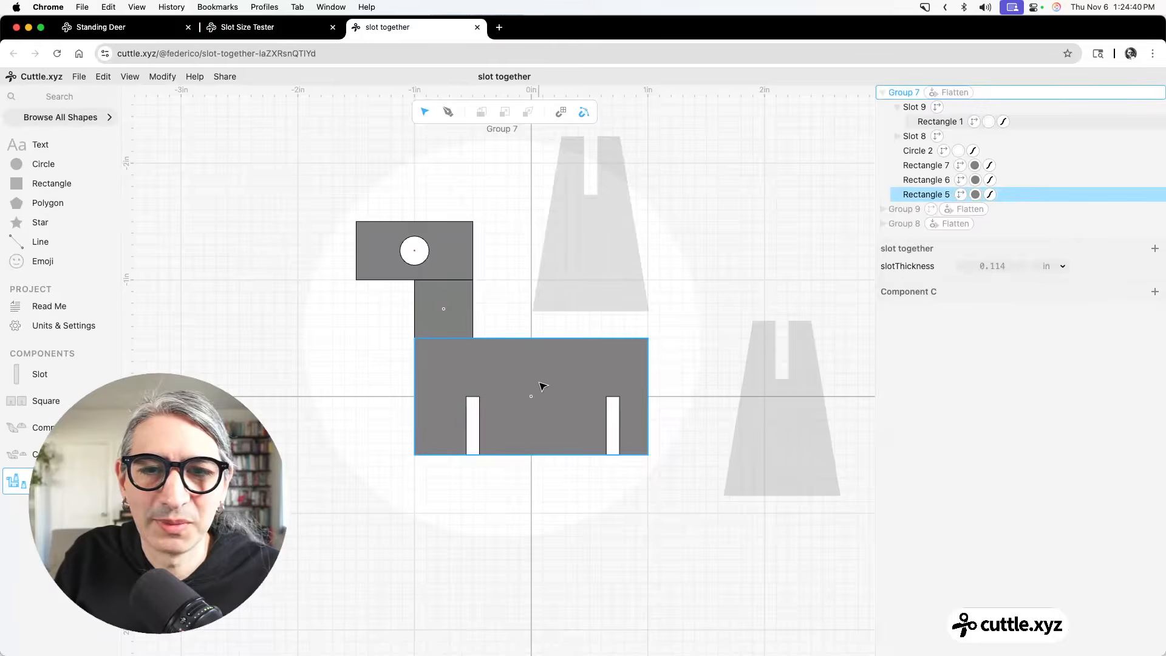
click(474, 406)
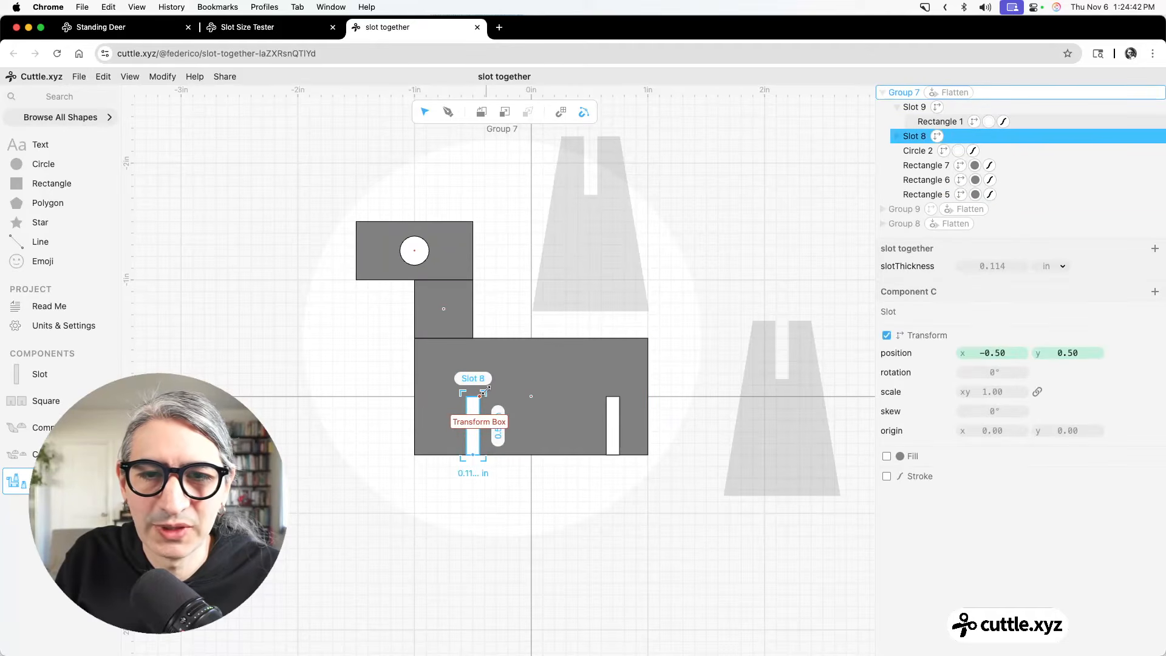
mouse_move(490, 387)
mouse_down()
mouse_move(473, 384)
mouse_move(502, 395)
mouse_move(483, 398)
mouse_up()
scroll(462, 517, up, 3)
click(562, 437)
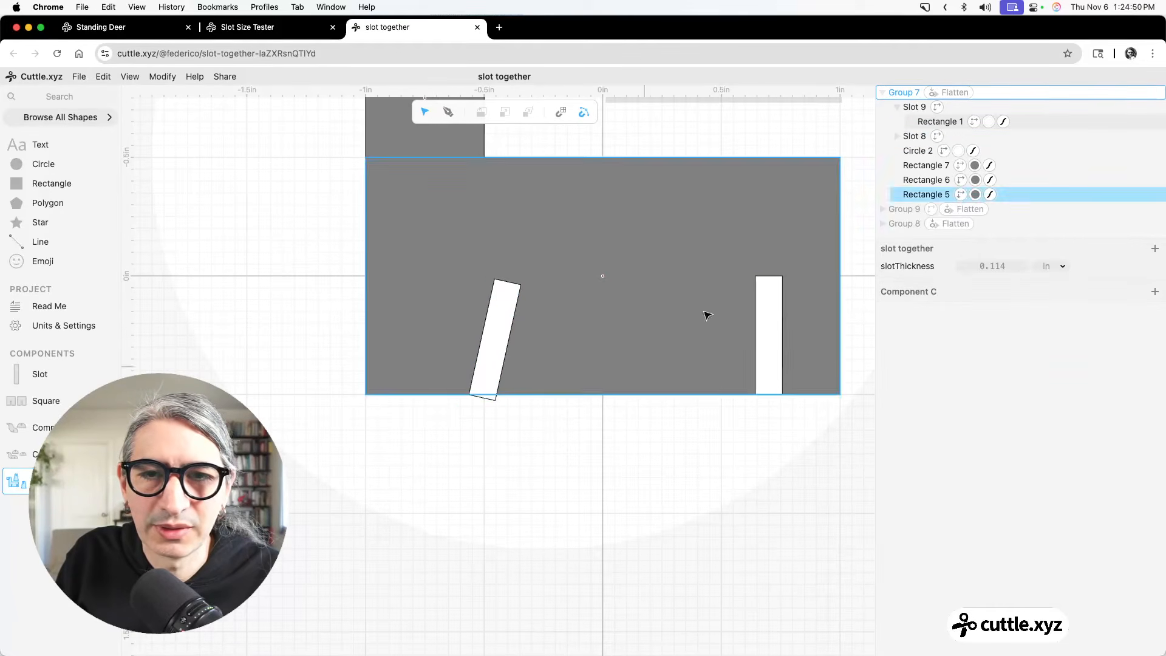
Try to rotate the rectangle inside the rear body slot and leave the slot's contents.
click(770, 292)
double_click(770, 283)
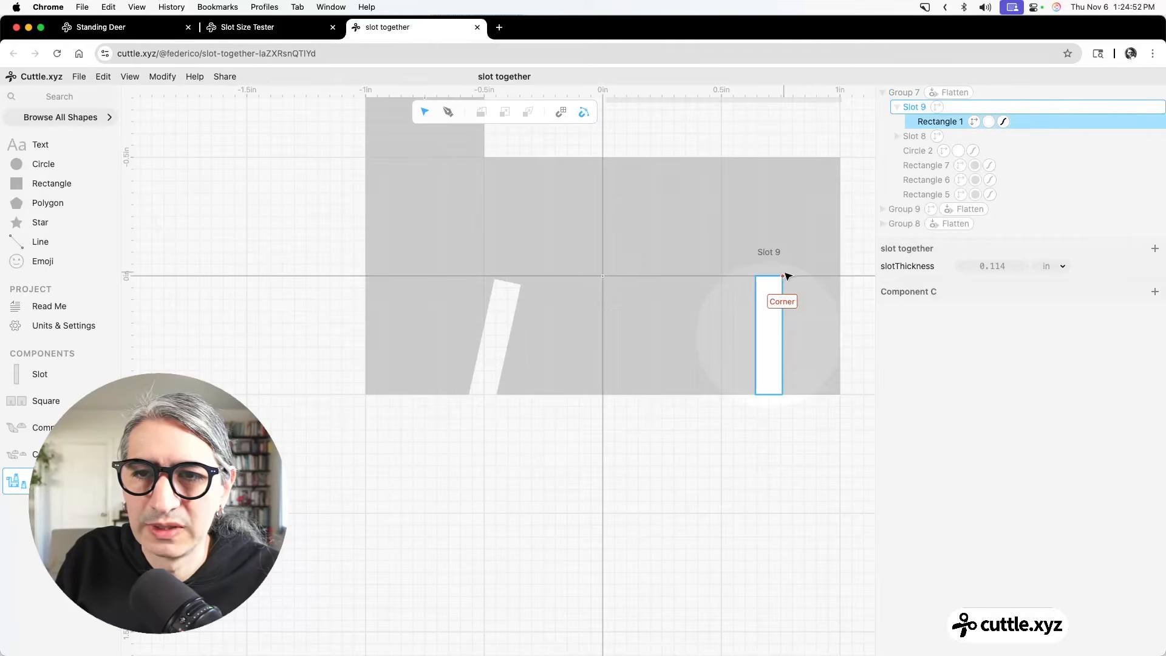
click(780, 278)
mouse_move(788, 269)
mouse_down()
mouse_move(739, 265)
mouse_move(789, 271)
mouse_up()
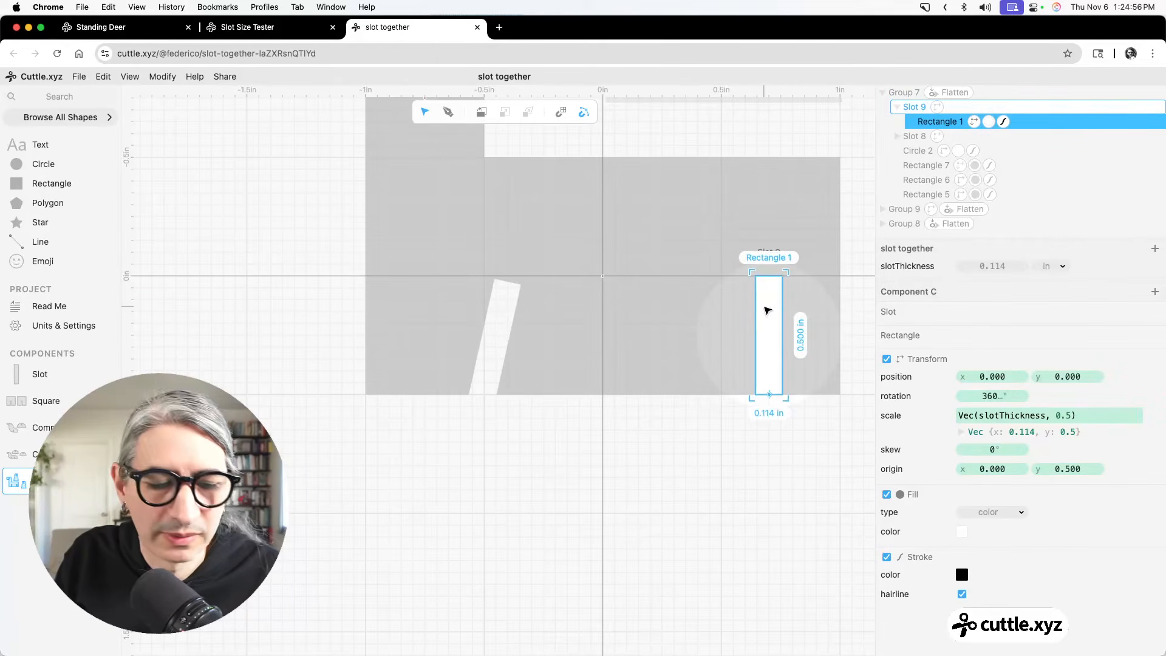
click(805, 286)
Rotate the whole rear body slot counterclockwise to about 347° so its upper end leans toward the head.
click(773, 282)
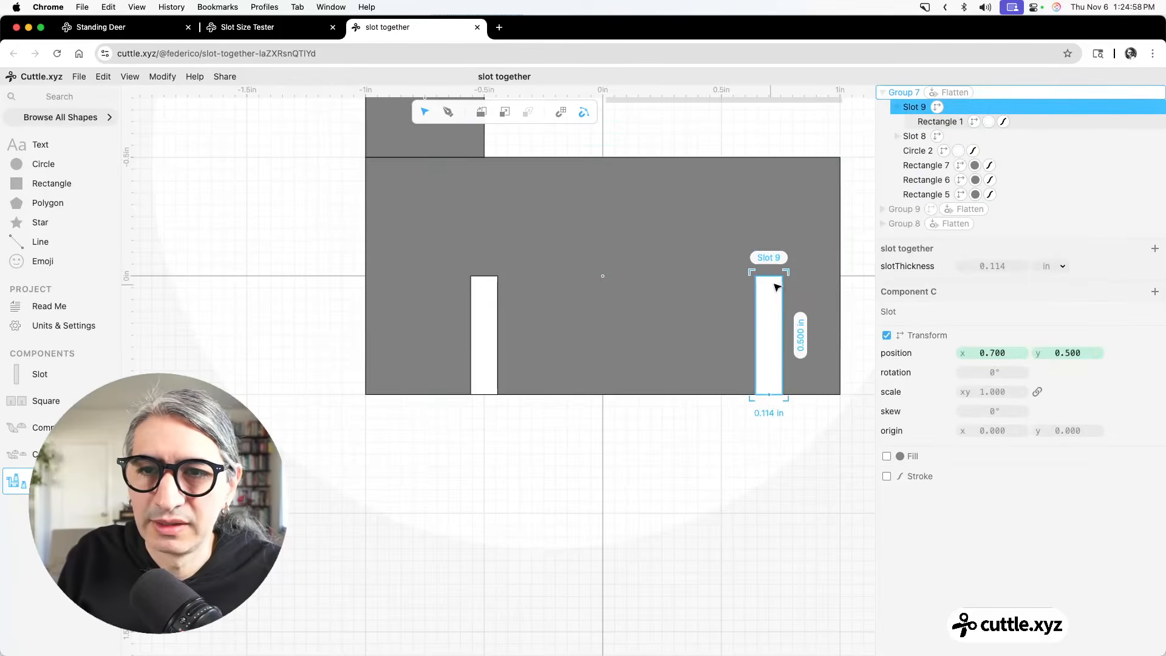
drag(792, 265, 762, 265)
click(556, 436)
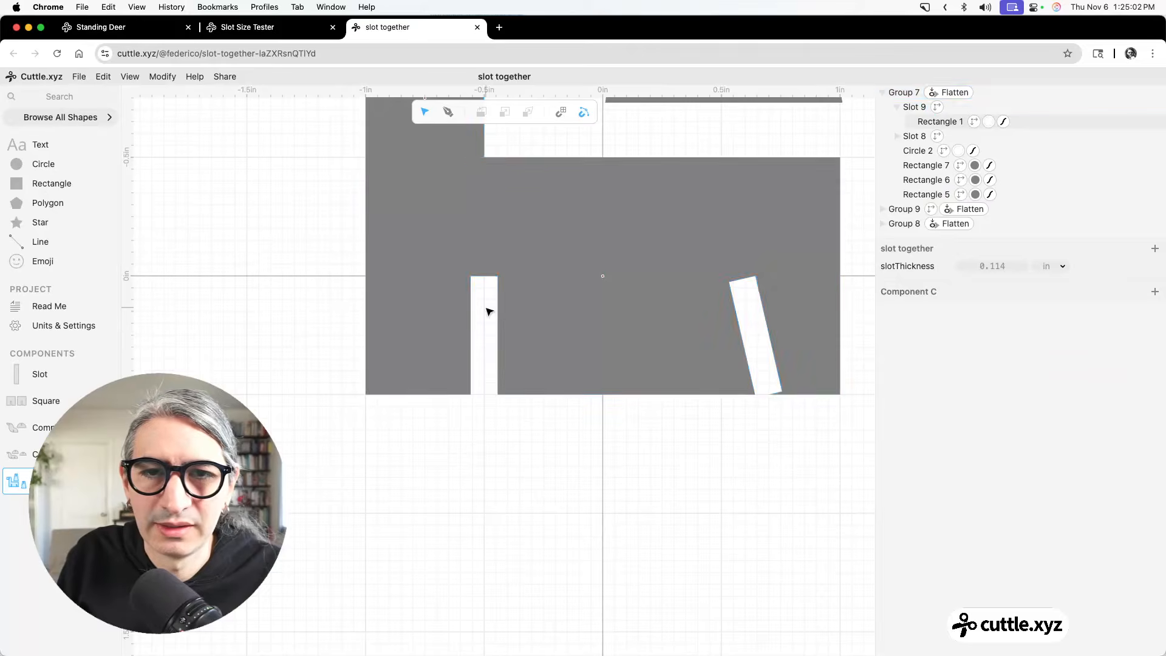
Rotate the front body slot clockwise about 10° so its upper end leans toward the rear.
click(494, 287)
click(493, 287)
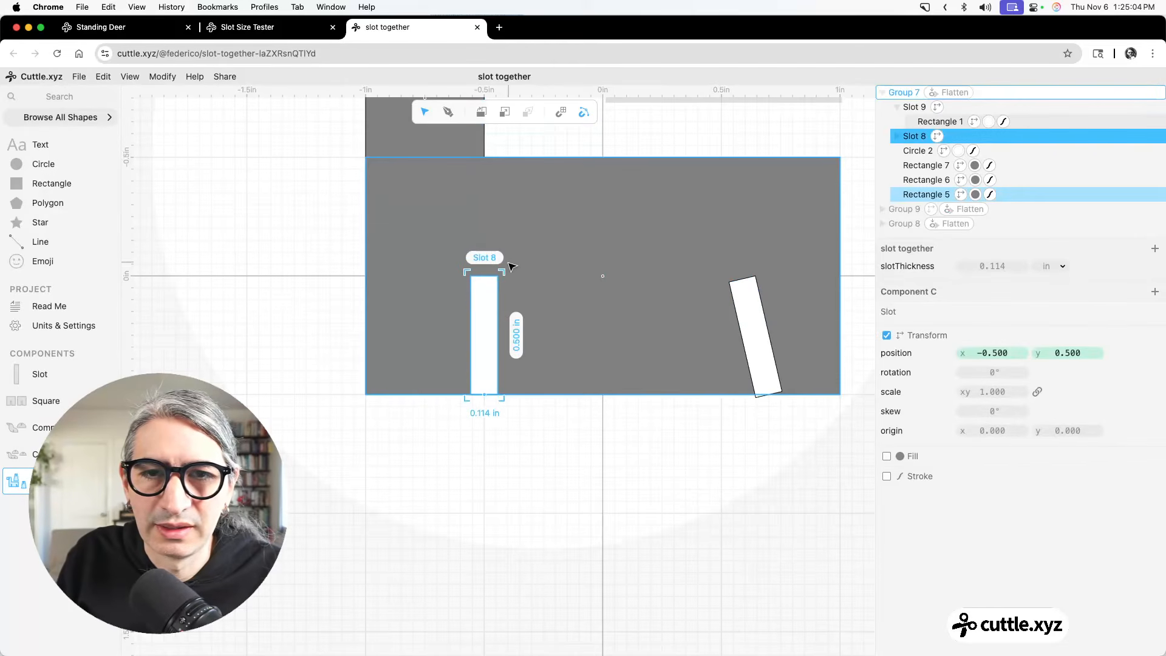
drag(504, 271, 524, 280)
click(606, 429)
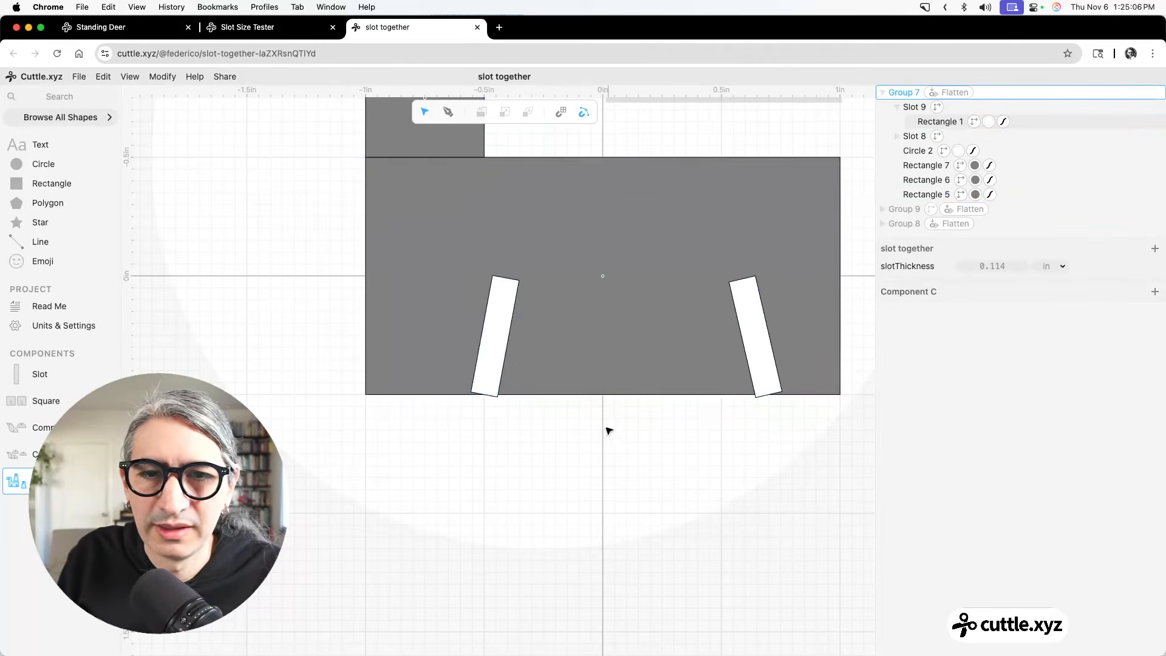
Move both tilted slots past the body's bottom edge: front to about x -0.517, y 0.531, rear to about x 0.698, y 0.522.
click(498, 345)
drag(497, 344, 493, 352)
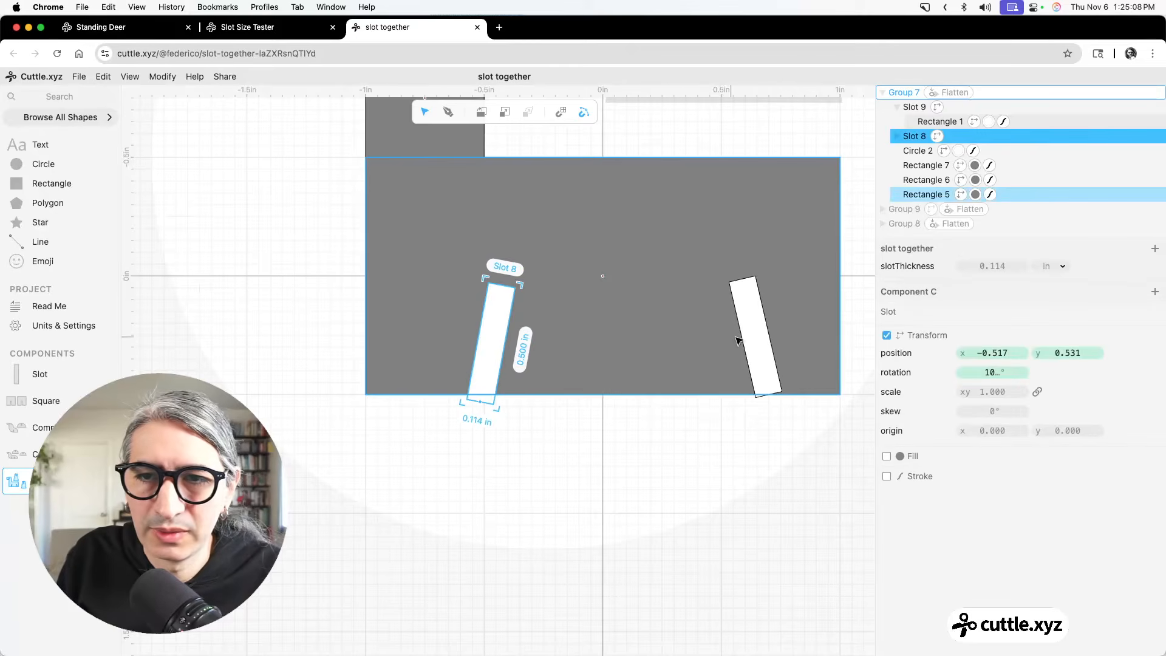
click(760, 348)
drag(764, 351, 762, 354)
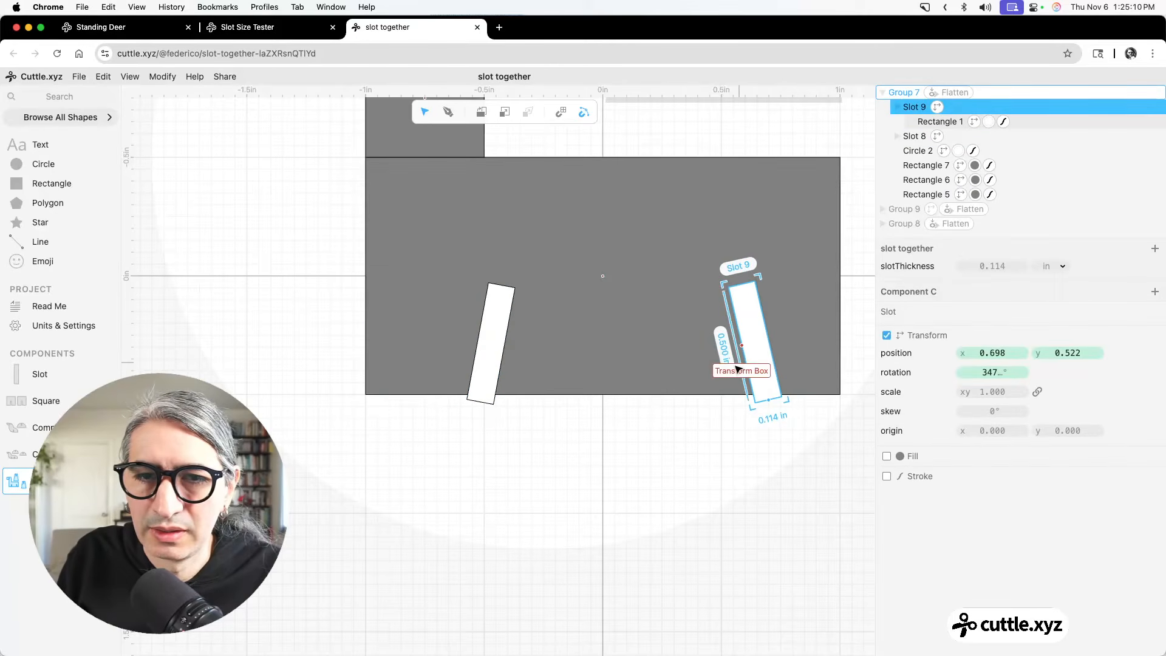
click(531, 458)
scroll(529, 458, down, 3)
scroll(530, 458, down, 2)
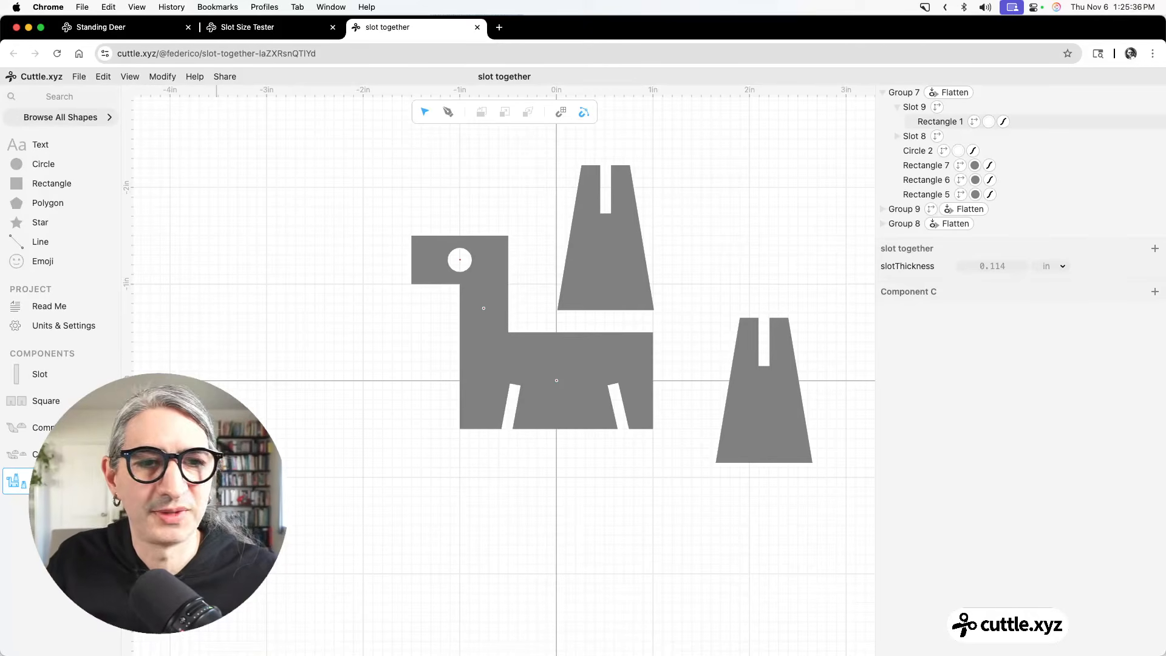
Add a new empty component to the slot together project.
click(60, 506)
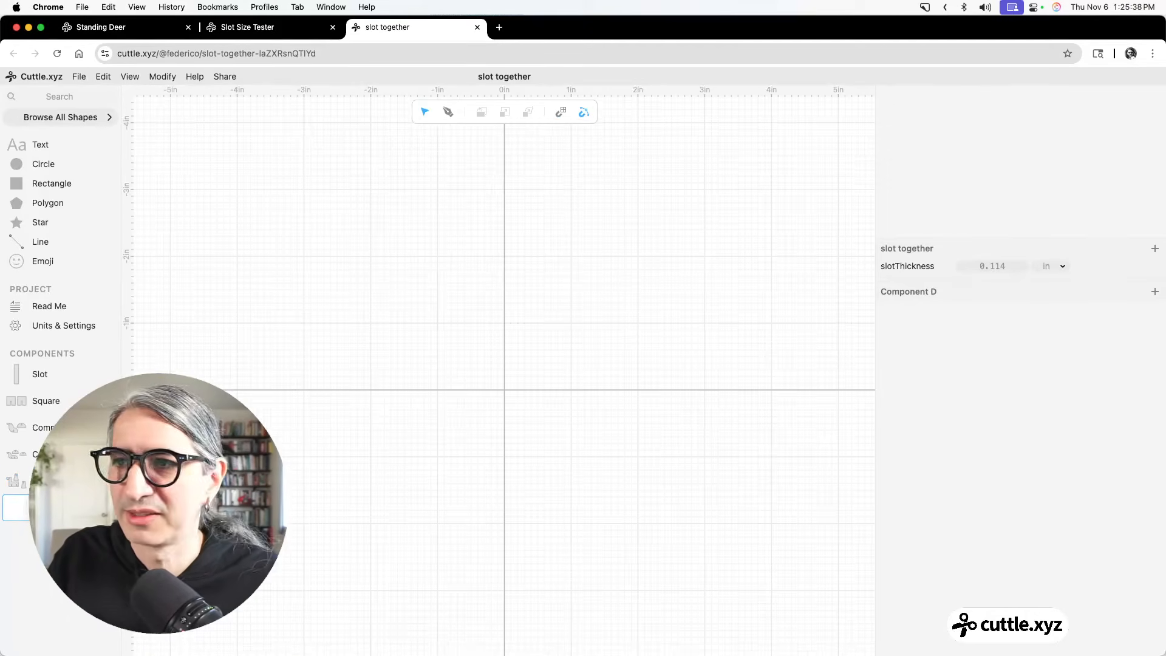
drag(15, 261, 502, 389)
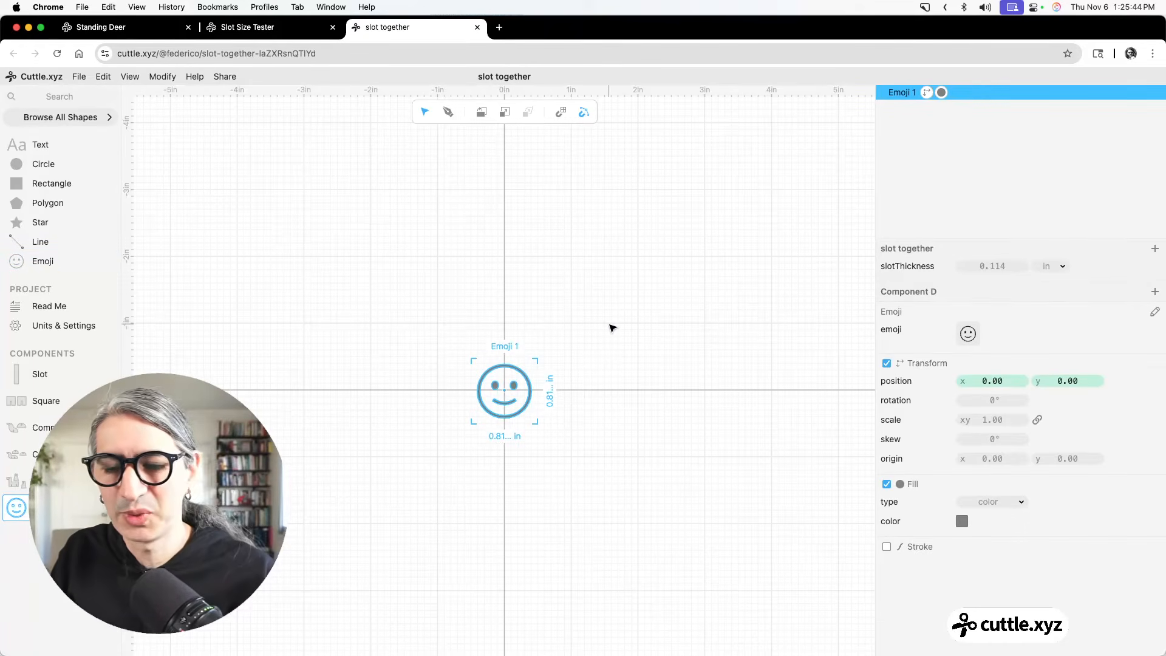
drag(611, 328, 458, 439)
key(BackSpace)
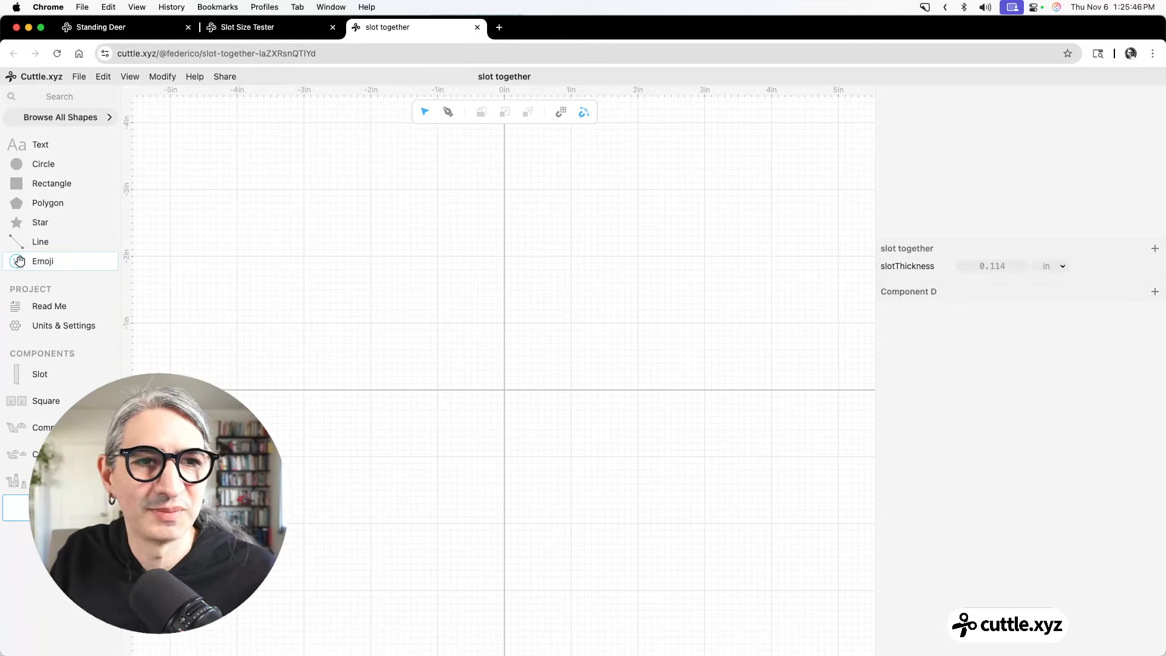
Place an emoji shape at the canvas origin of Component D.
drag(15, 263, 496, 411)
scroll(504, 411, up, 5)
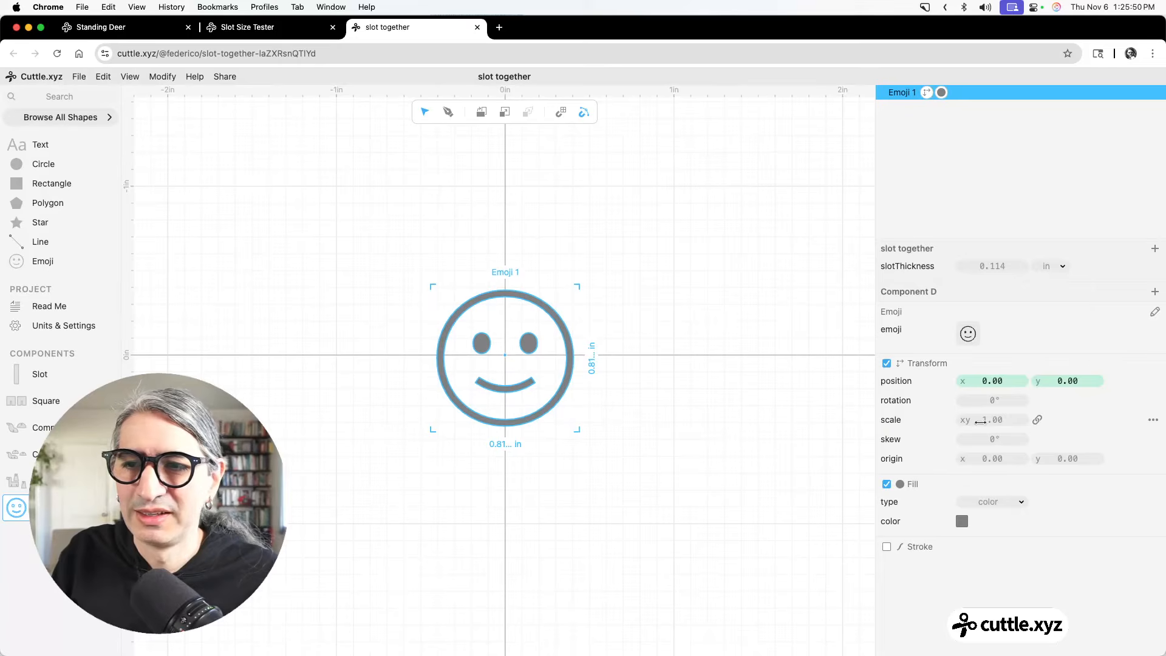
Search the emoji's symbol choices for "cat" and browse the Noun Project icons without choosing one.
click(968, 333)
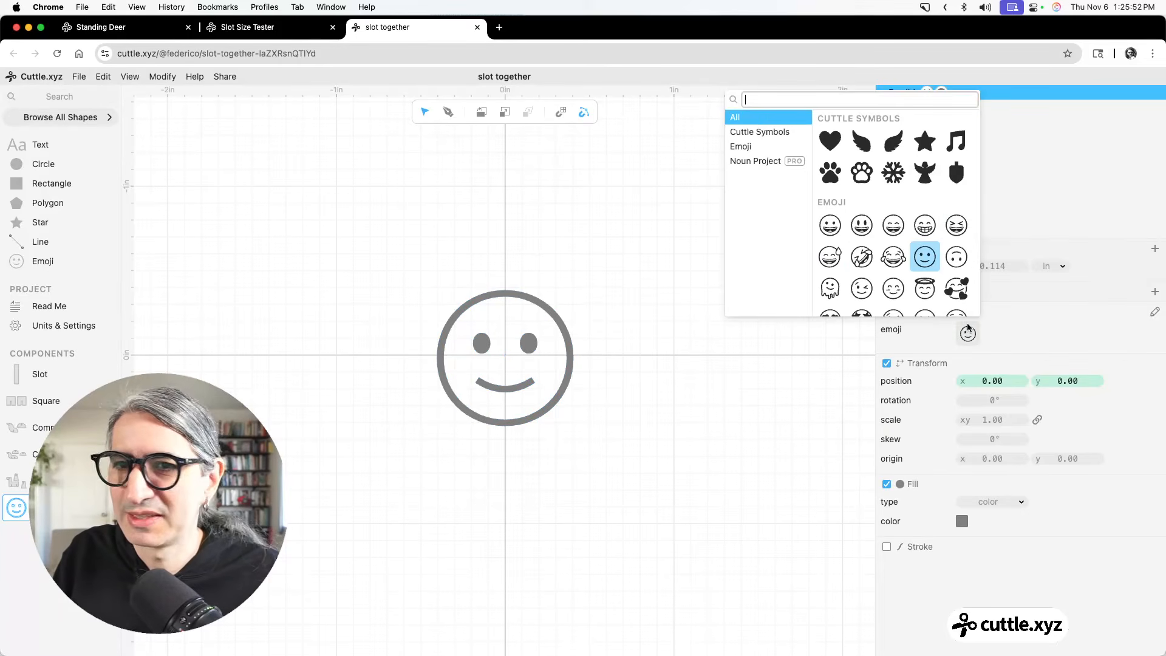
text(vs)
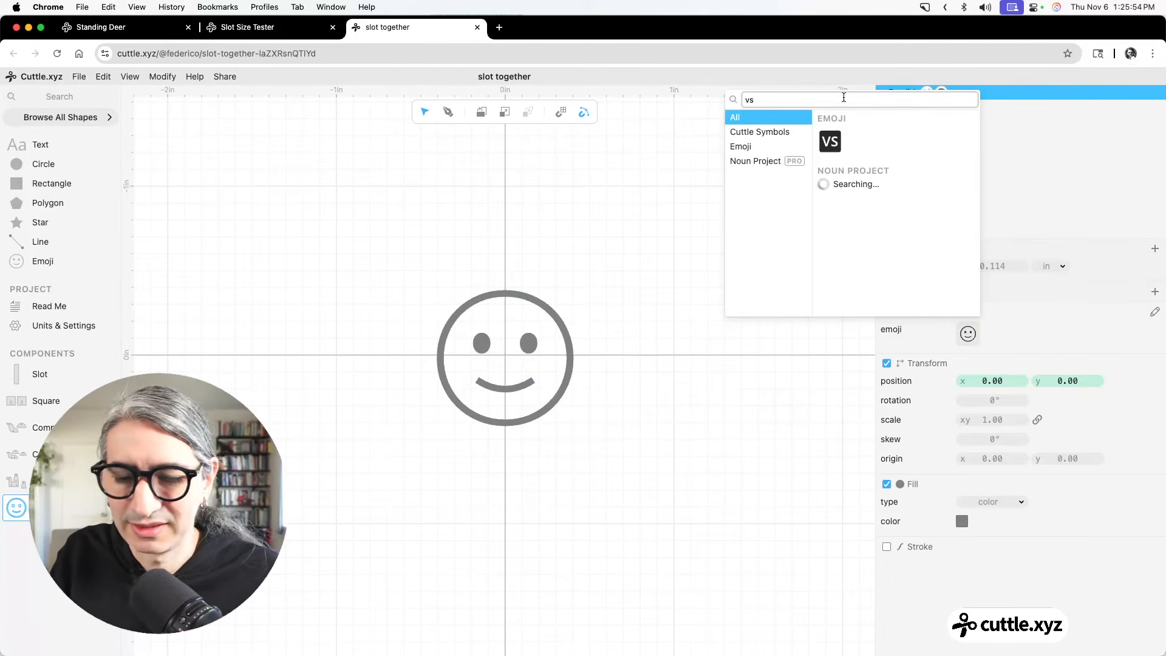
key(BackSpace)
key(BackSpace)
text(cat)
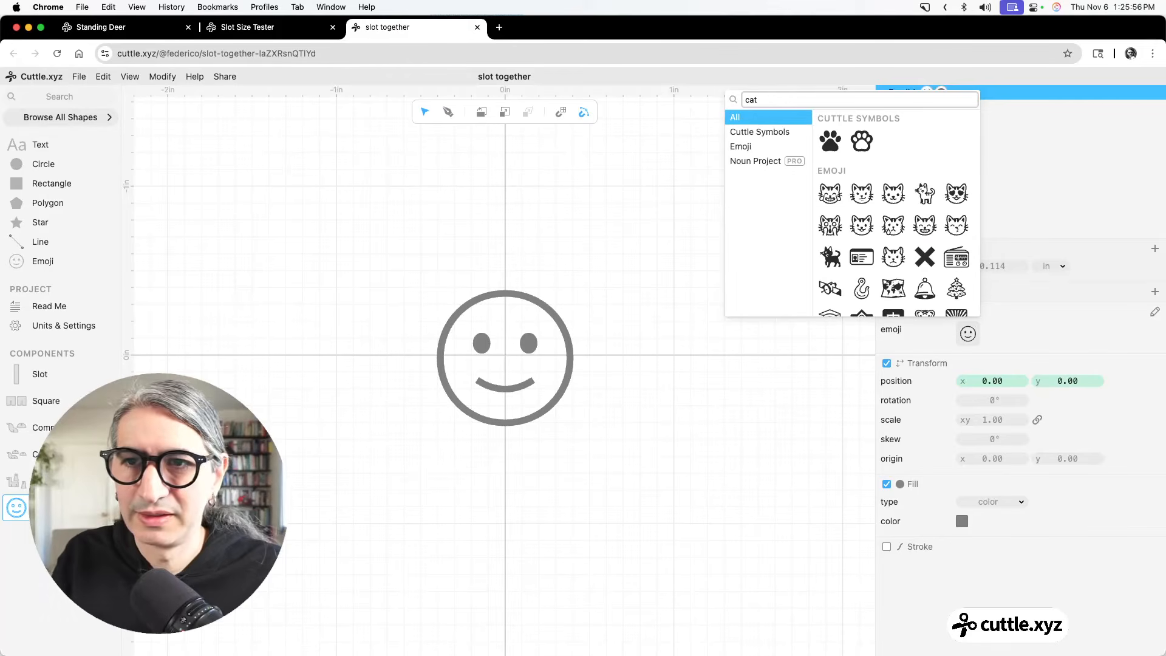
click(760, 161)
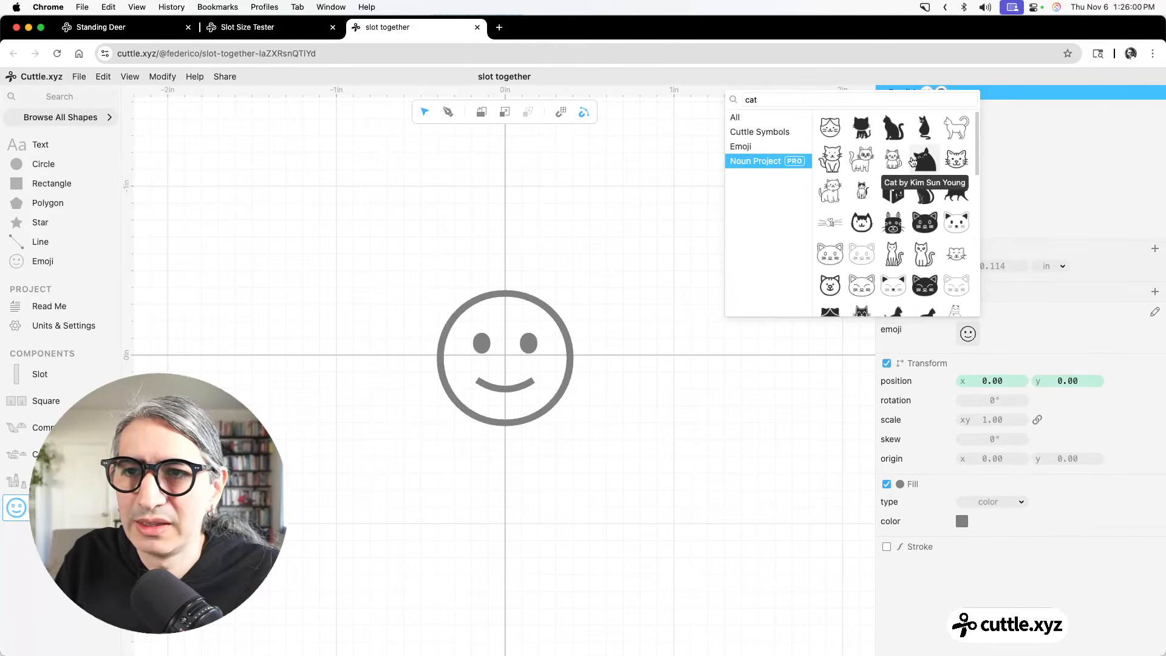
scroll(949, 190, down, 2)
scroll(949, 190, down, 8)
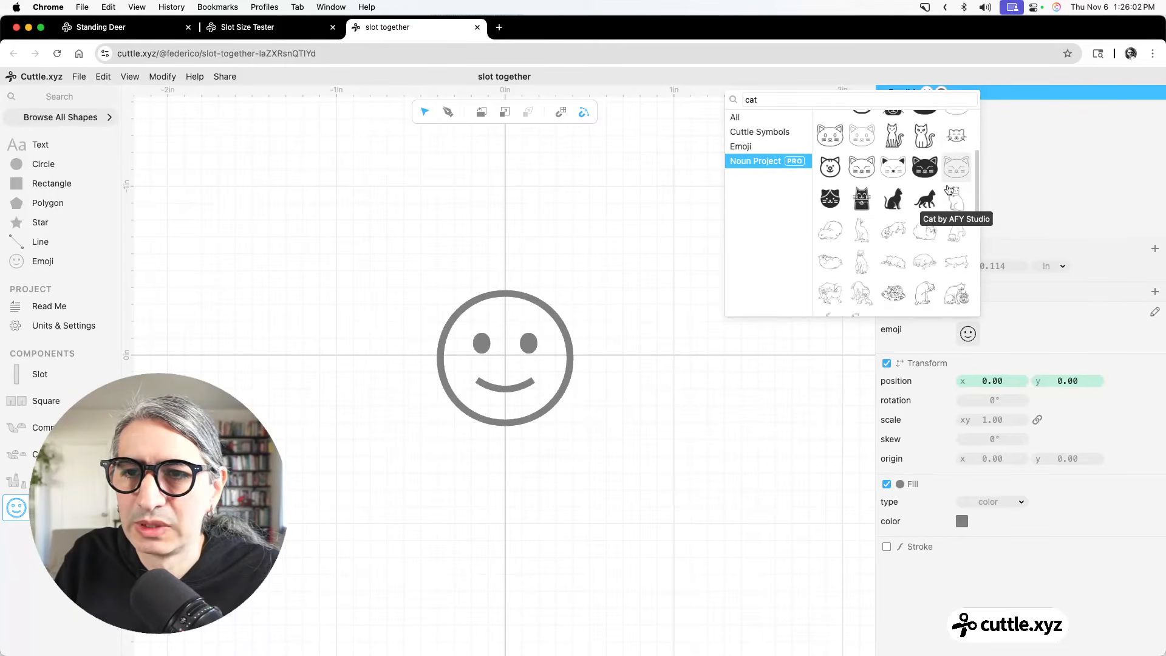
scroll(947, 190, down, 6)
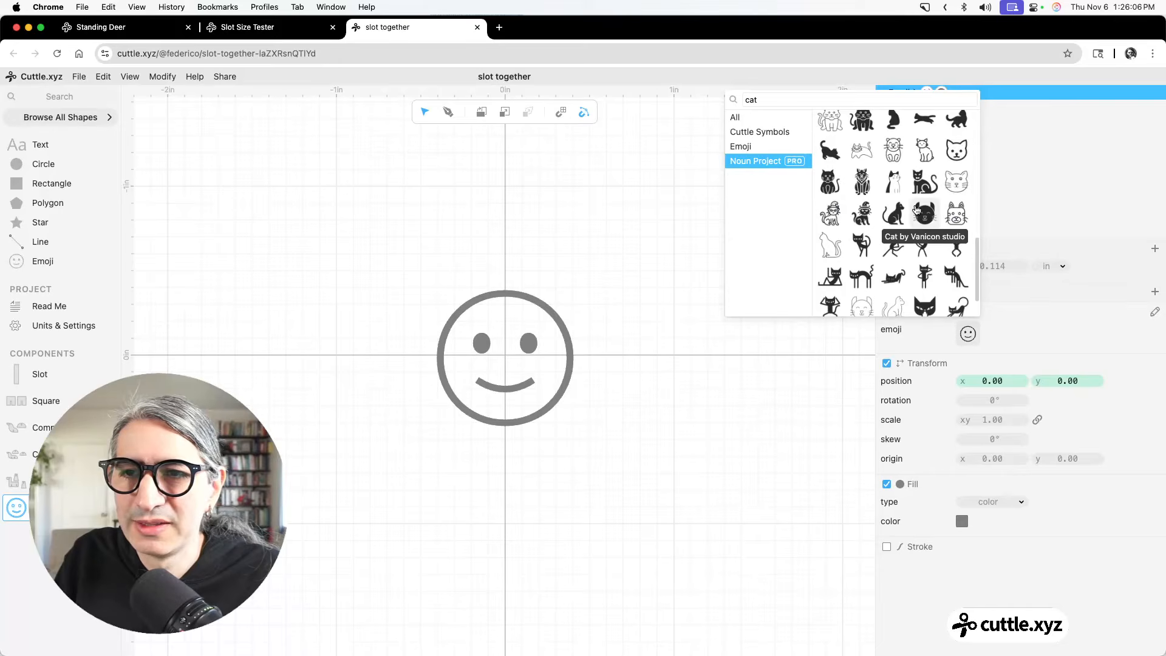
scroll(946, 193, down, 2)
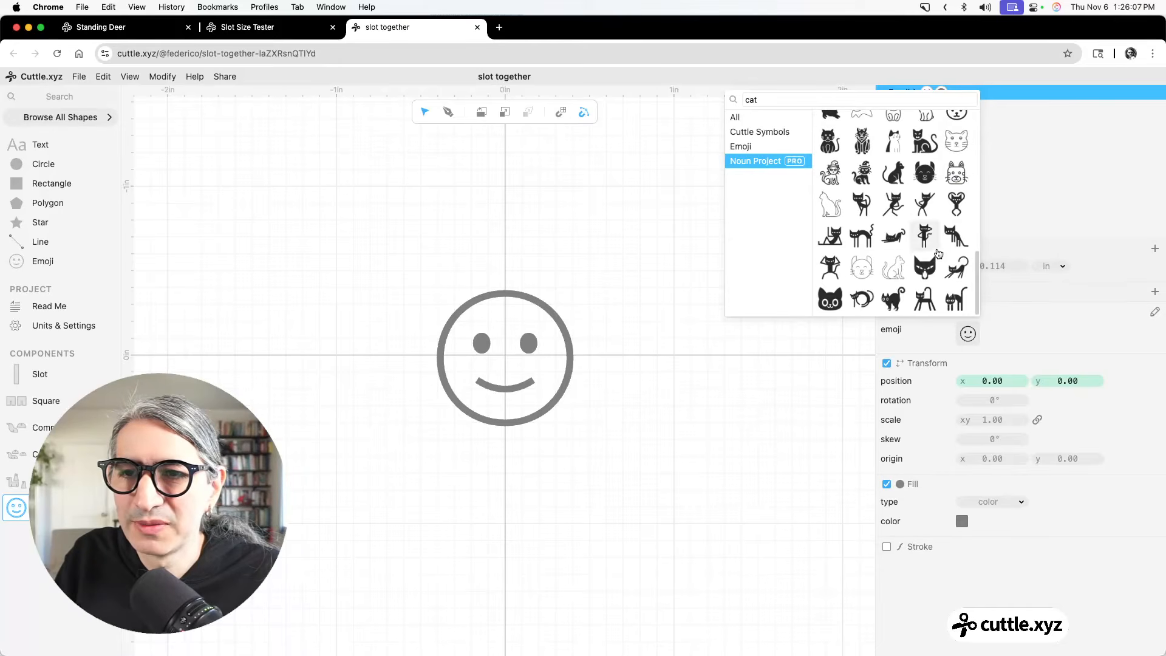
click(732, 413)
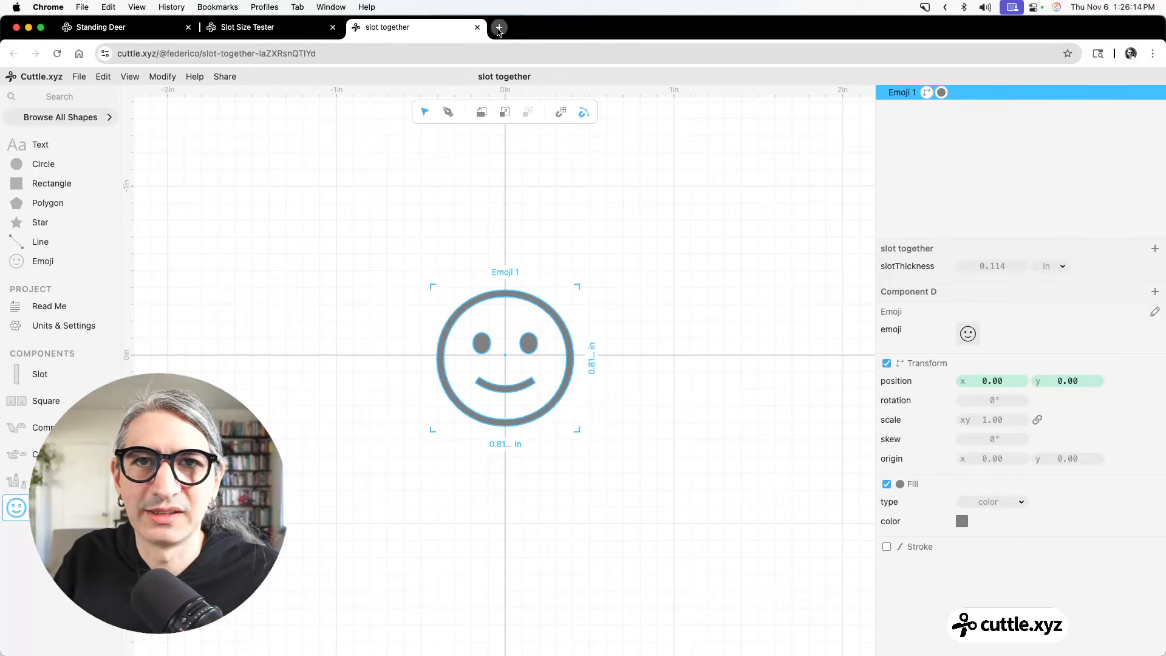
Search the web for "noun project" in a new browser tab and open The Noun Project website.
click(498, 28)
text(no)
key(Return)
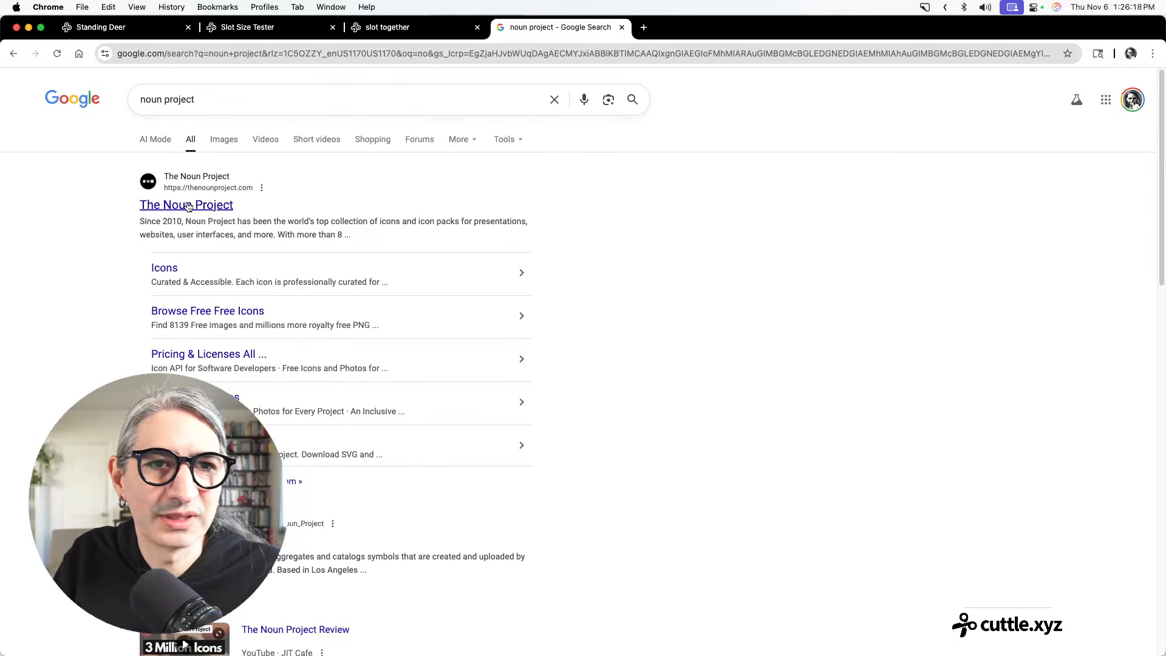
click(210, 205)
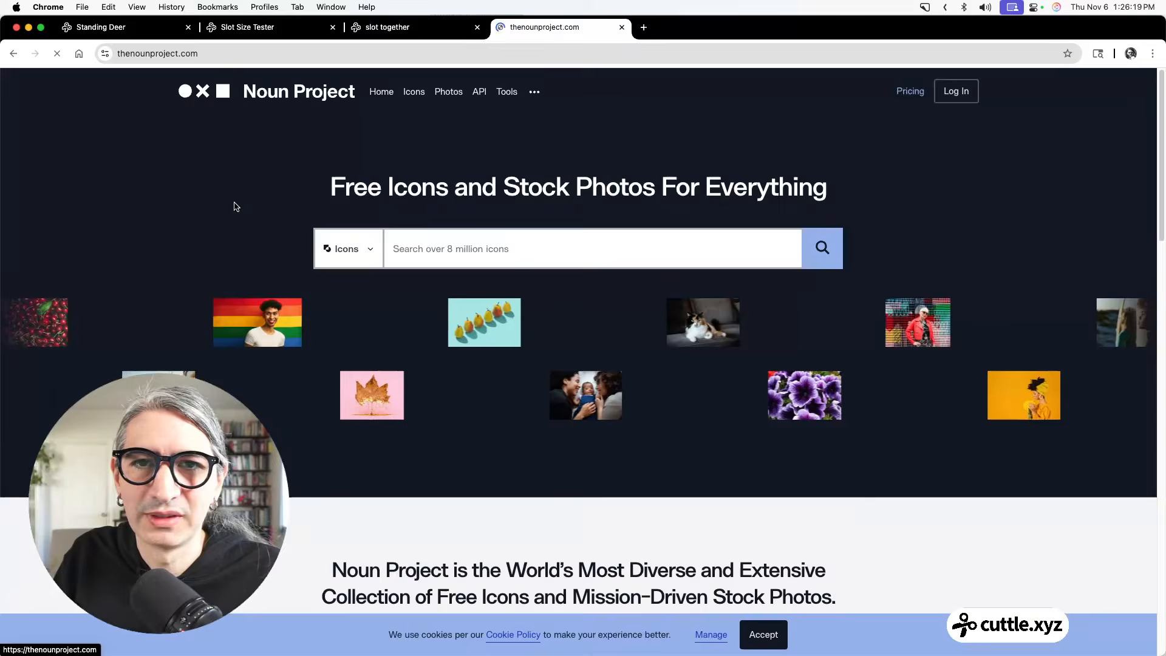
Search the Noun Project icons for "cat" and look through the results.
click(594, 247)
text(cat)
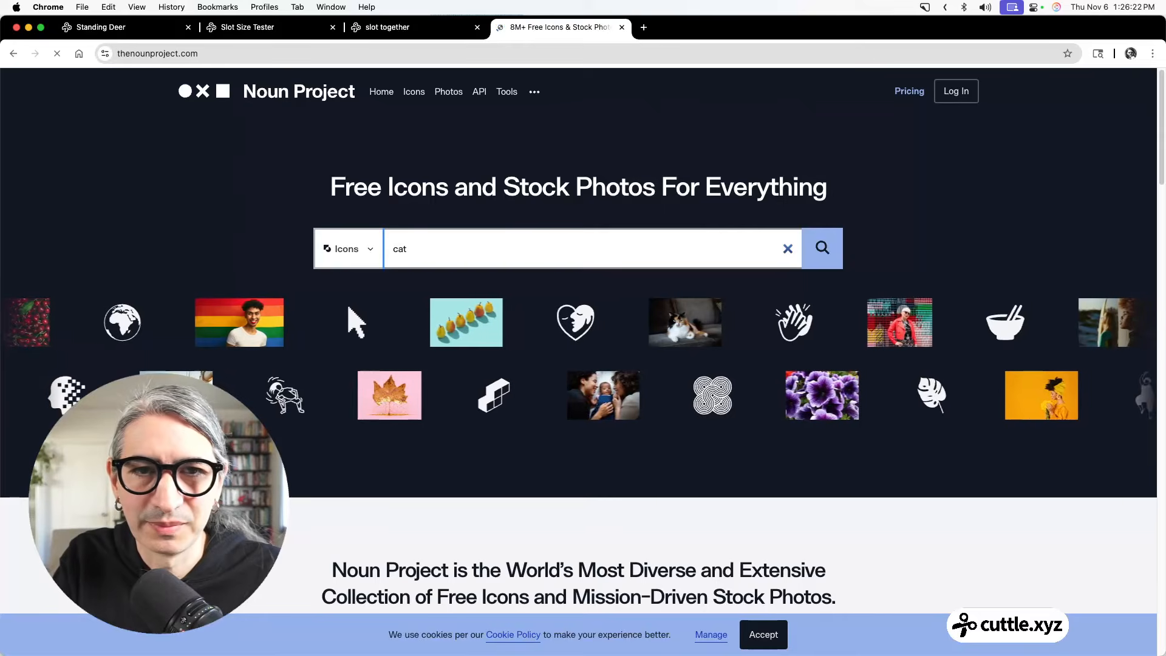
text(cat)
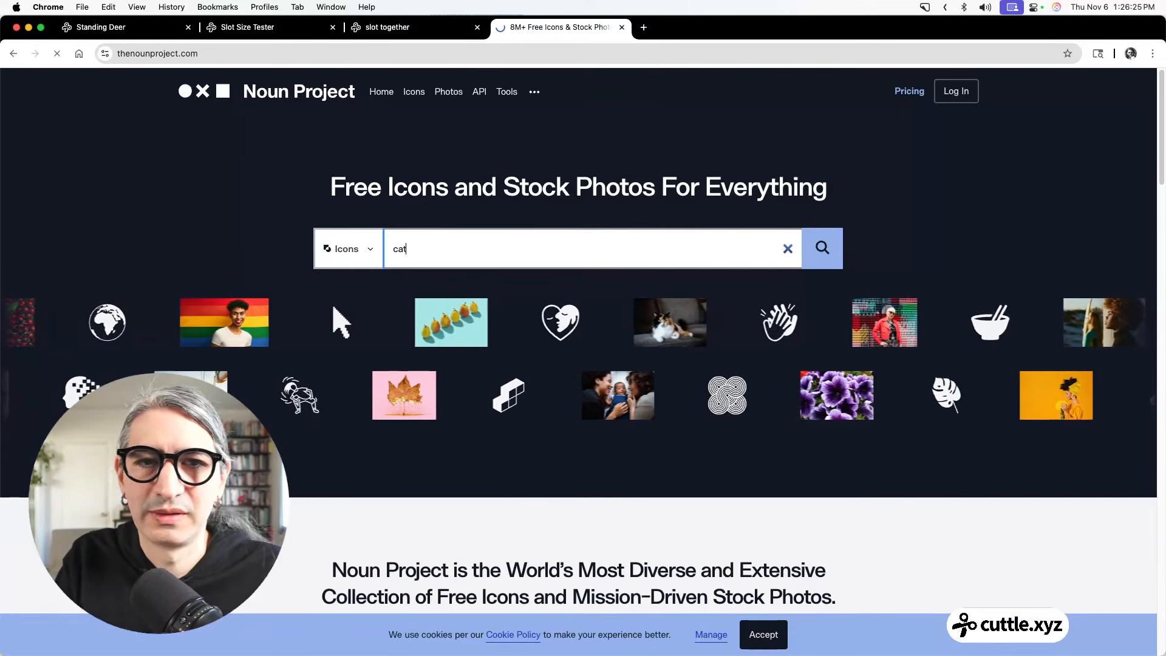
key(Return)
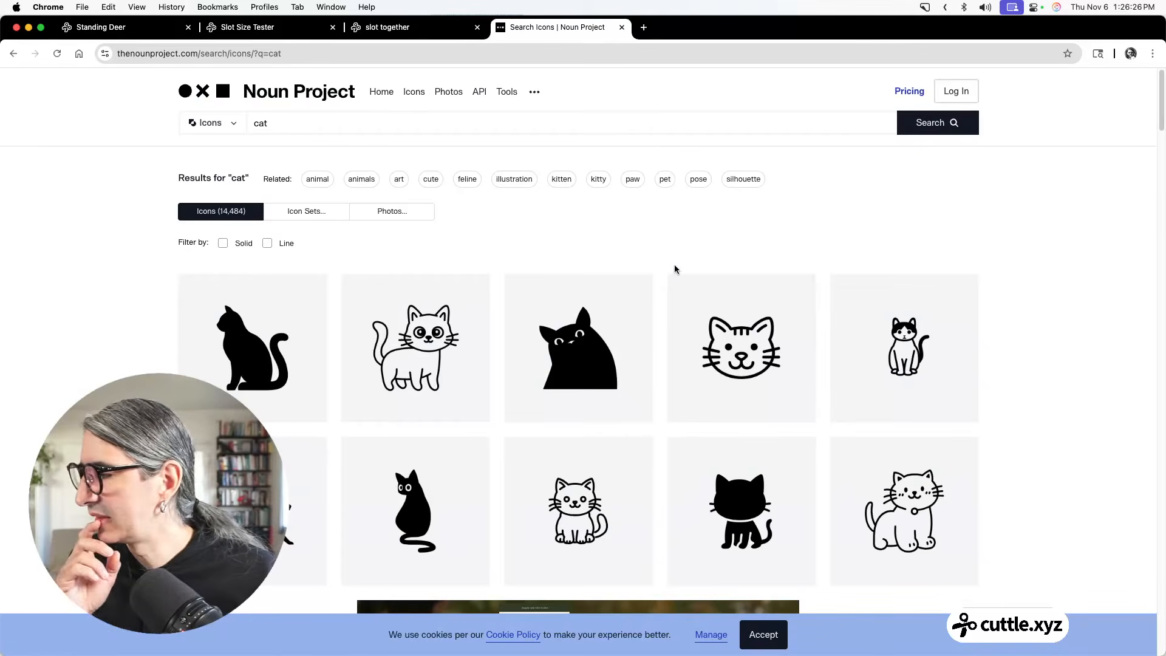
scroll(665, 209, down, 8)
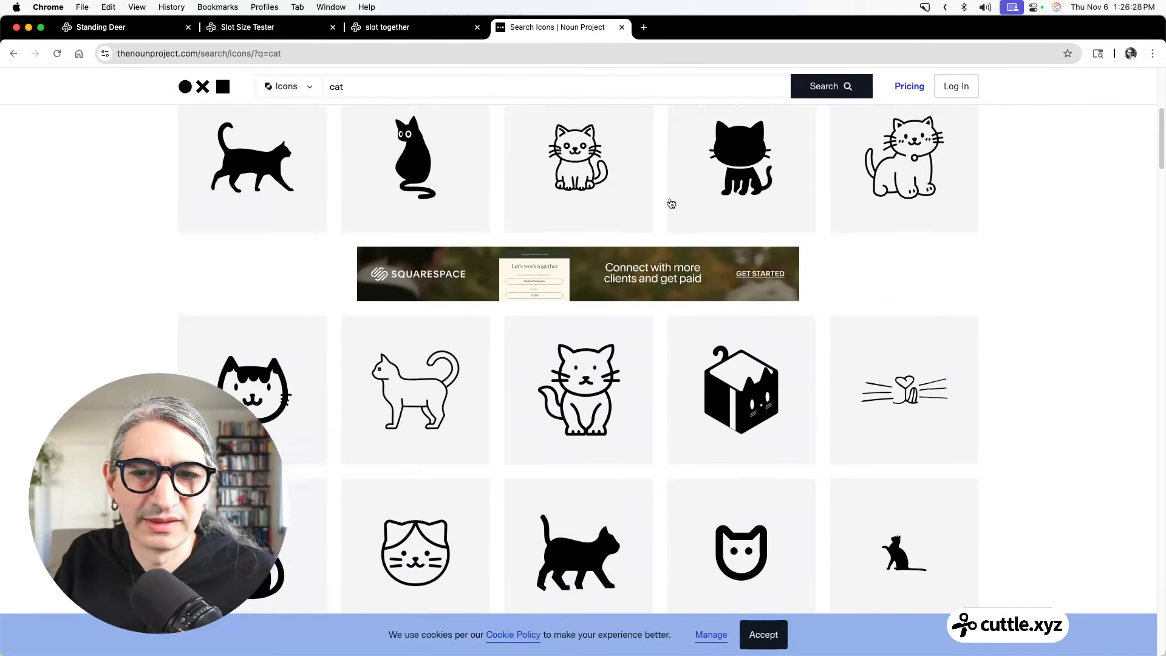
scroll(581, 344, down, 3)
scroll(579, 332, up, 11)
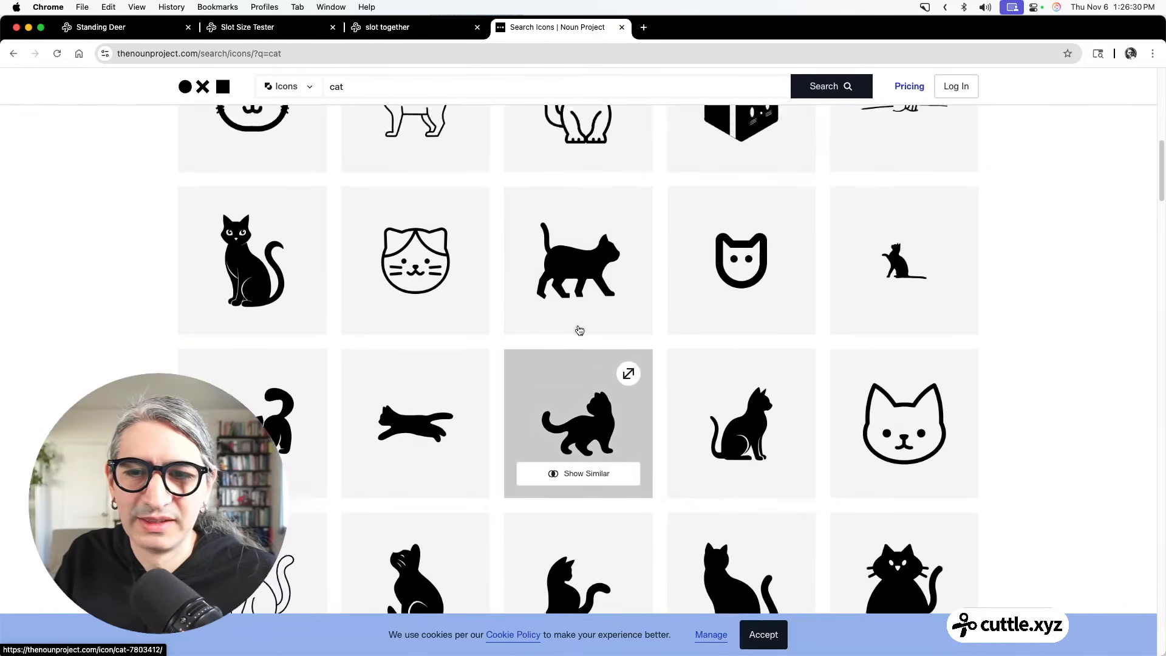
Search the Noun Project for icon number 8106015 and open the sitting black cat icon's page.
click(578, 126)
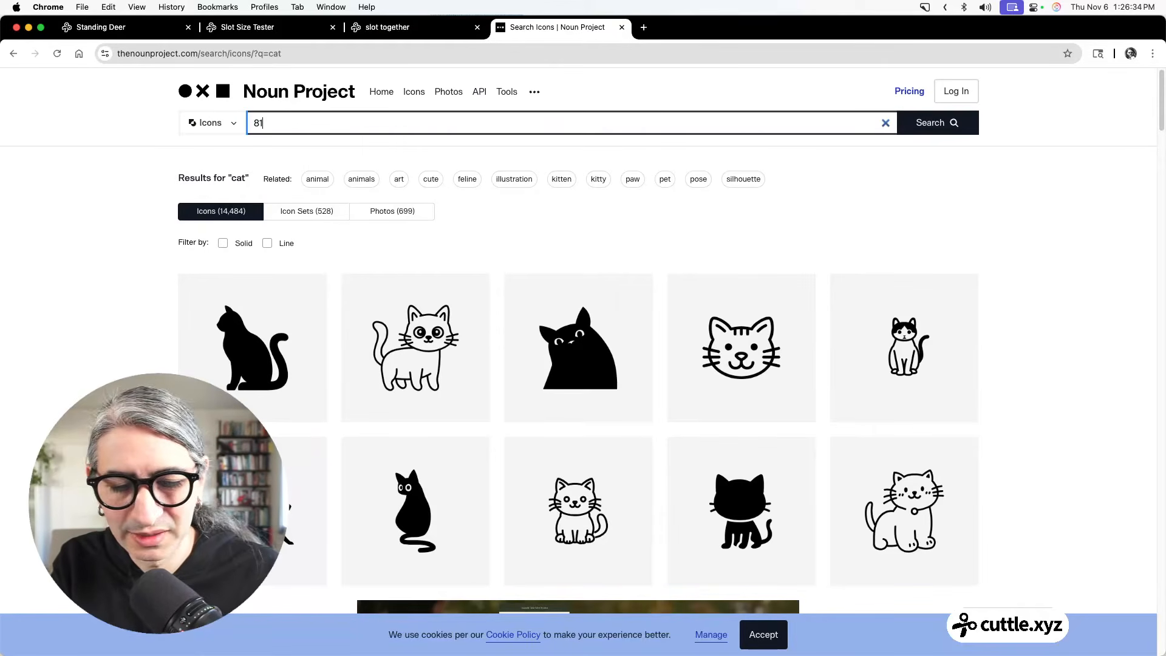
text(810)
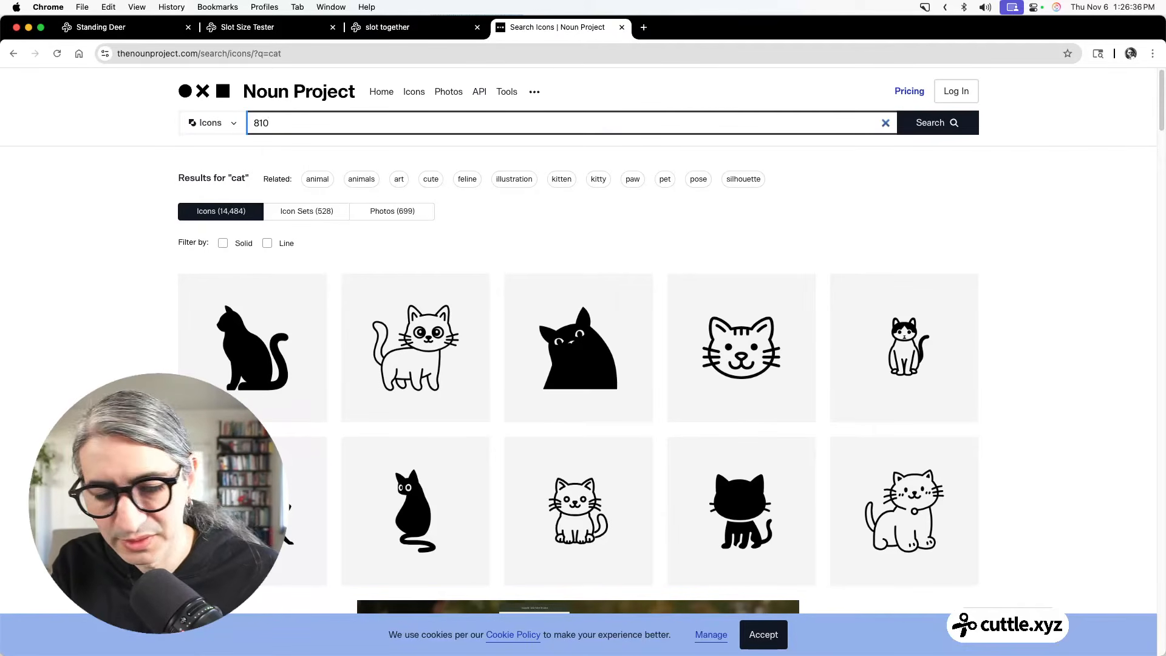
text(6015)
key(Return)
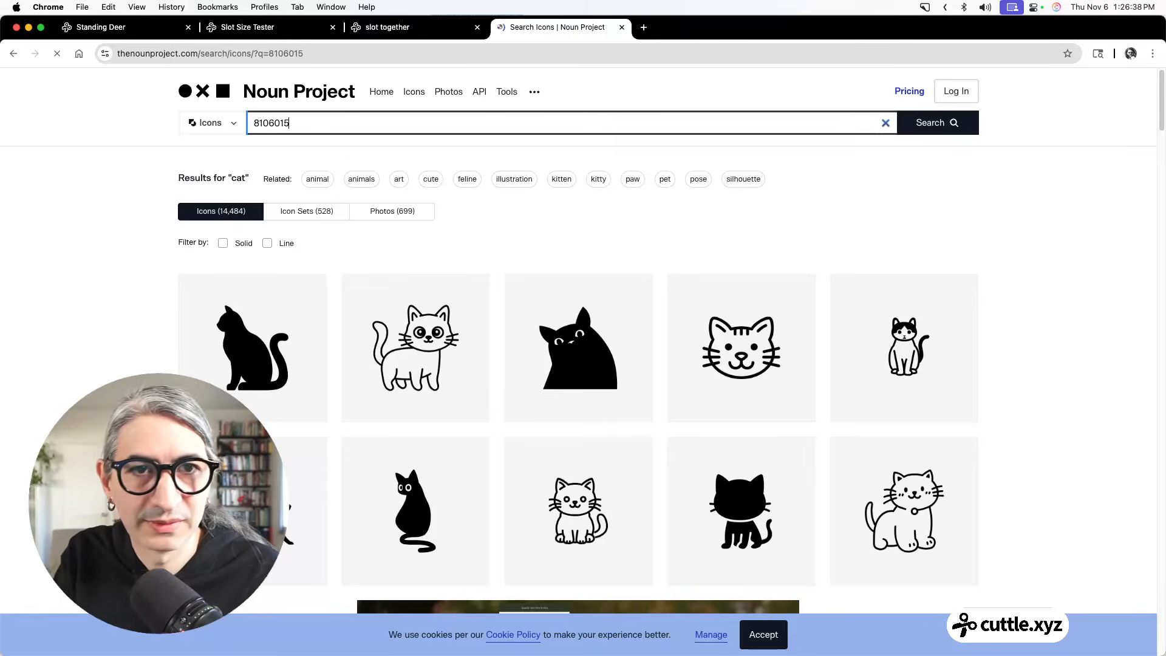
click(283, 340)
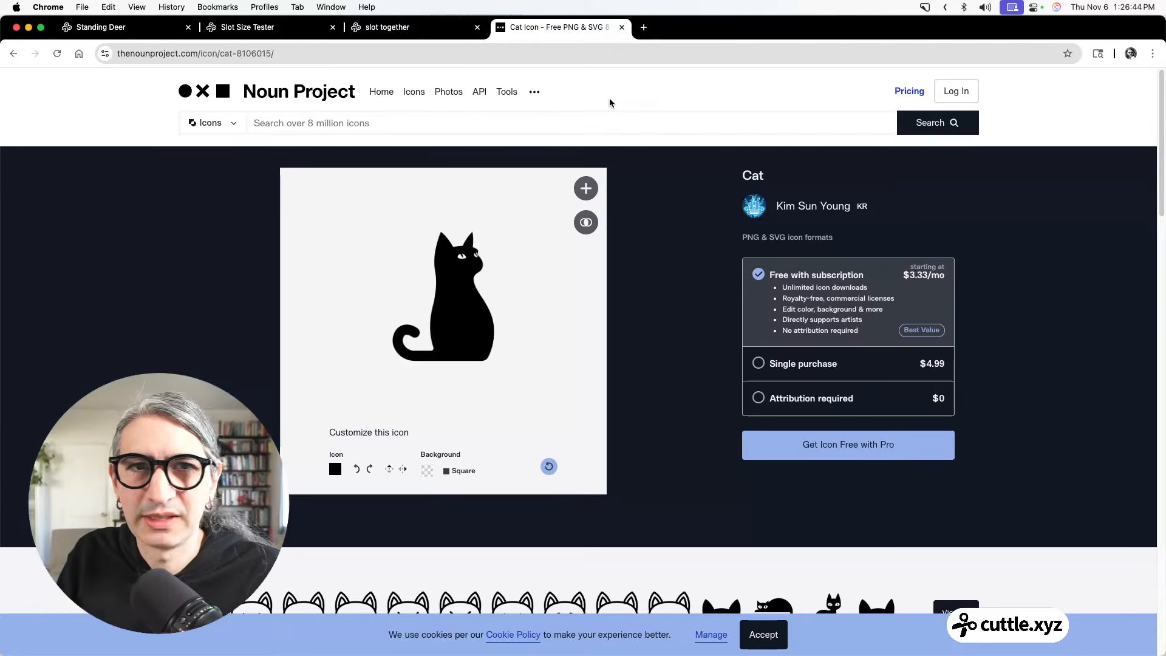
Return to the search results and copy the icon number 8106015 from the search.
click(13, 57)
drag(299, 124, 221, 128)
key(super+c)
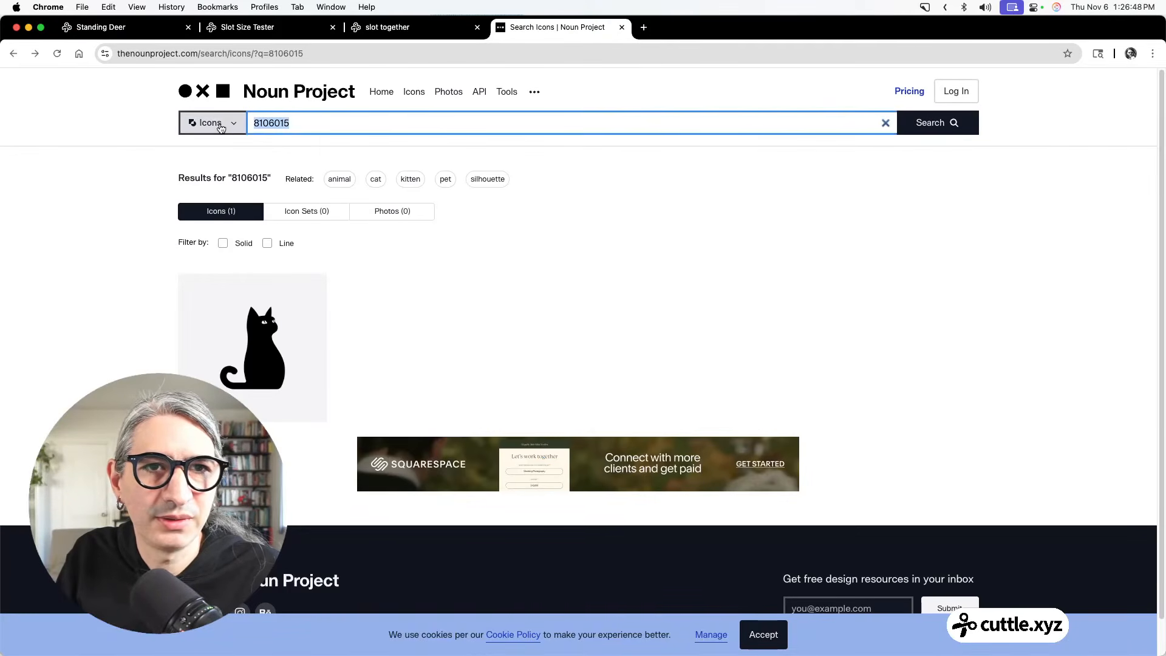
Switch back to the Cuttle slot together project and replace the smiley with Noun Project cat icon 8106015.
click(386, 38)
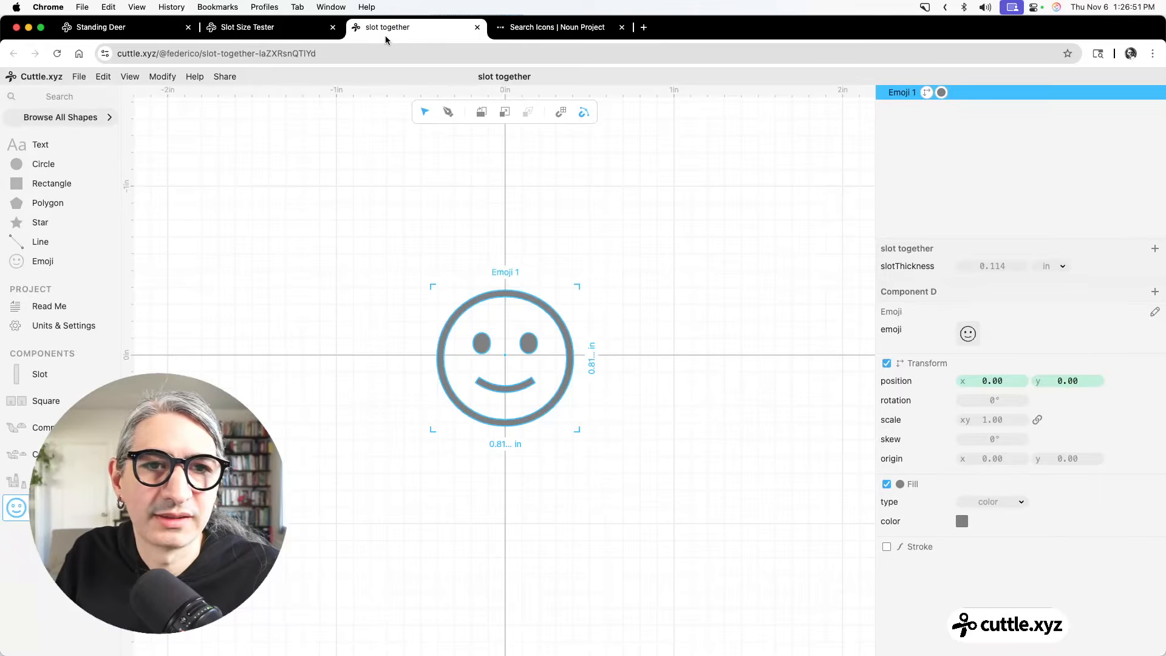
click(968, 335)
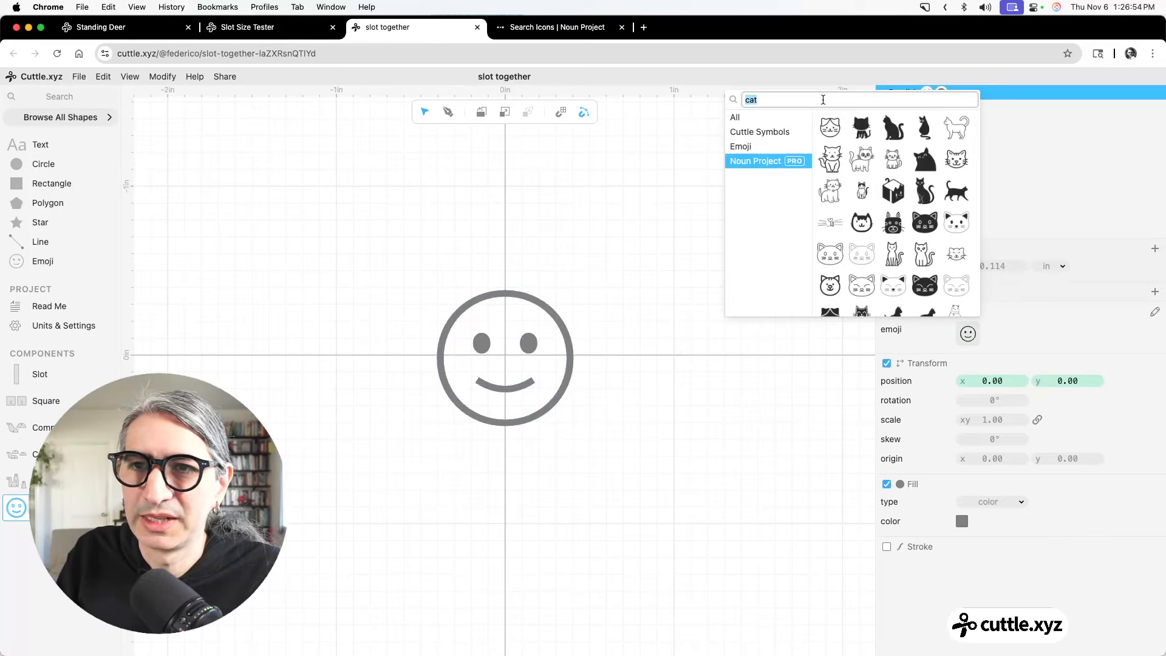
key(super+v)
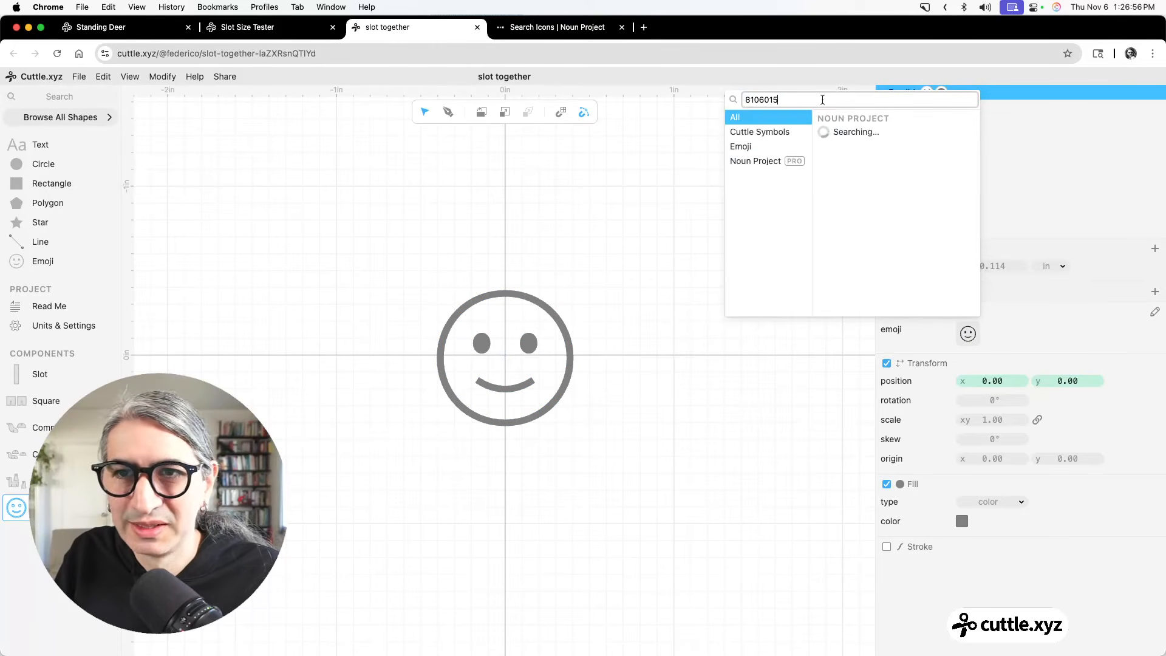
click(762, 161)
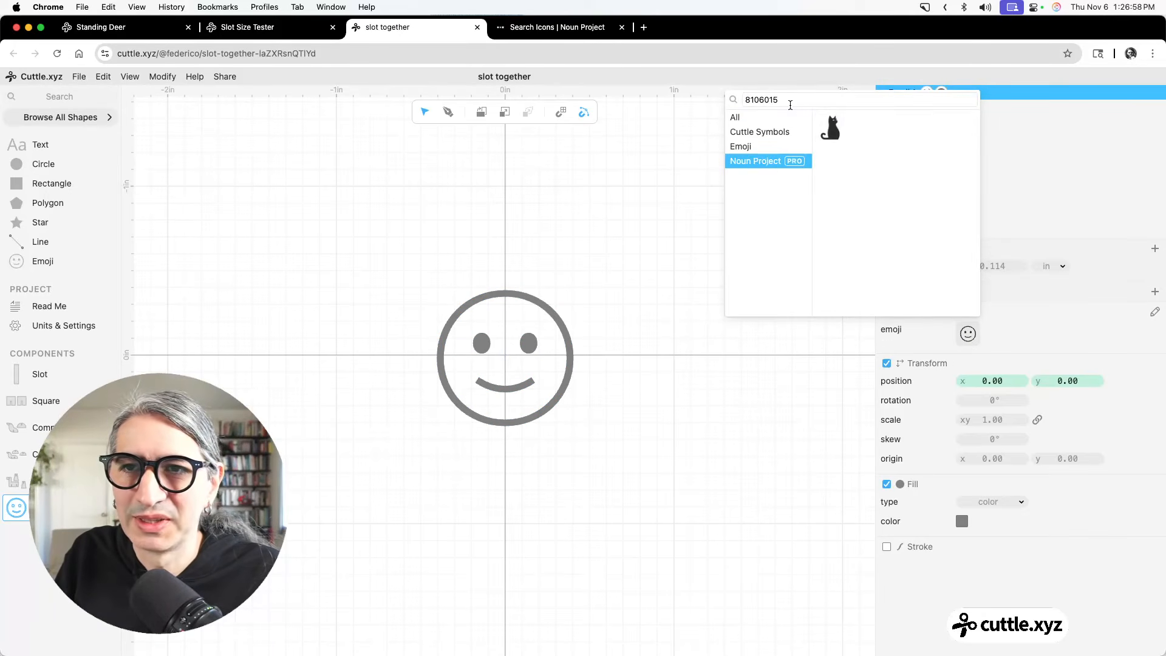
click(830, 126)
click(711, 338)
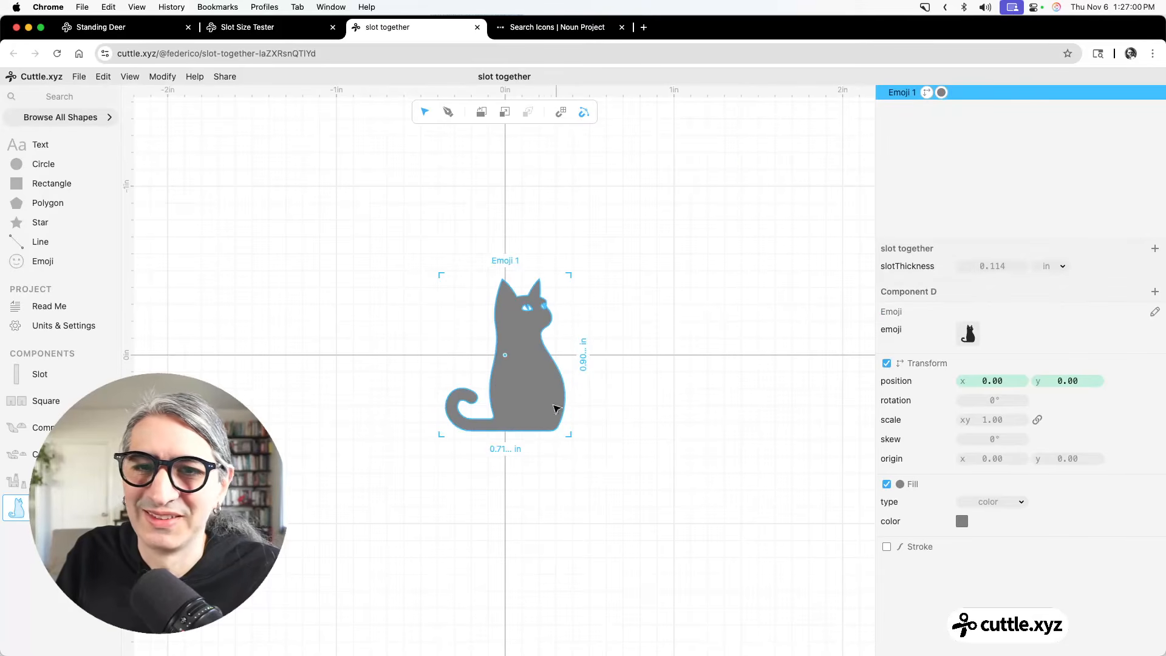
Move the cat up so its bottom edge snaps to the canvas origin, at about x -0.03, y -0.45.
drag(511, 434, 509, 355)
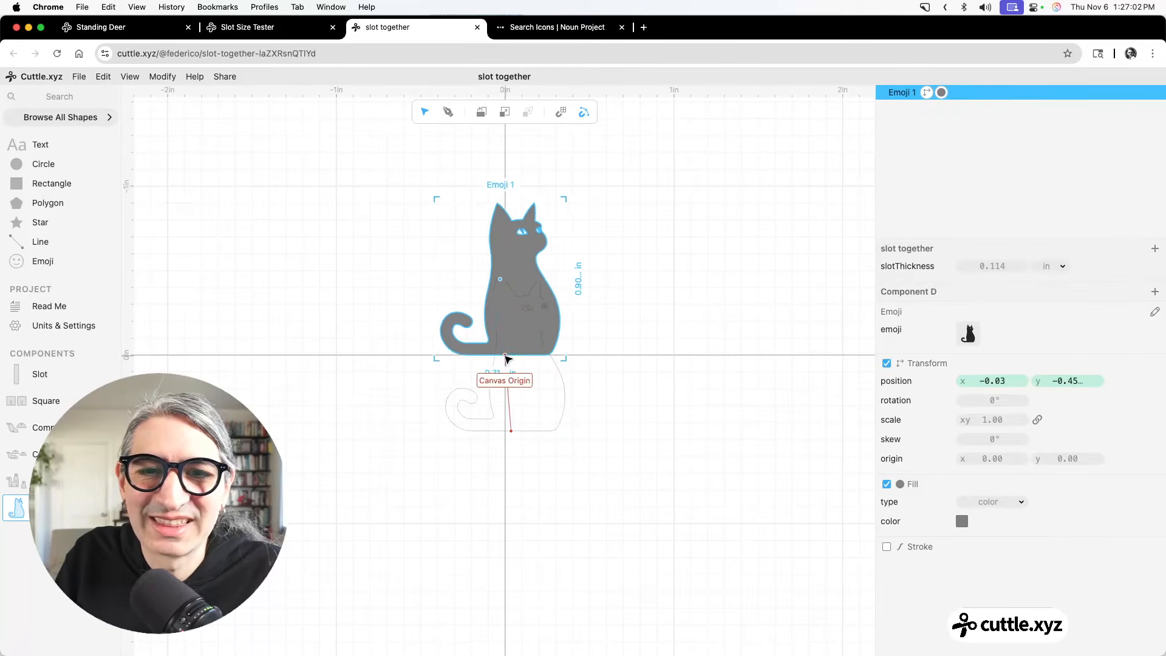
click(618, 403)
scroll(603, 405, up, 1)
drag(595, 355, 607, 432)
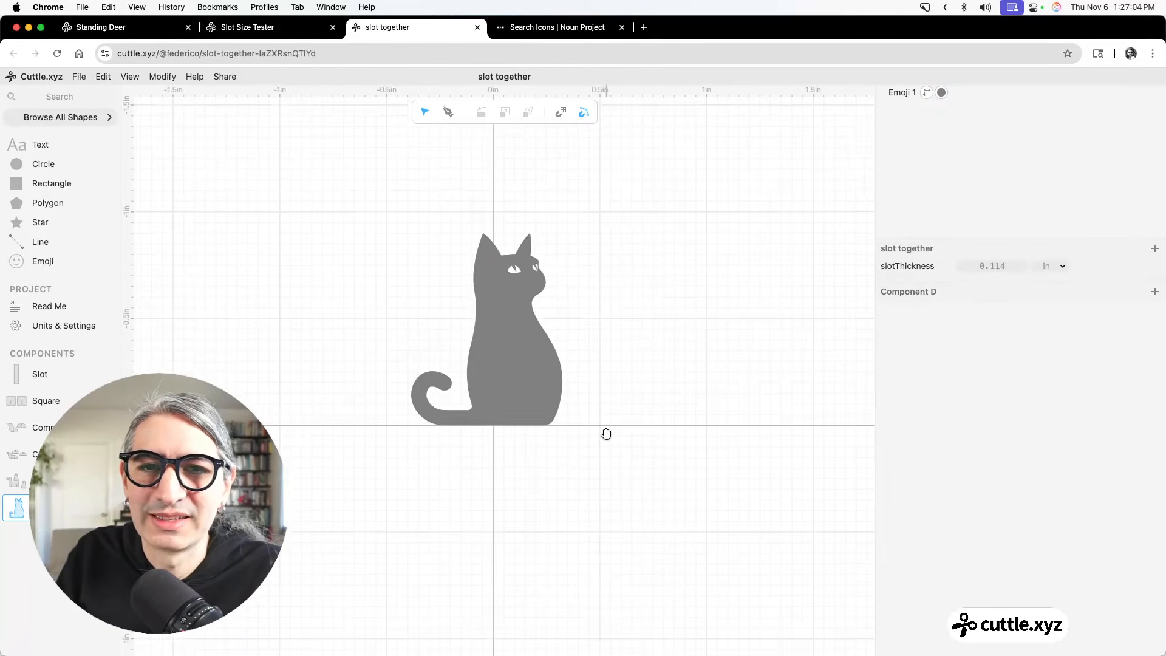
Scale the cat to 2 and snap its bottom edge to the canvas origin, at about x -0.07, y -0.90.
click(550, 361)
click(991, 419)
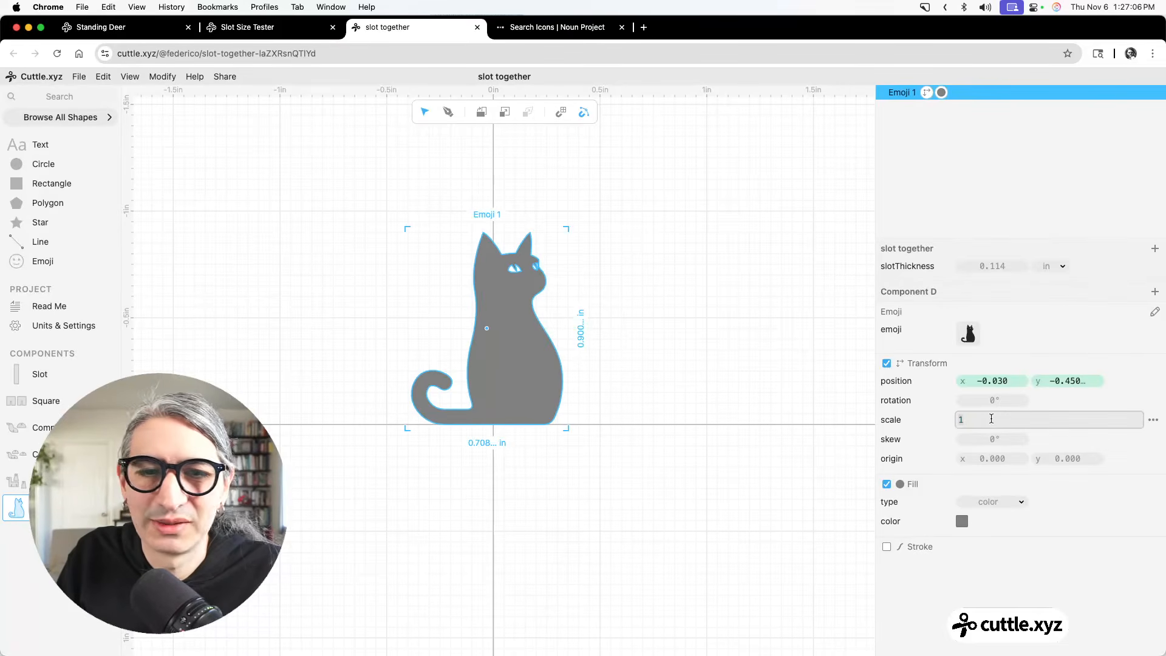
text(2)
key(Return)
click(694, 416)
click(498, 489)
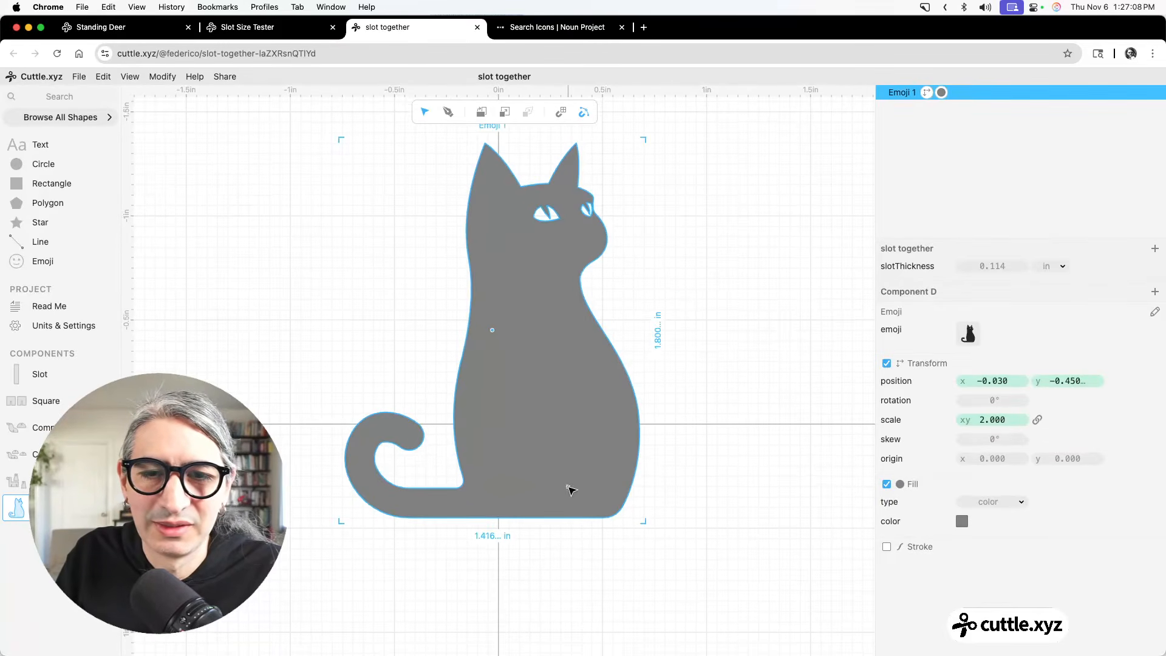
drag(507, 521, 501, 424)
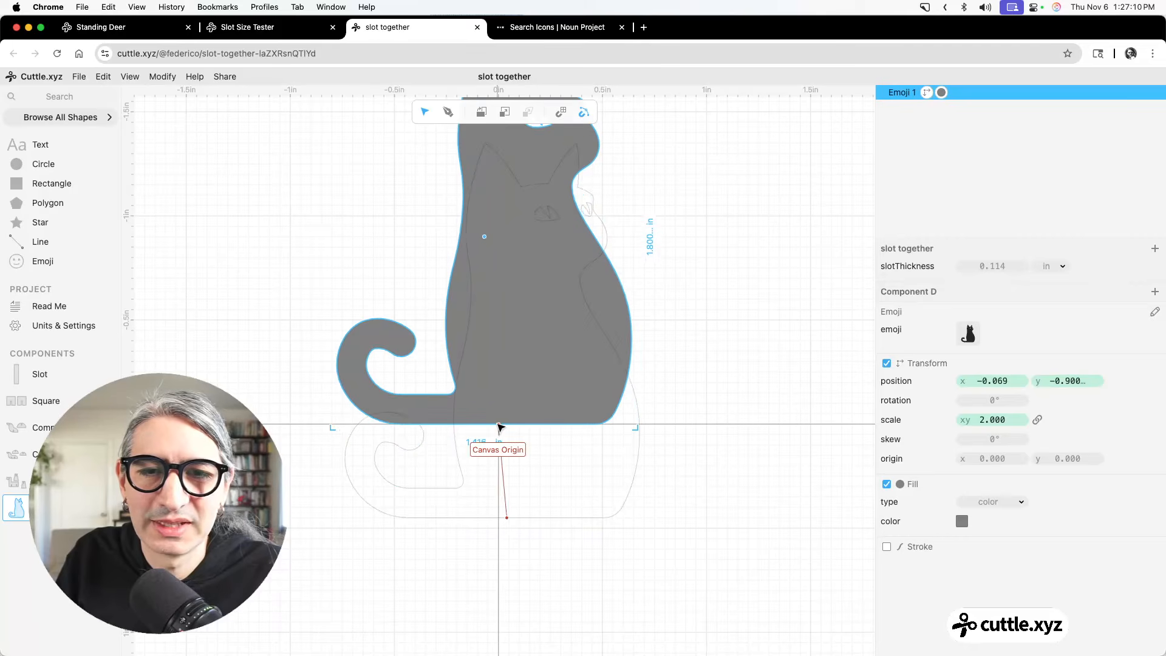
scroll(648, 451, down, 5)
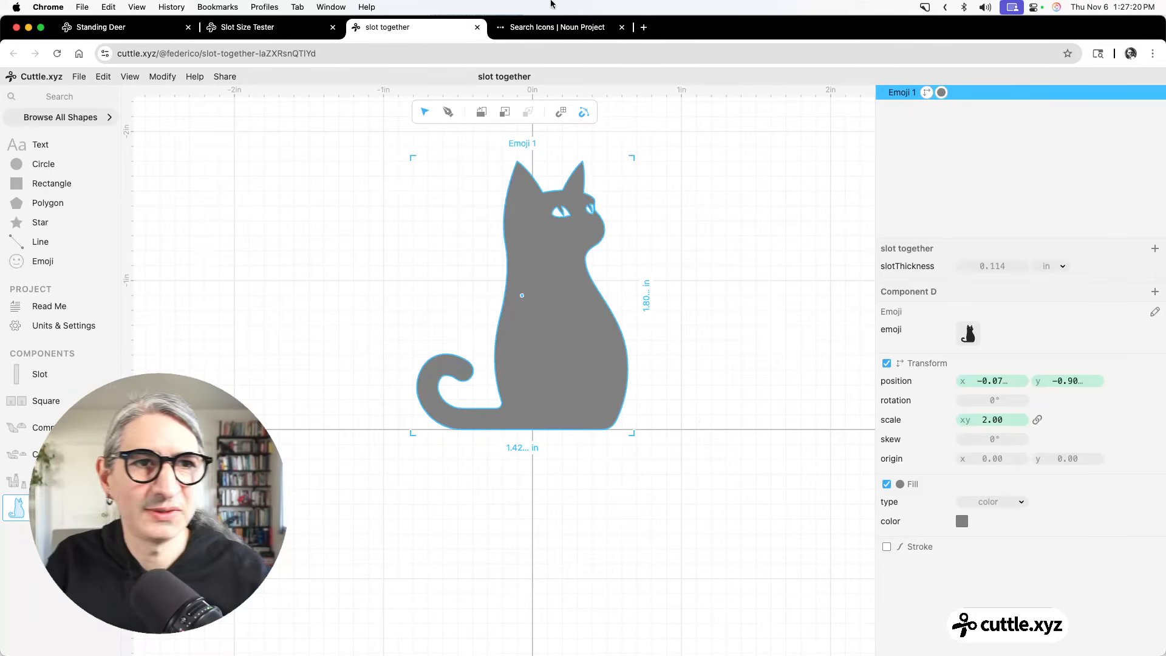
Find the semicircle among the shapes by searching "sem" and place it on the baseline beside the cat, at about x 1.51, y 0.
click(67, 95)
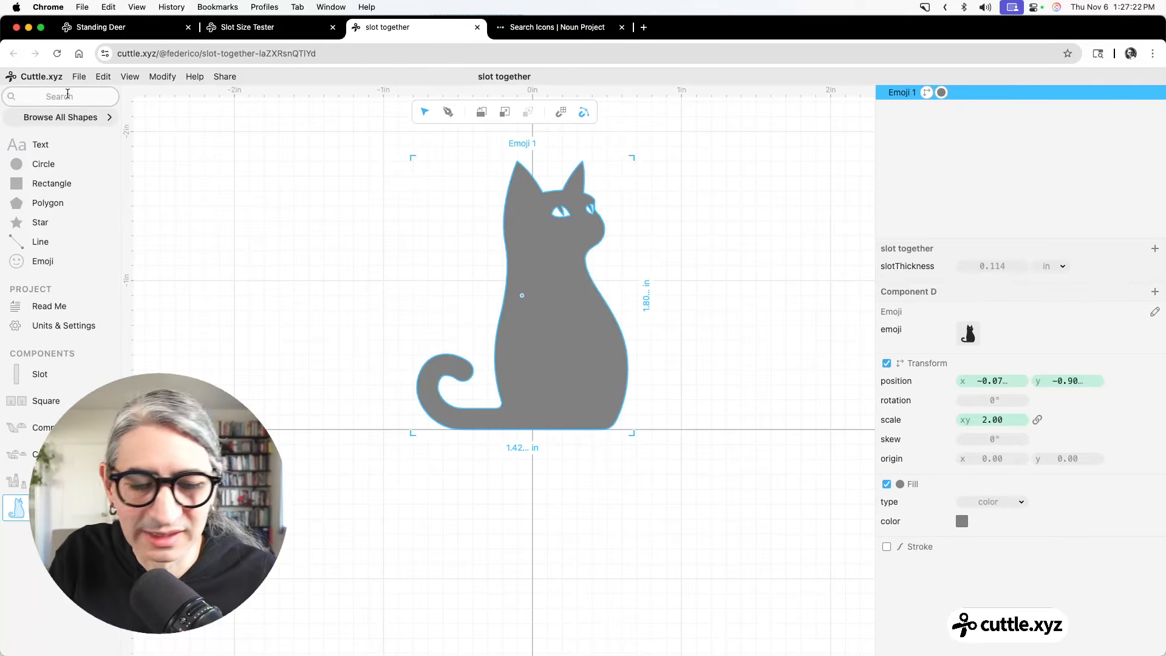
text(sem)
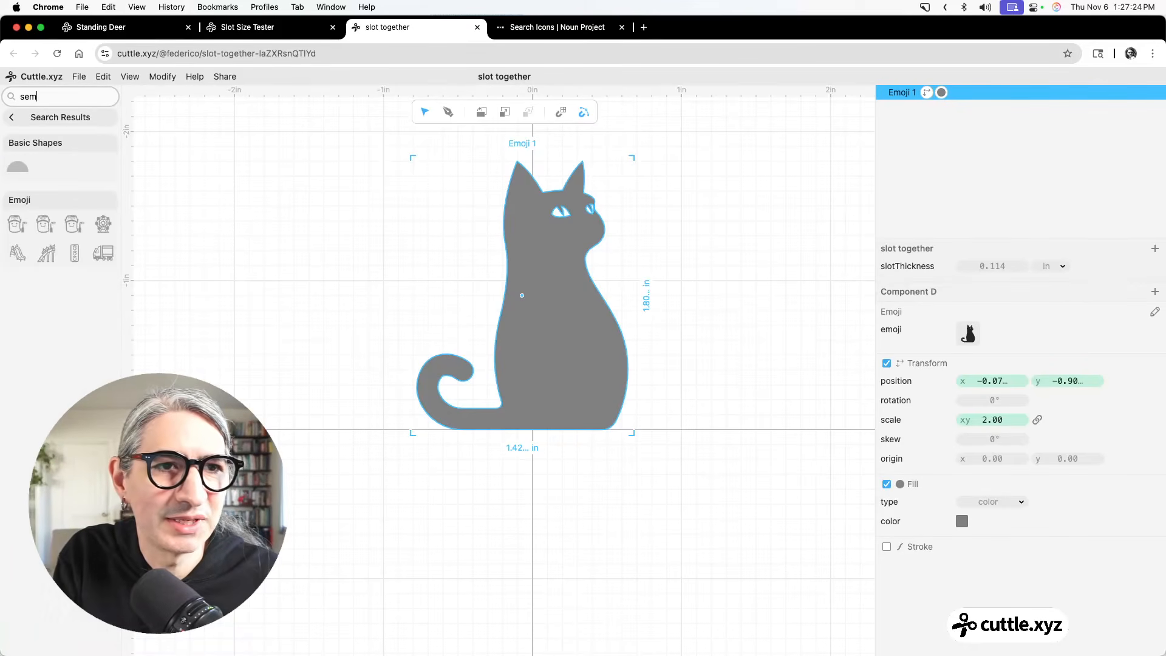
drag(18, 167, 776, 412)
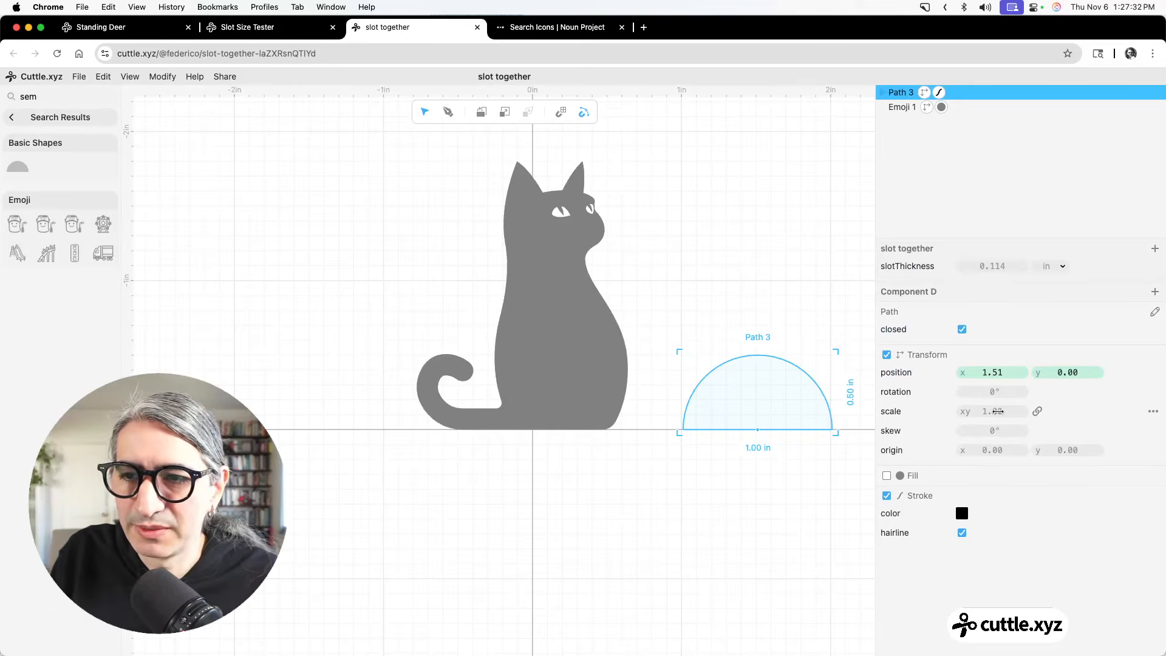
Scale the semicircle to 0.5 and move it closer to the cat along the baseline, to about x 1.21, y 0.
click(997, 412)
text(0.)
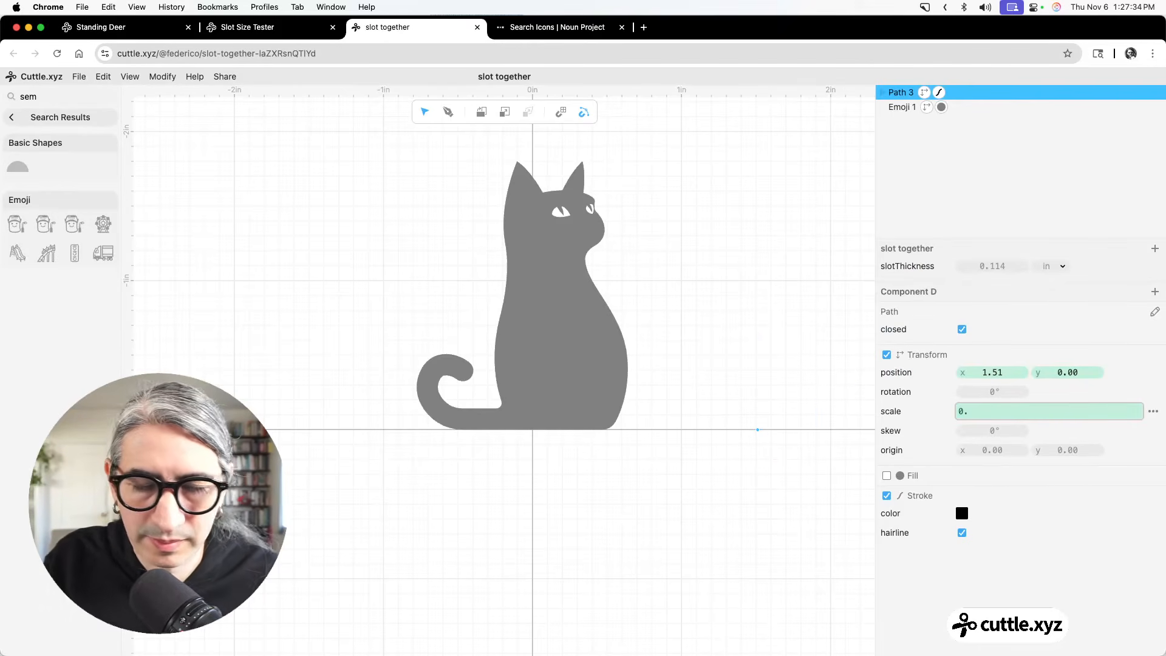
text(5)
click(755, 487)
drag(743, 433, 698, 433)
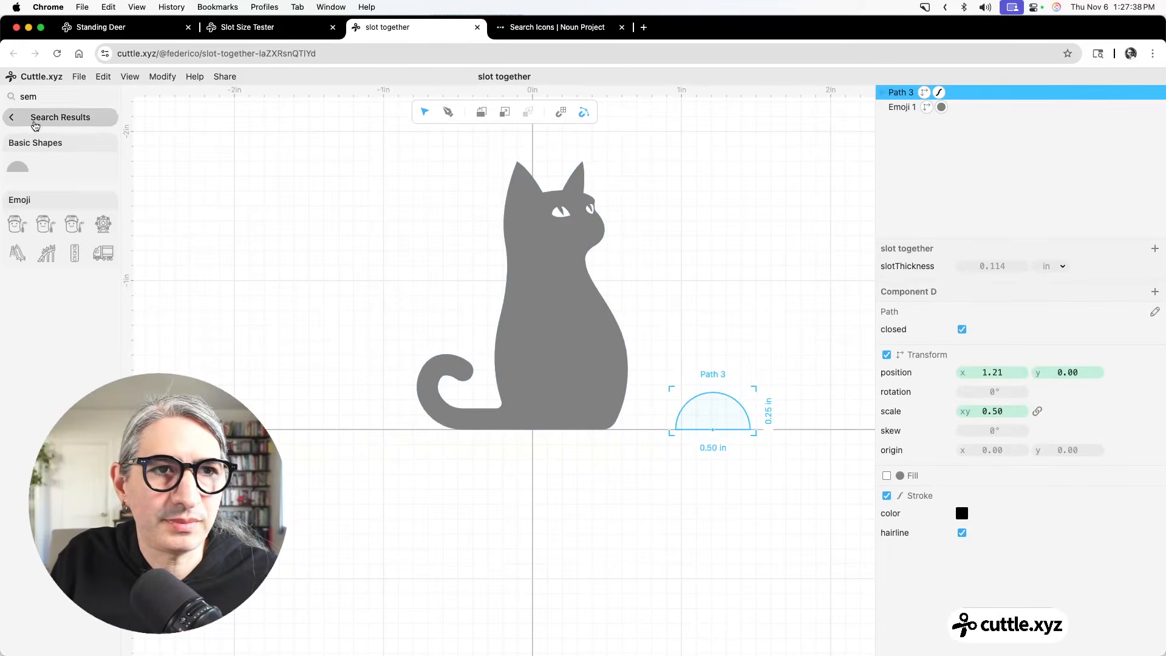
click(35, 122)
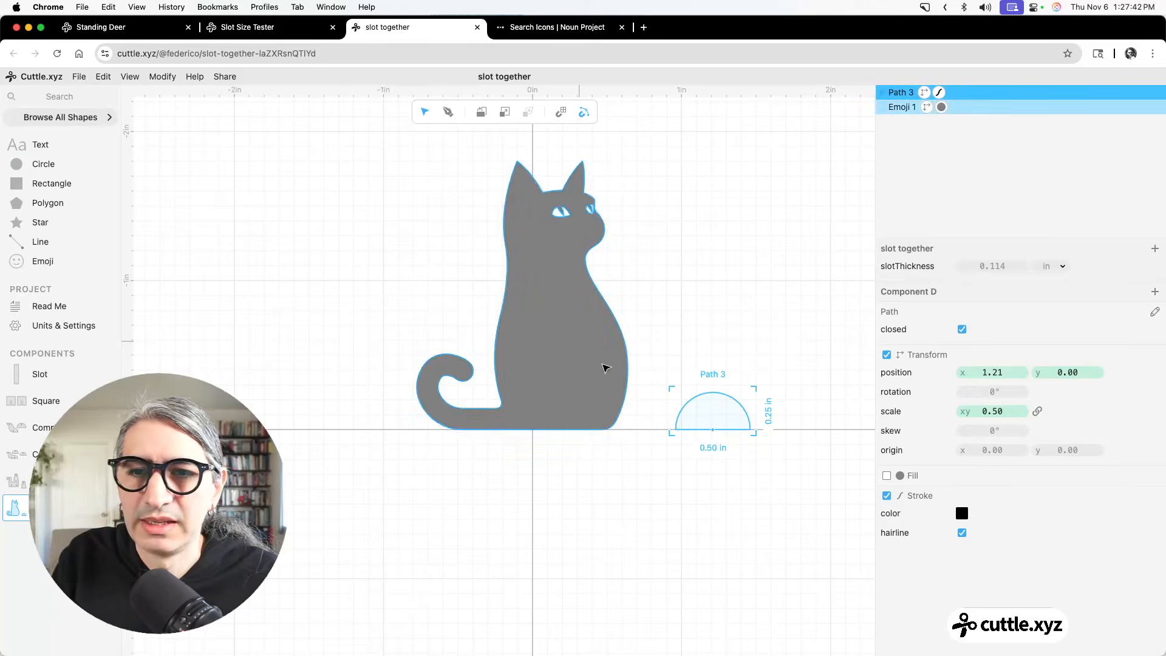
Place a Slot component on the cat's base, snapped to the canvas origin.
click(668, 319)
scroll(668, 319, up, 2)
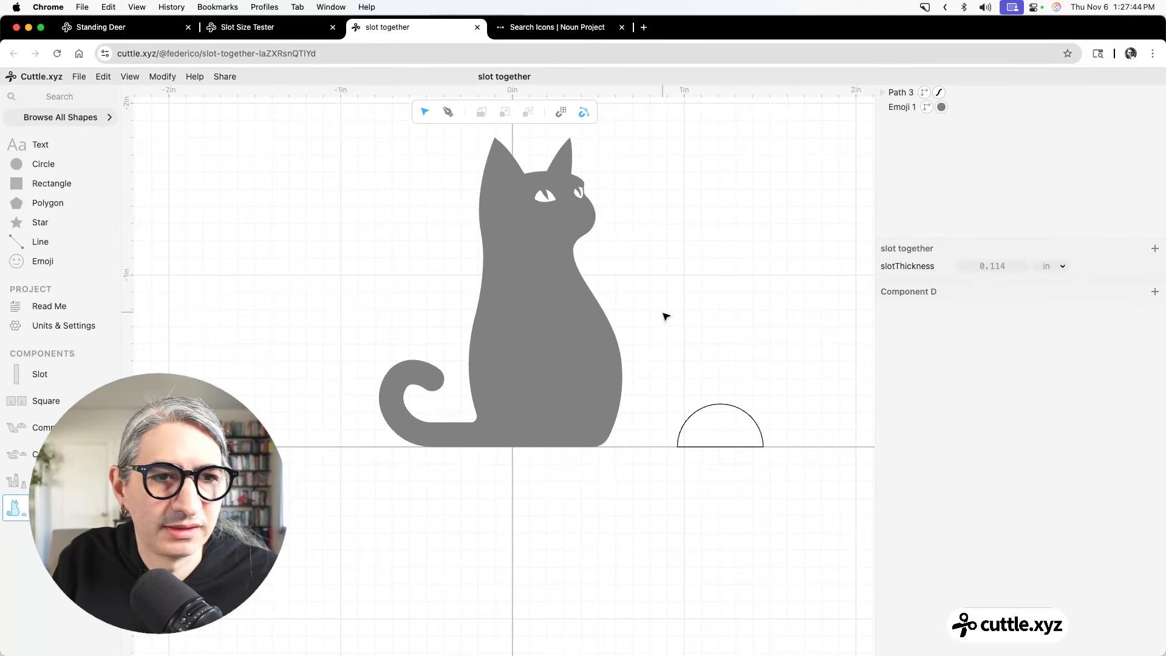
drag(7, 374, 514, 452)
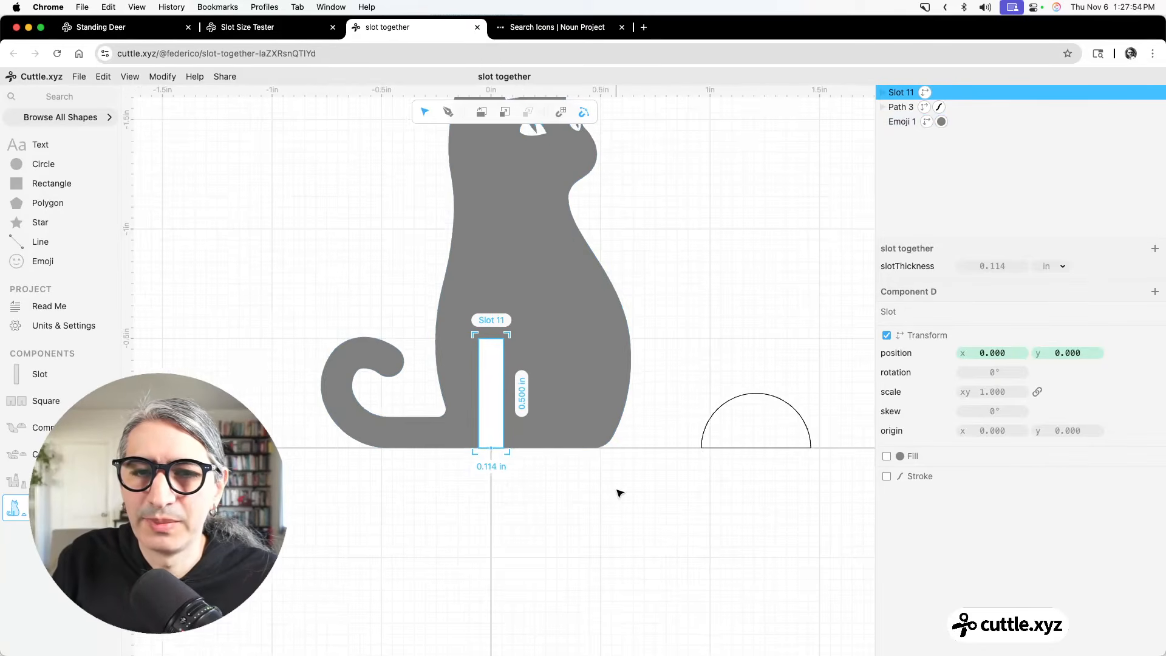
scroll(616, 486, down, 1)
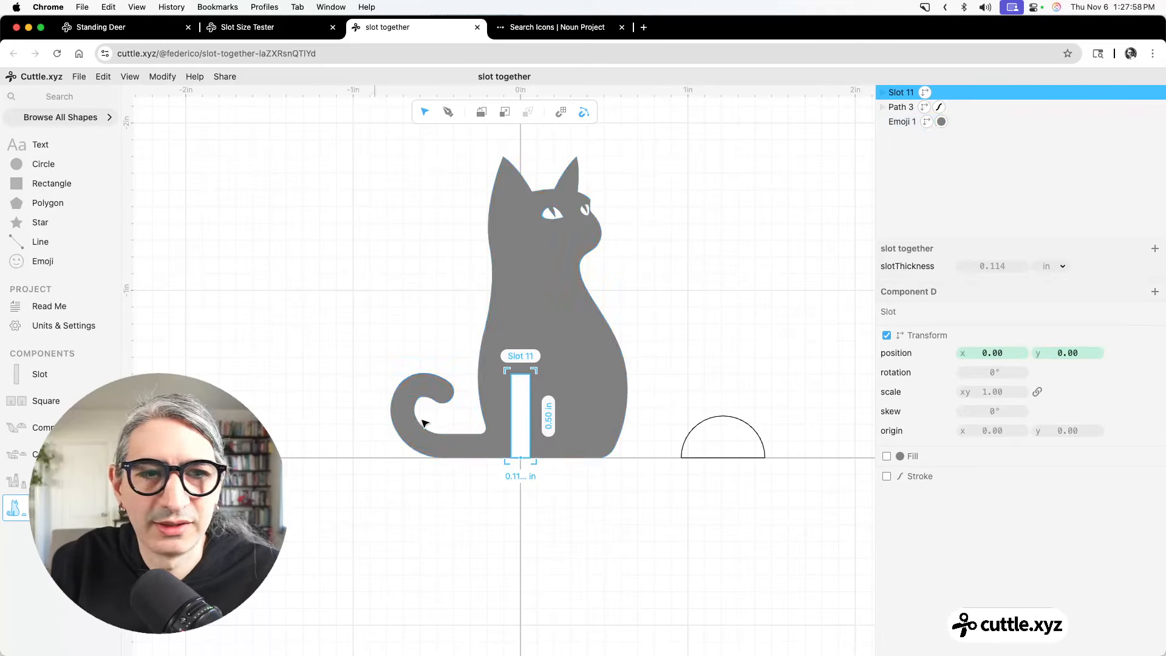
Add another Slot component on the baseline between the cat and the semicircle, at about x 0.83, y 0.
scroll(469, 438, up, 1)
drag(23, 377, 692, 448)
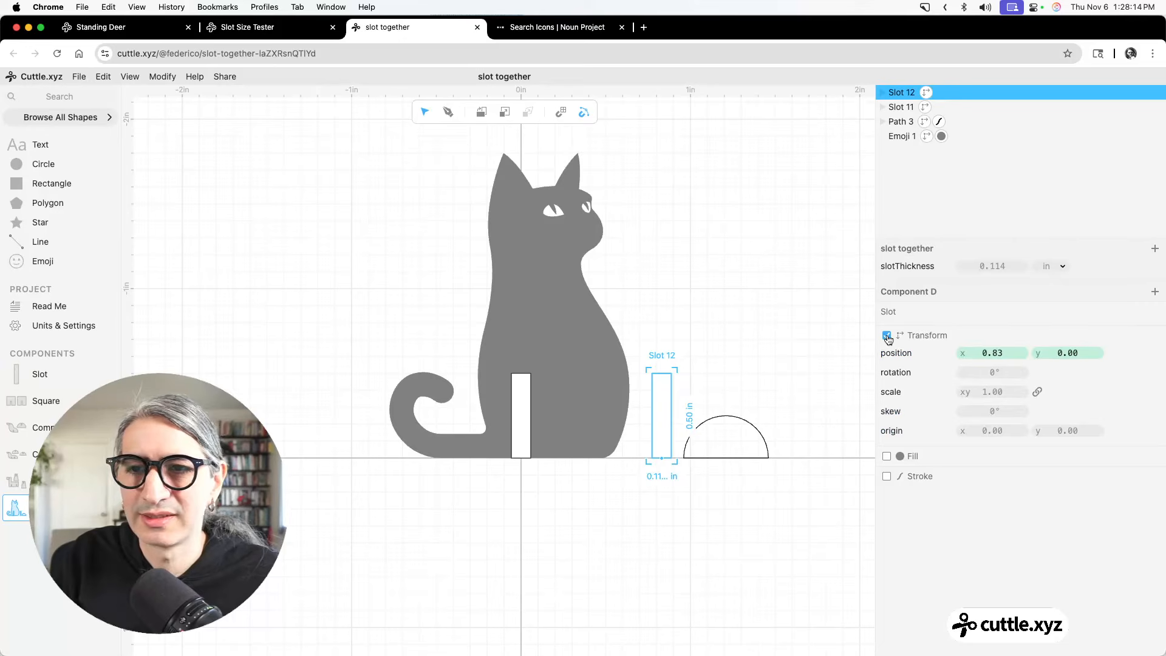
Inspect the rectangle inside the Slot component, return to Component D and select the slot beside the cat.
click(23, 385)
click(531, 292)
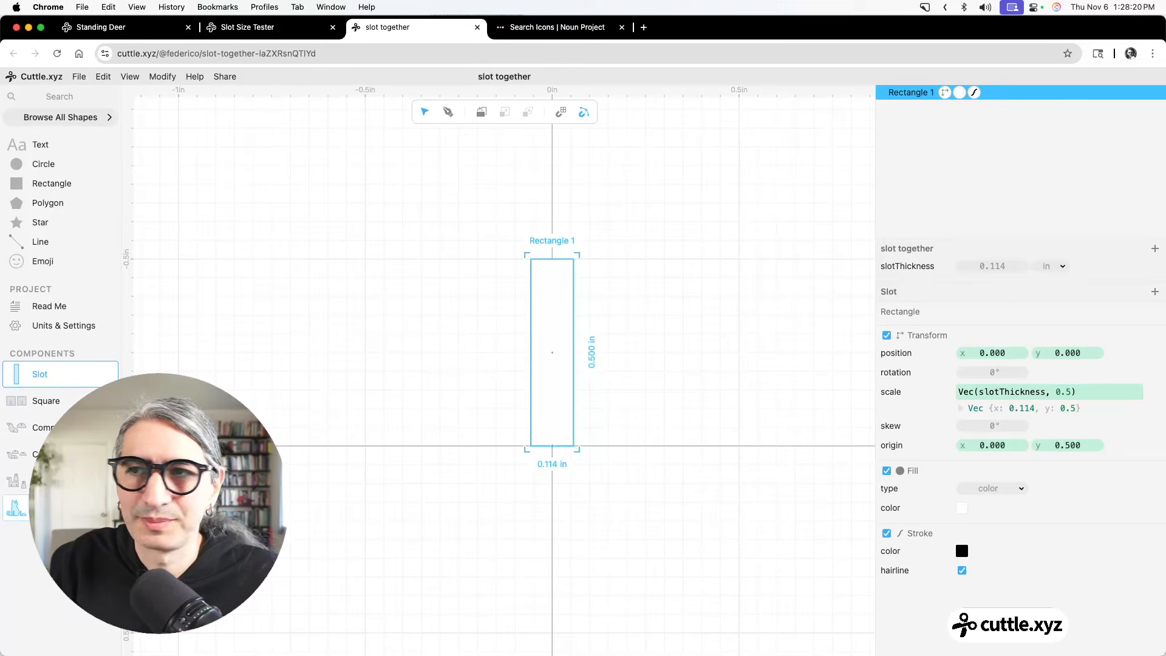
click(17, 507)
click(670, 403)
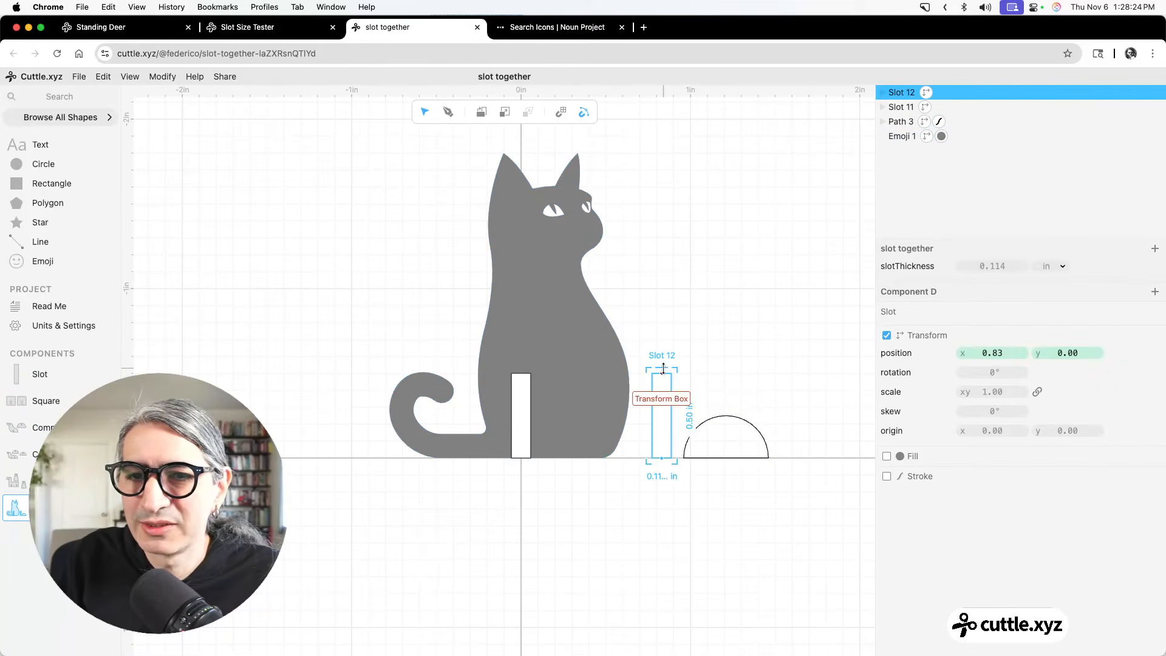
Shorten the slot beside the cat to a y scale of 0.250, keeping its x scale at 1, for a 0.125 in height.
drag(663, 368, 663, 414)
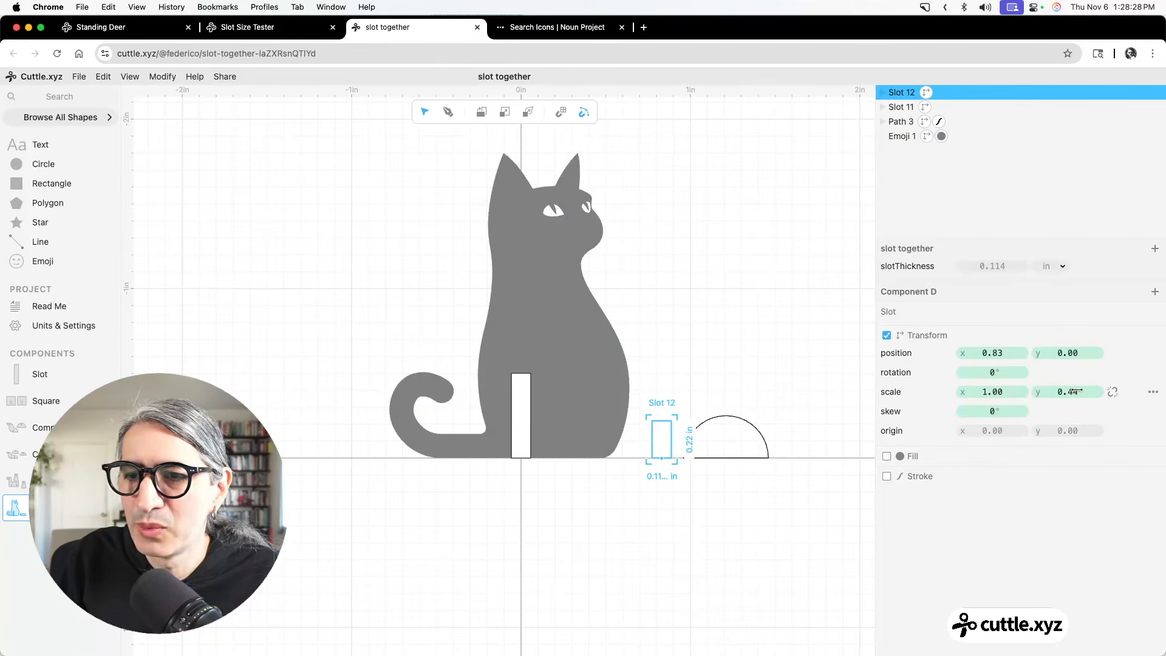
scroll(704, 484, up, 5)
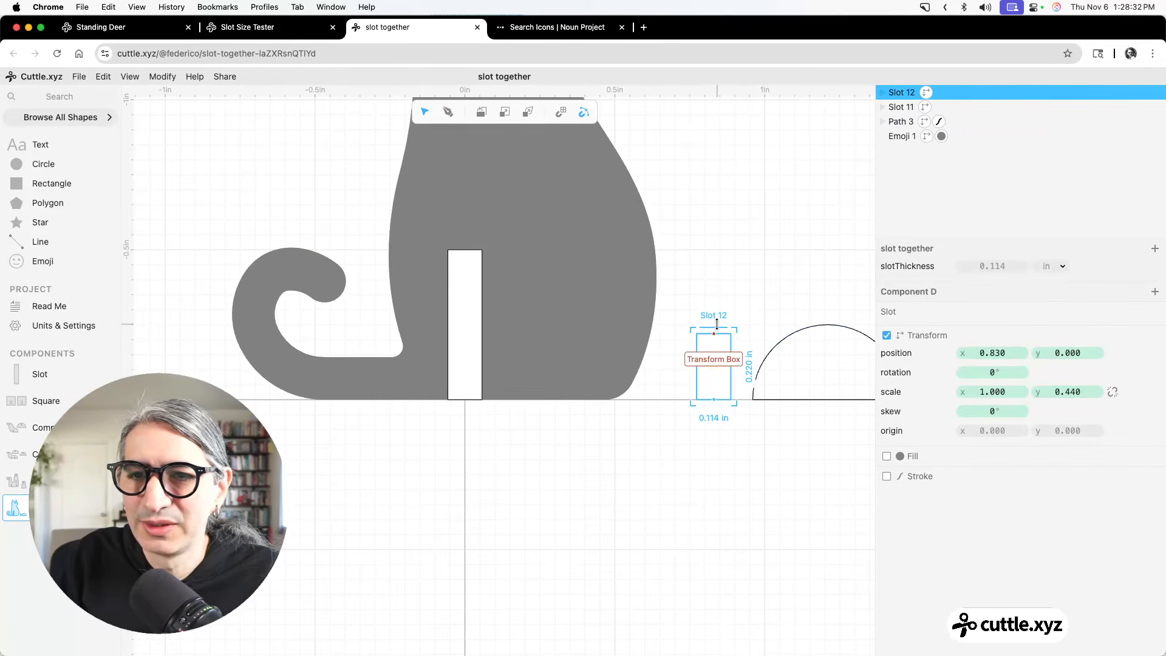
drag(718, 329, 712, 356)
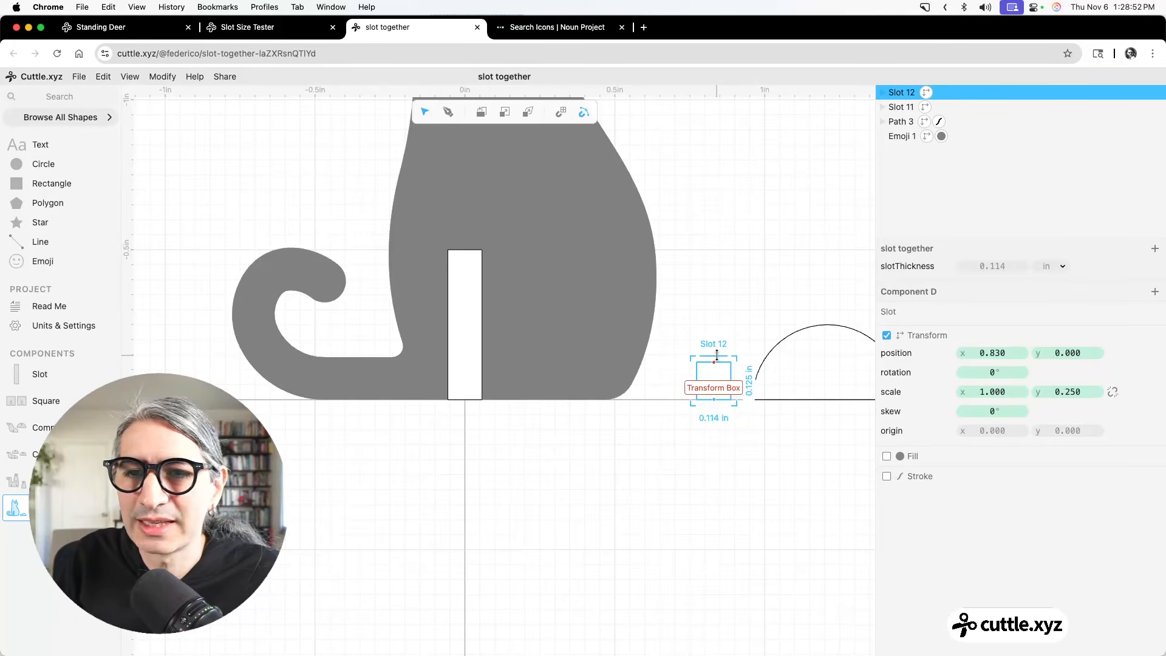
mouse_move(716, 354)
mouse_down()
mouse_move(715, 236)
mouse_move(727, 380)
mouse_move(727, 352)
mouse_up()
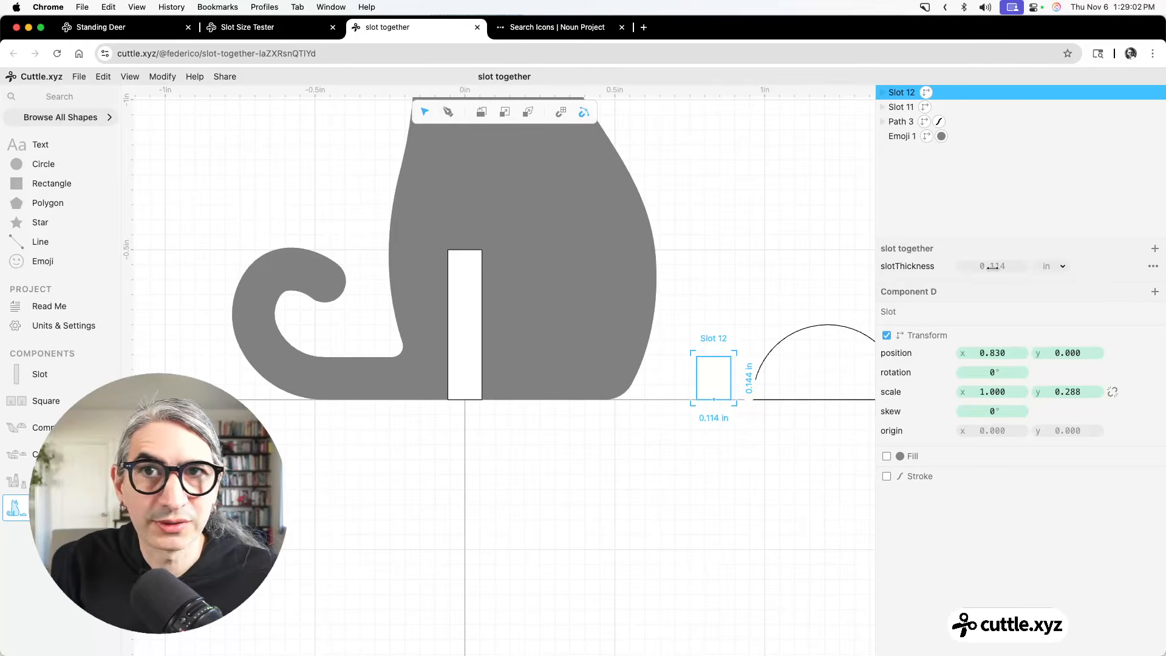
mouse_move(991, 266)
mouse_down()
mouse_move(1003, 266)
mouse_move(992, 267)
mouse_up()
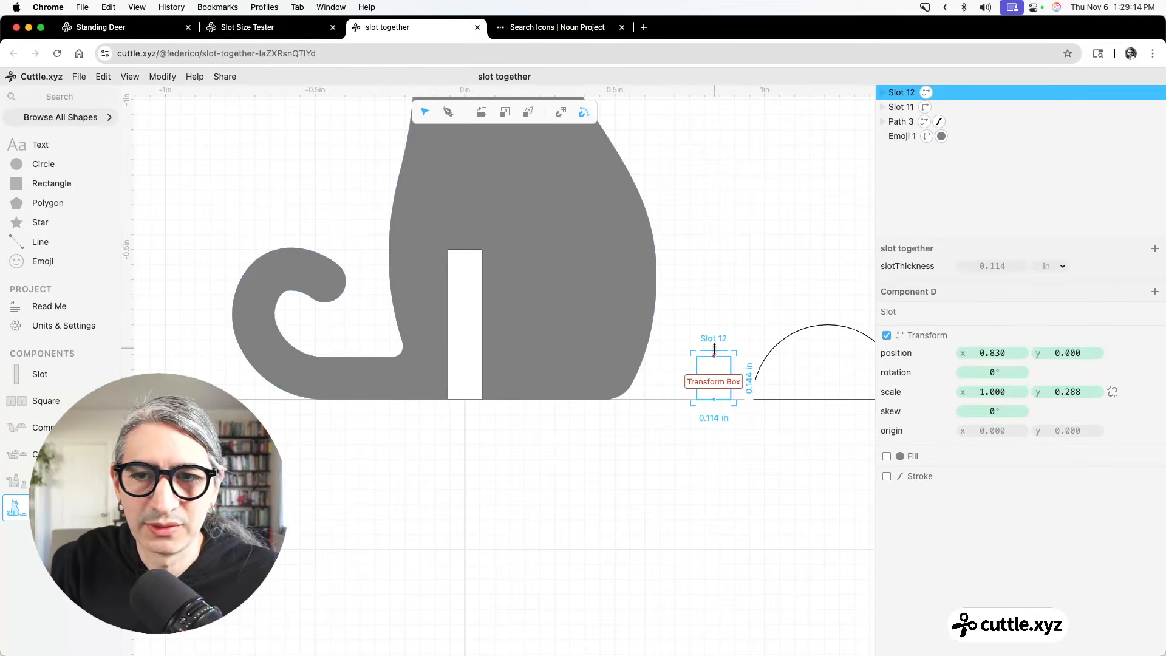
drag(714, 347, 714, 352)
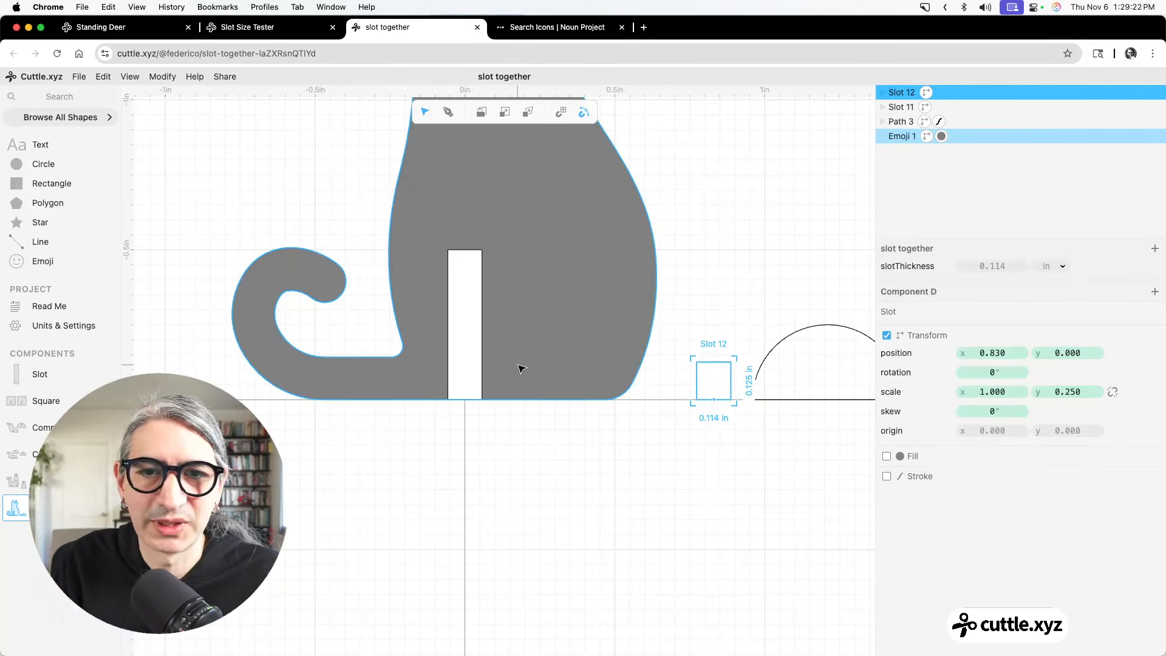
Delete the full-height slot from the cat's base.
click(477, 370)
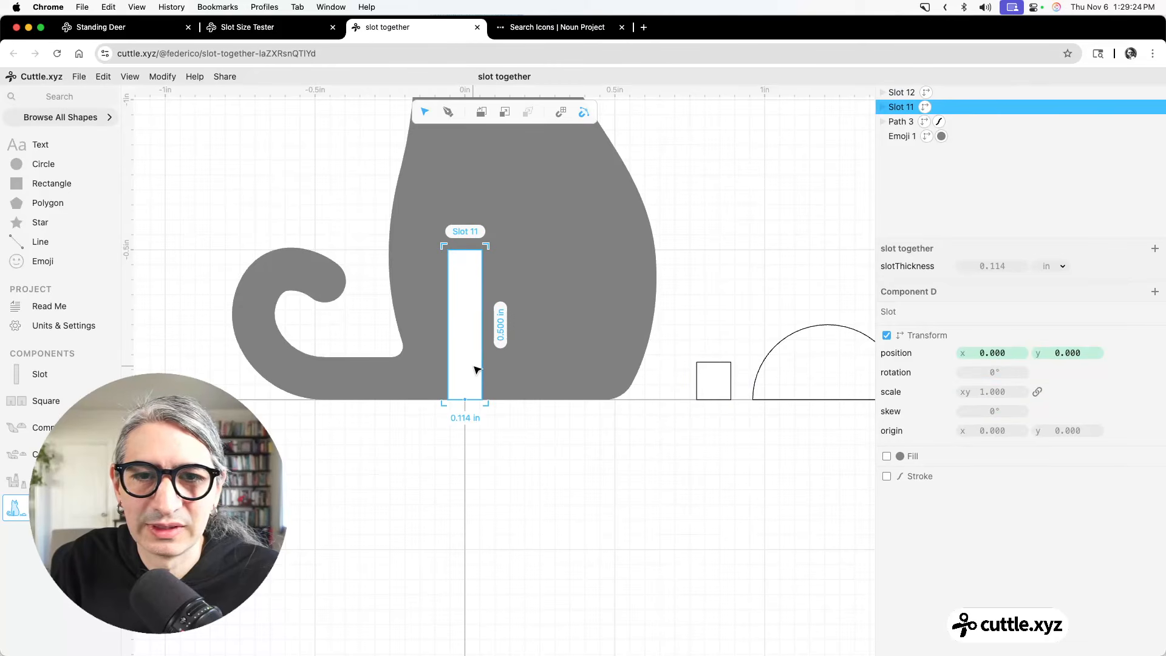
key(BackSpace)
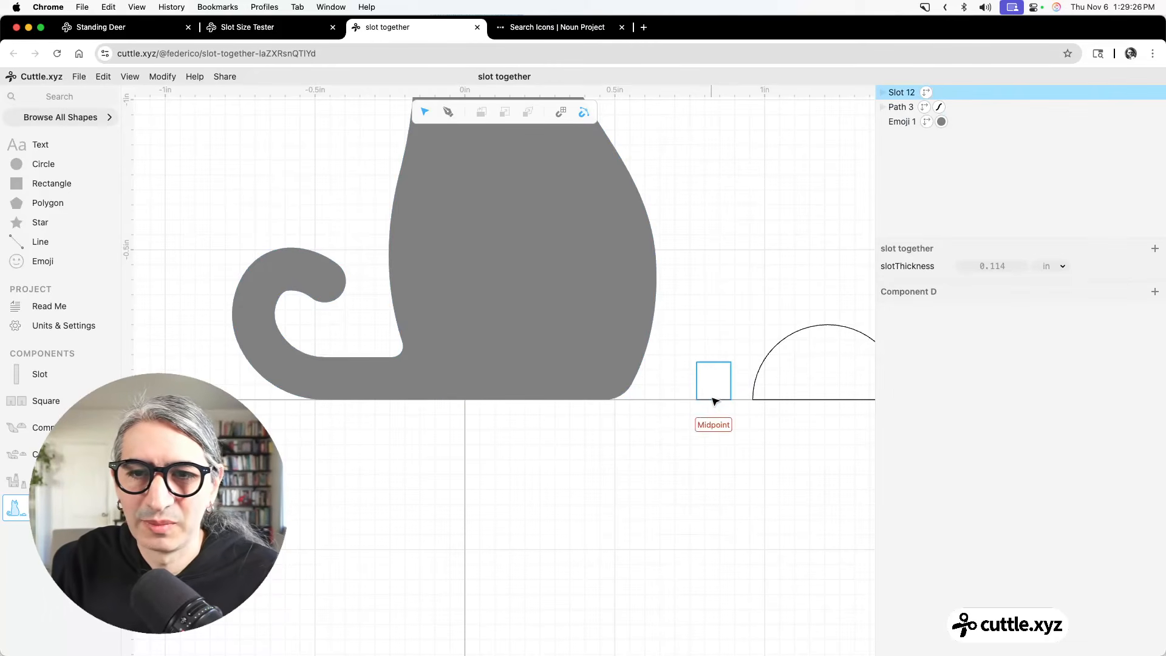
Snap the short slot to the canvas origin on the cat's base and place a duplicate at about x 0.334, y 0.
drag(717, 402, 566, 399)
key(super+d)
click(719, 427)
scroll(727, 429, down, 2)
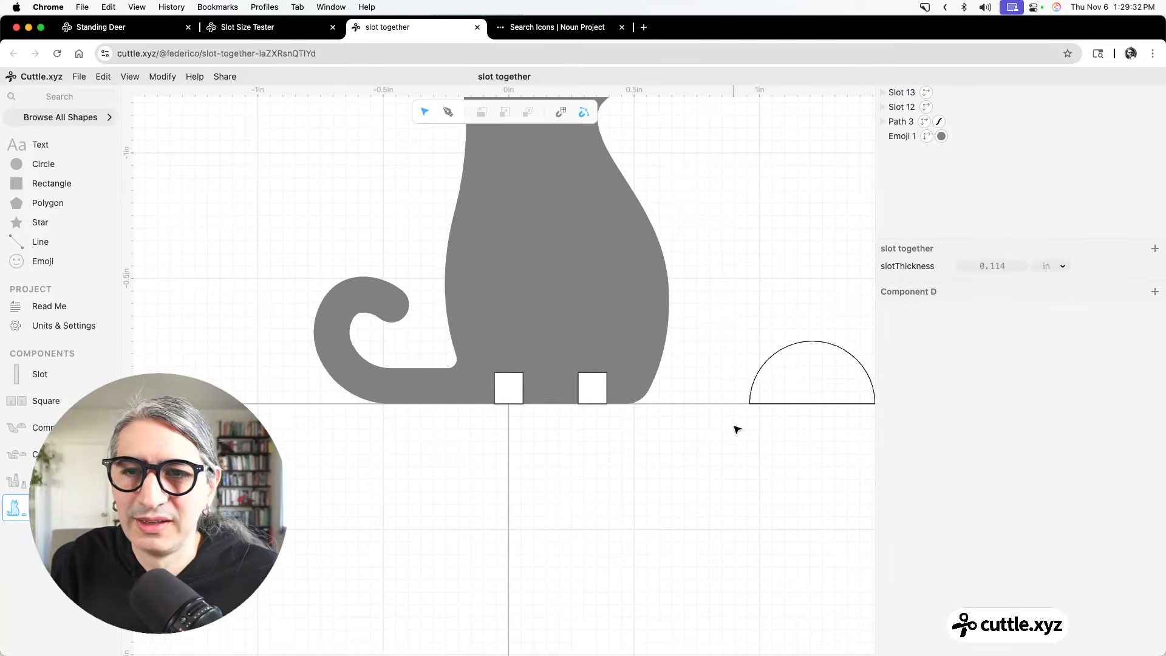
Duplicate the cat's slot at x 0.334, rotate the copy 180° and snap it into the top centre of the semicircle.
drag(749, 432, 588, 437)
scroll(601, 436, down, 1)
drag(590, 333, 690, 434)
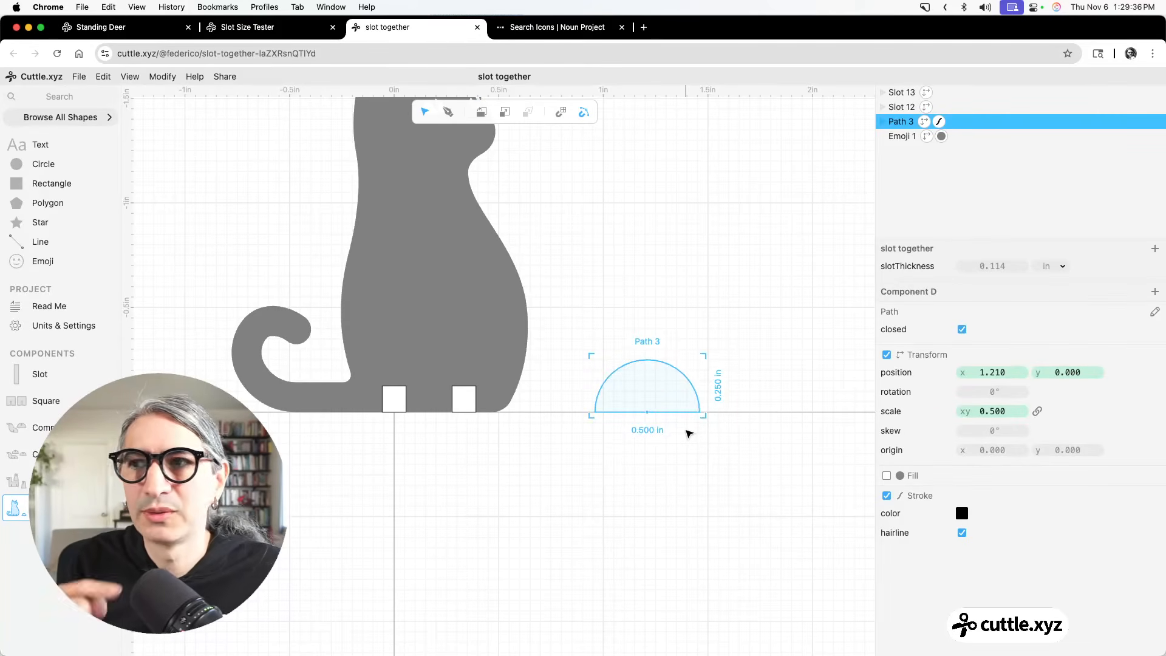
click(472, 401)
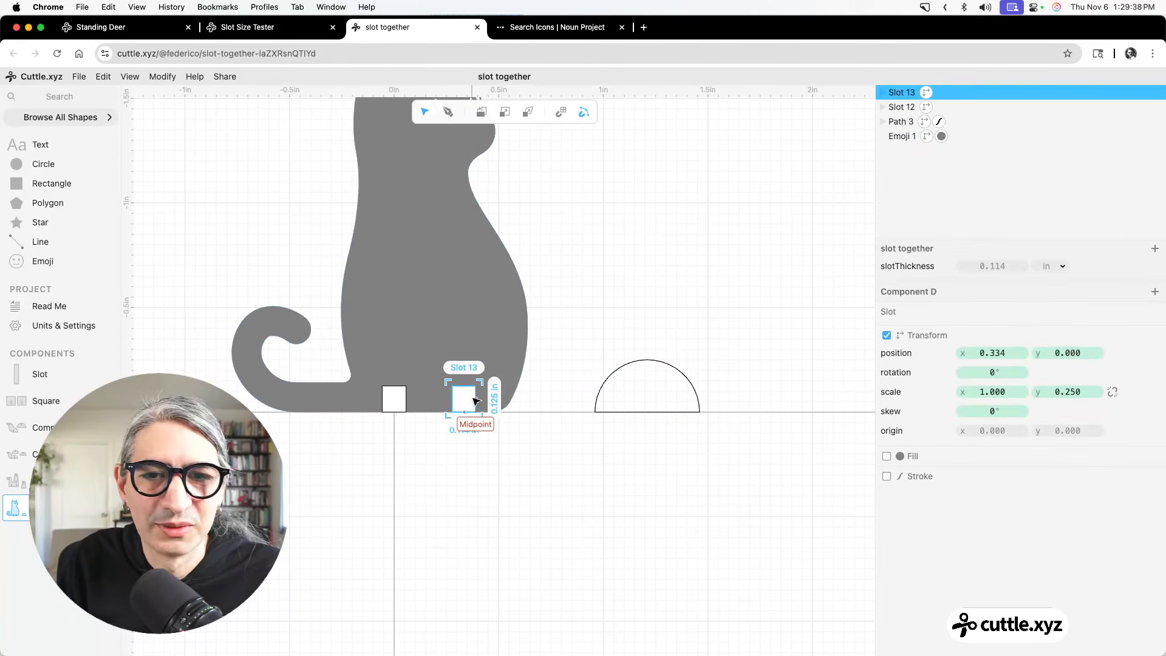
key(super+d)
drag(469, 401, 644, 354)
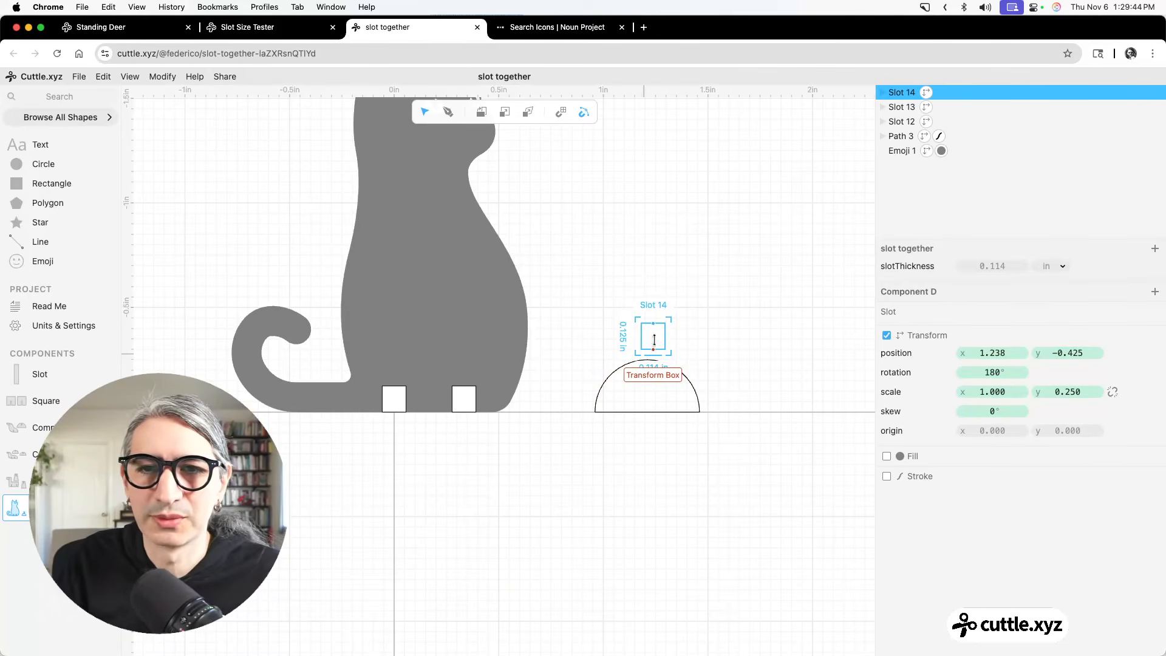
drag(654, 340, 652, 364)
click(744, 344)
Try cutting the slot out of the semicircle with a Boolean Difference.
drag(575, 310, 730, 463)
click(162, 76)
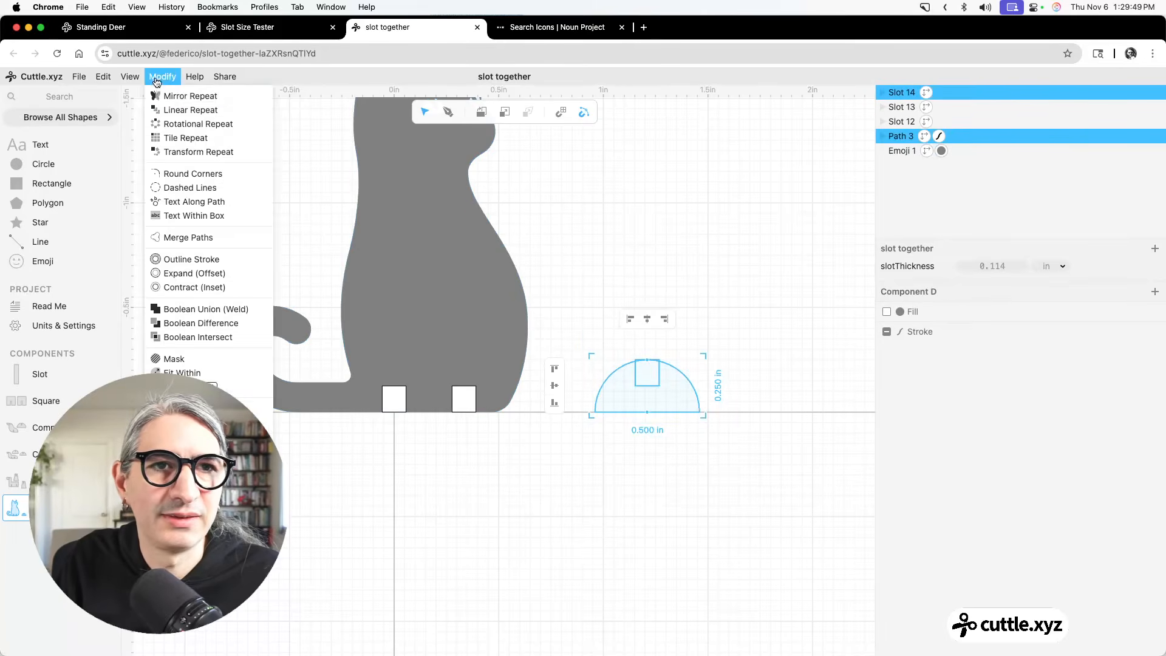
click(198, 325)
click(565, 302)
drag(565, 302, 708, 433)
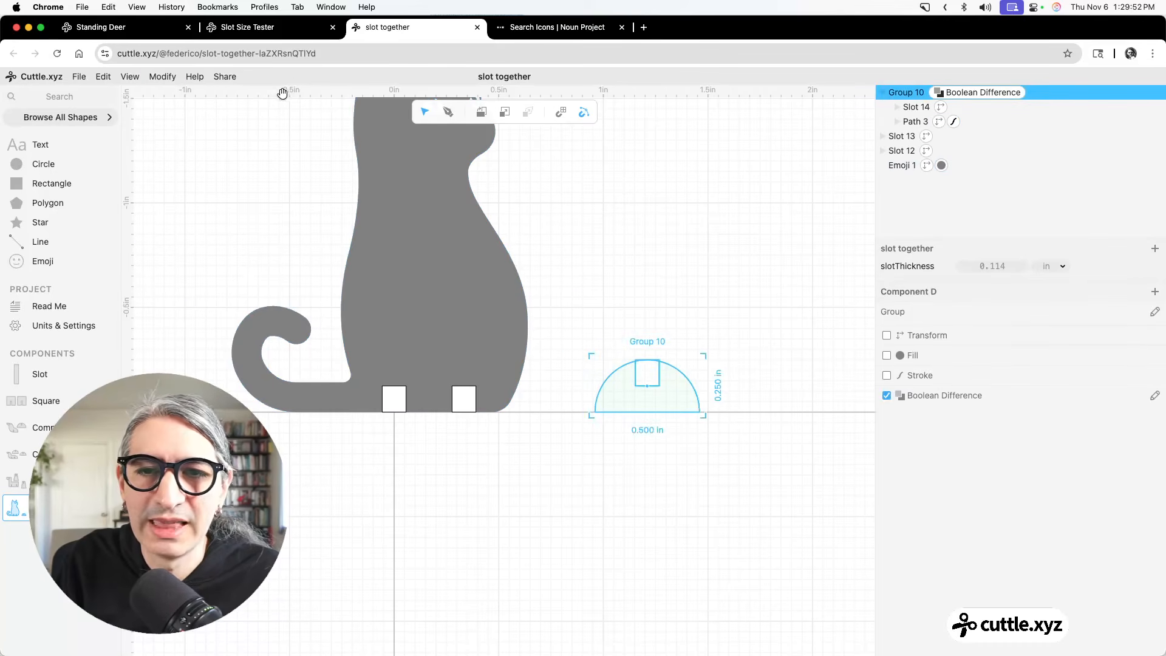
Try rounding all corners of the slotted semicircle group with Round Corners at a radius of about 0.034.
click(162, 76)
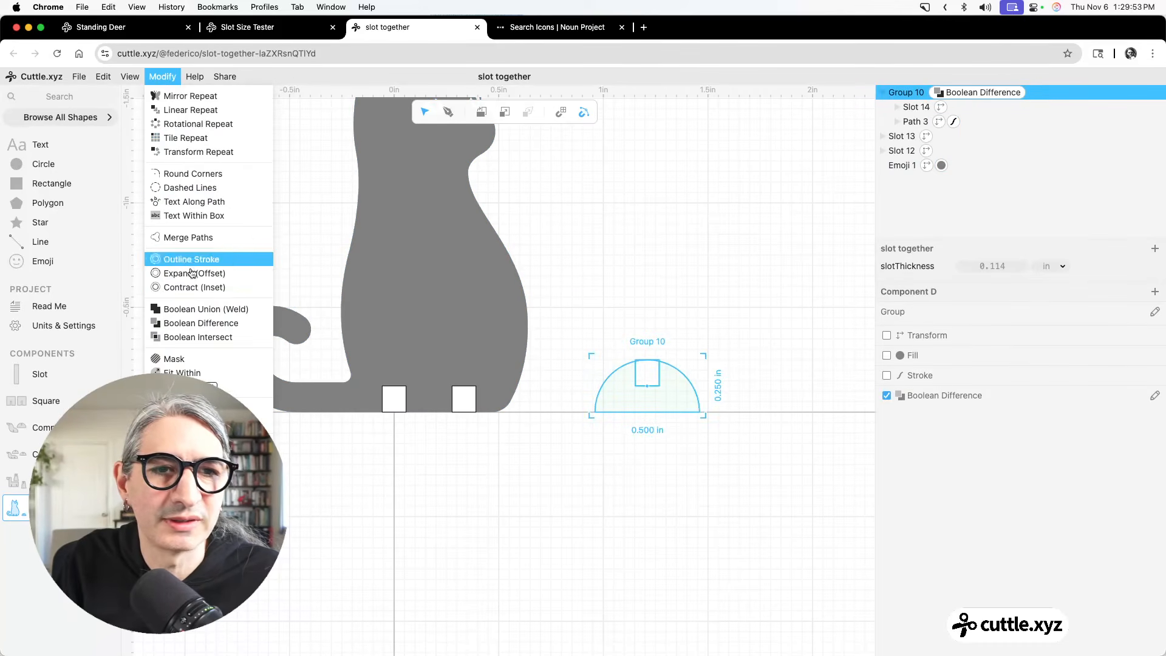
click(176, 175)
scroll(729, 416, up, 3)
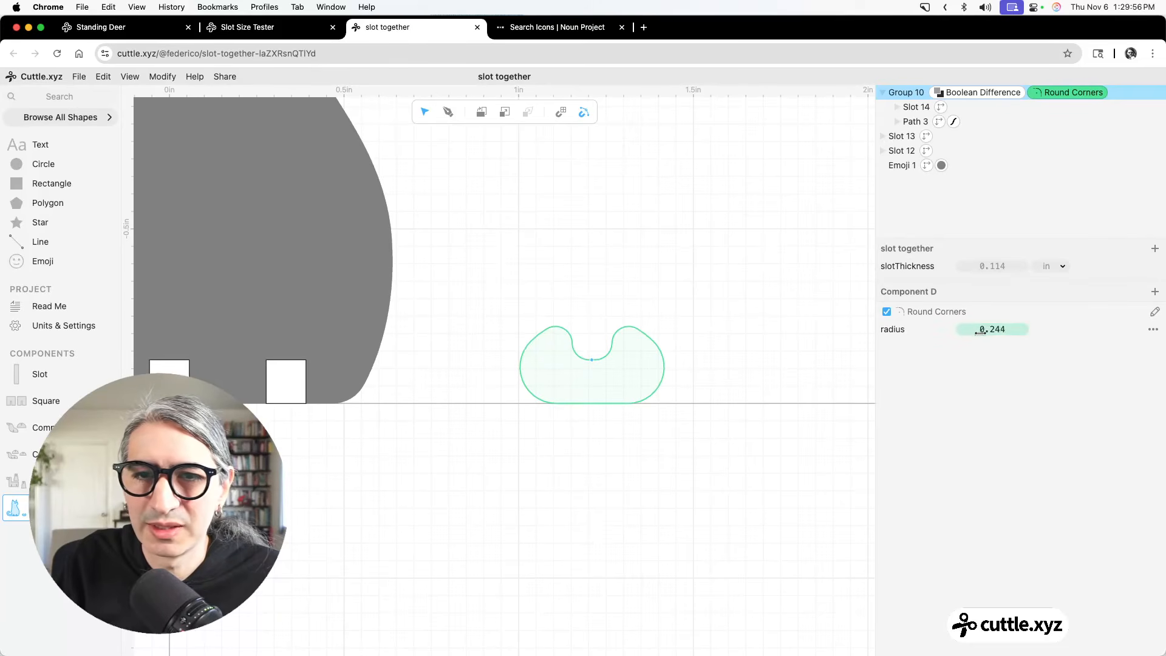
drag(977, 330, 873, 338)
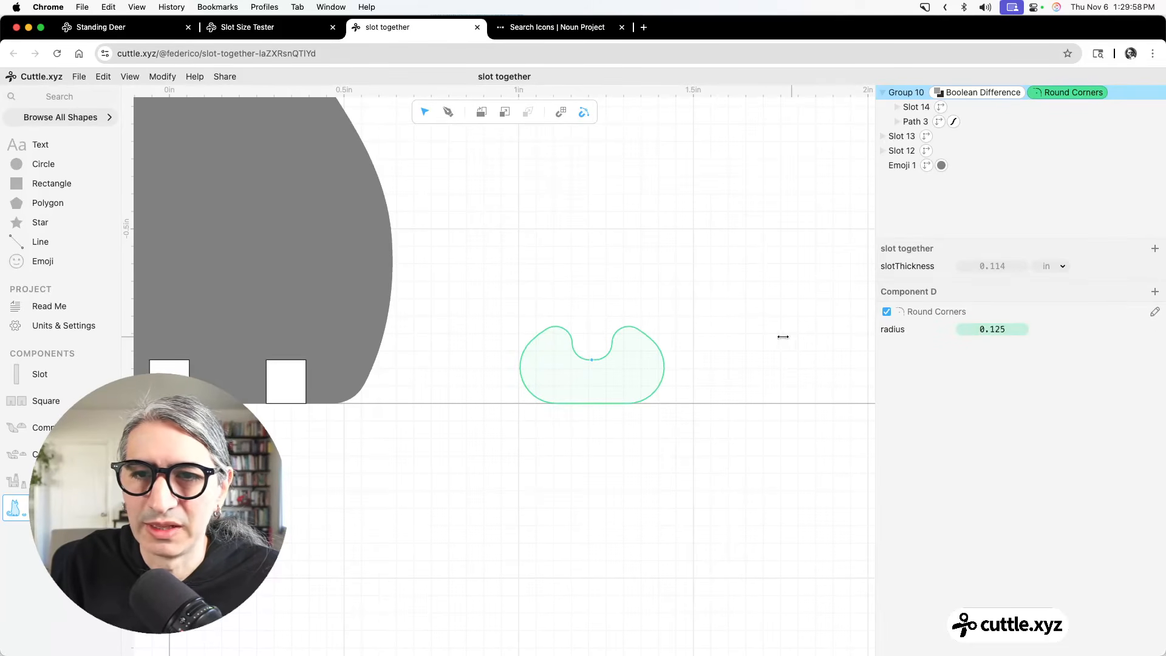
drag(783, 336, 590, 328)
key(super+z)
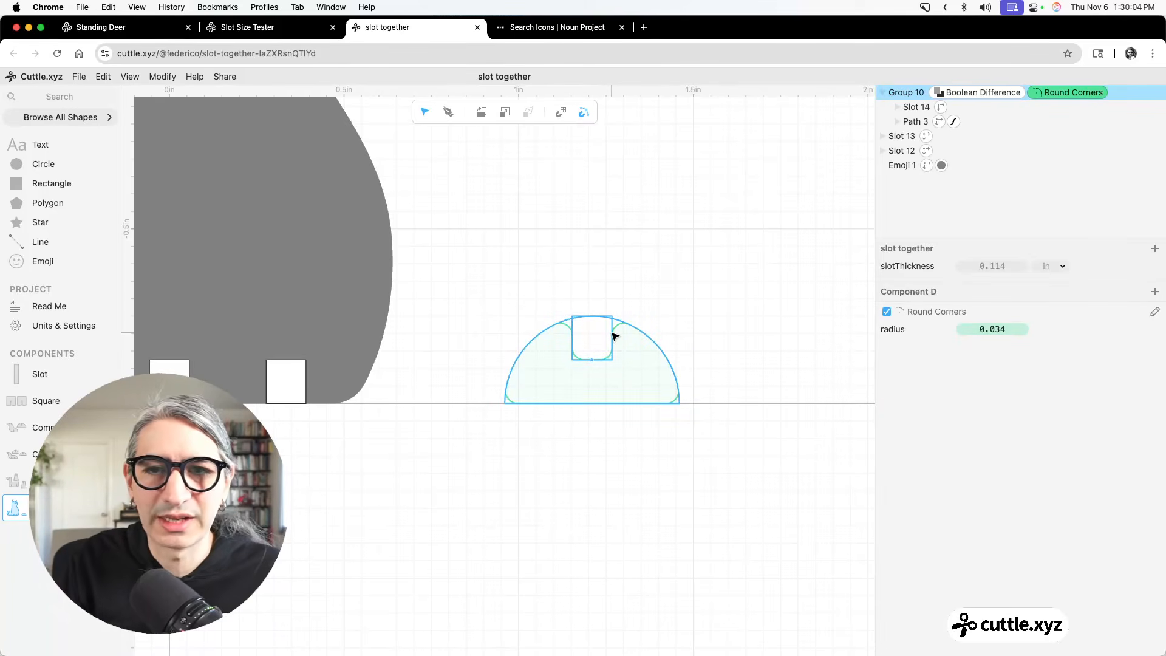
click(632, 271)
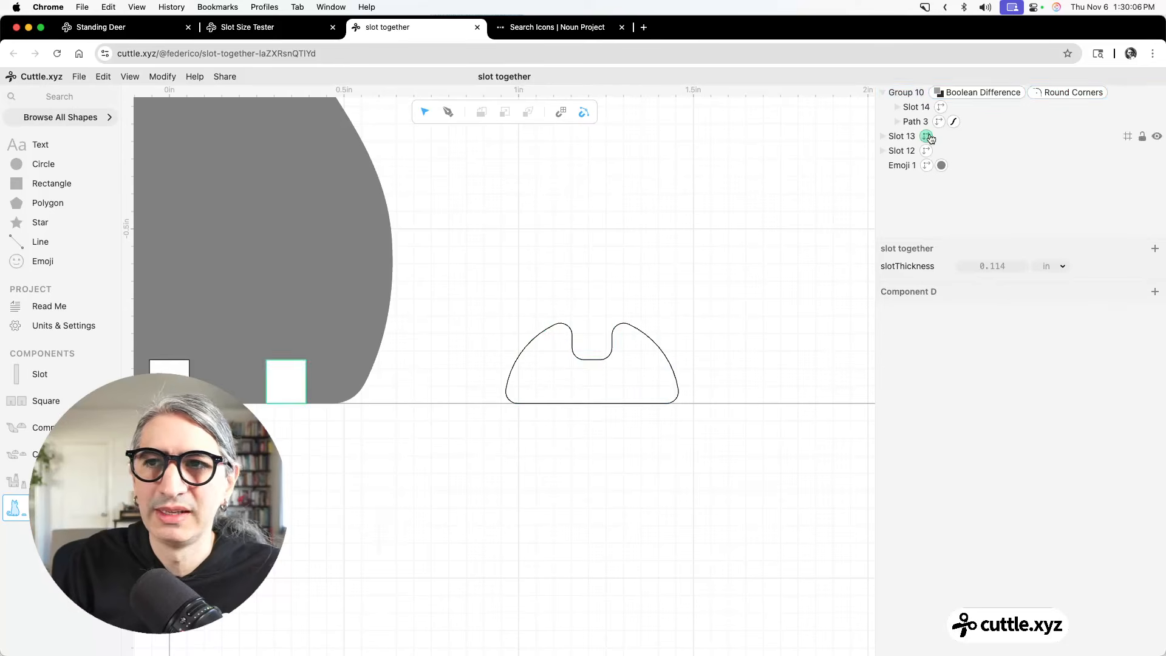
Undo the Round Corners and the Boolean Difference on the semicircle and its slot.
key(super+z)
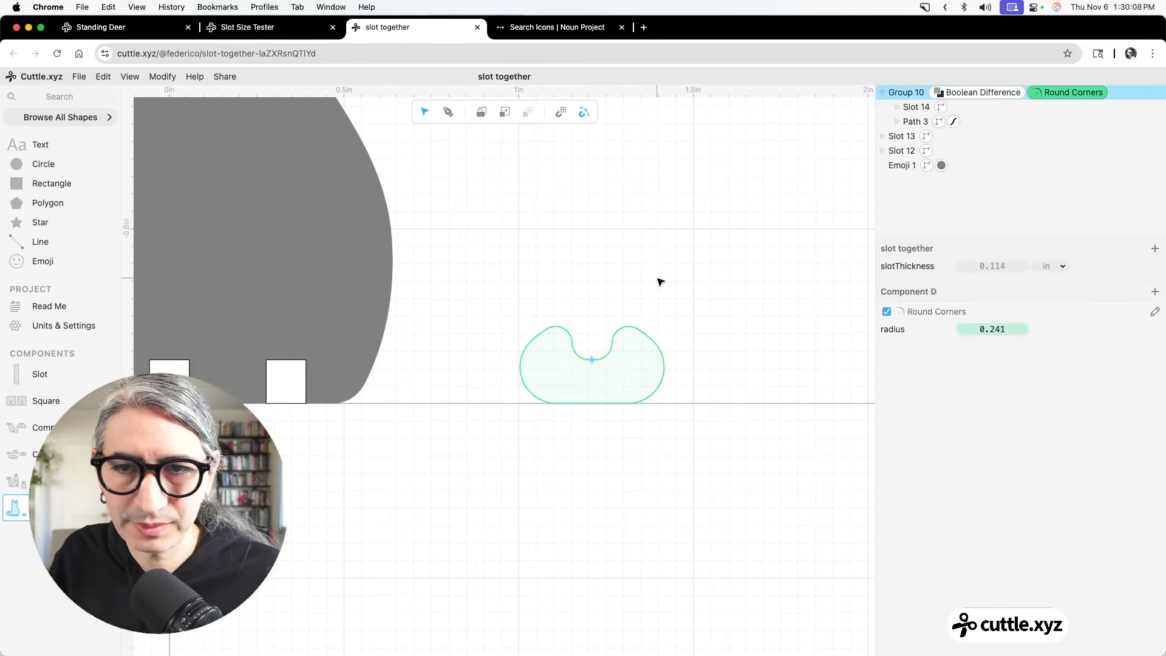
key(super+z)
click(662, 281)
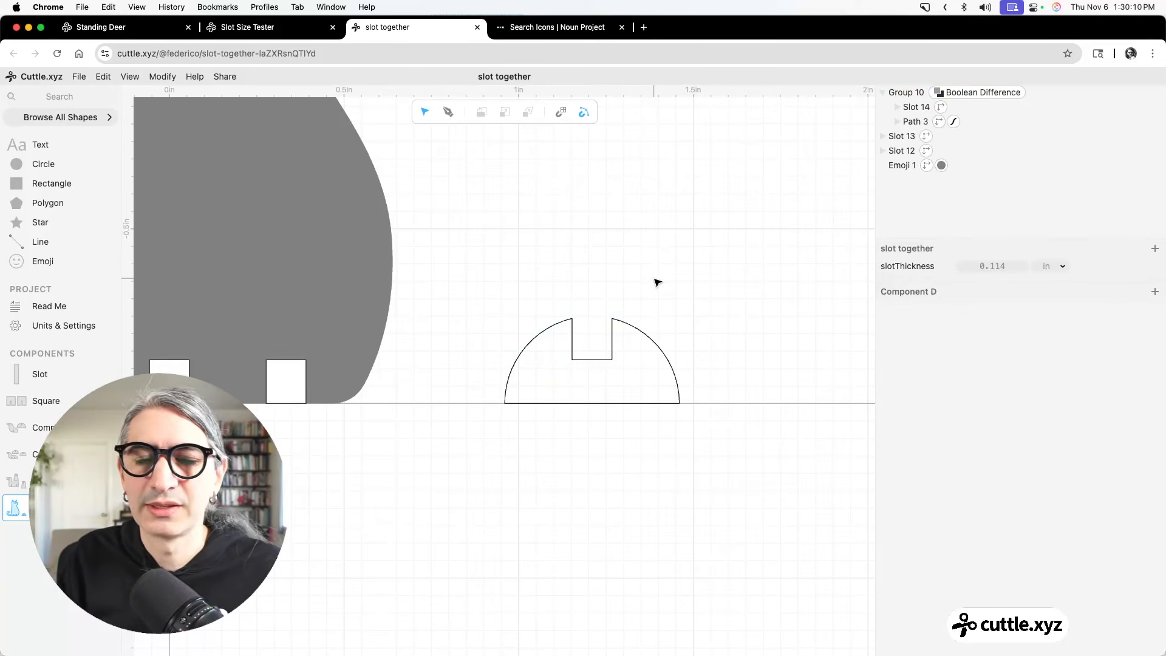
key(super+z)
key(super+z)
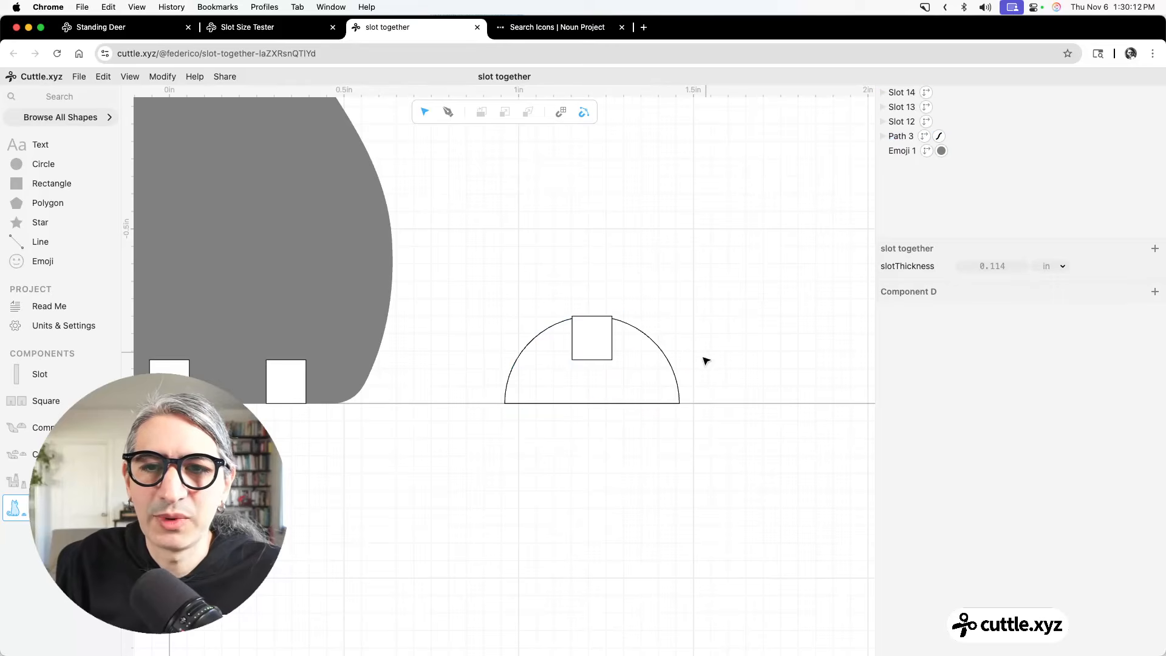
Apply Round Corners to the semicircle alone and reduce the radius so only its two base corners are softly rounded.
click(677, 380)
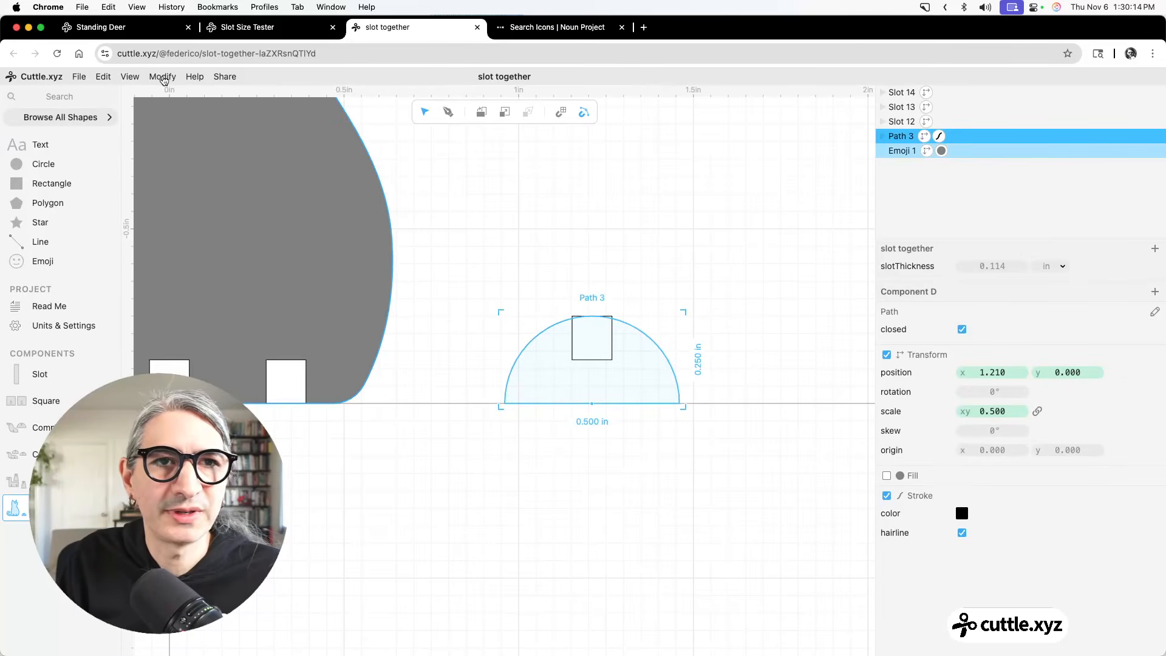
click(163, 77)
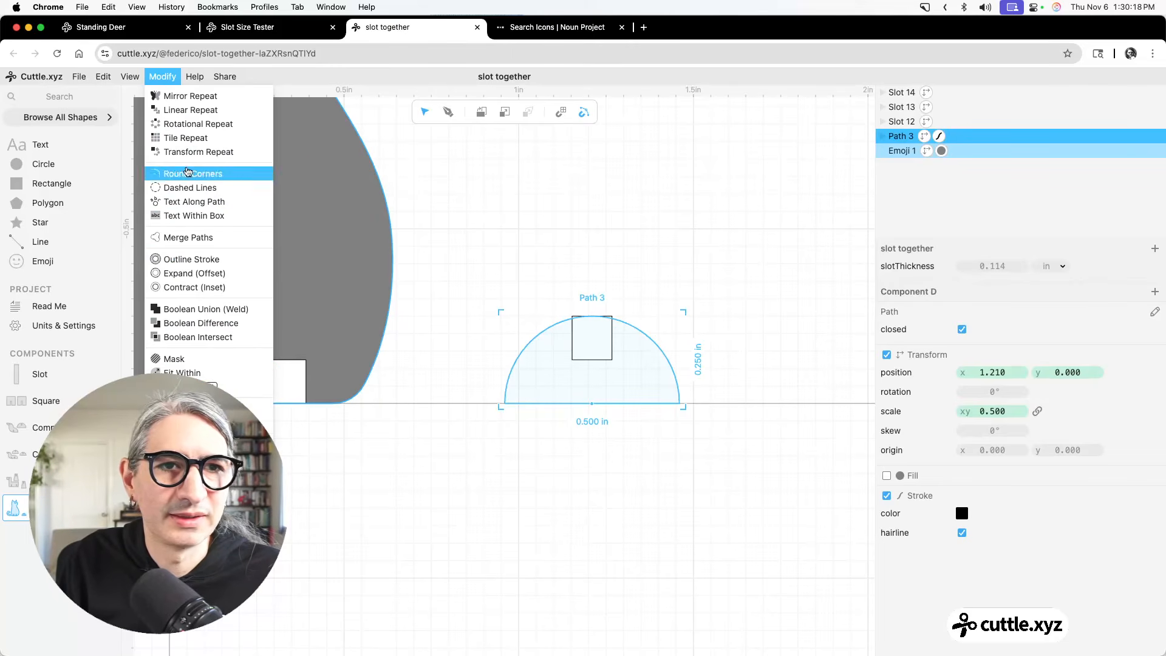
click(193, 174)
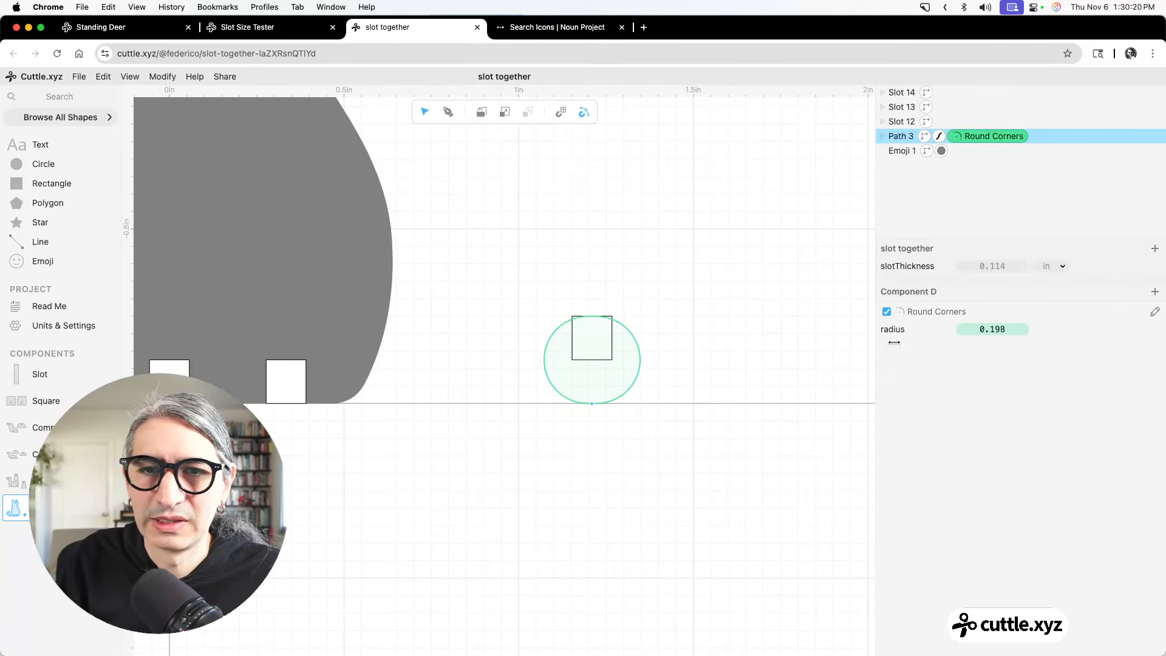
drag(824, 341, 656, 354)
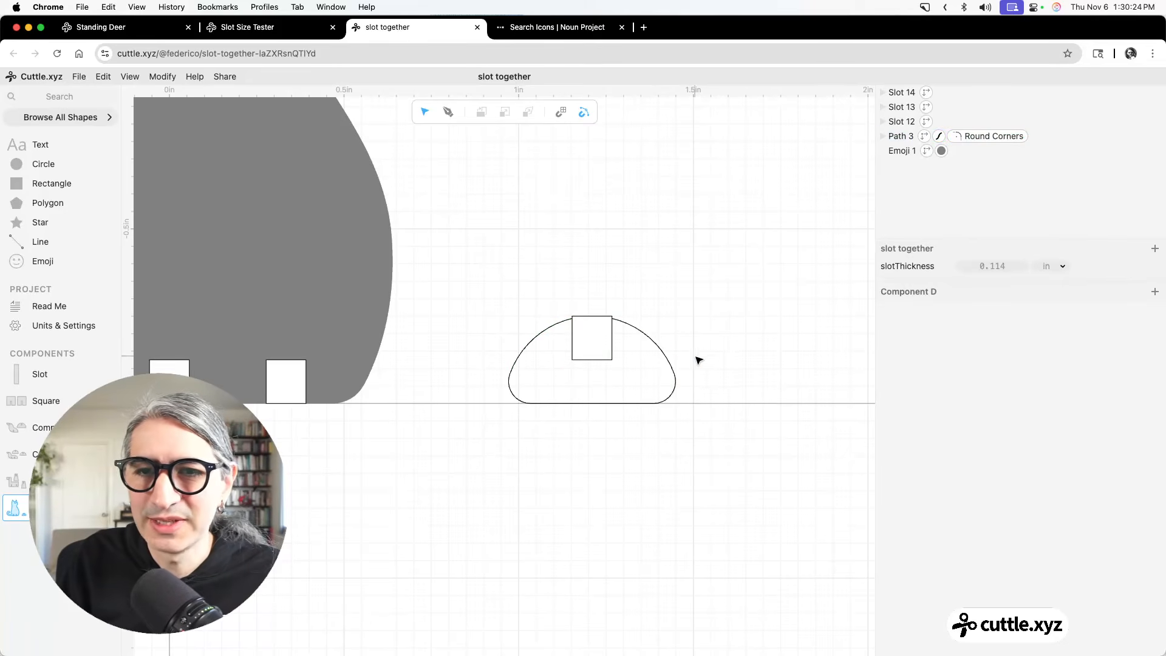
Turn on the gray fill for the rounded semicircle and Flatten it together with its slot to cut the notch.
click(671, 388)
click(887, 475)
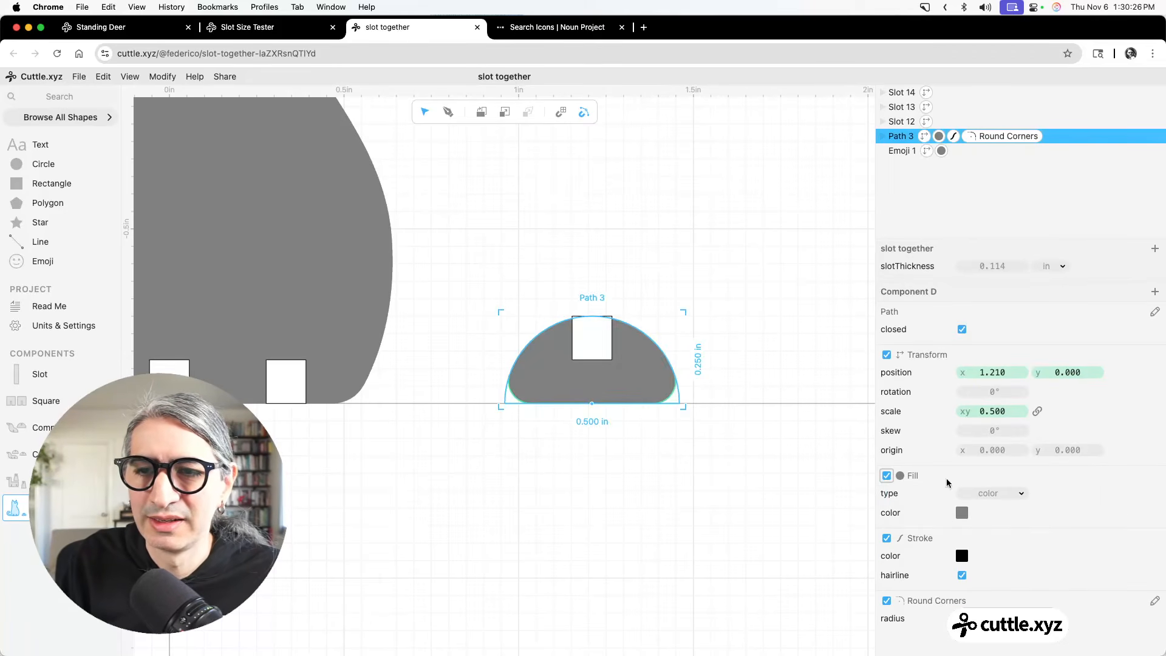
click(757, 481)
drag(508, 242, 633, 422)
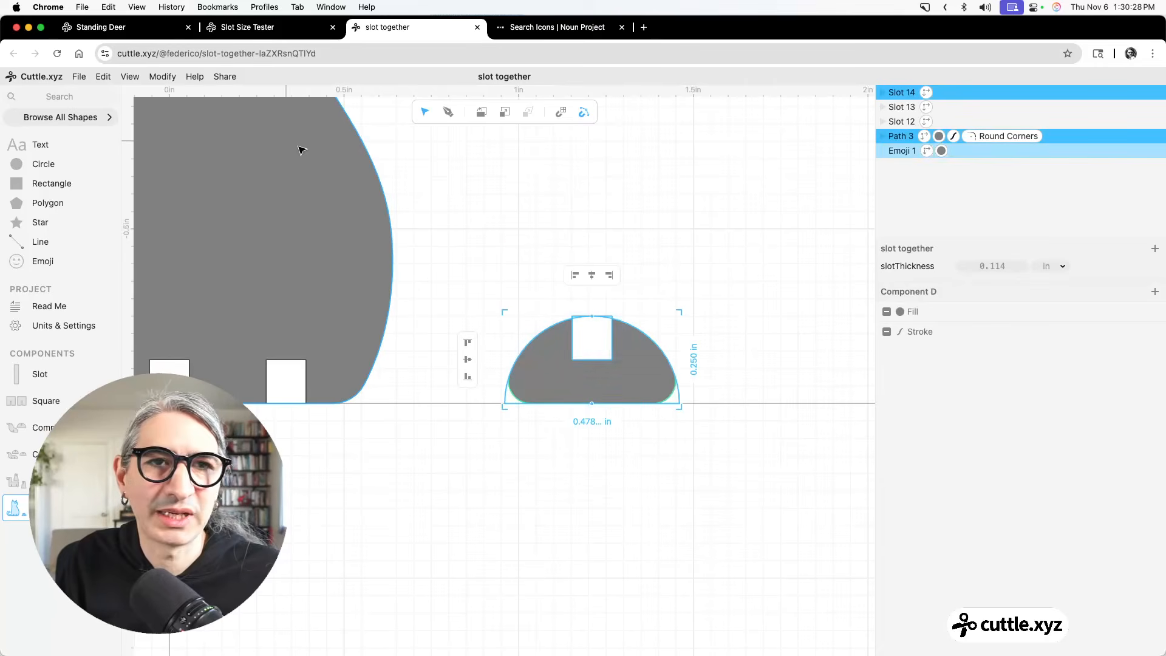
click(163, 77)
click(200, 408)
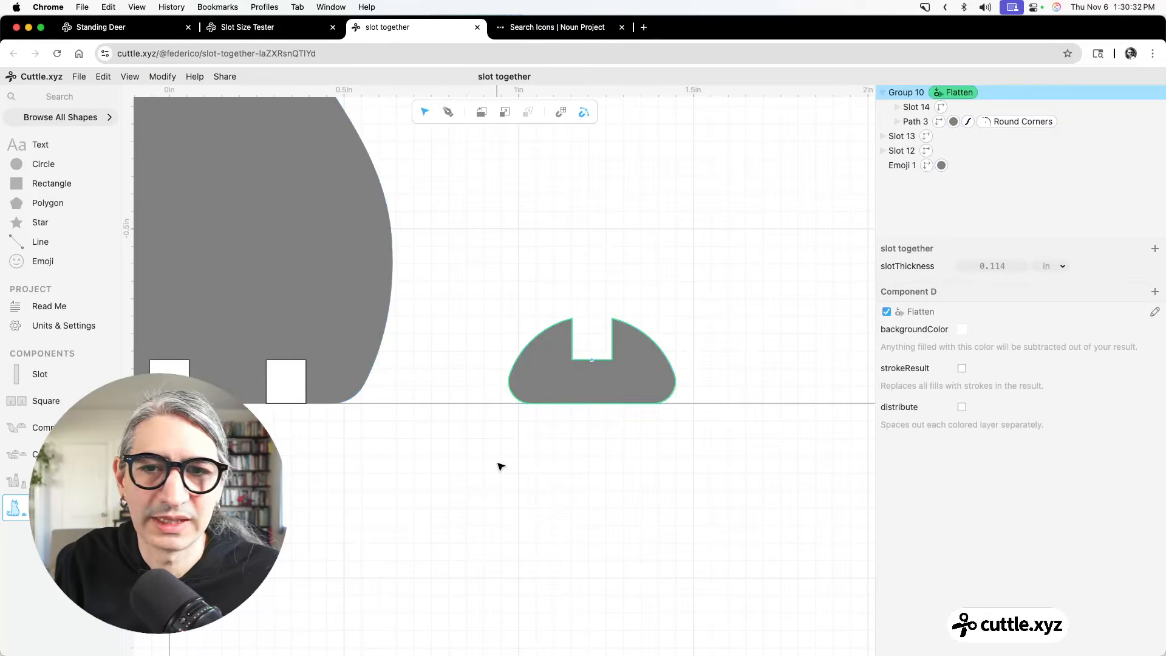
click(500, 466)
Flatten the cat together with its two base slots so the notches are cut out of its silhouette.
scroll(524, 443, down, 8)
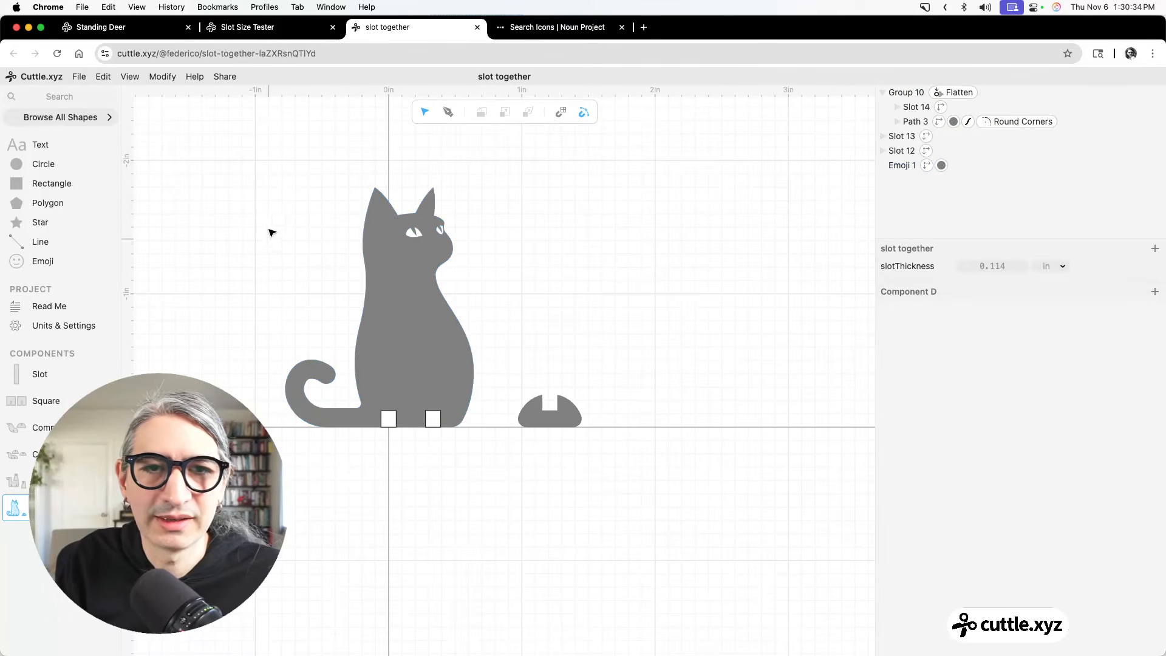
drag(242, 167, 484, 489)
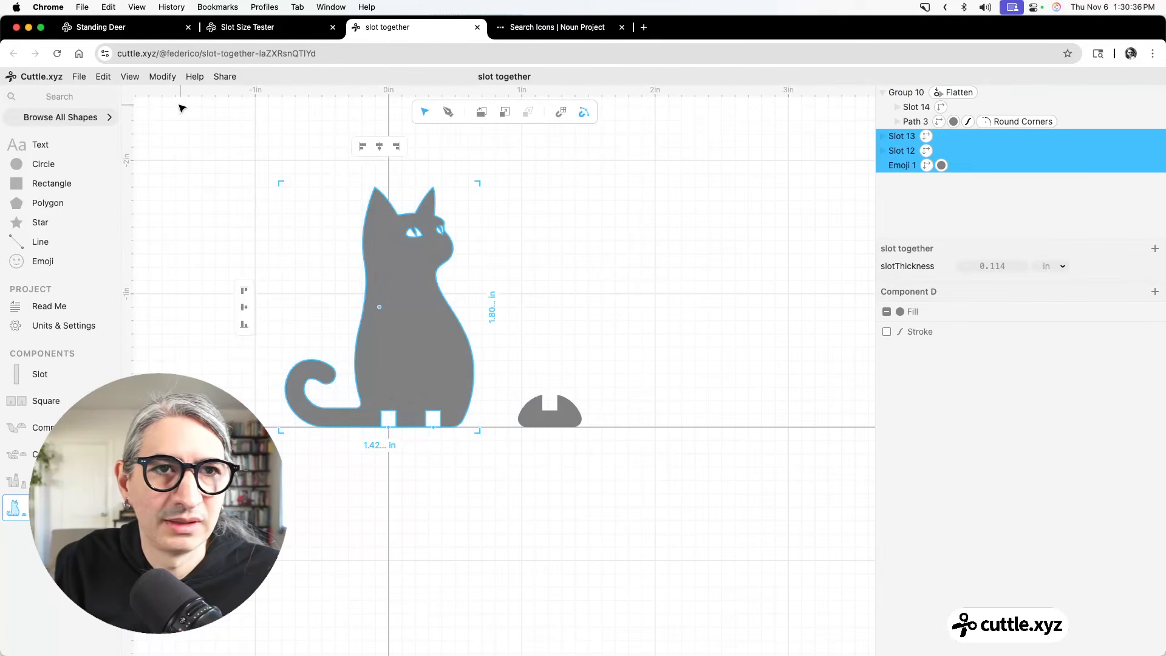
click(169, 79)
click(183, 386)
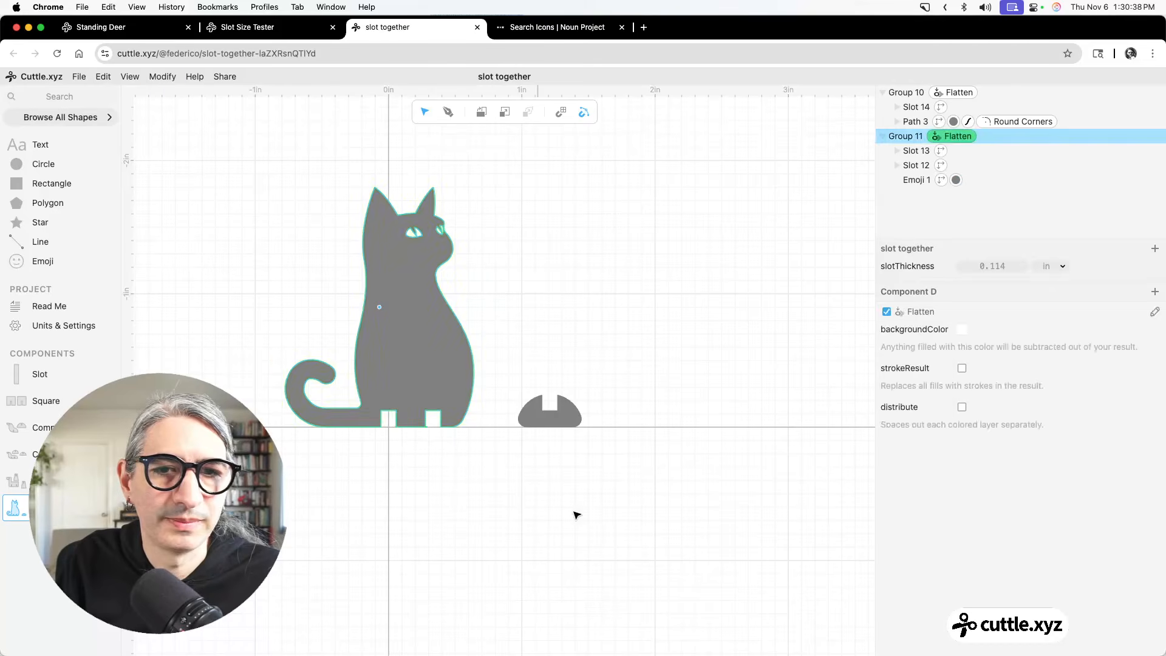
Duplicate the slotted semicircle stand and place the copy beside the original at x 1.760.
drag(528, 370, 624, 427)
key(super+d)
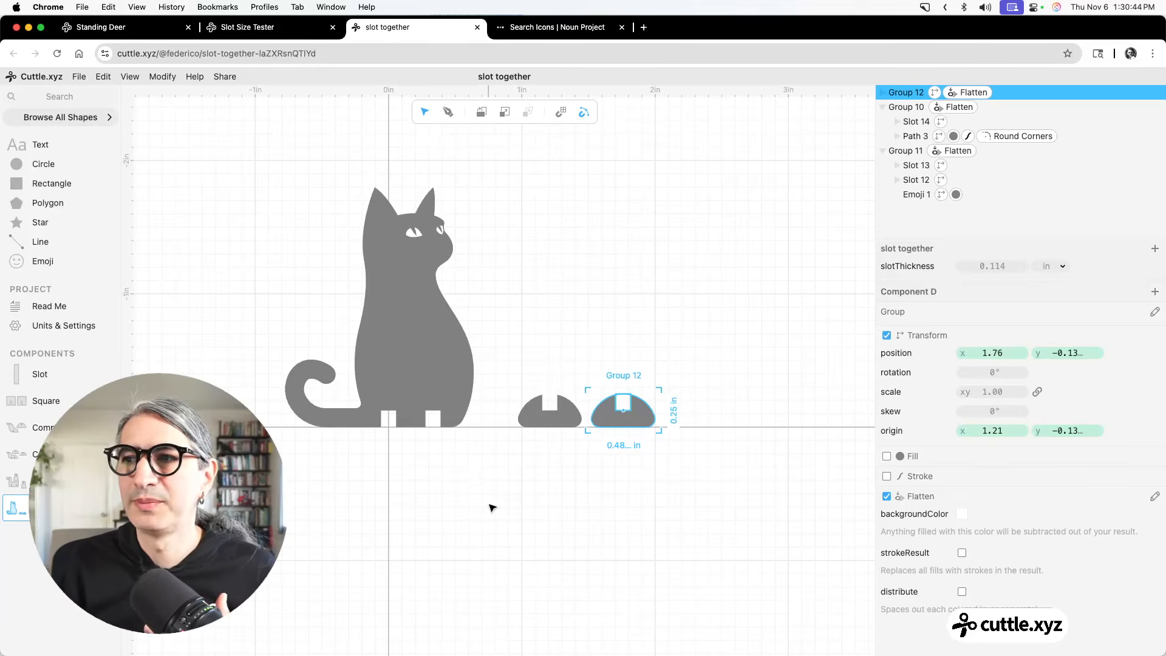
scroll(492, 507, up, 3)
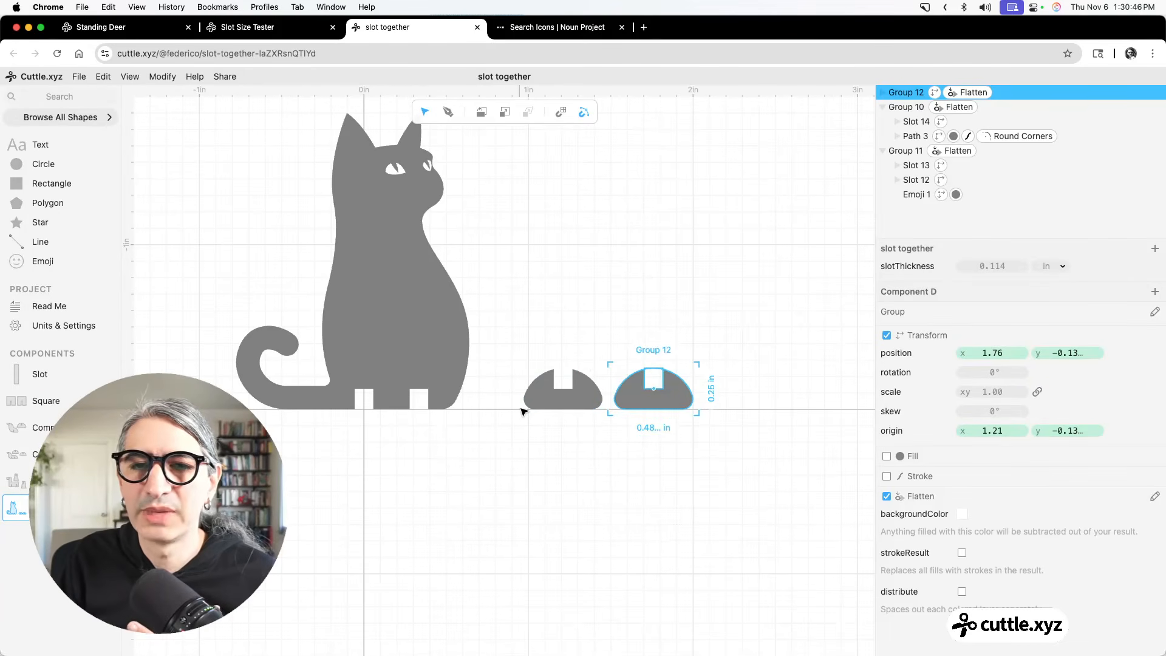
scroll(706, 424, up, 2)
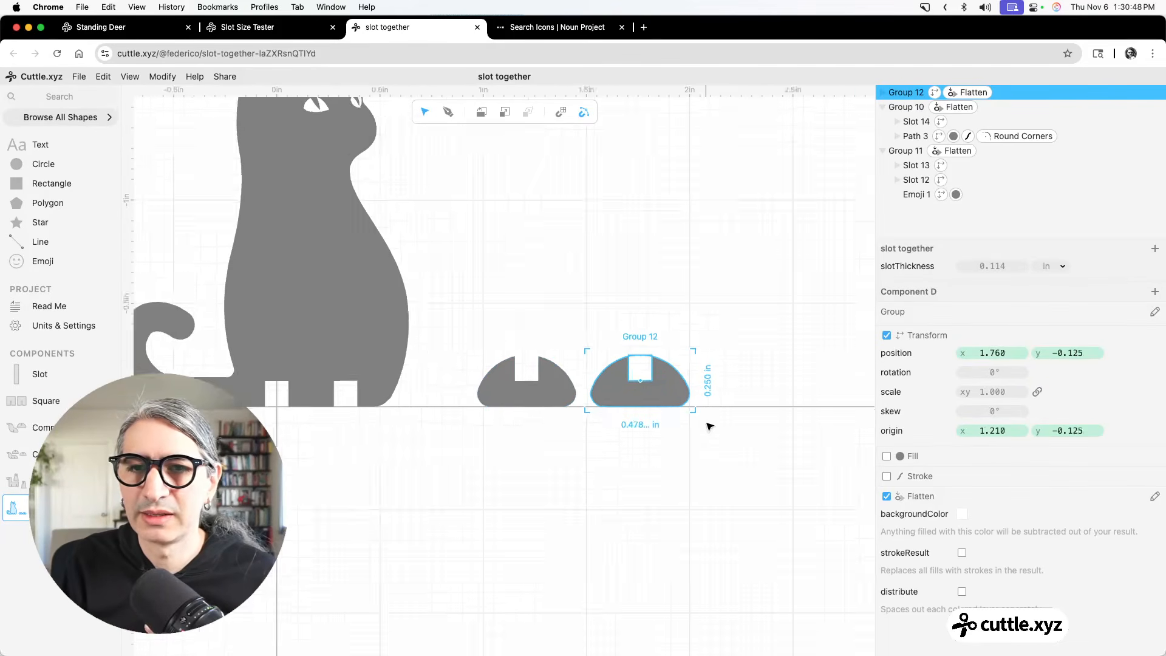